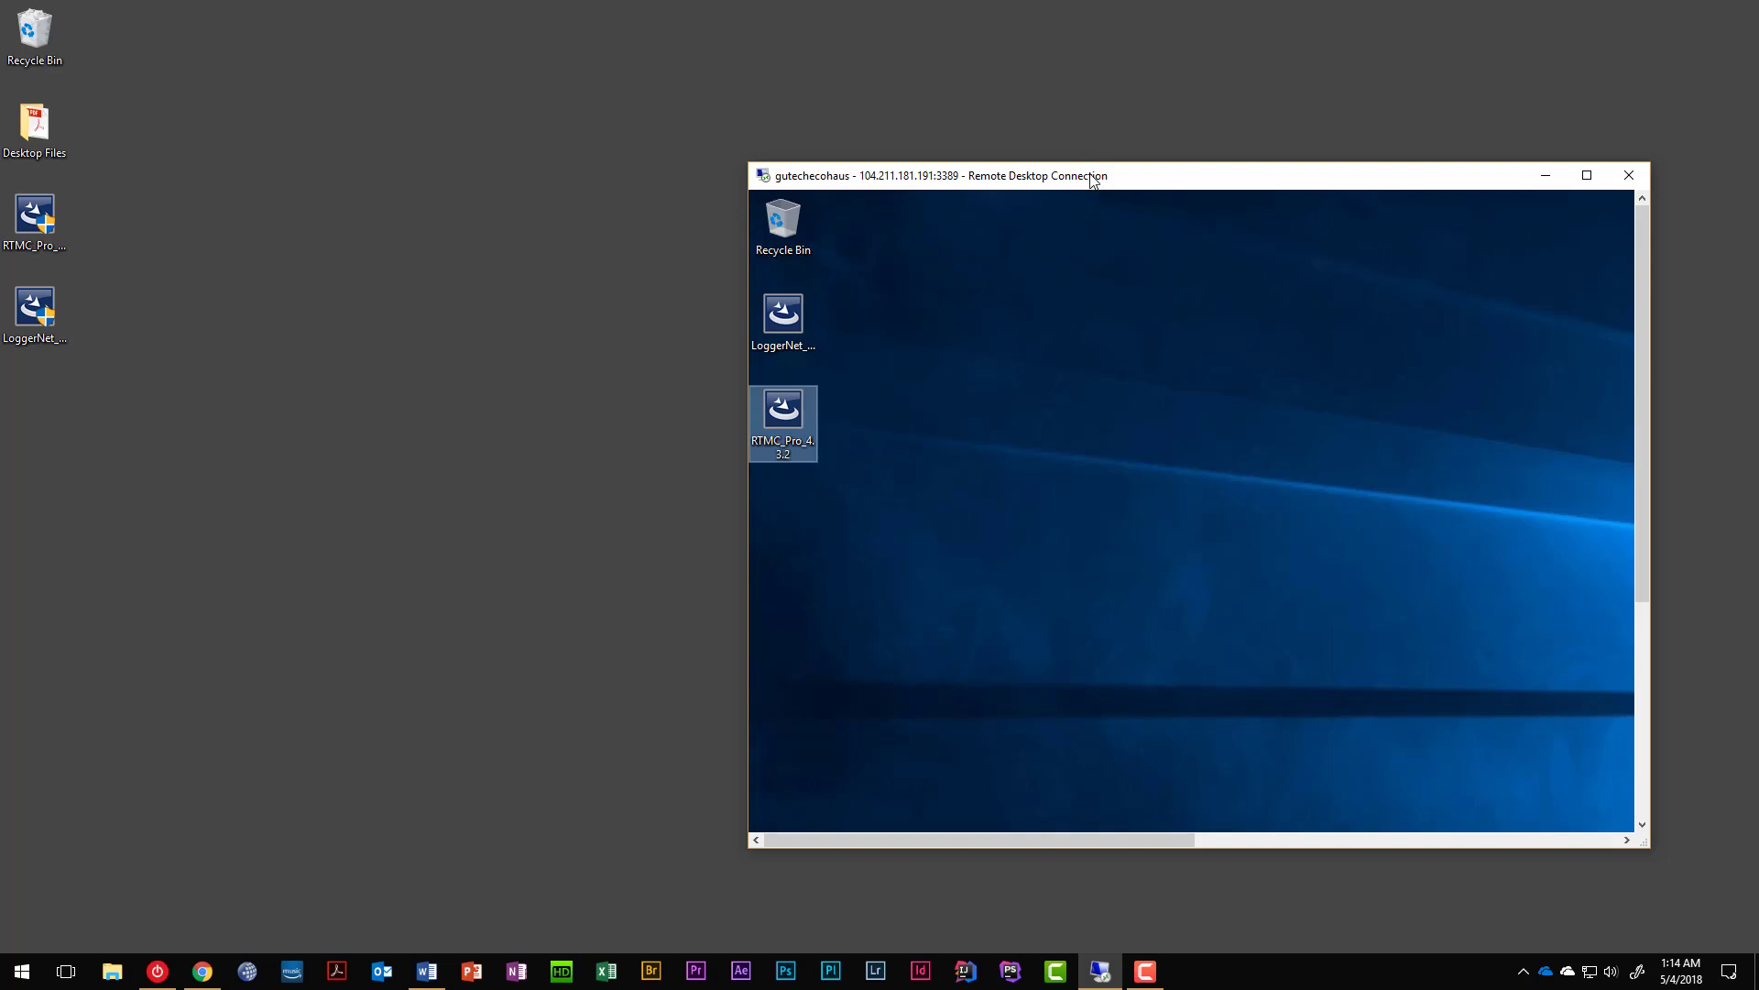
Delete the local LoggerNet and RTMC Pro installer copies and bring Chrome forward.
drag(1094, 177, 1164, 153)
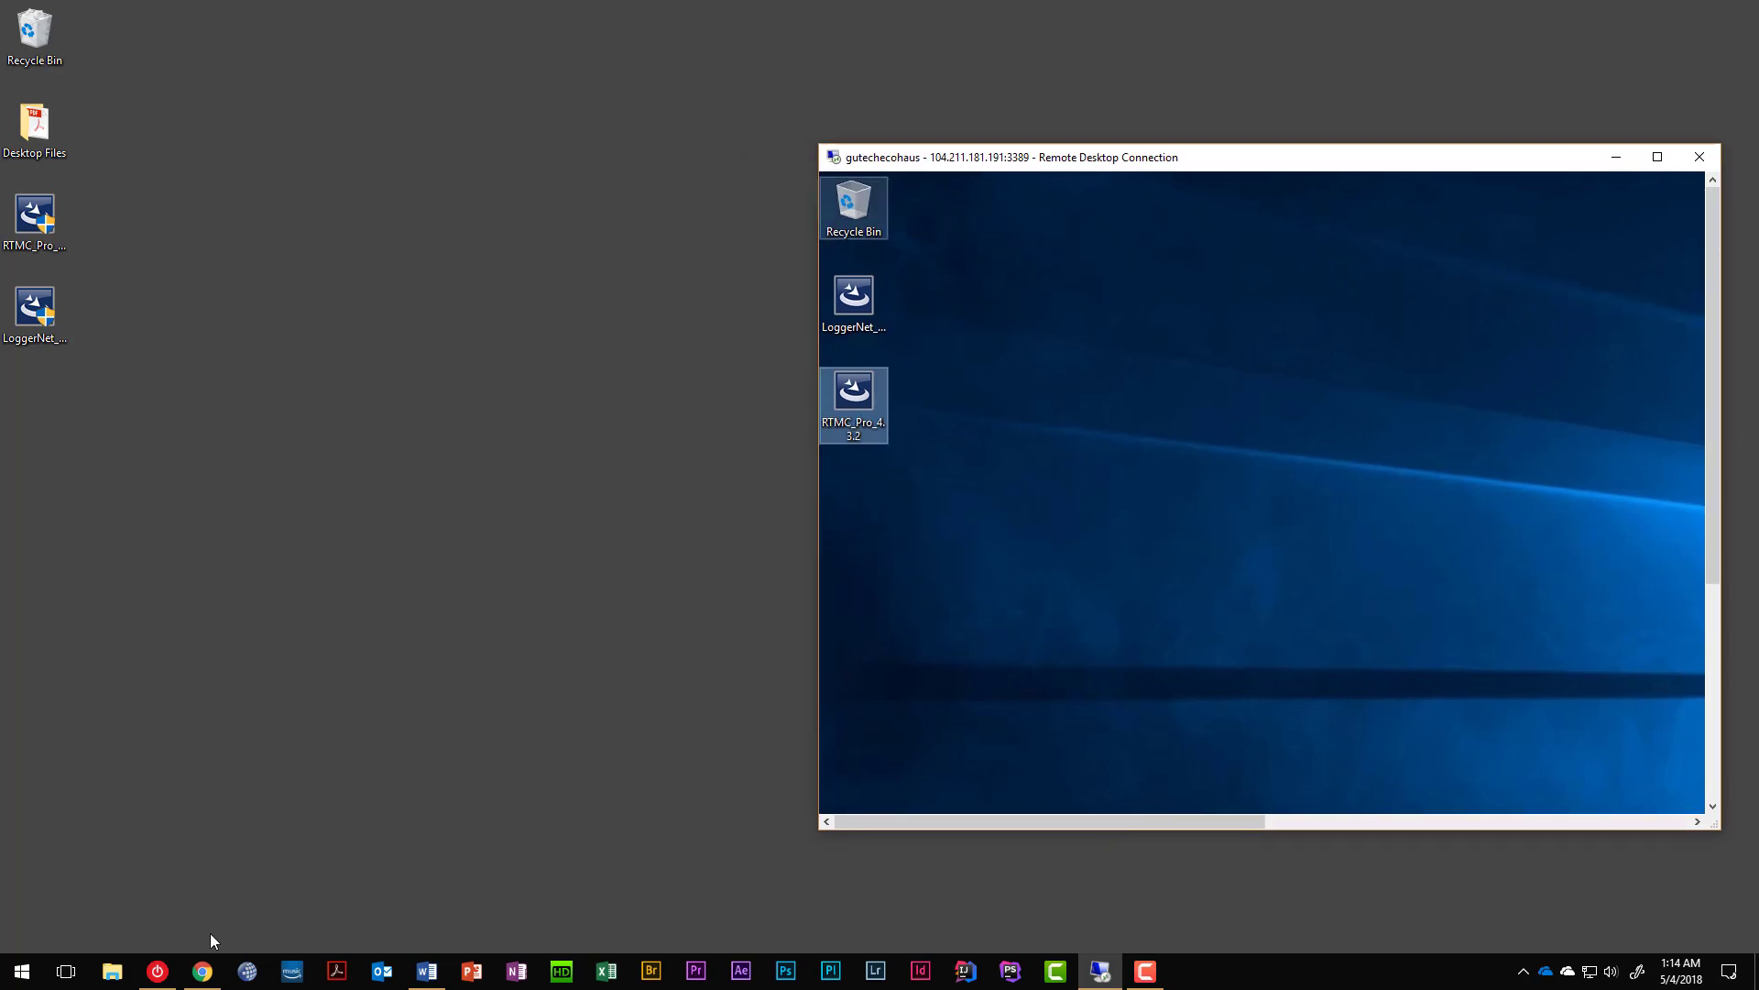
drag(94, 370, 7, 187)
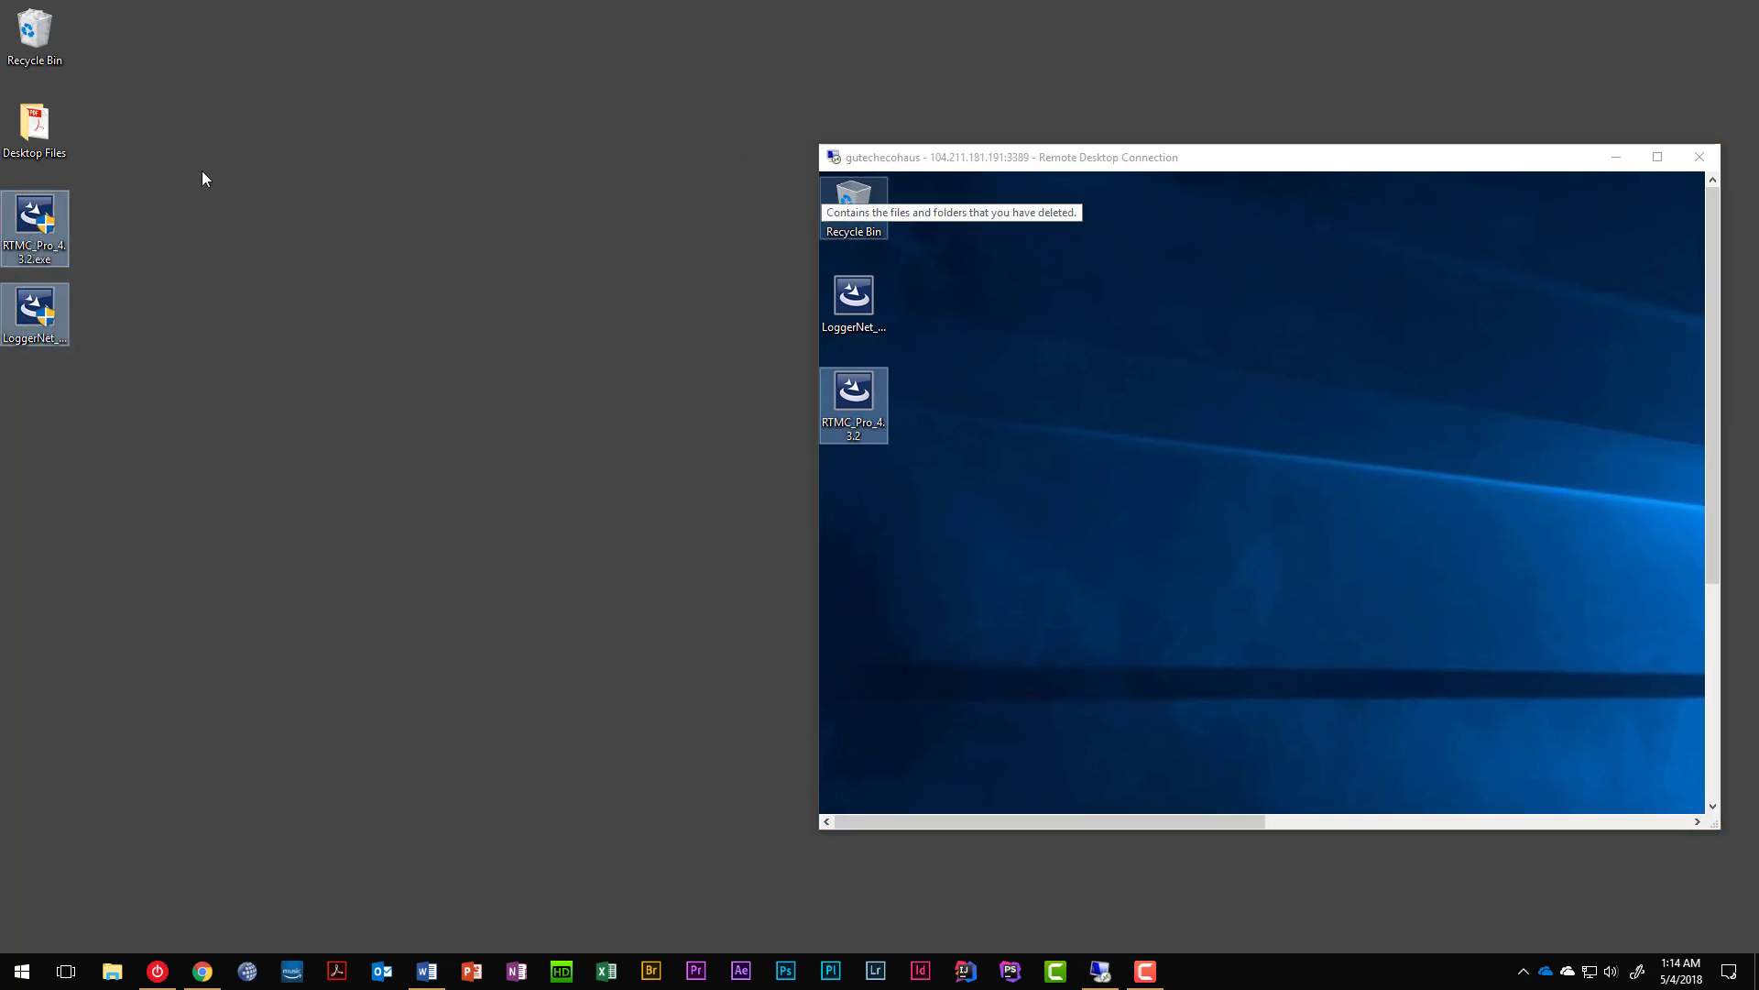
key(Delete)
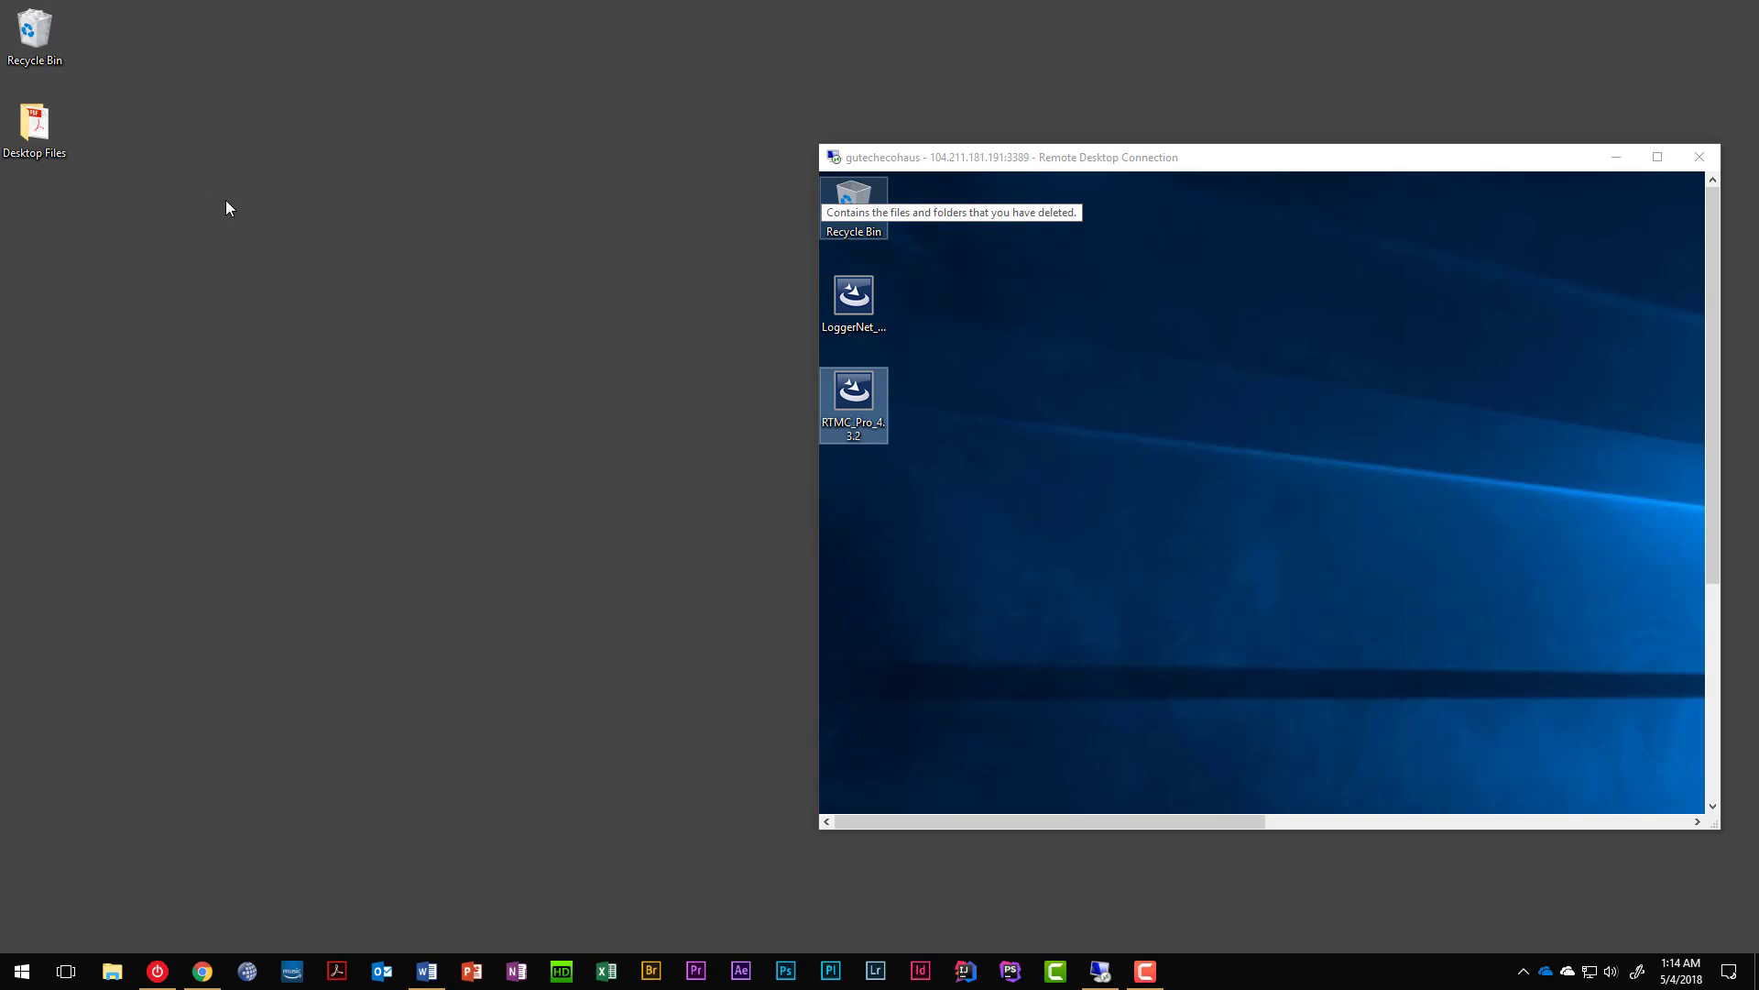
click(202, 971)
Show the Purchased Software page on the left half and the remote desktop on the right.
click(133, 17)
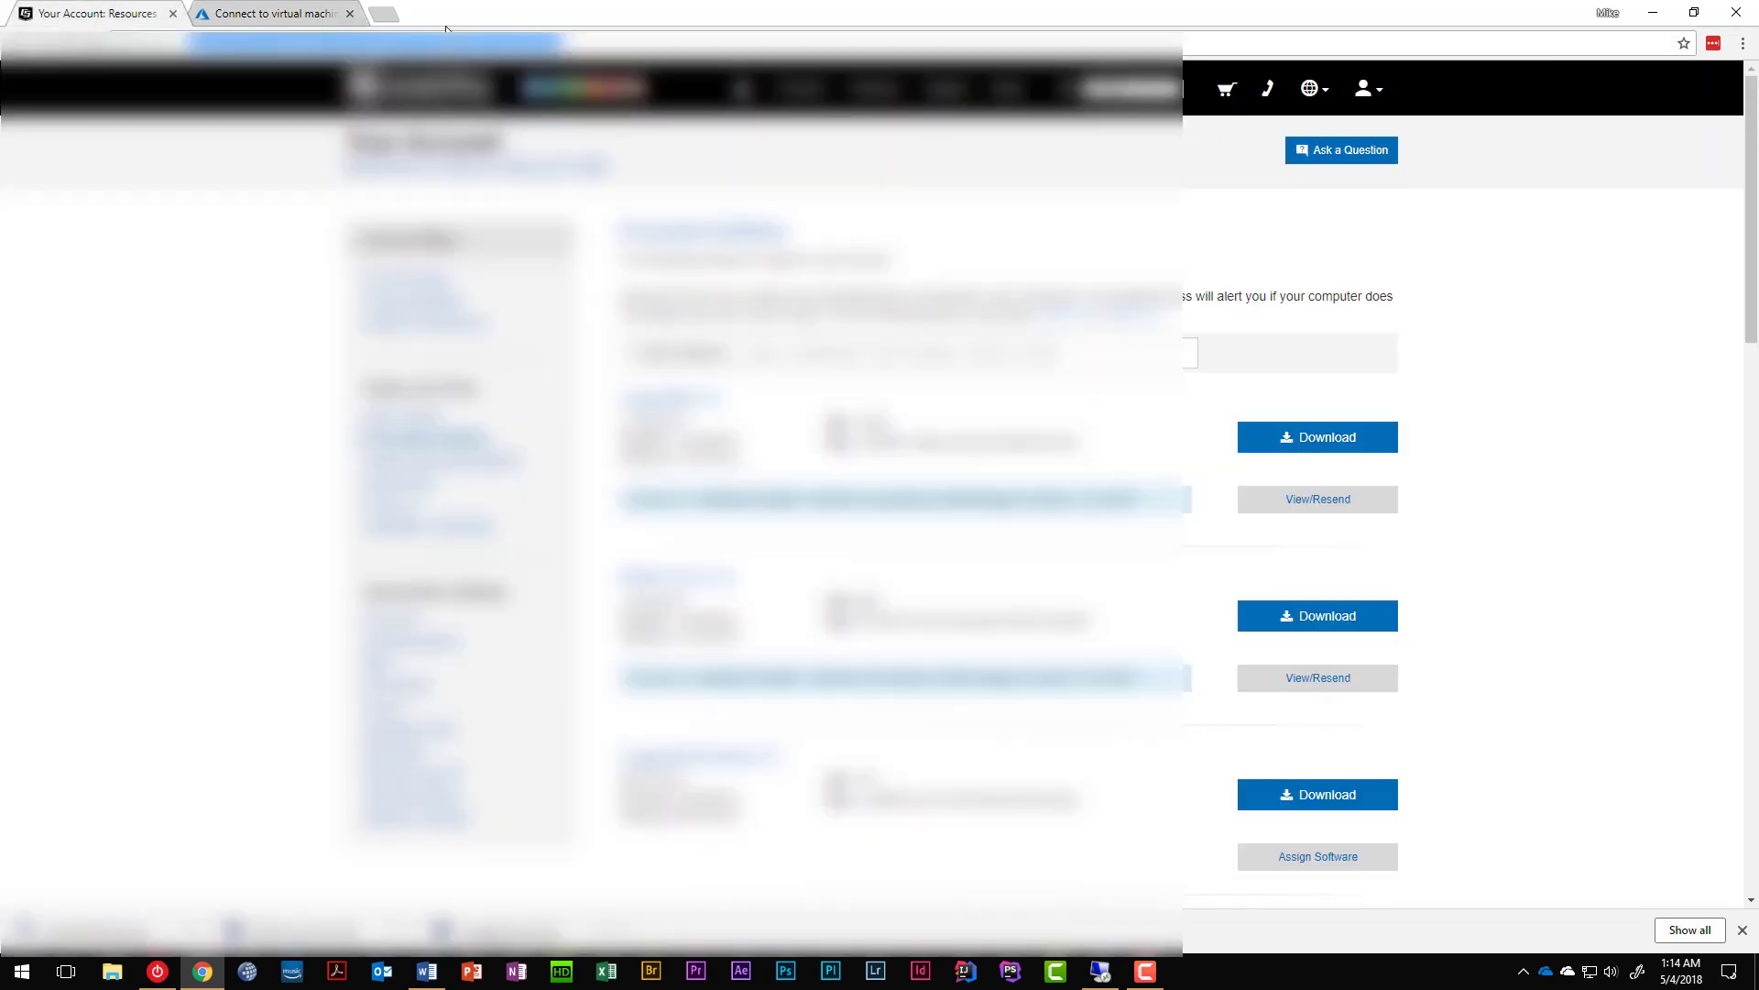
drag(586, 21, 5, 241)
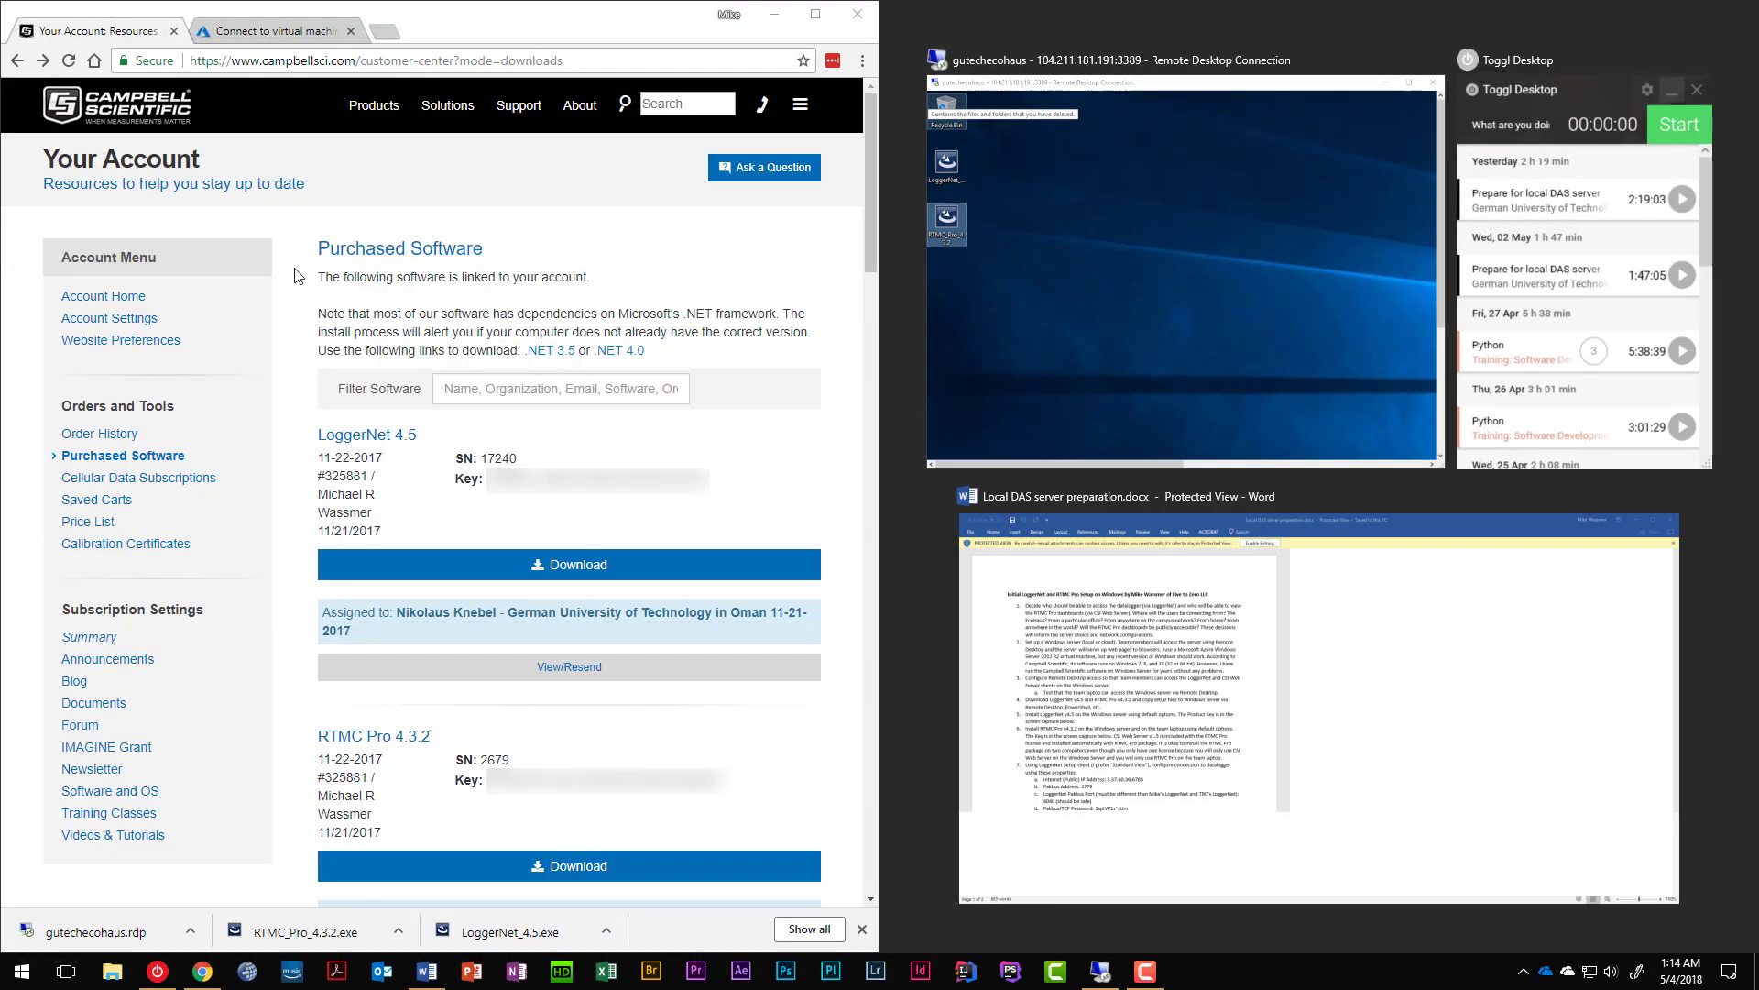
click(1182, 163)
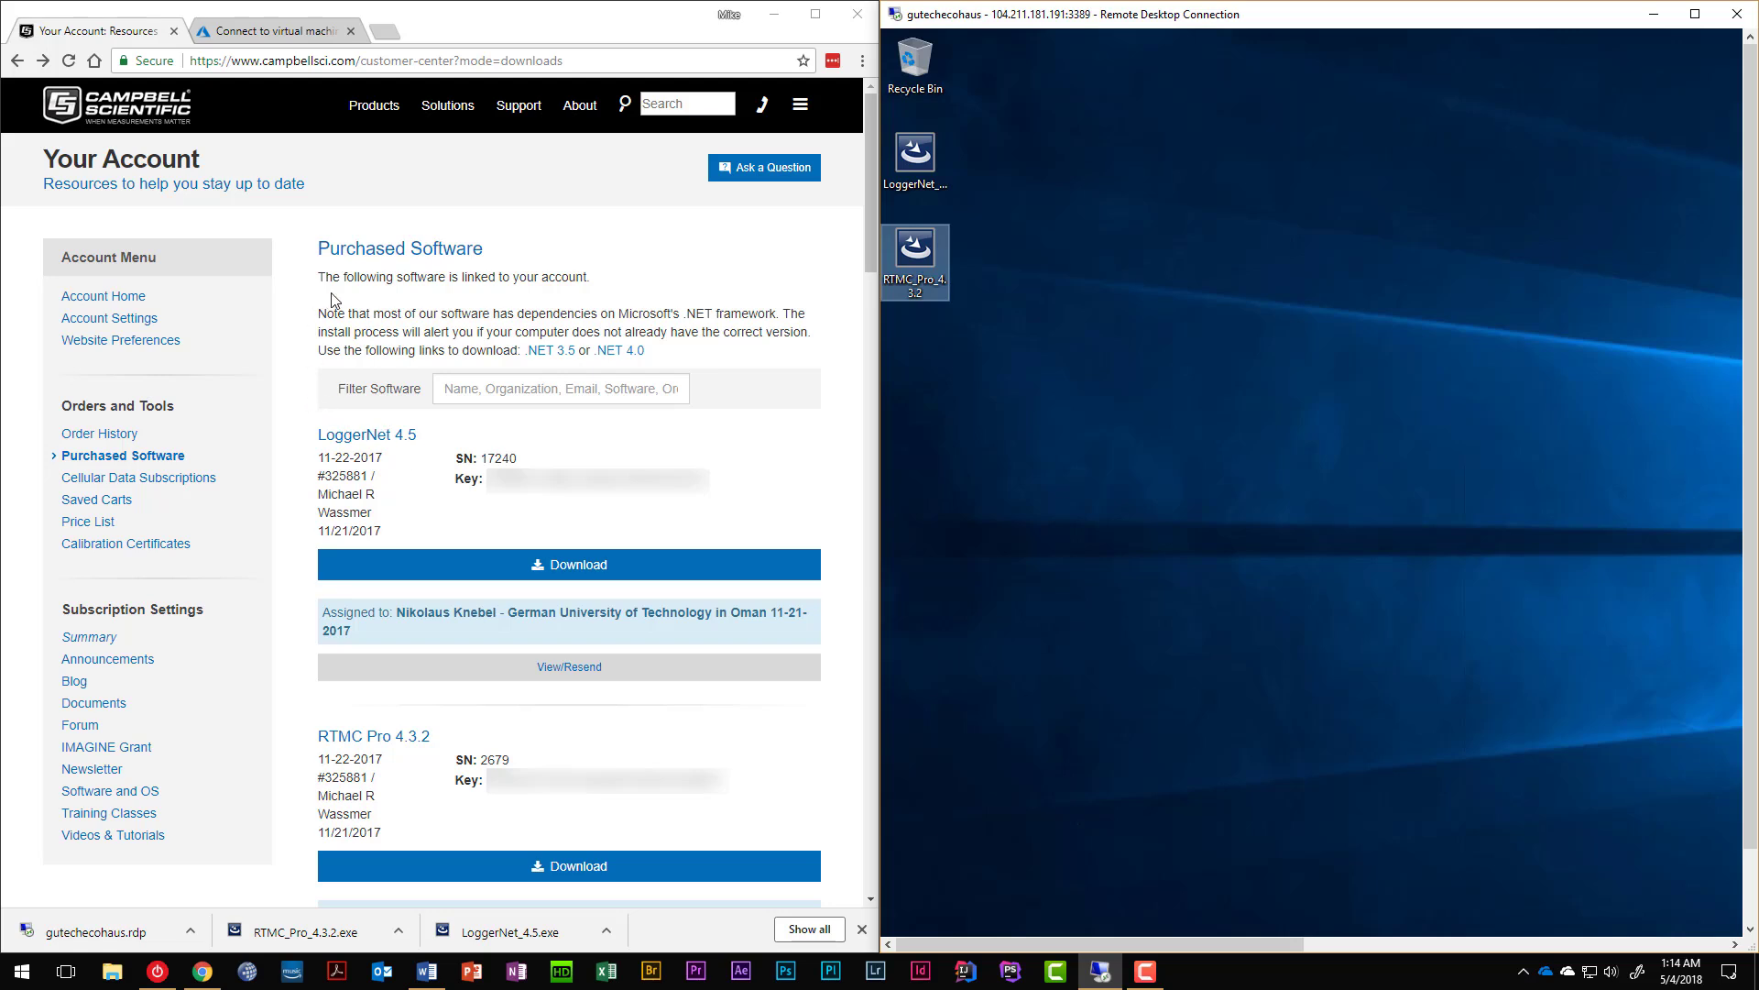
click(930, 162)
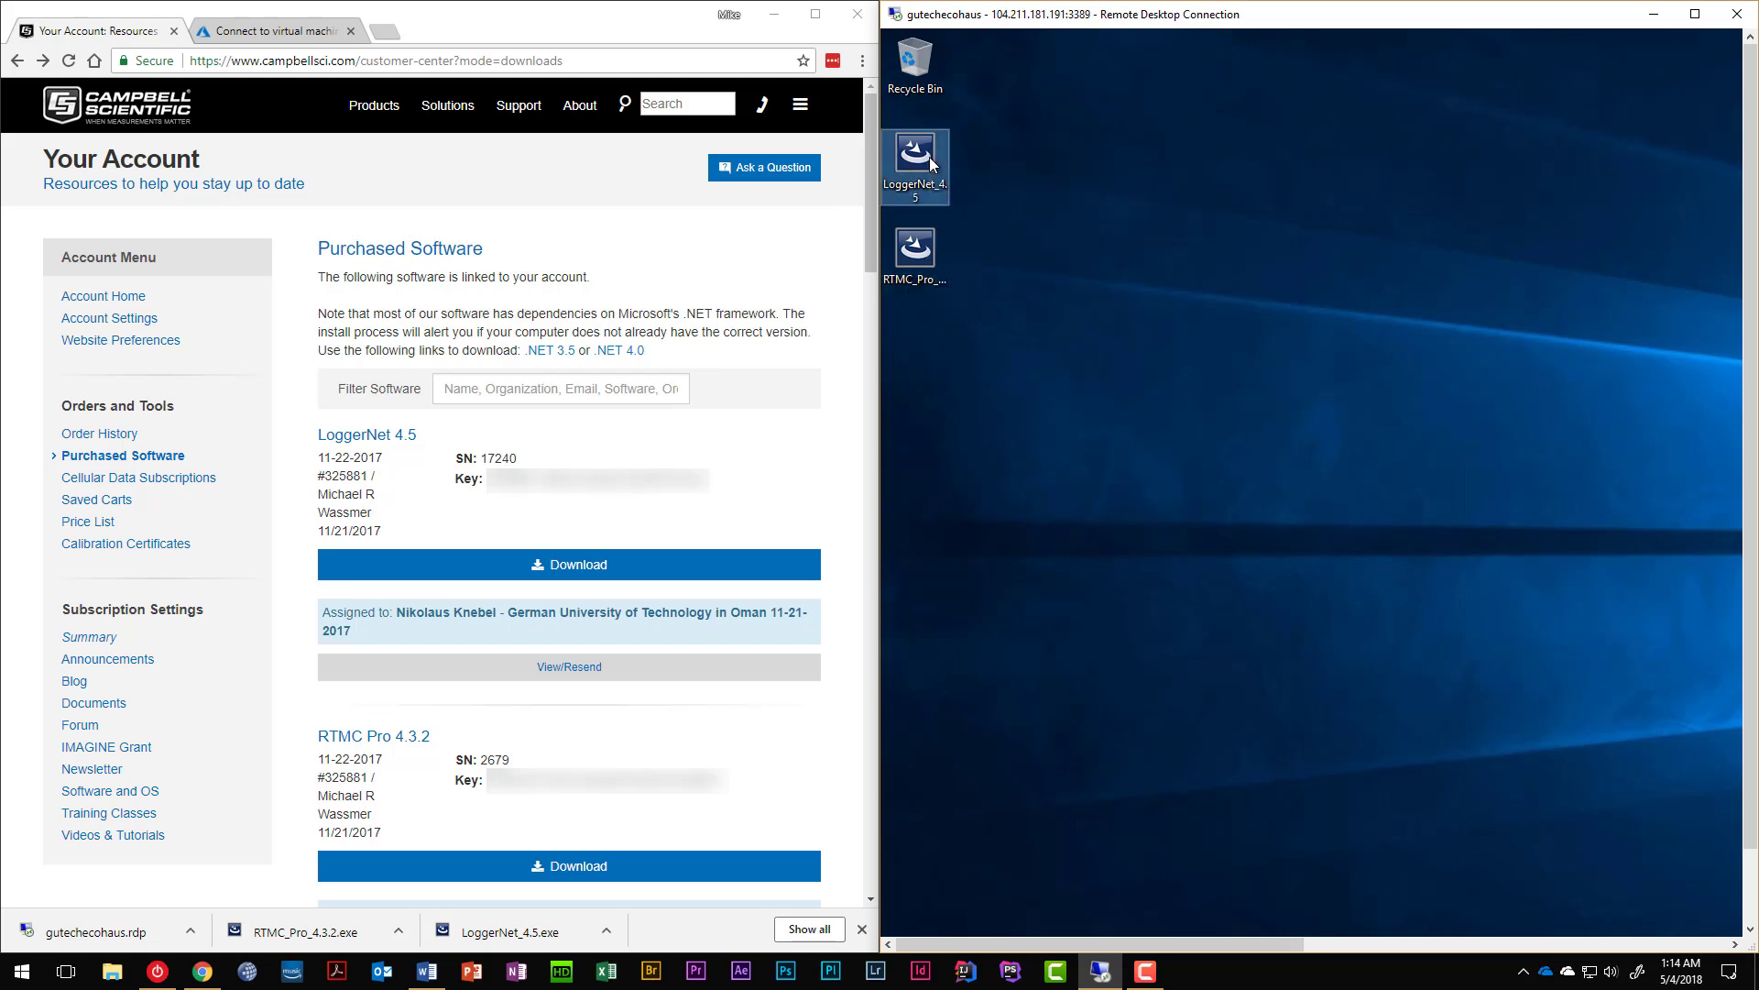
Launch the LoggerNet 4.5 installer, acknowledge the notice, and accept the license agreement.
double_click(929, 157)
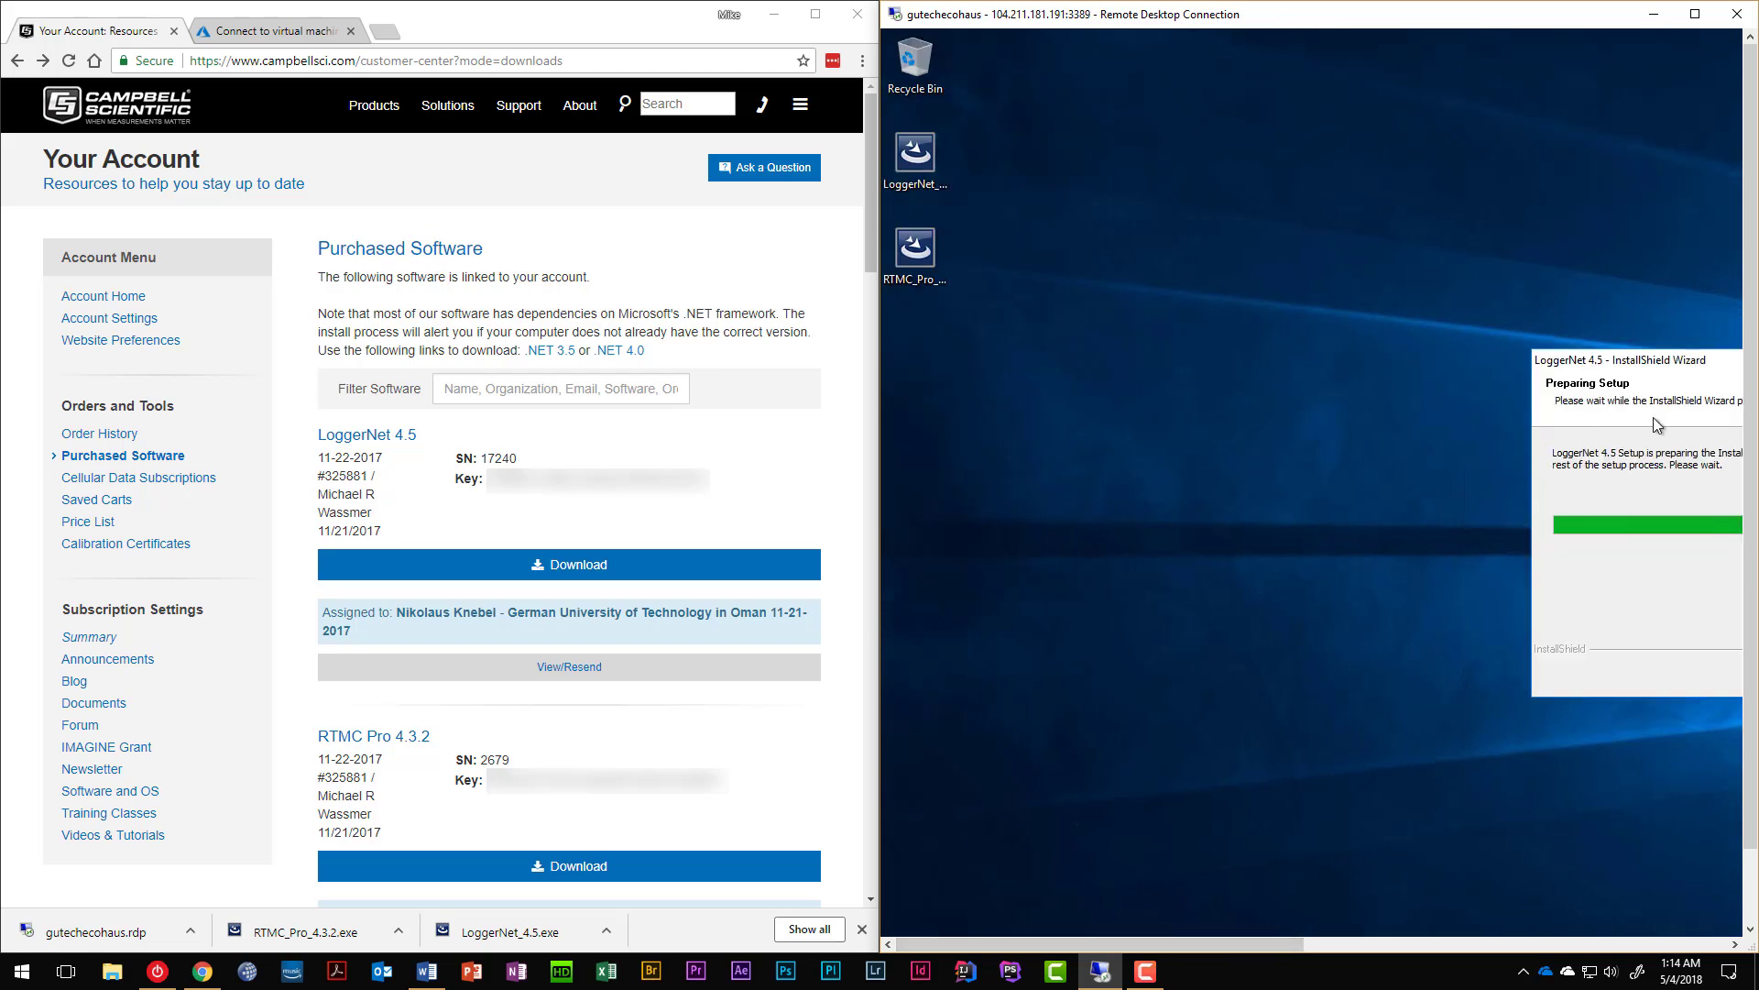
drag(1689, 354, 1241, 344)
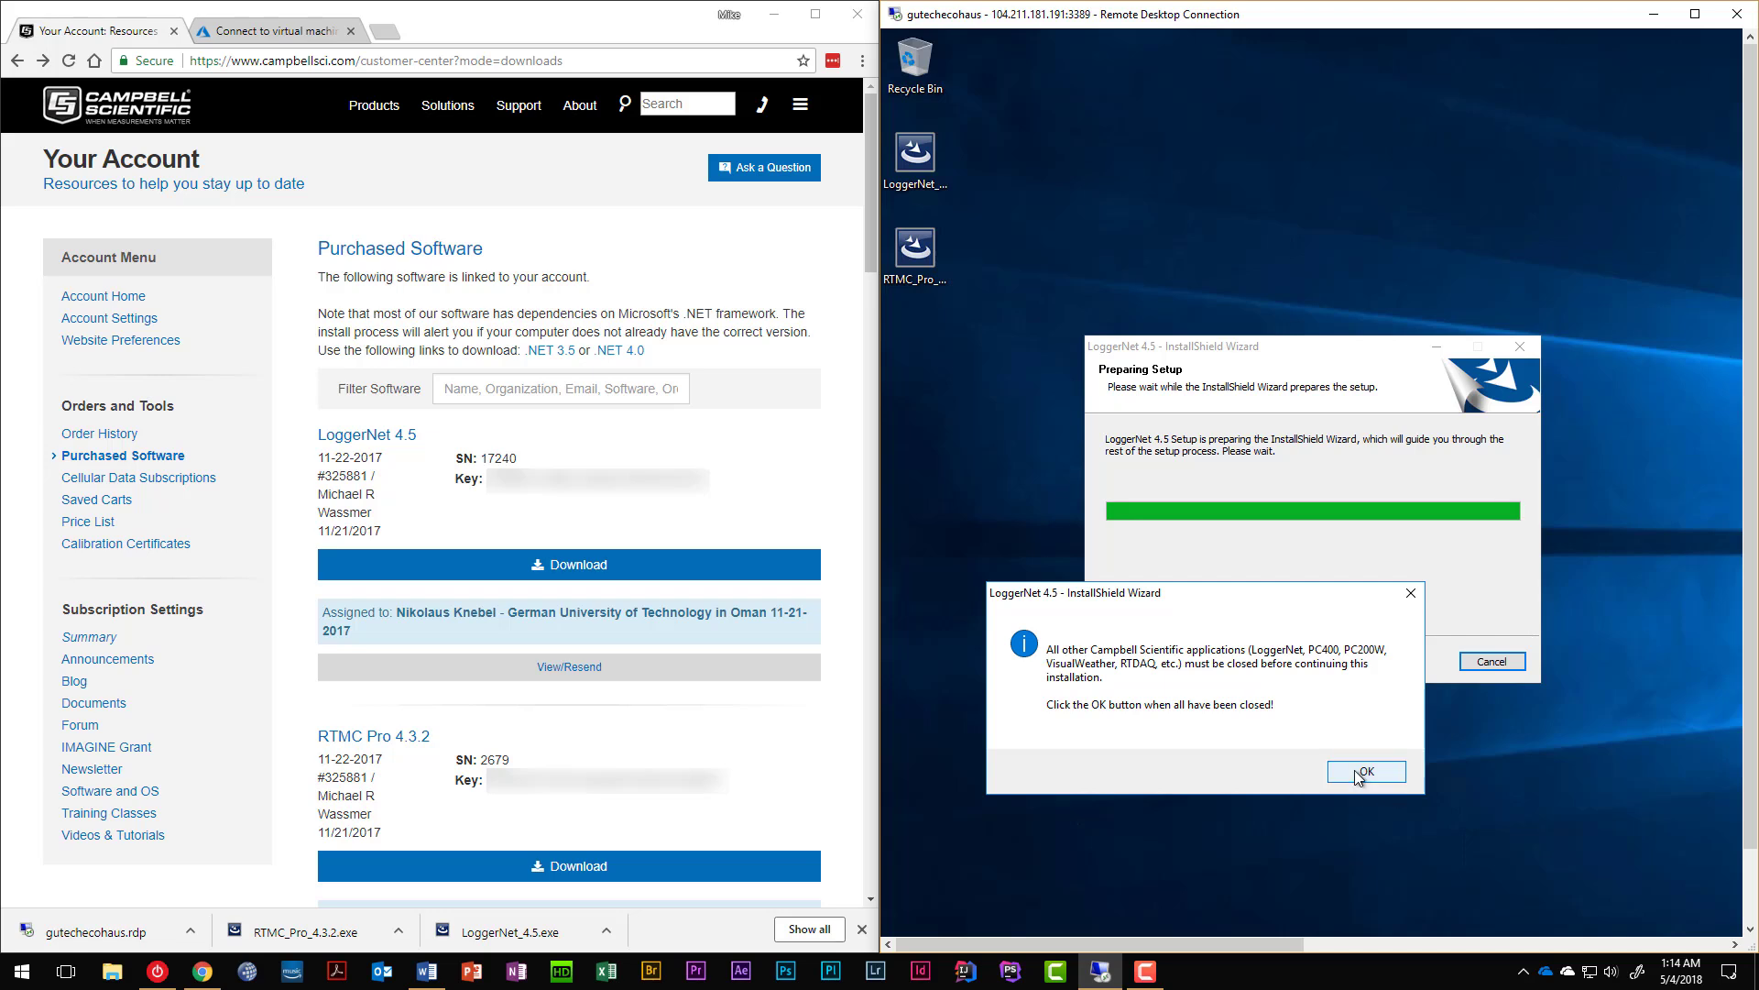
click(1360, 772)
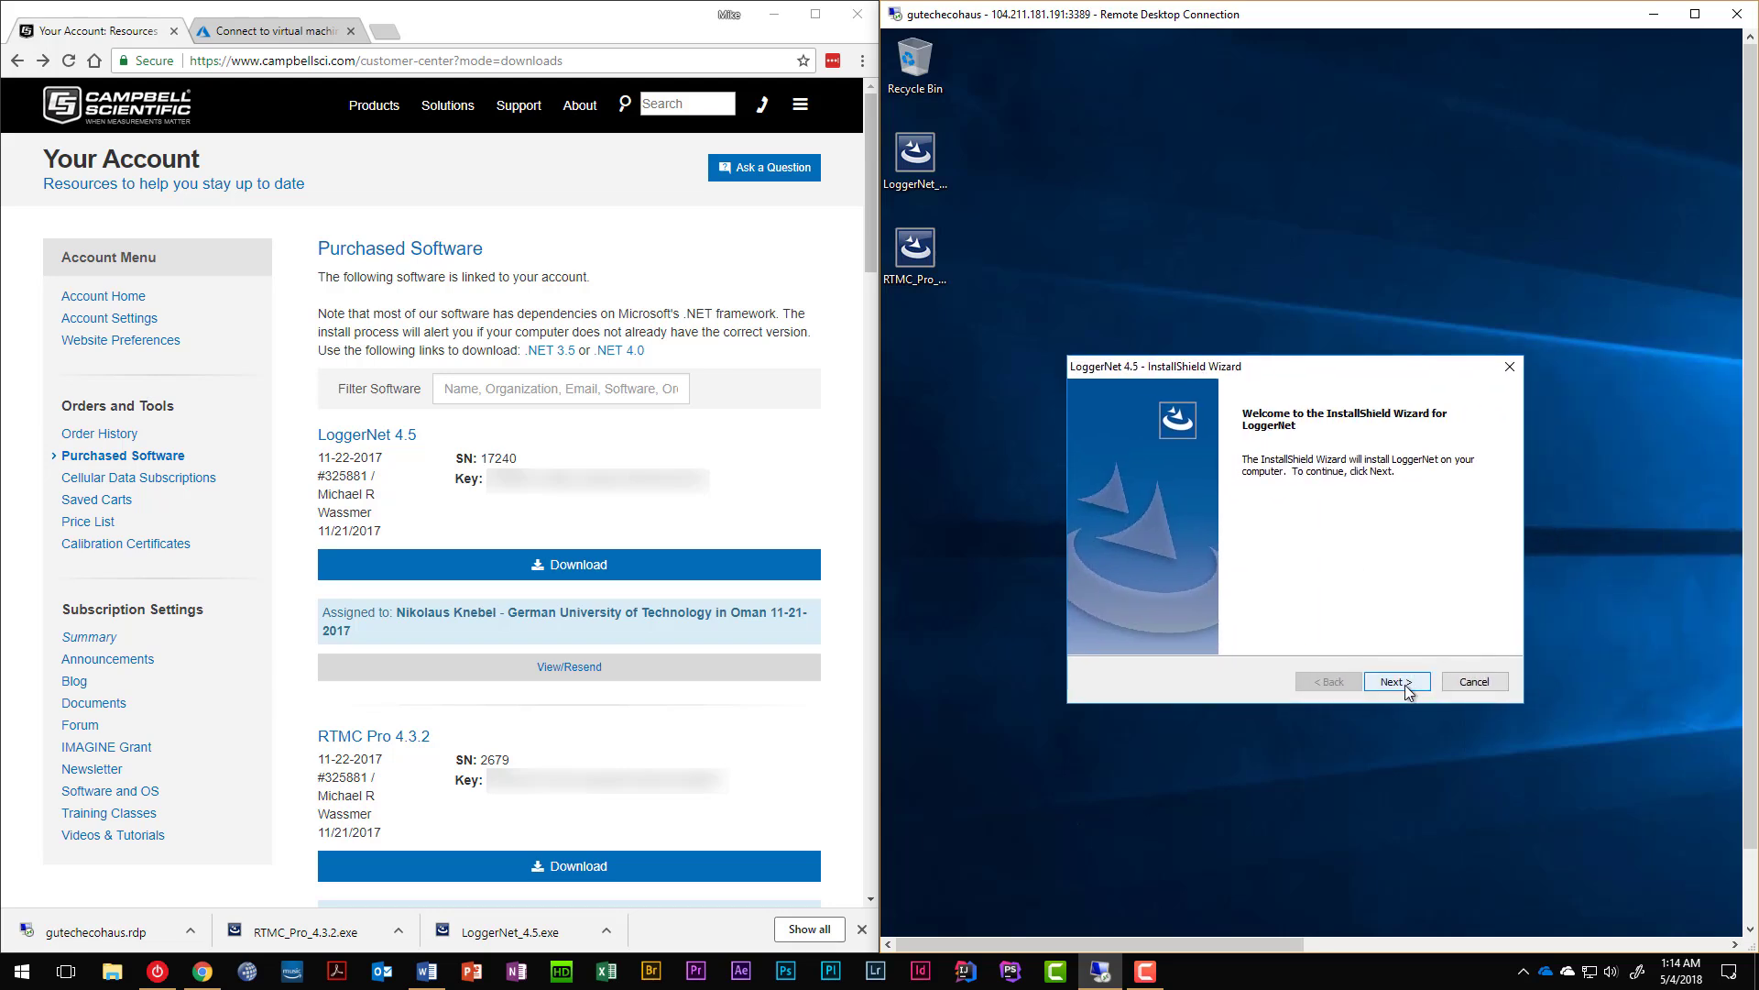
click(1406, 686)
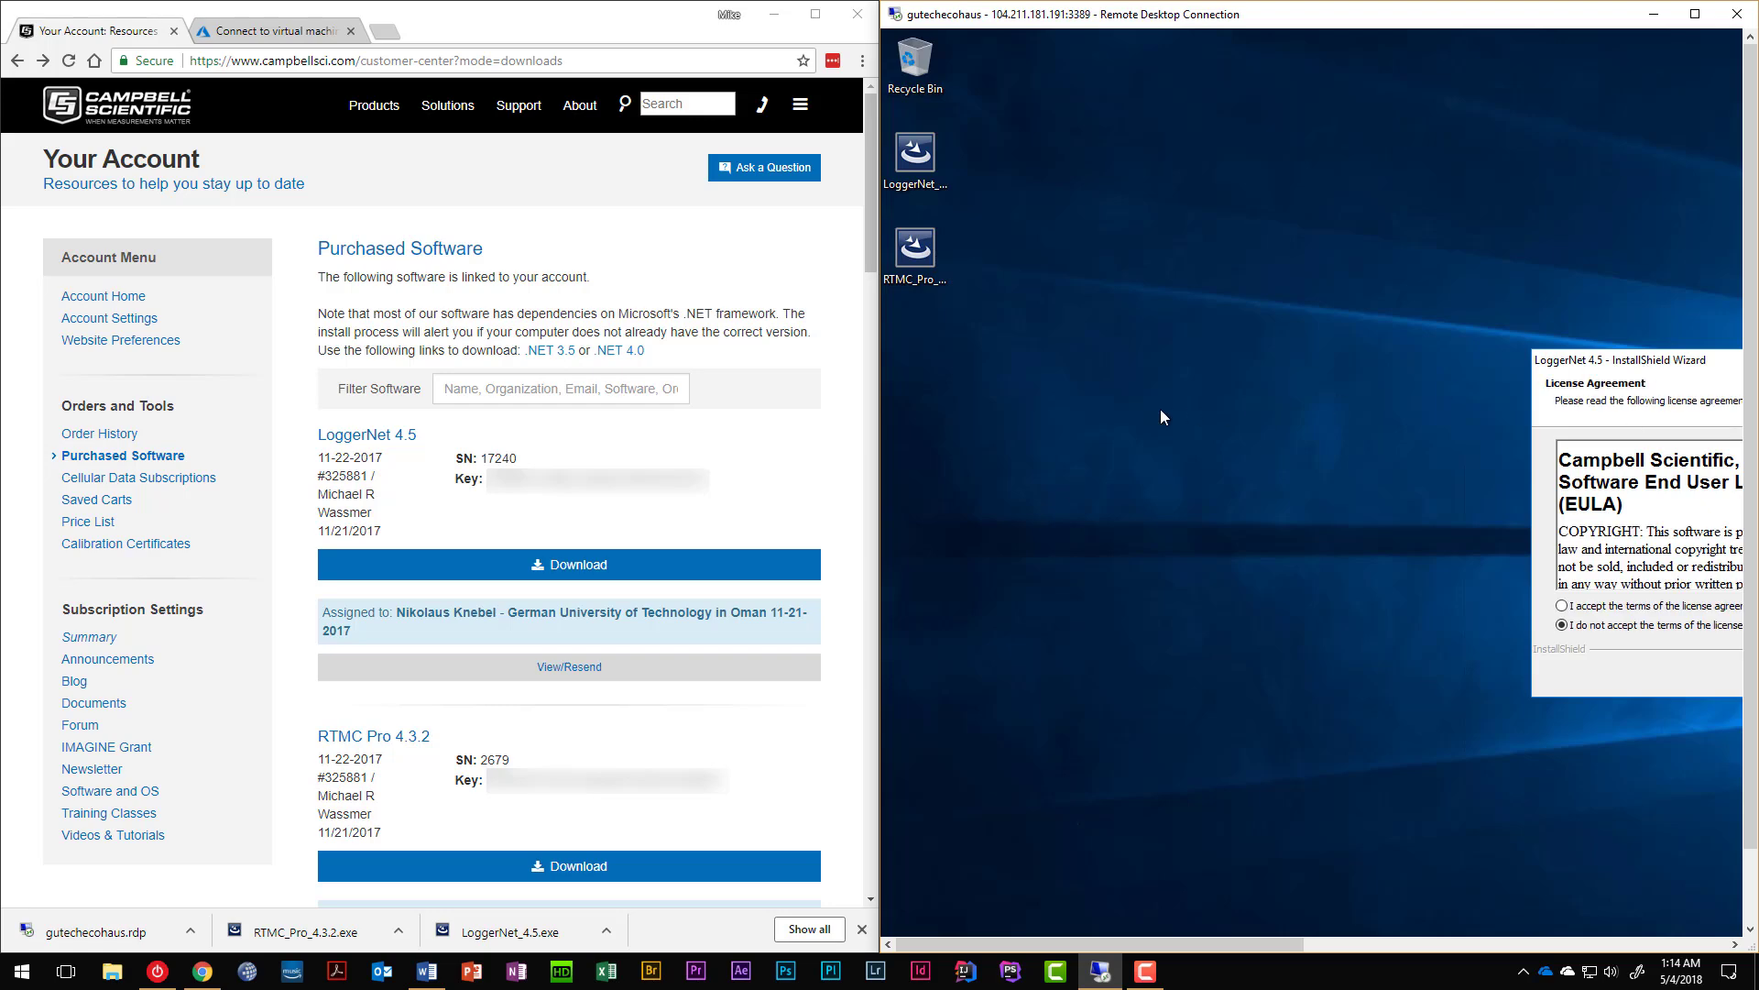
click(1225, 654)
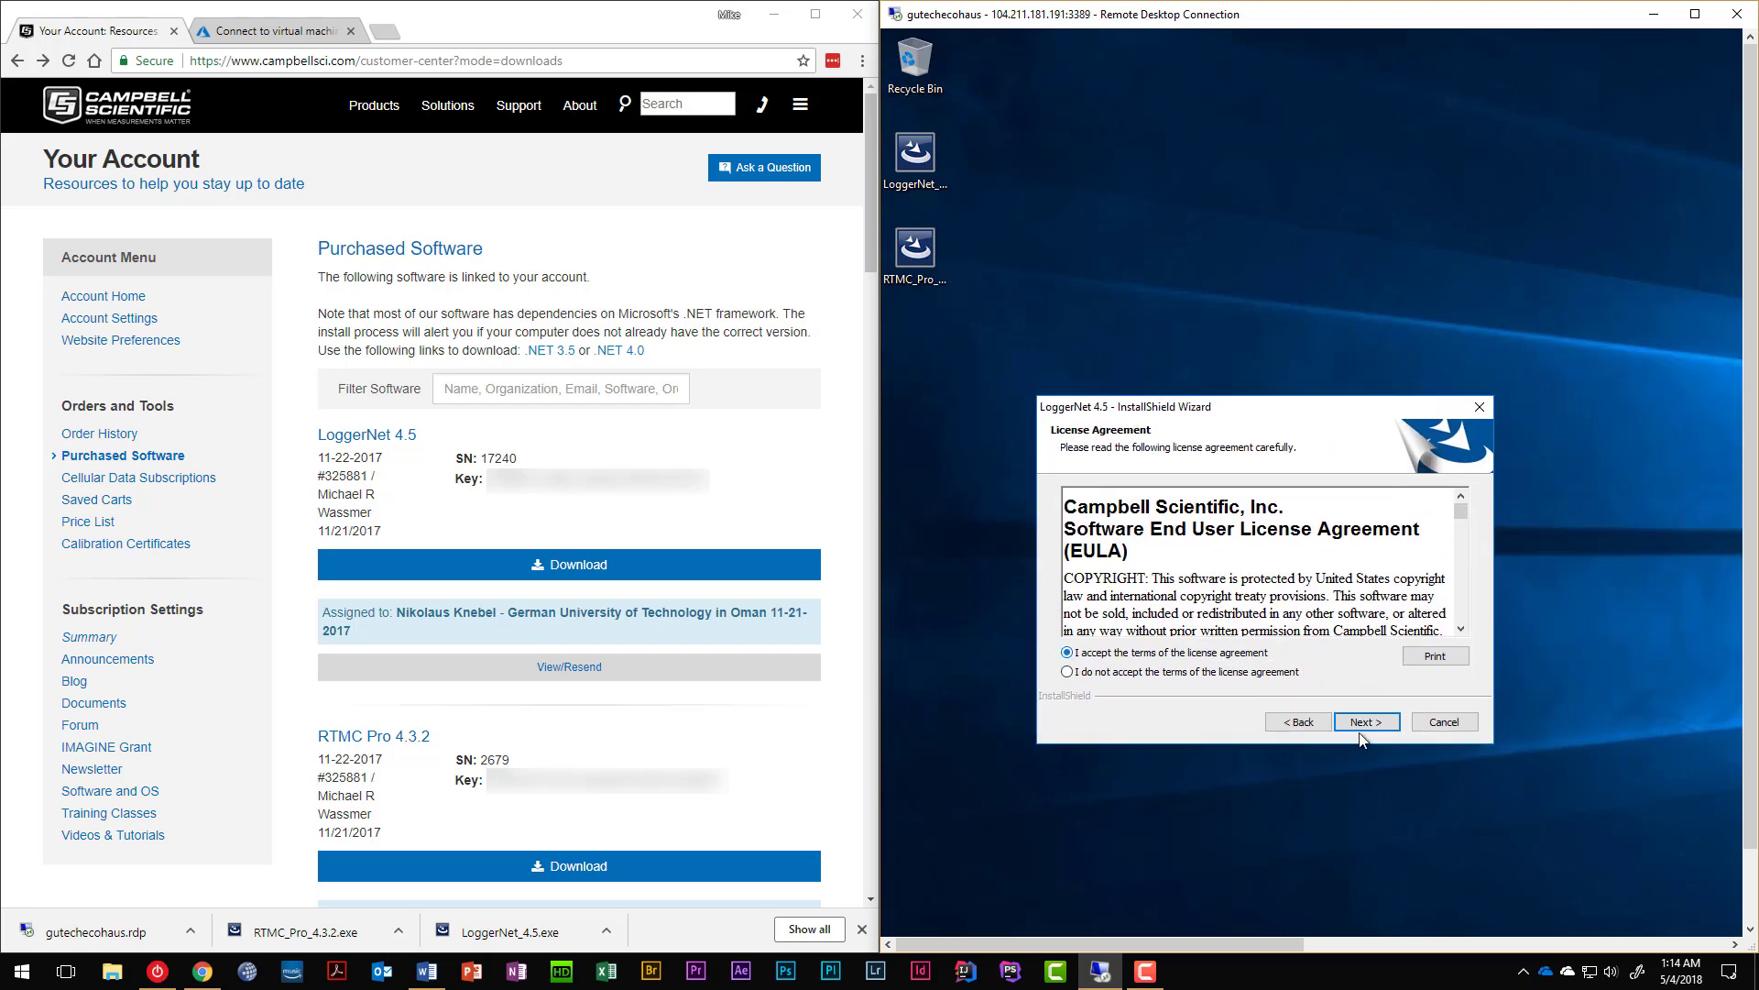
click(1364, 723)
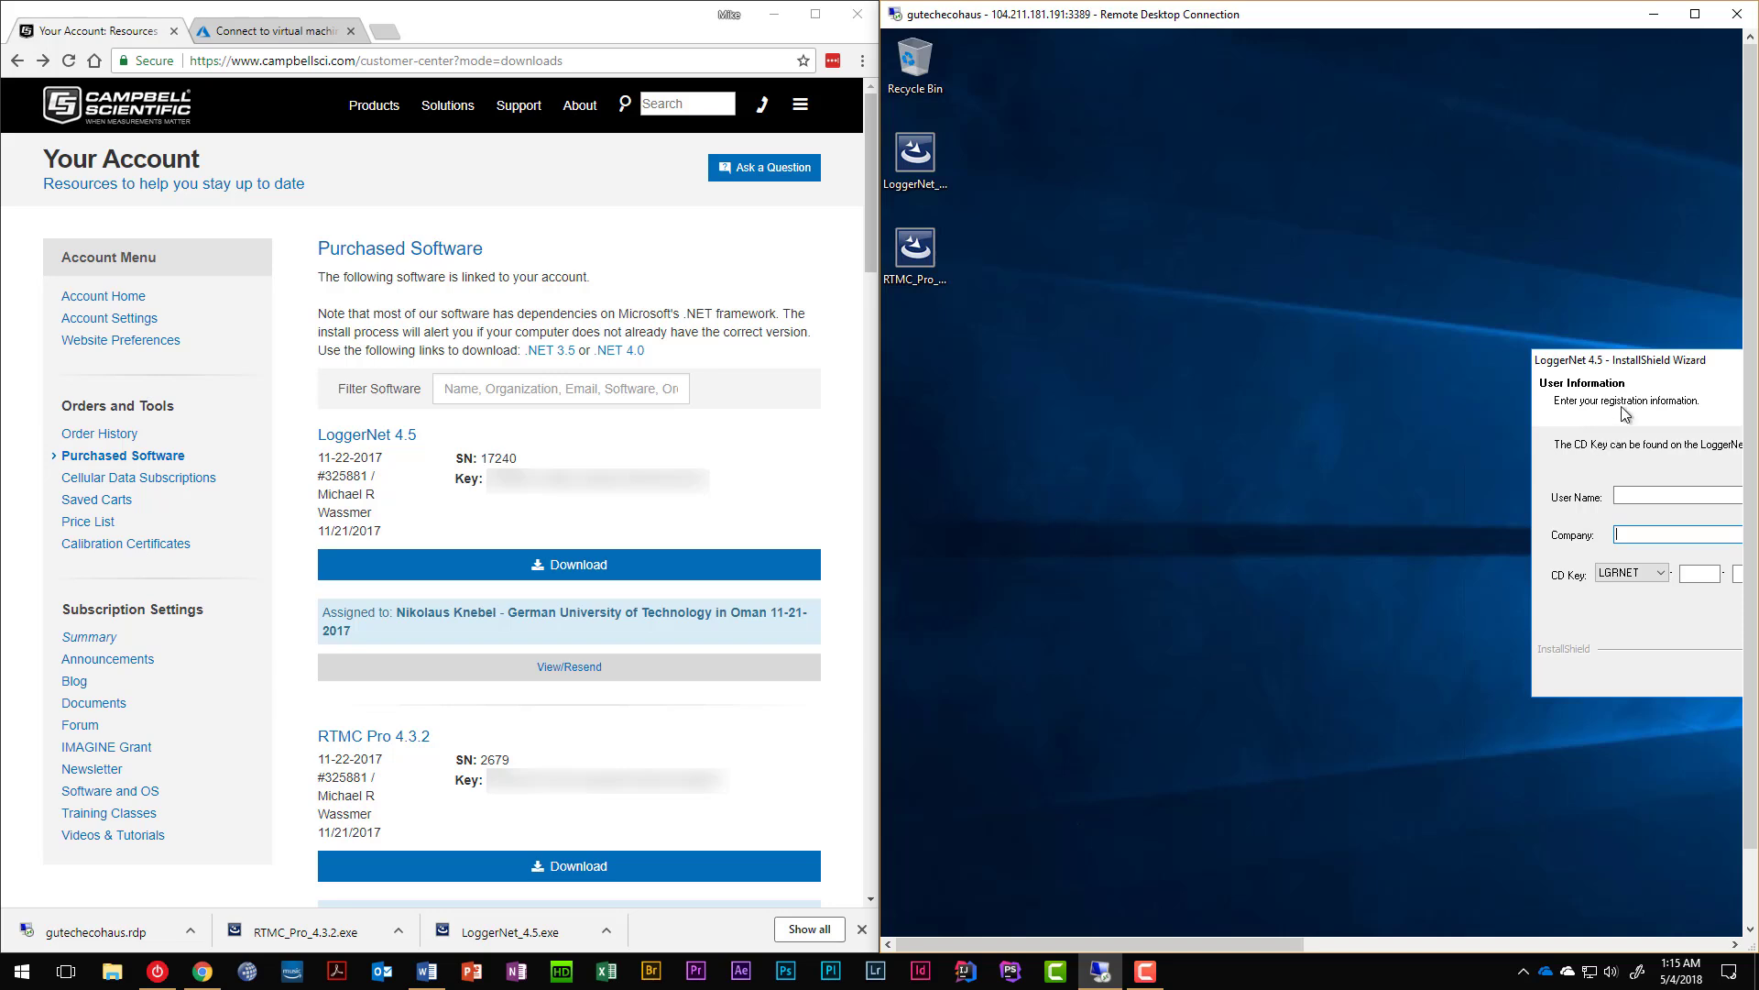
Enter the user's name and company 'Live to Zero LLC' on the registration page.
drag(1653, 362, 1155, 418)
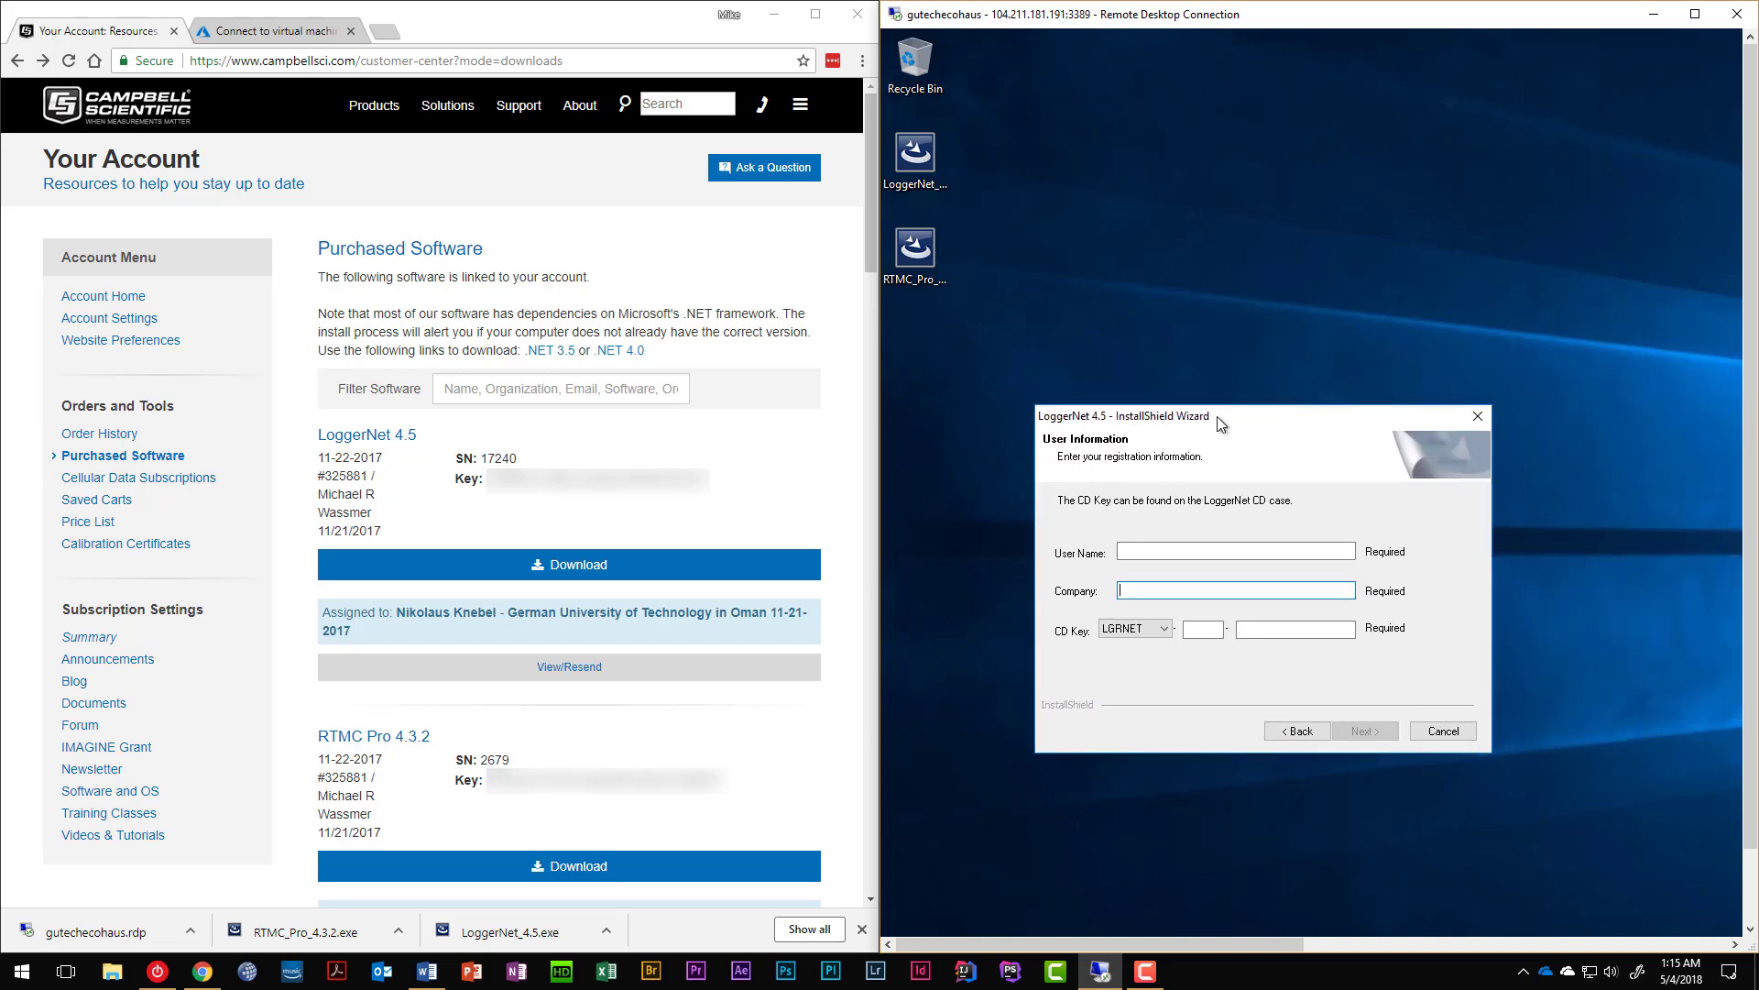
key(Tab)
click(1265, 554)
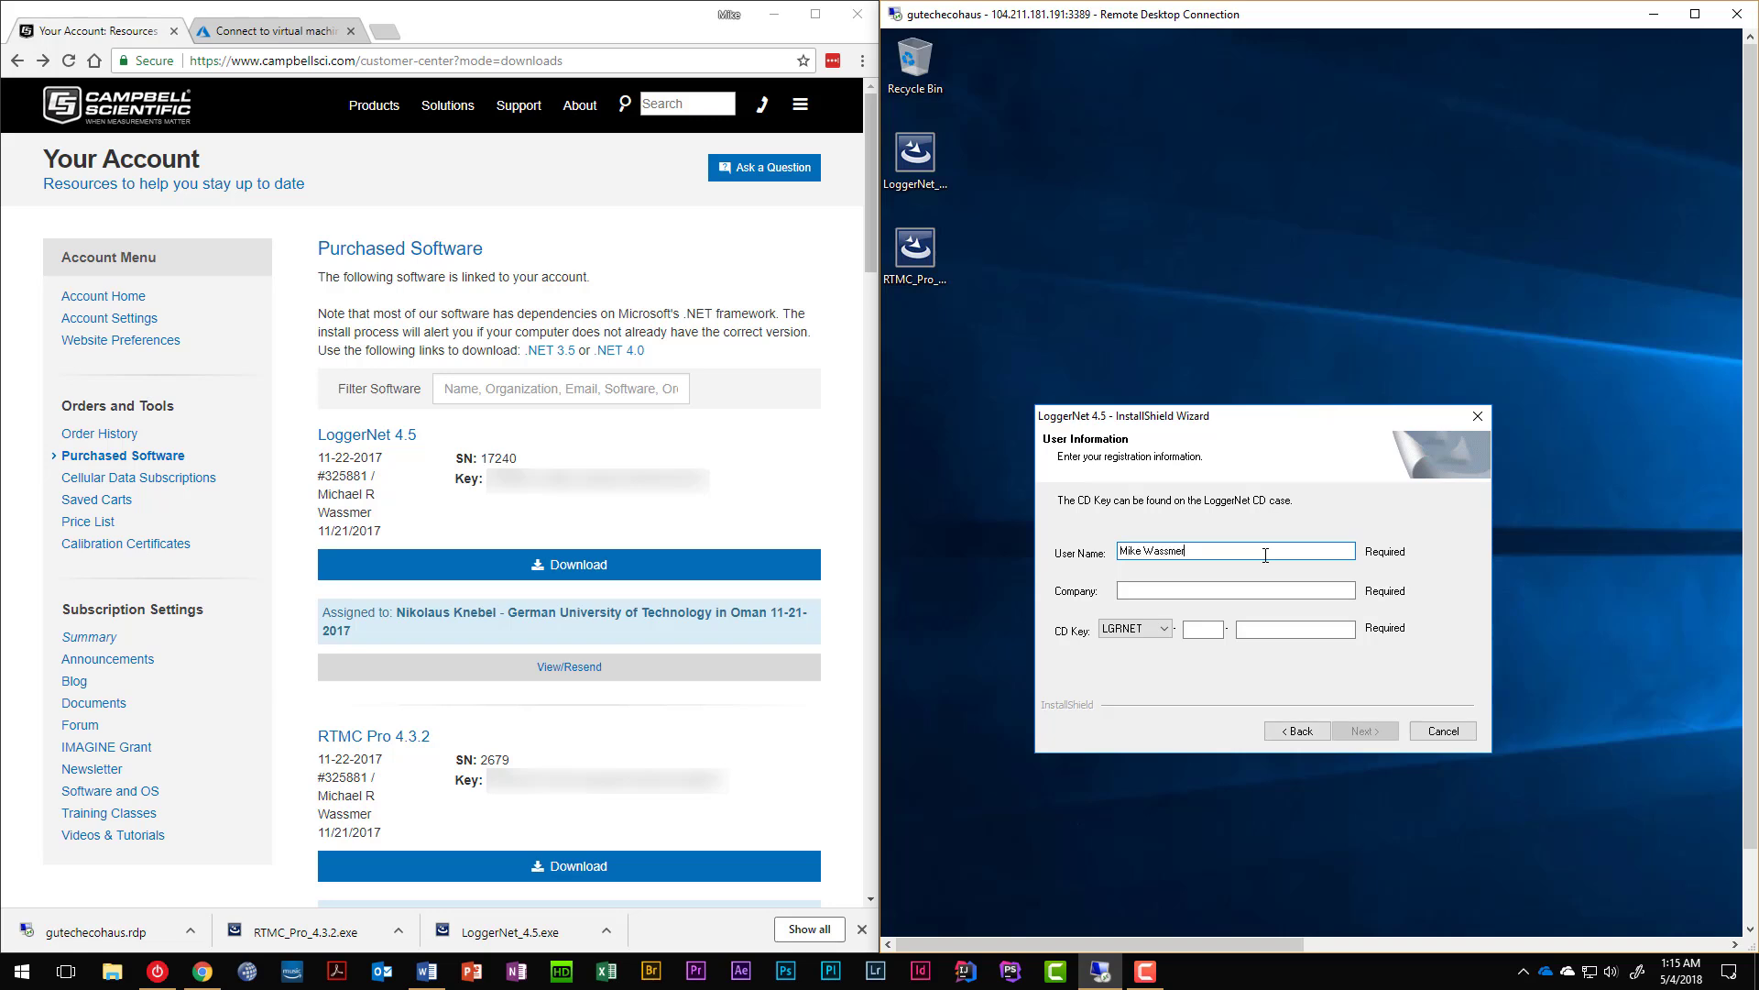
key(Tab)
text(Liv)
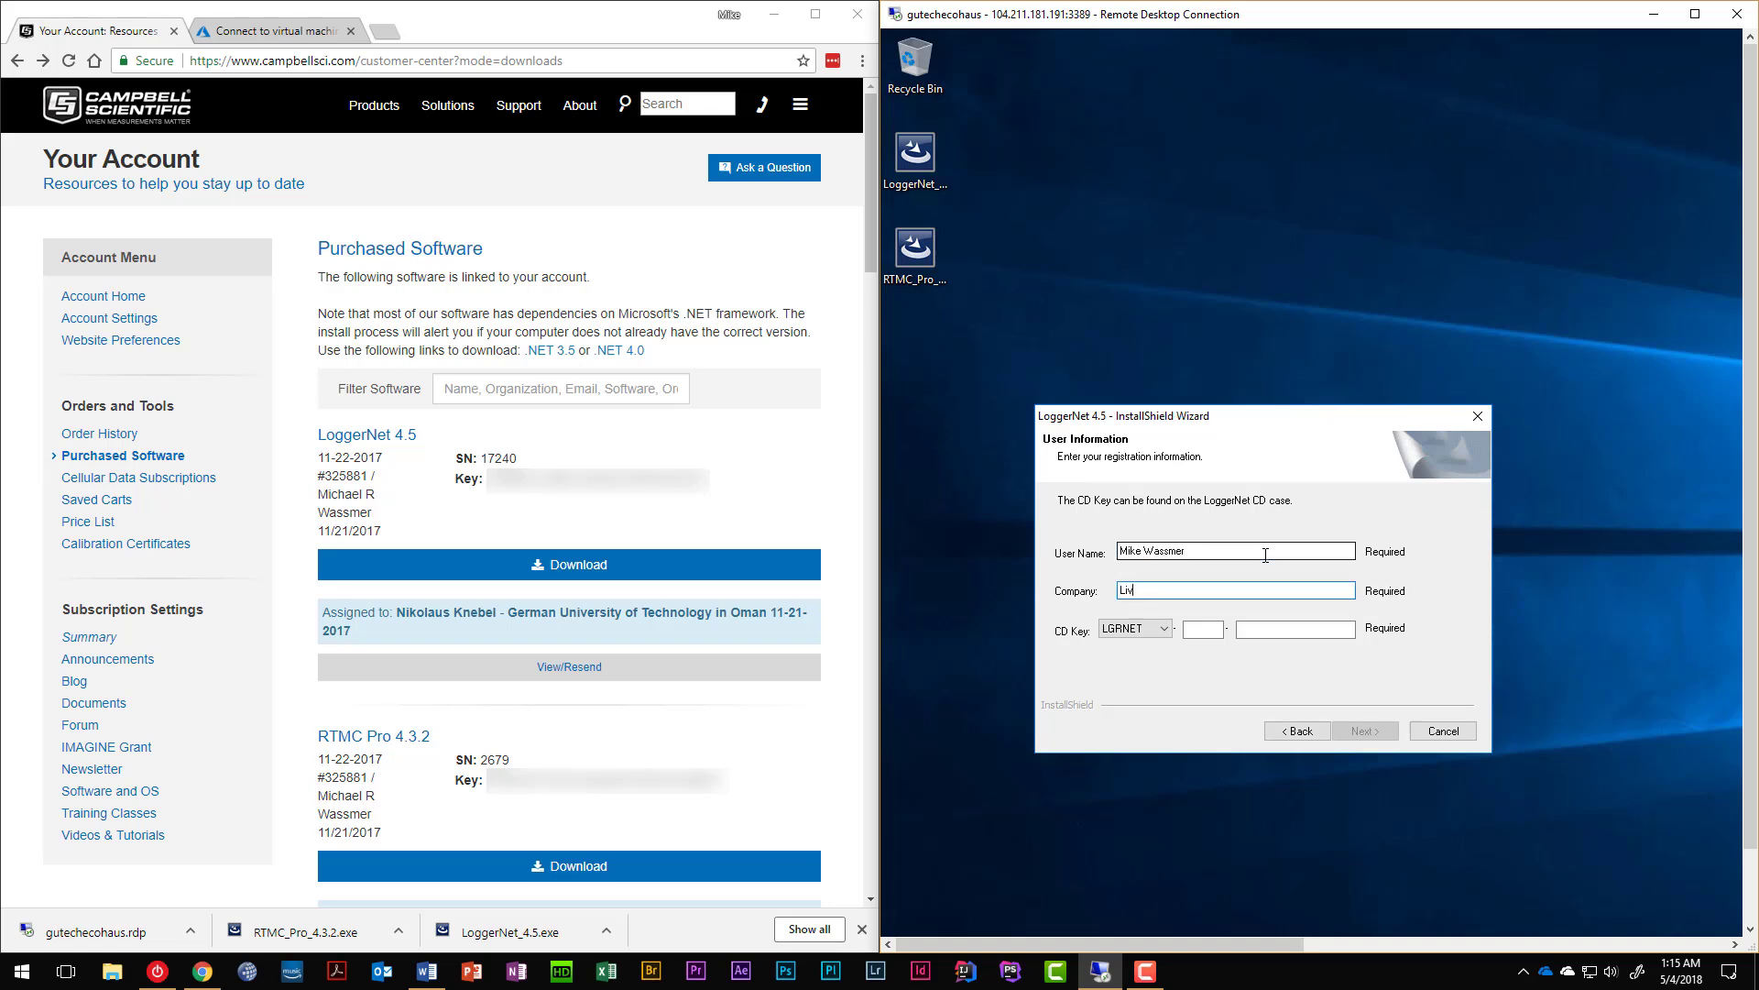
text(e to Zero LLC)
key(Tab)
key(Tab)
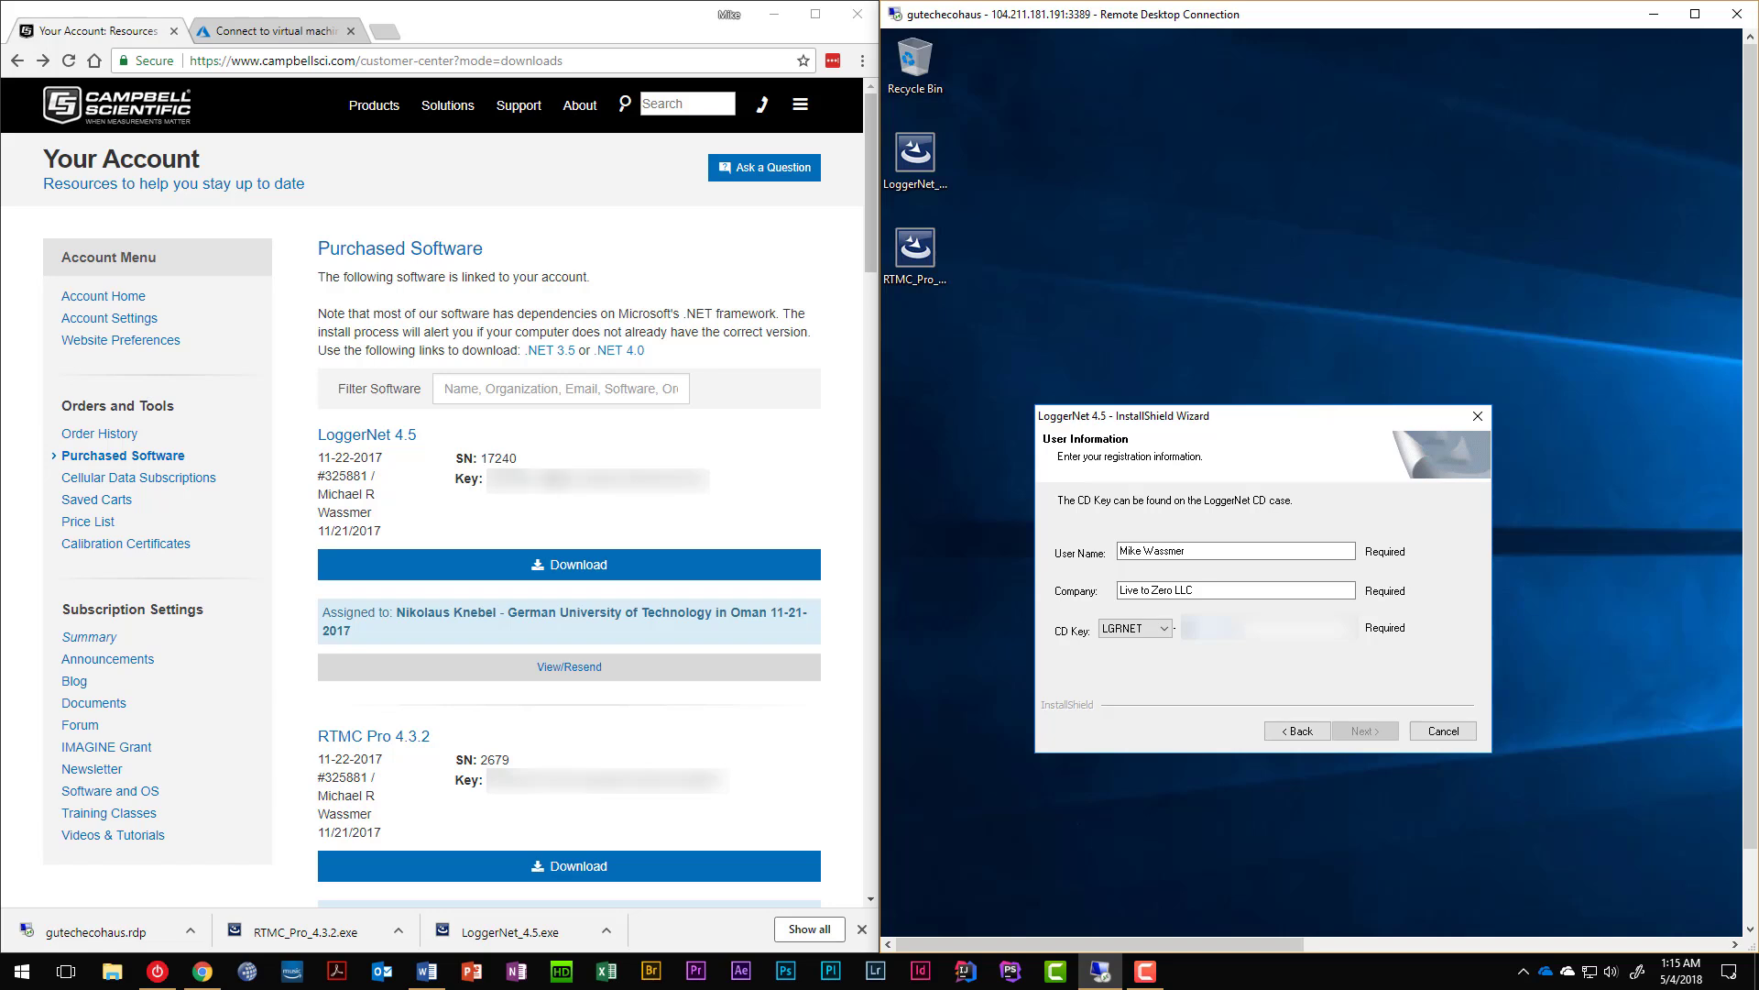
Copy the LoggerNet licence key from the account page and paste it into the CD Key field.
triple_click(560, 479)
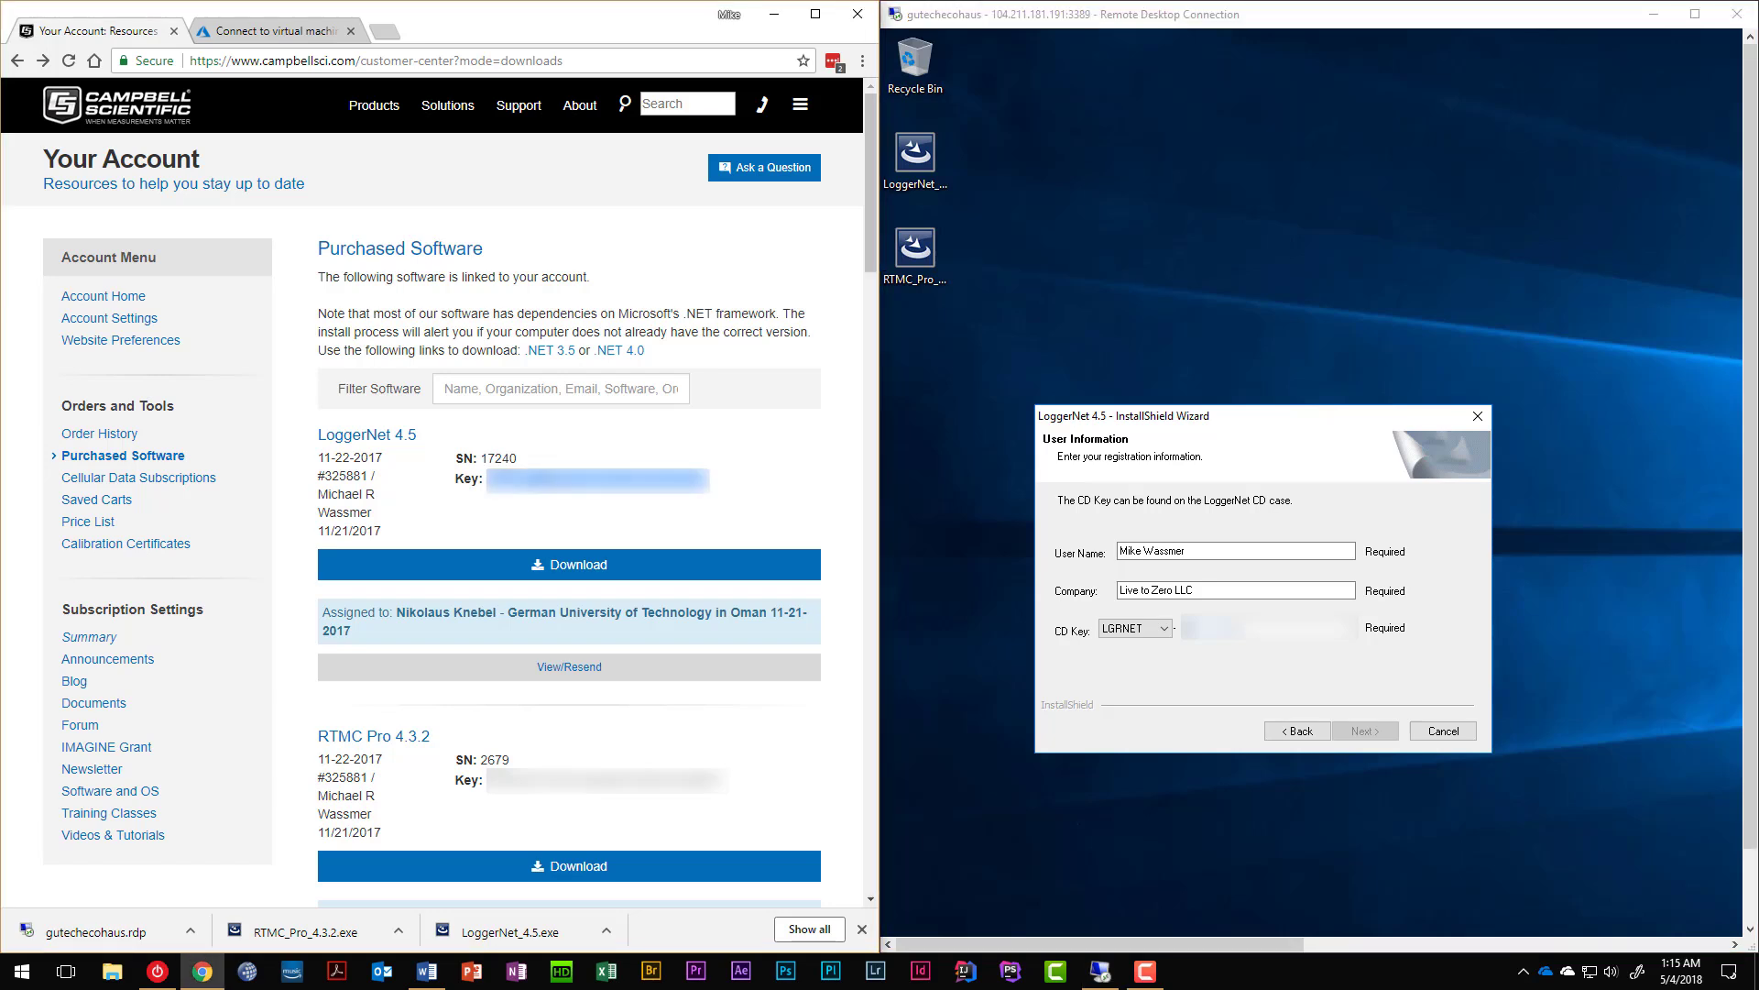
click(1204, 639)
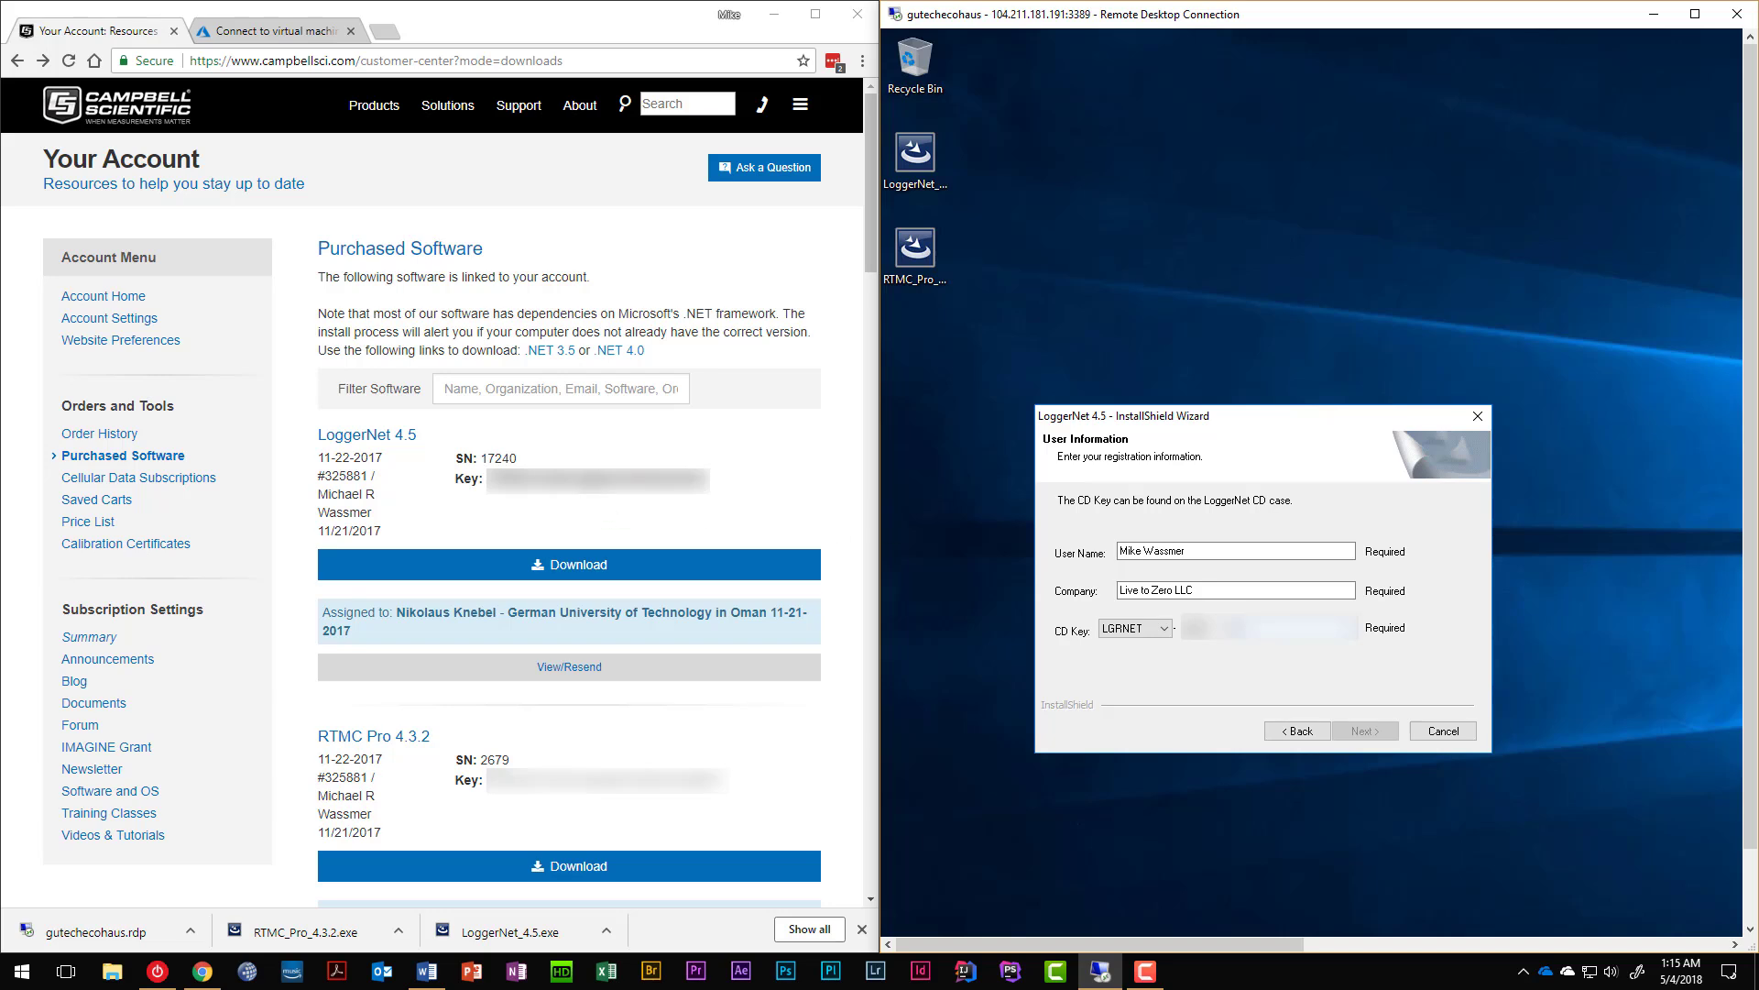
key(alt+Tab)
drag(583, 480, 711, 498)
triple_click(711, 484)
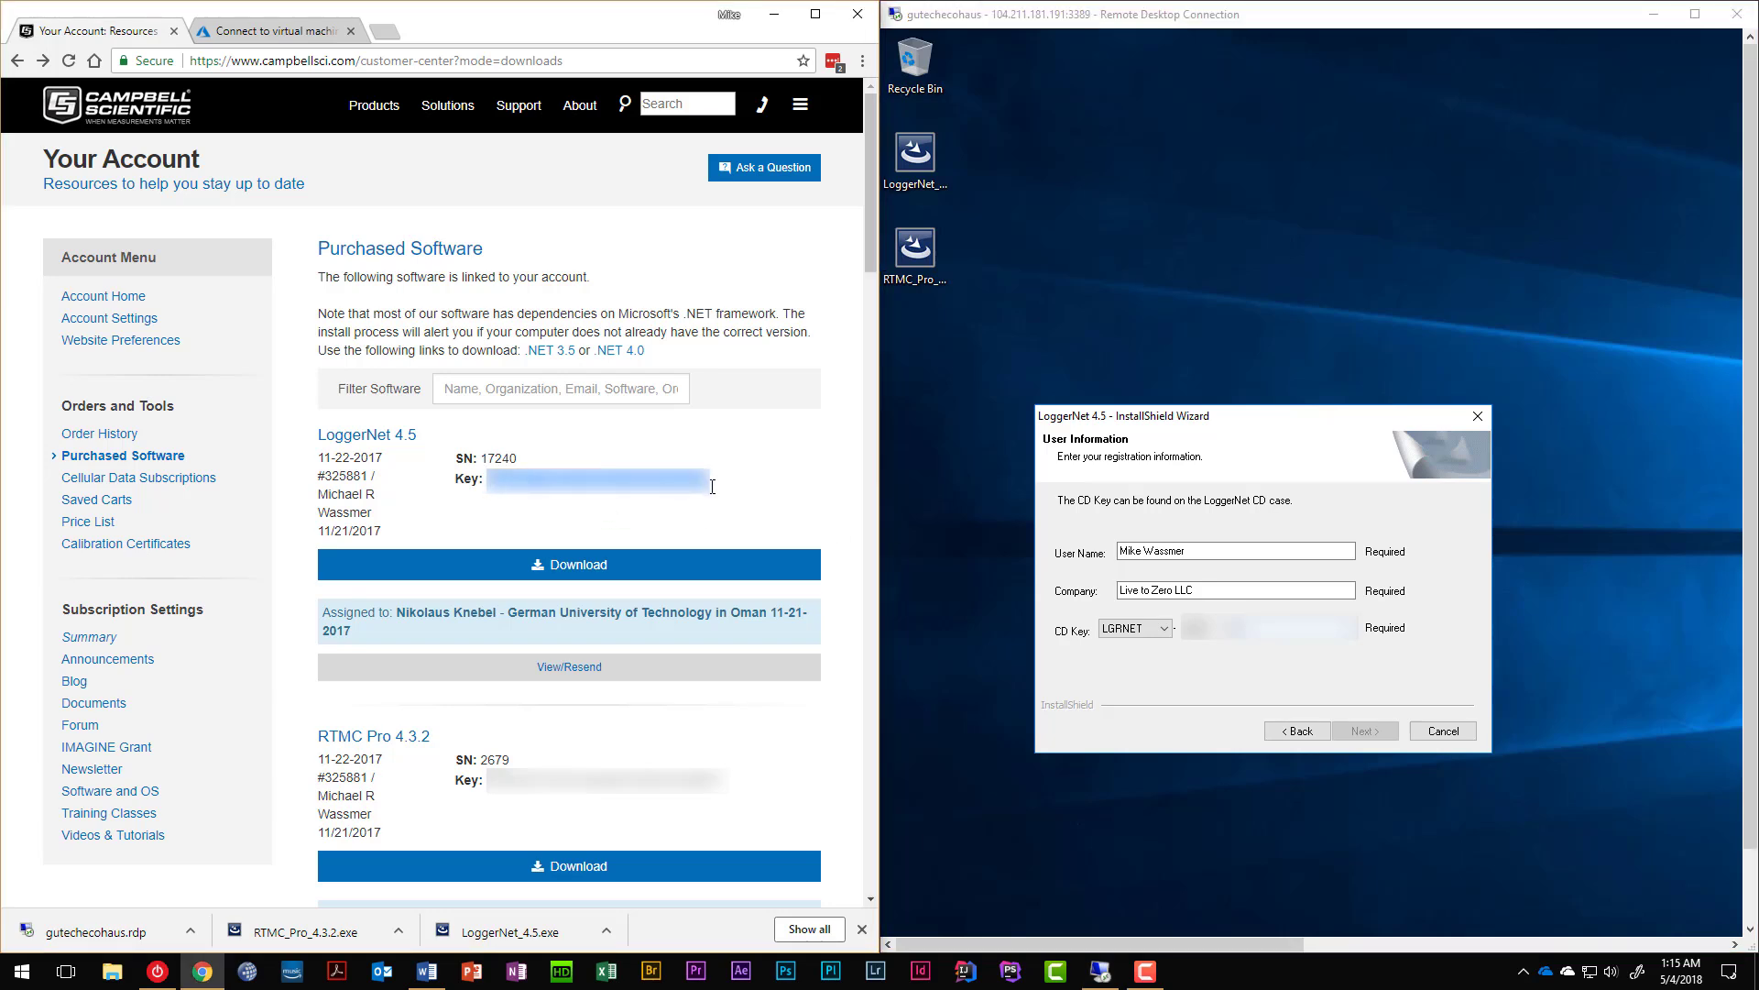
click(1251, 646)
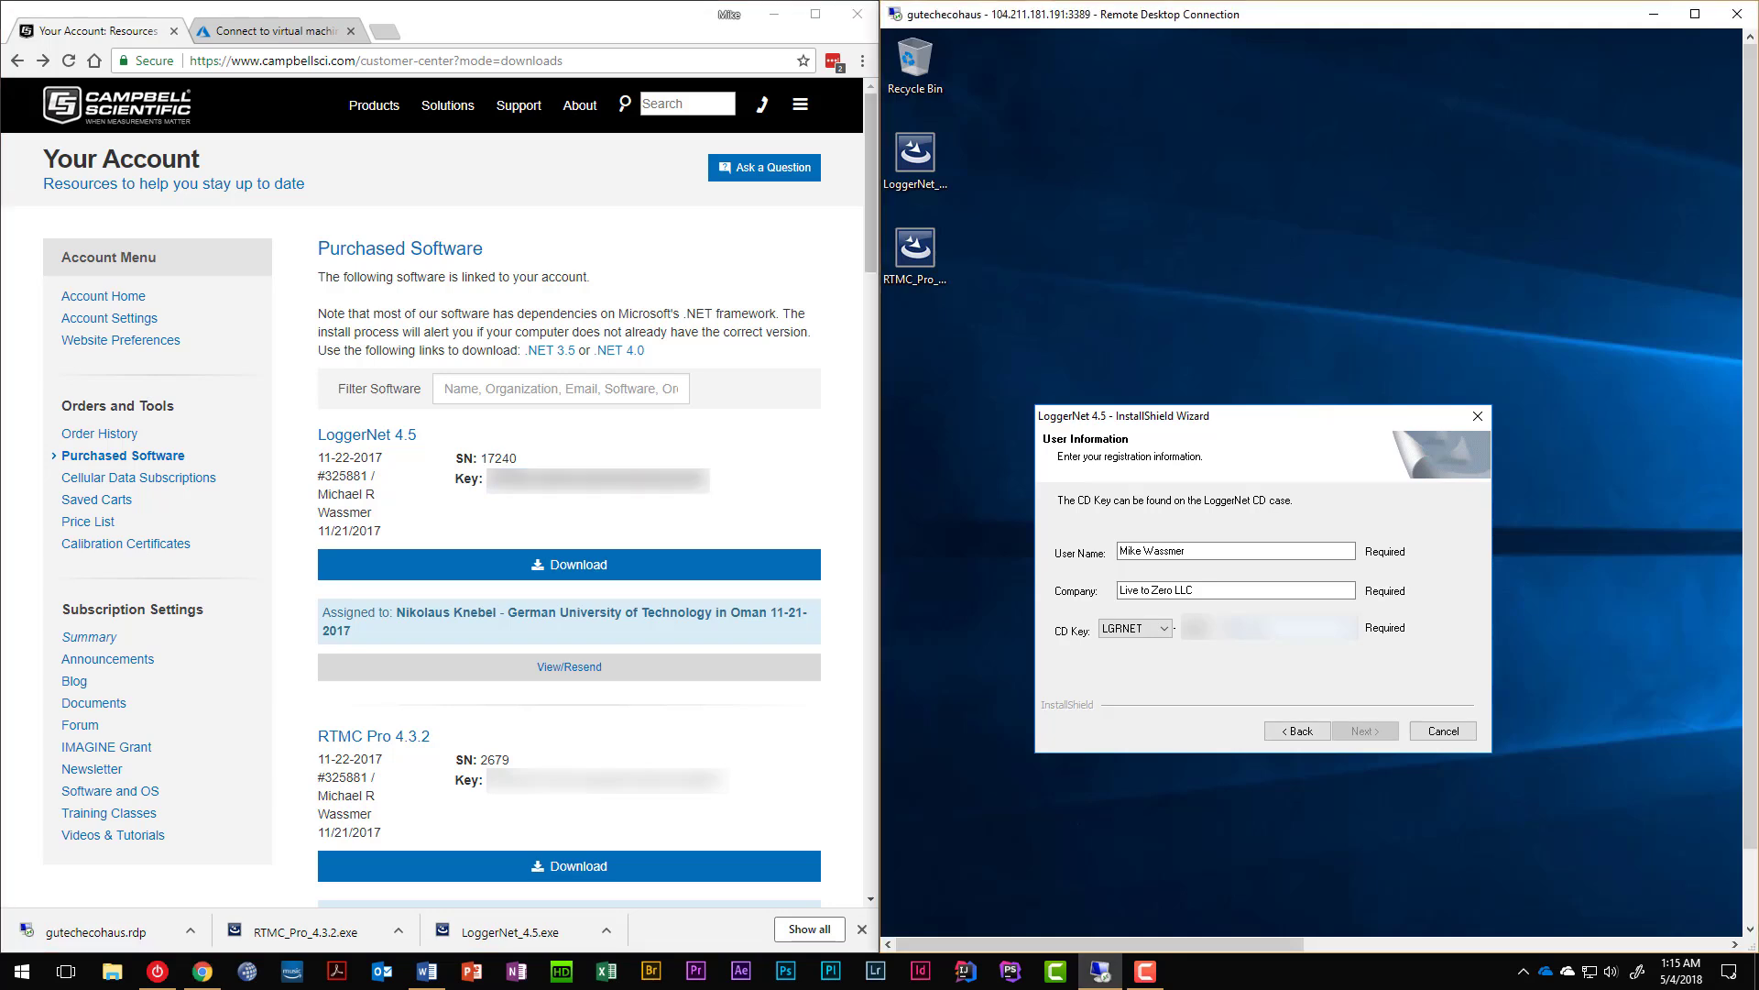
key(ctrl+v)
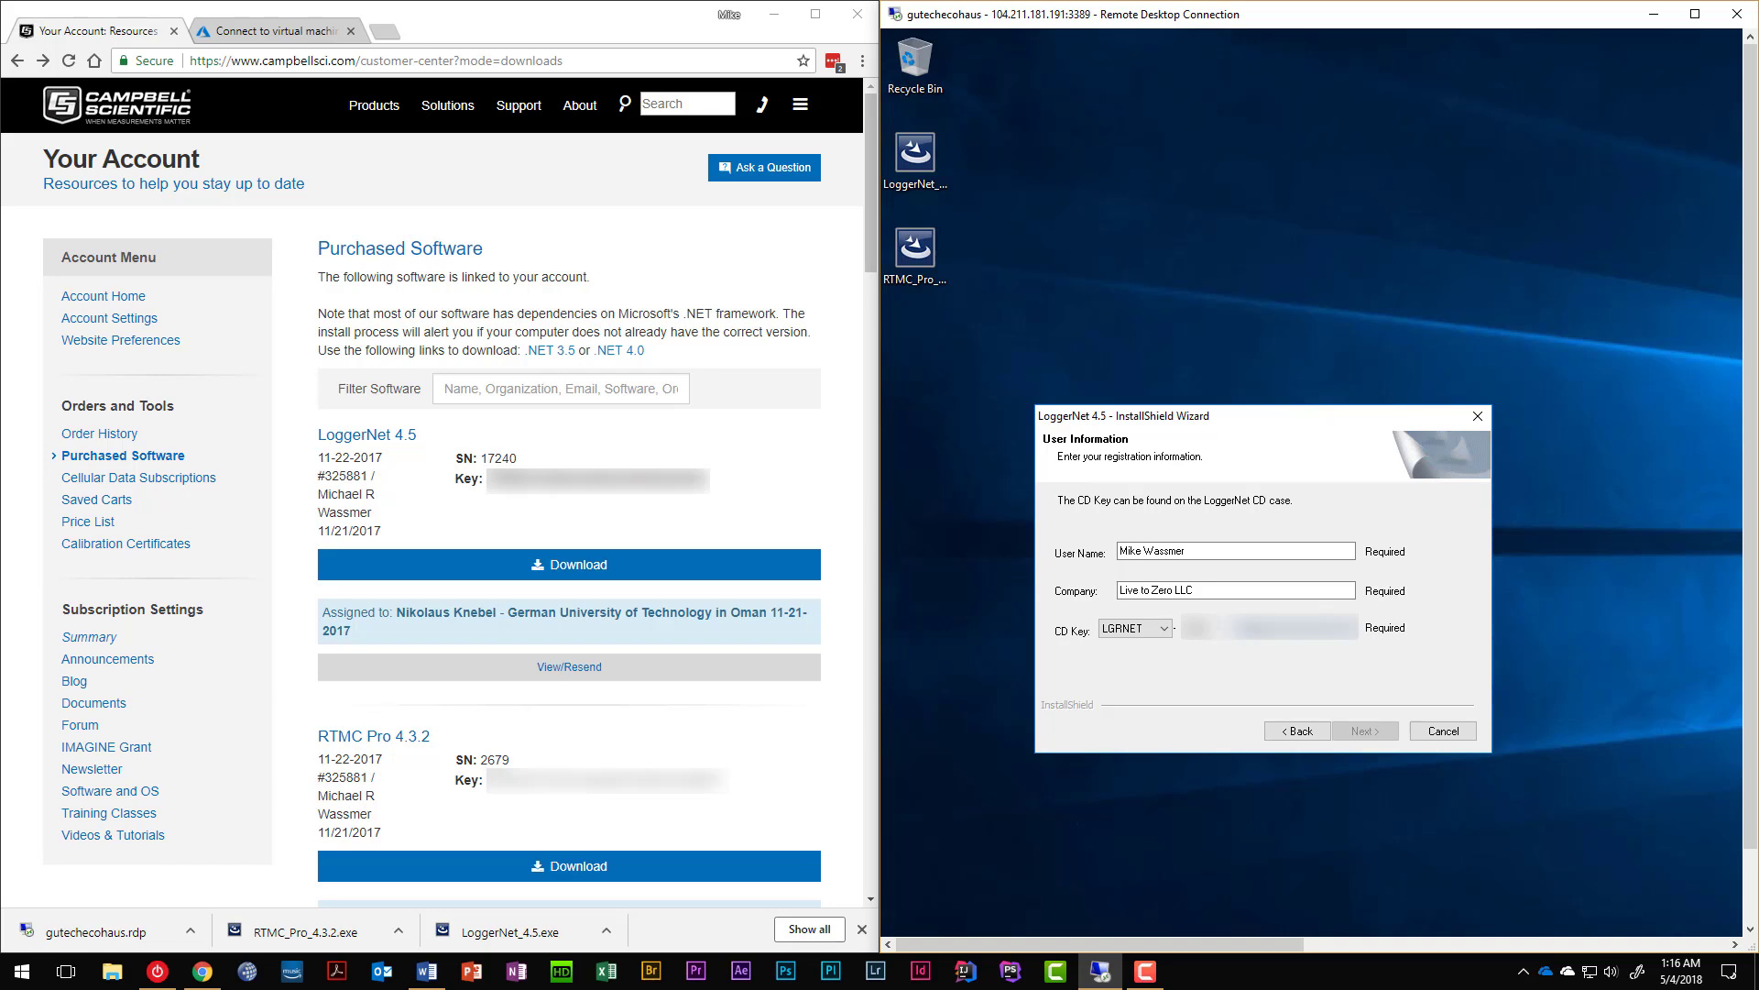
text(?)
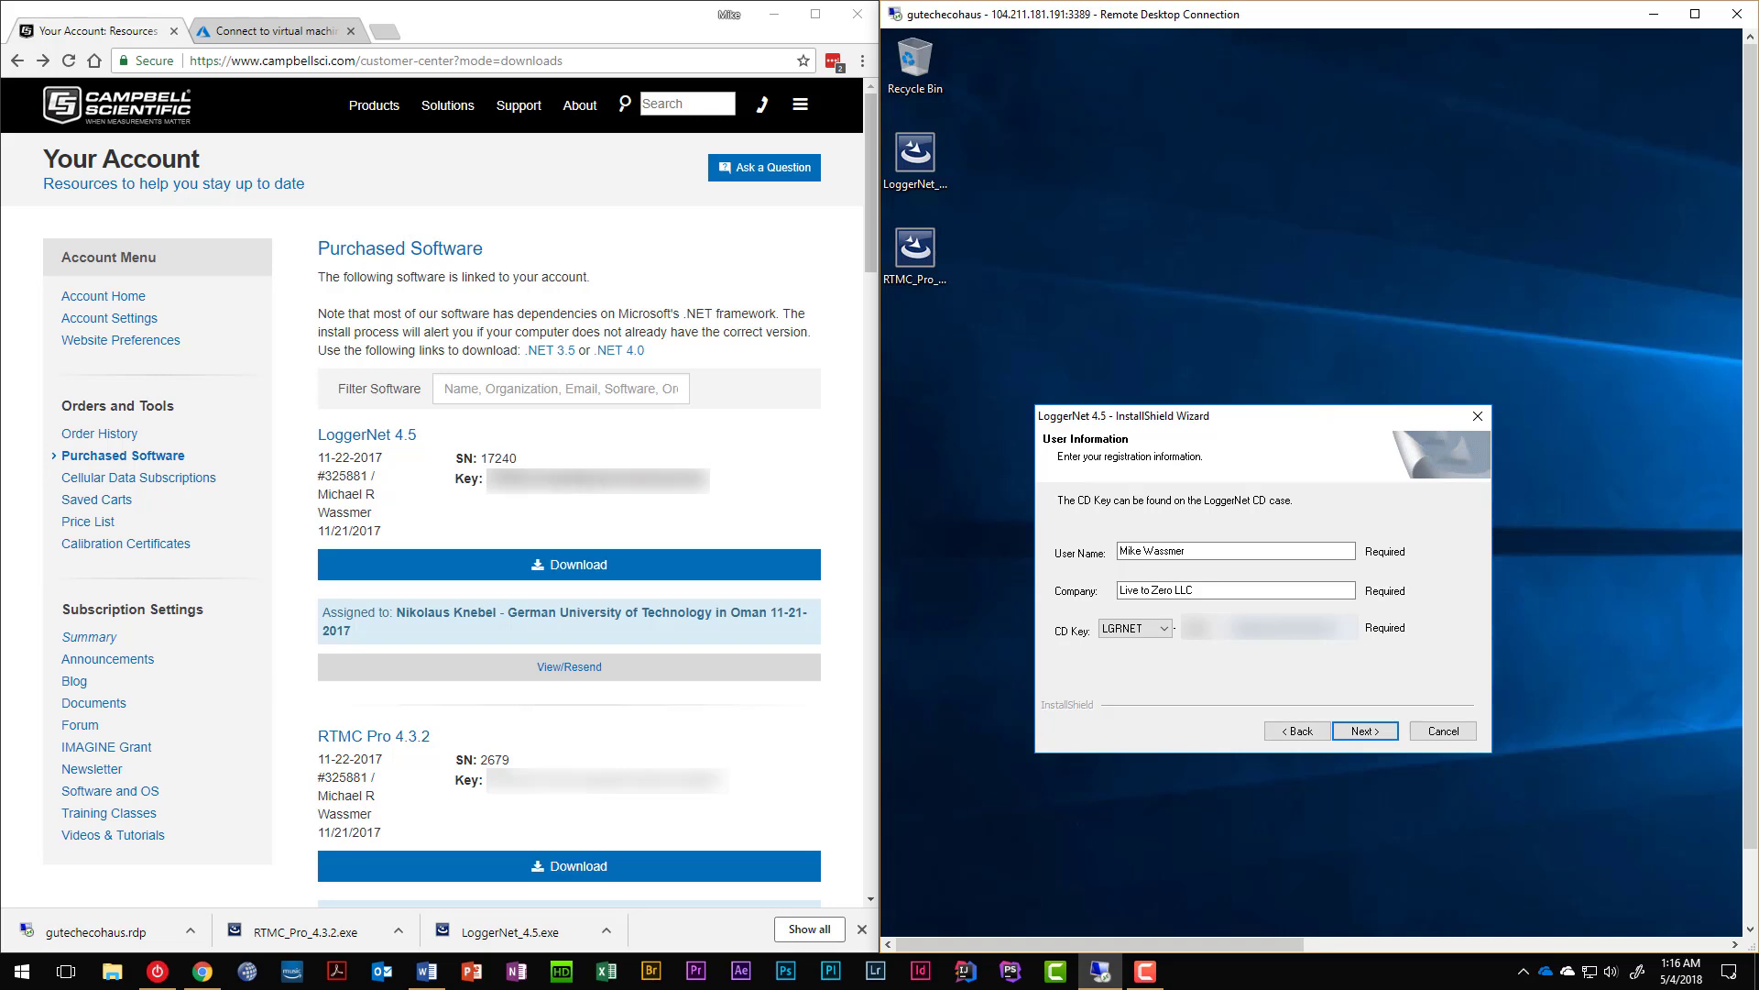
Keep LGRNET as the CD key product prefix.
click(1128, 623)
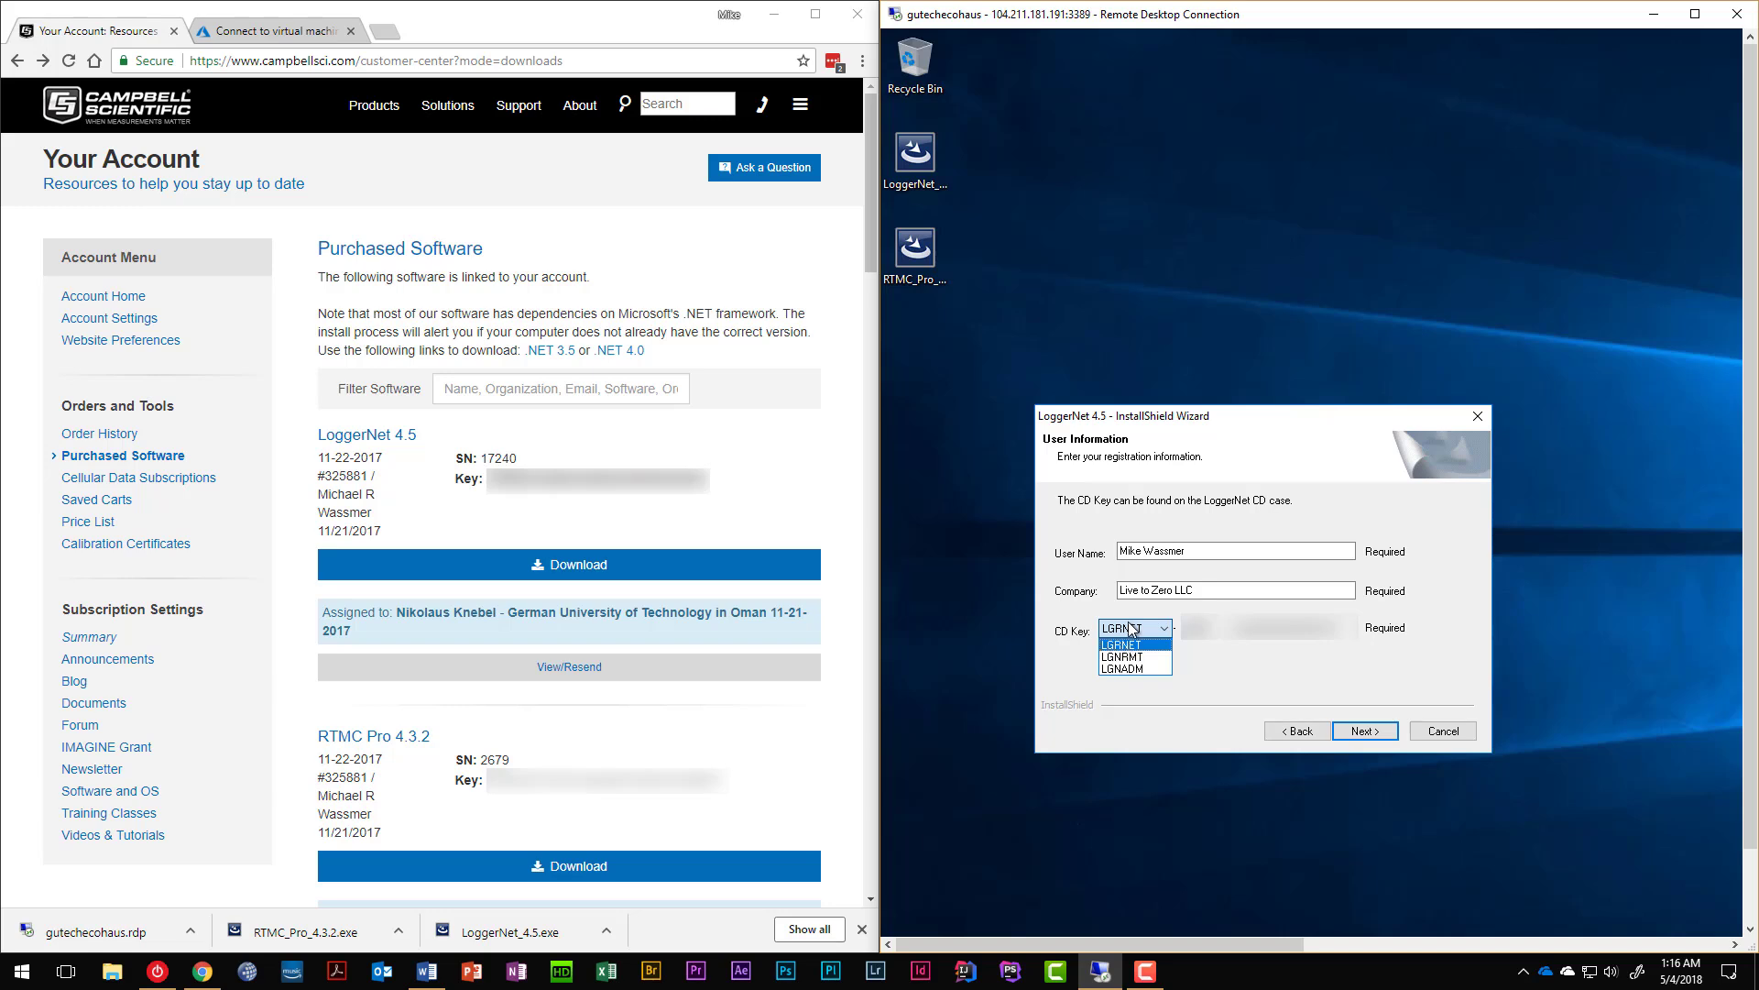
click(1133, 627)
click(1132, 628)
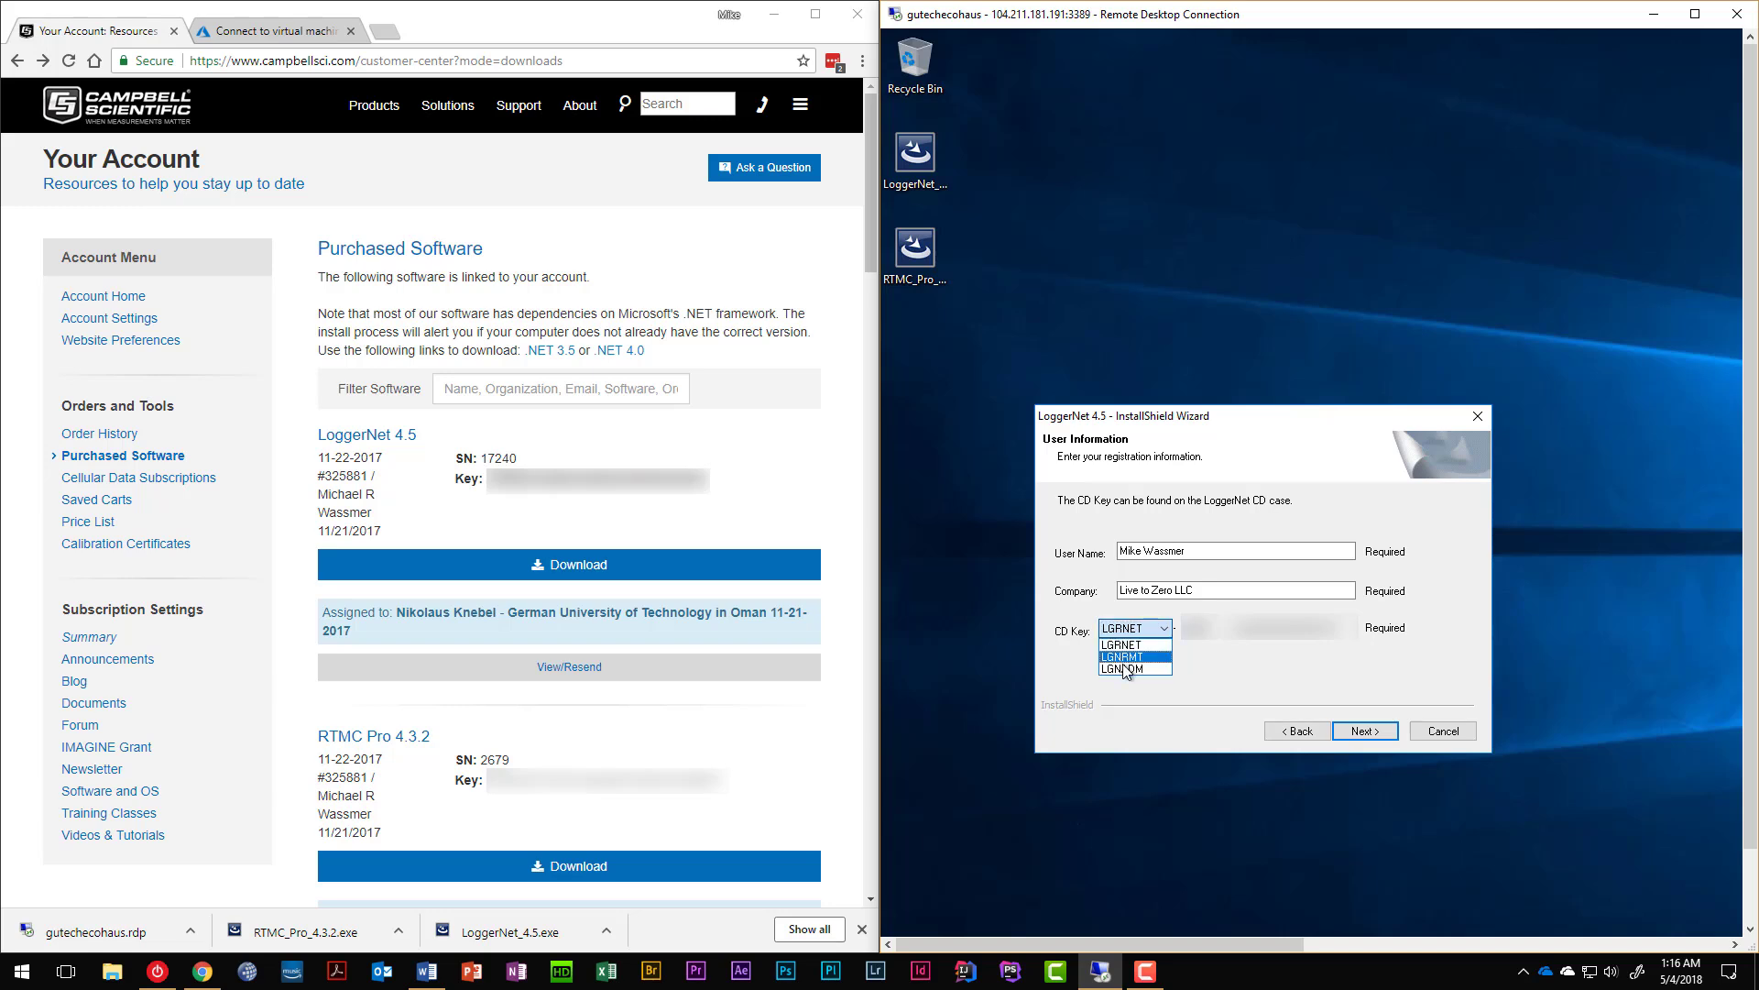
click(1139, 629)
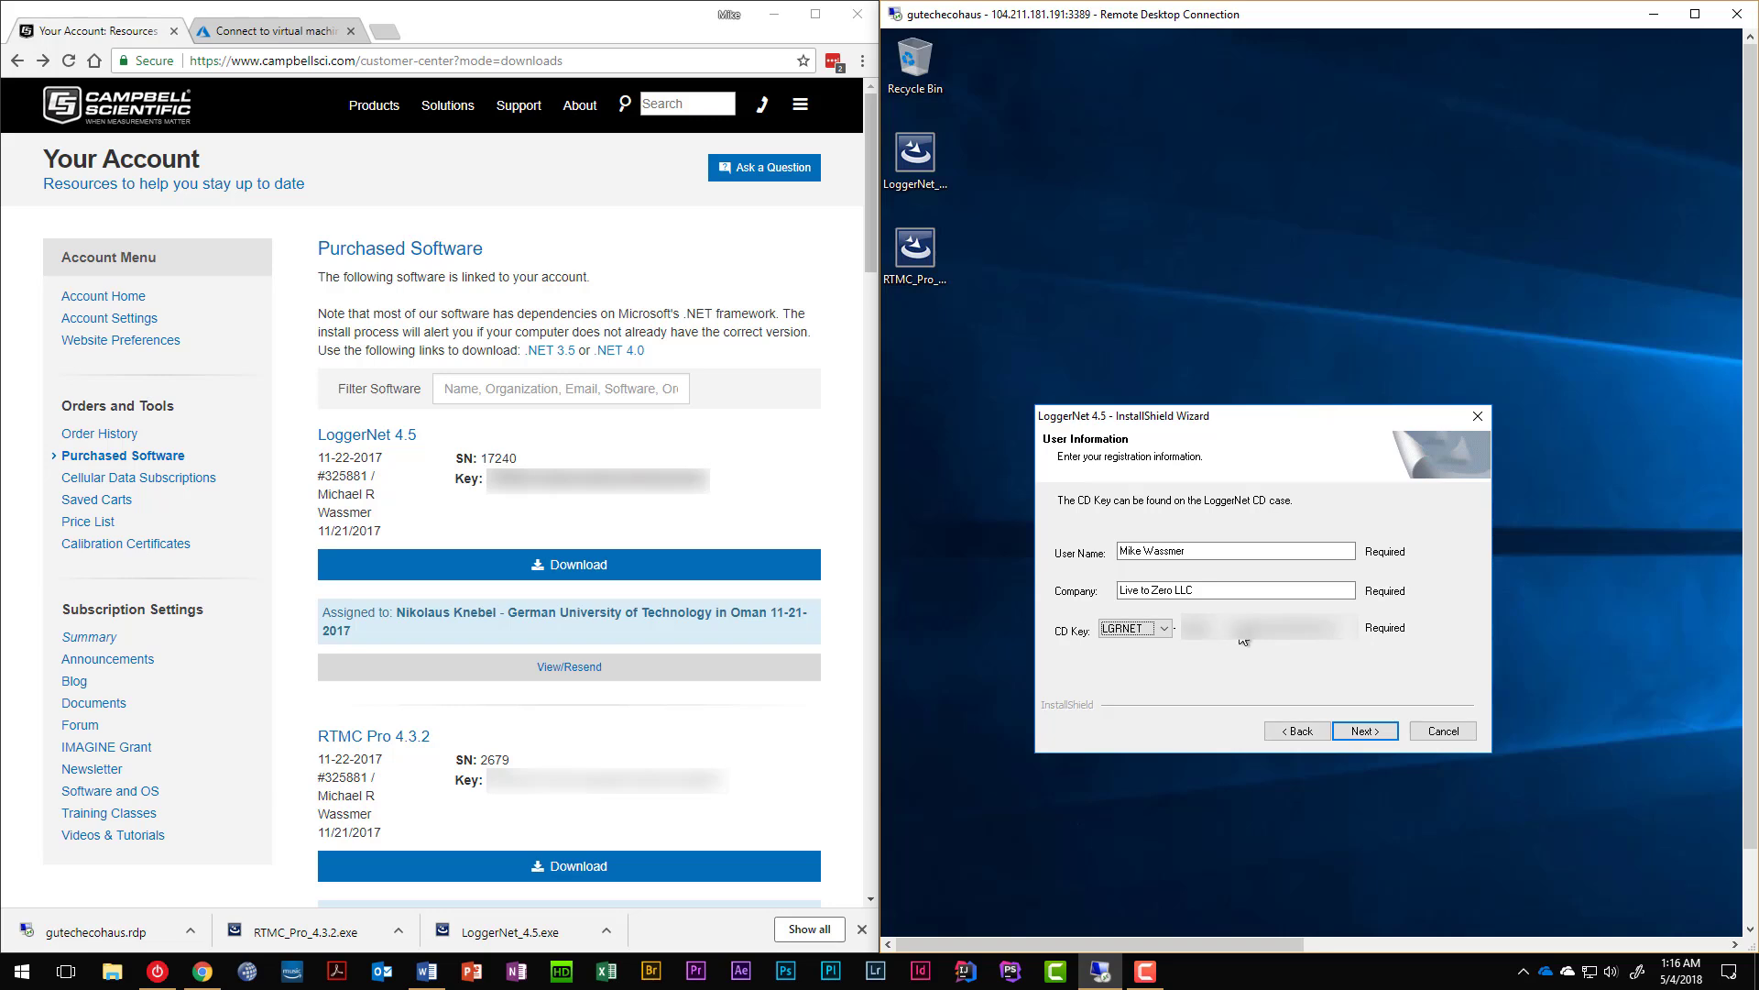
key(Tab)
Accept the default install folder and advance to the working directory page.
click(1364, 732)
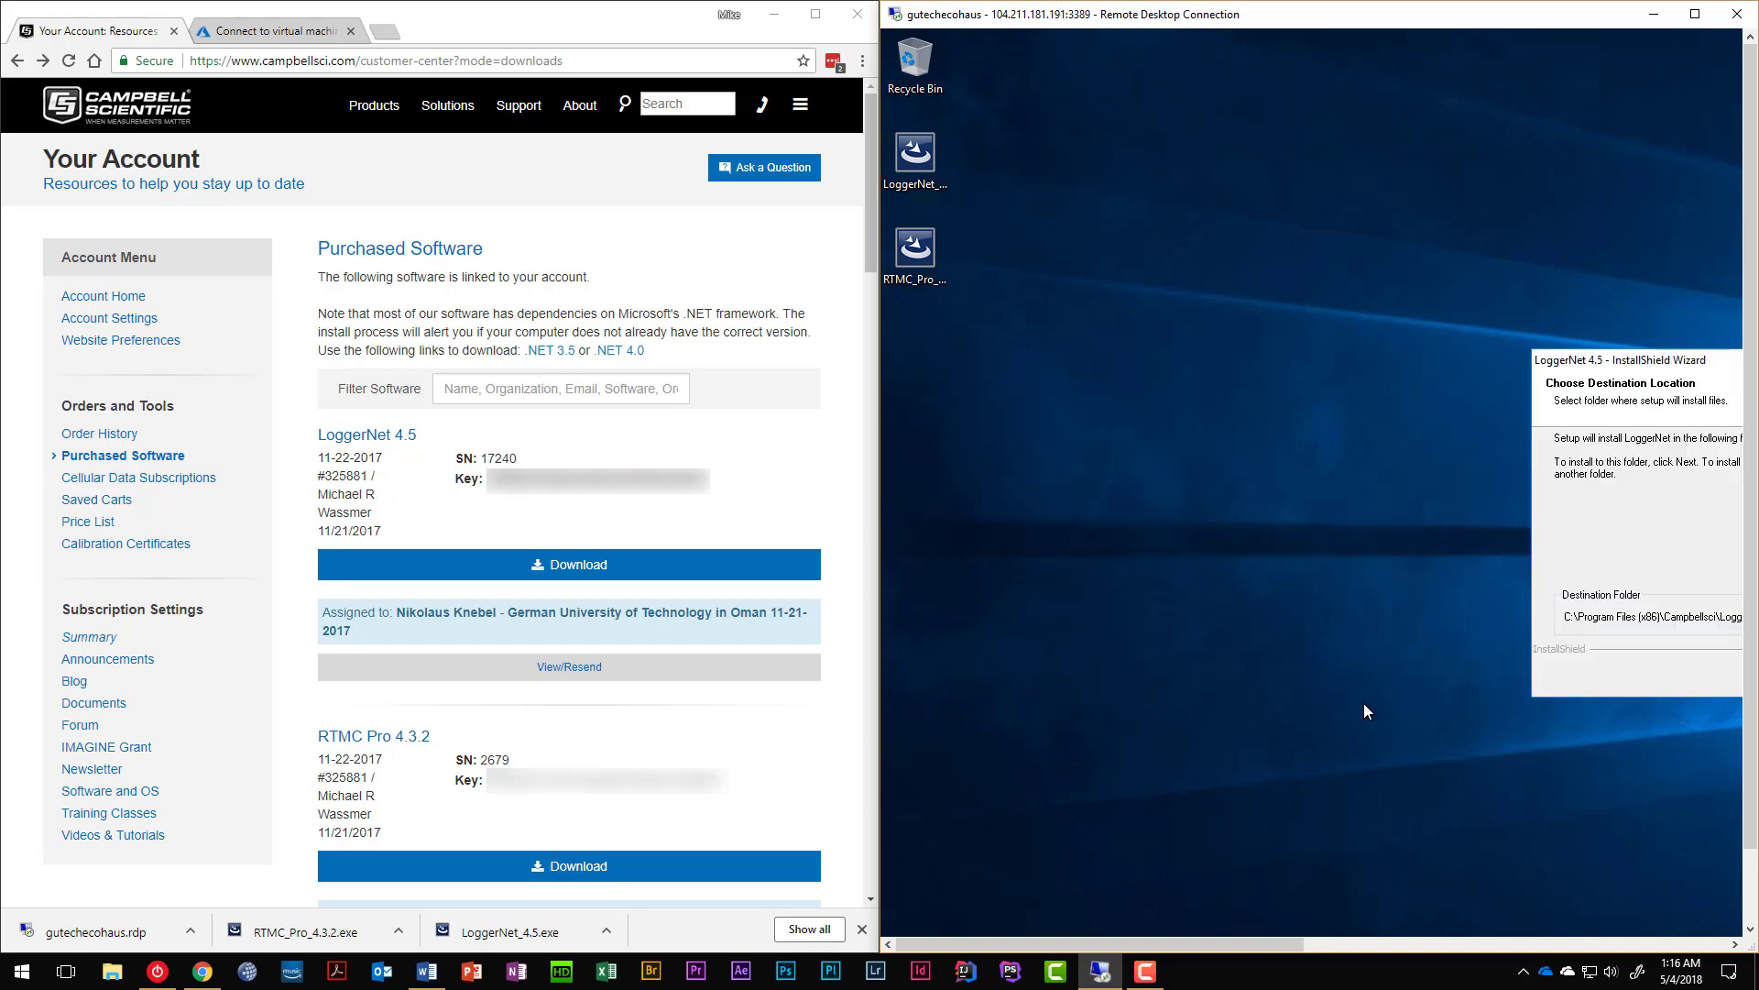
drag(1666, 360, 1121, 362)
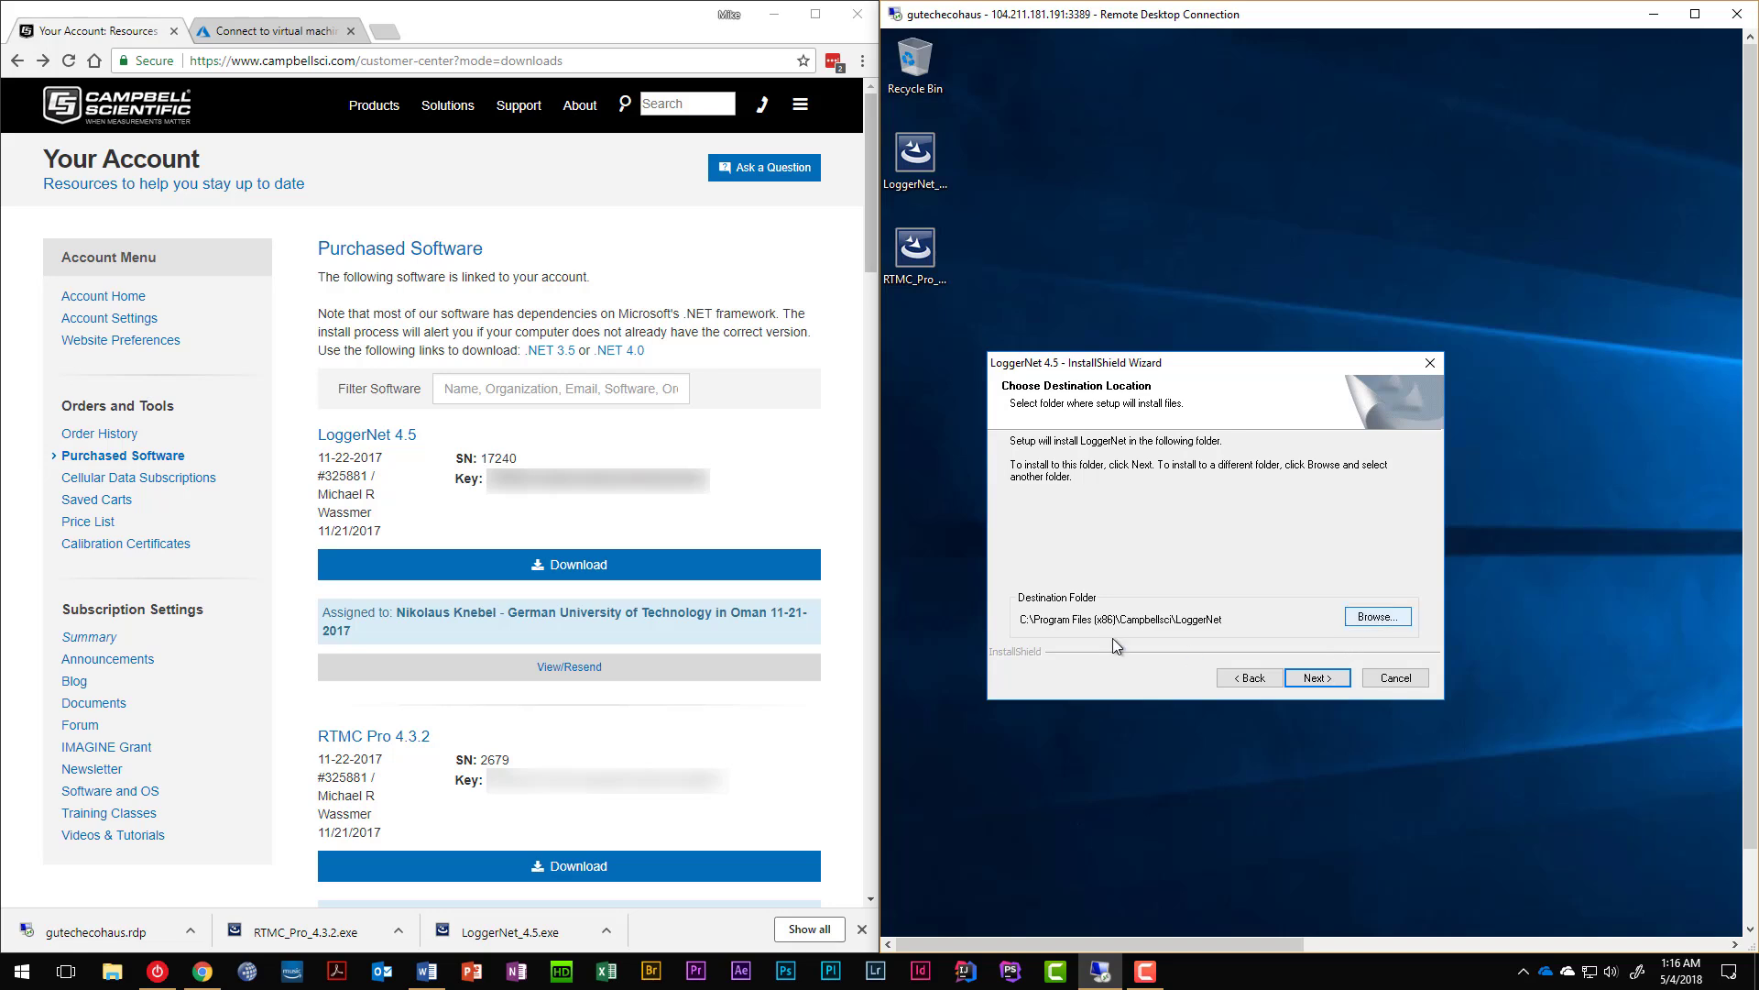
click(1316, 679)
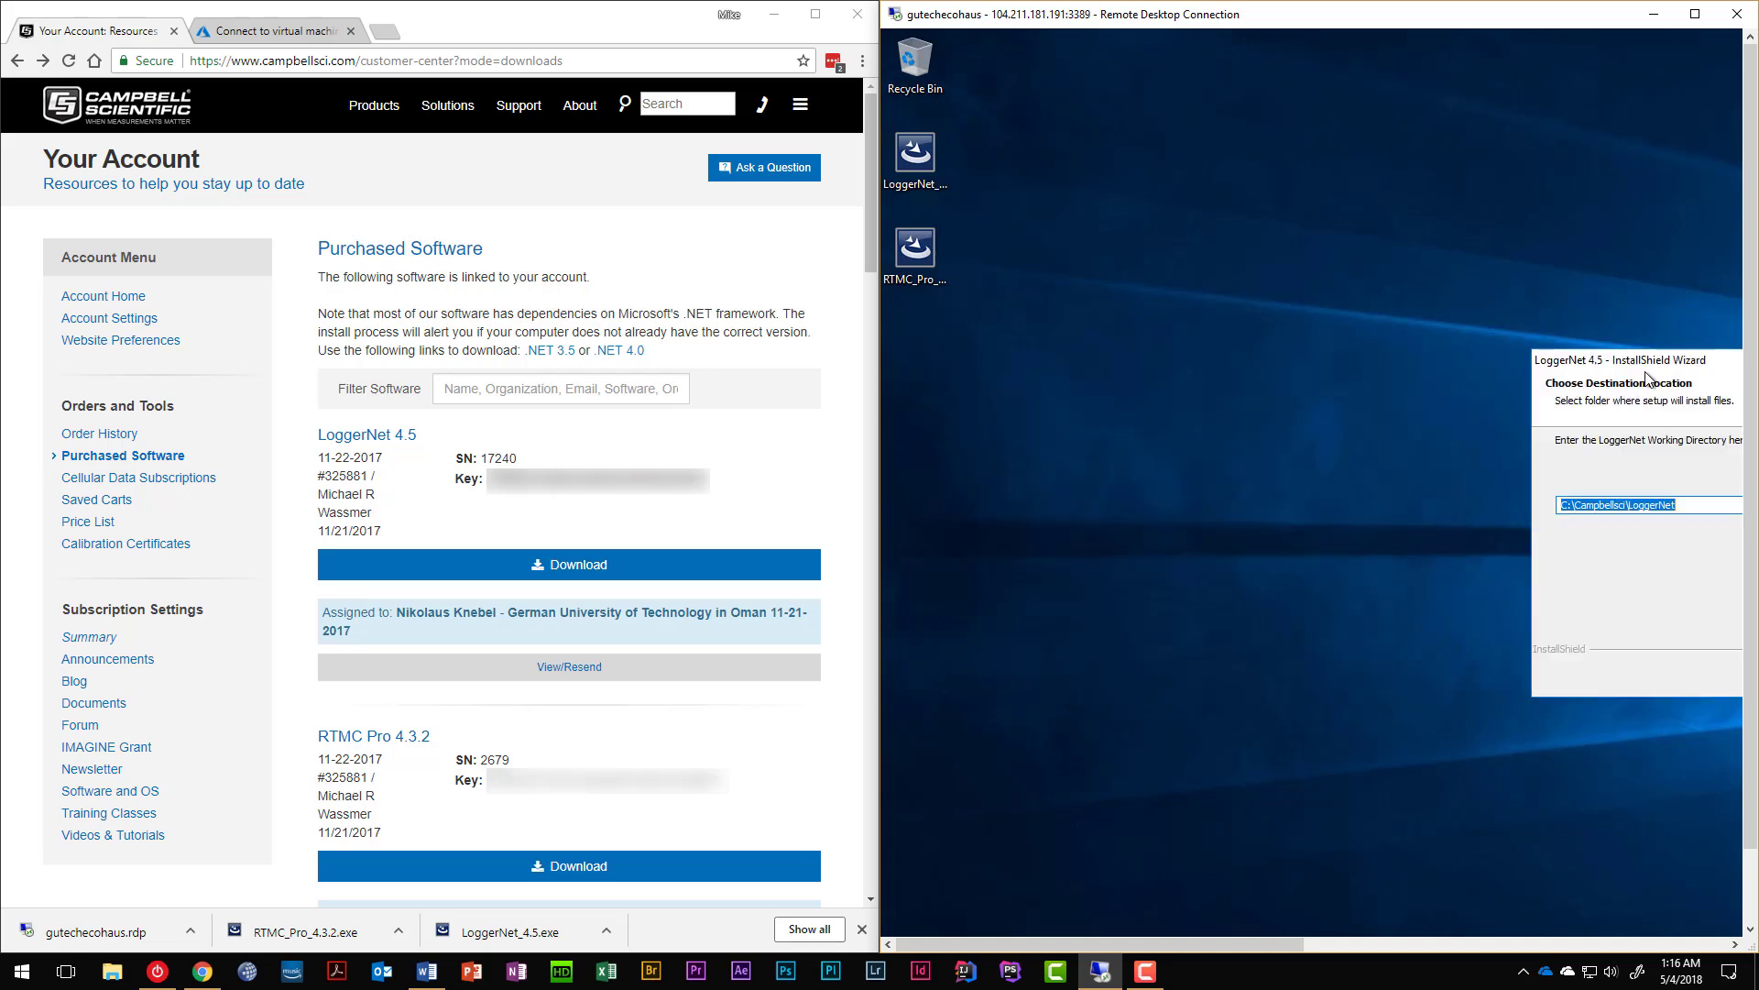
drag(1613, 359, 1126, 444)
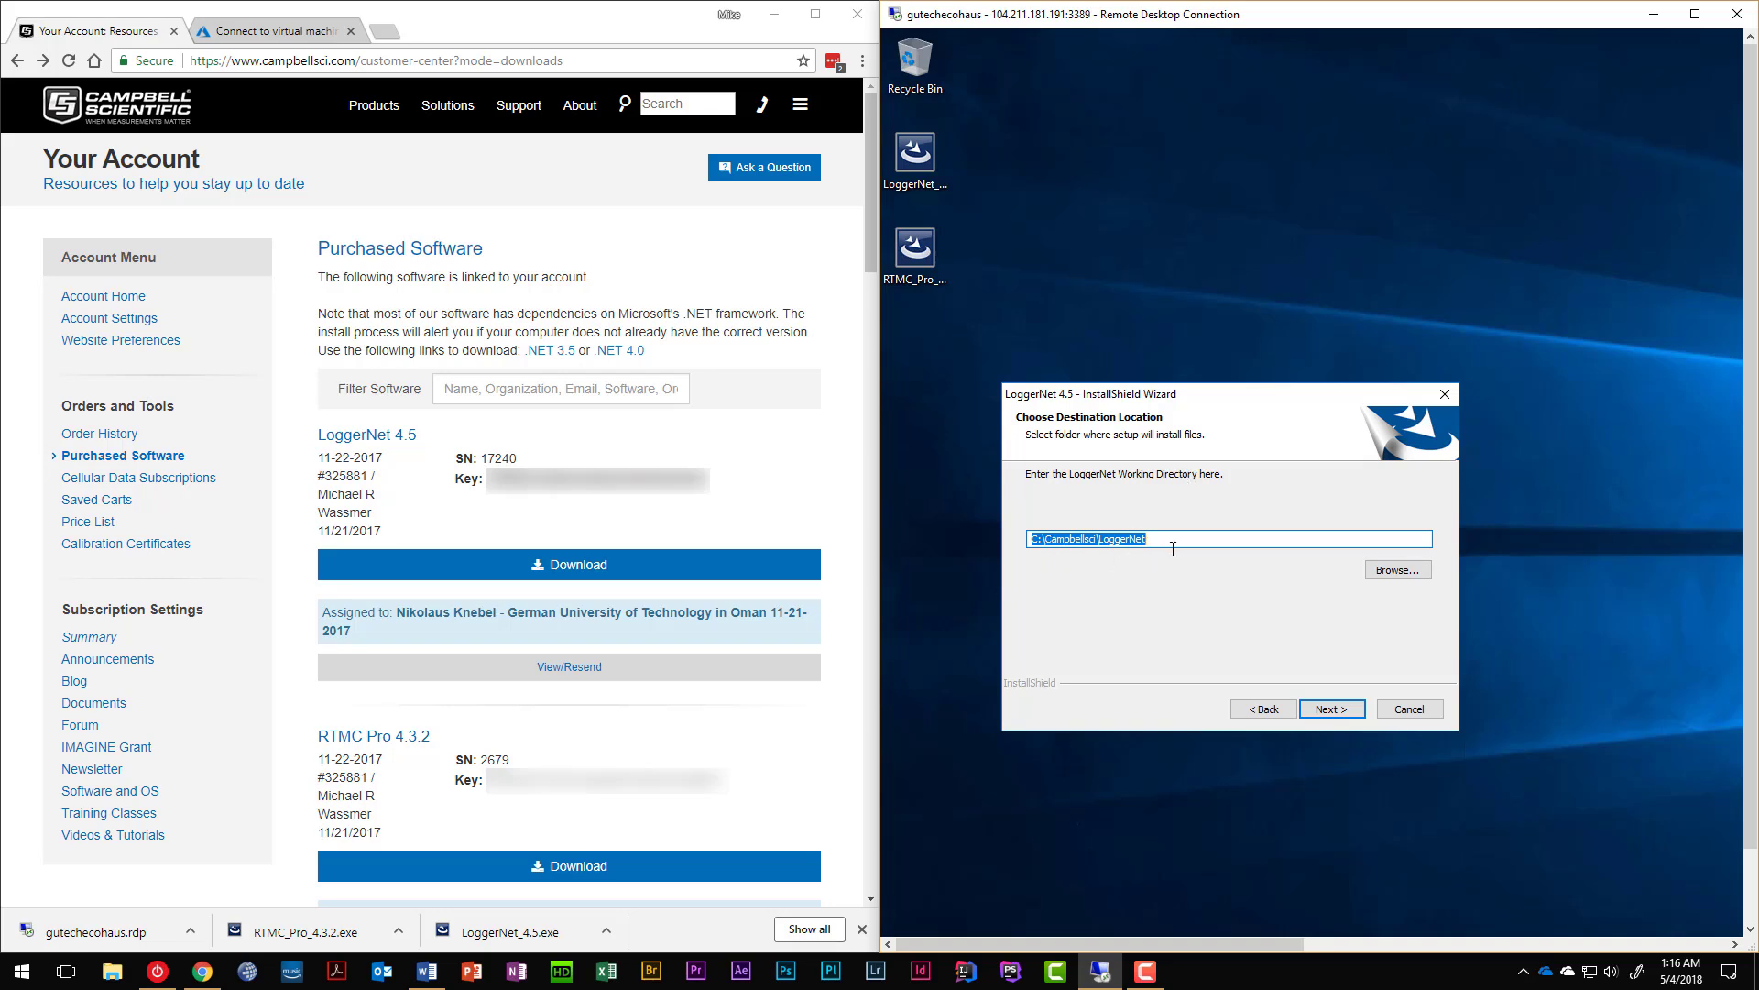
Set the working directory to Documents\CampbellSci\LoggerNet using the folder chooser.
click(1399, 571)
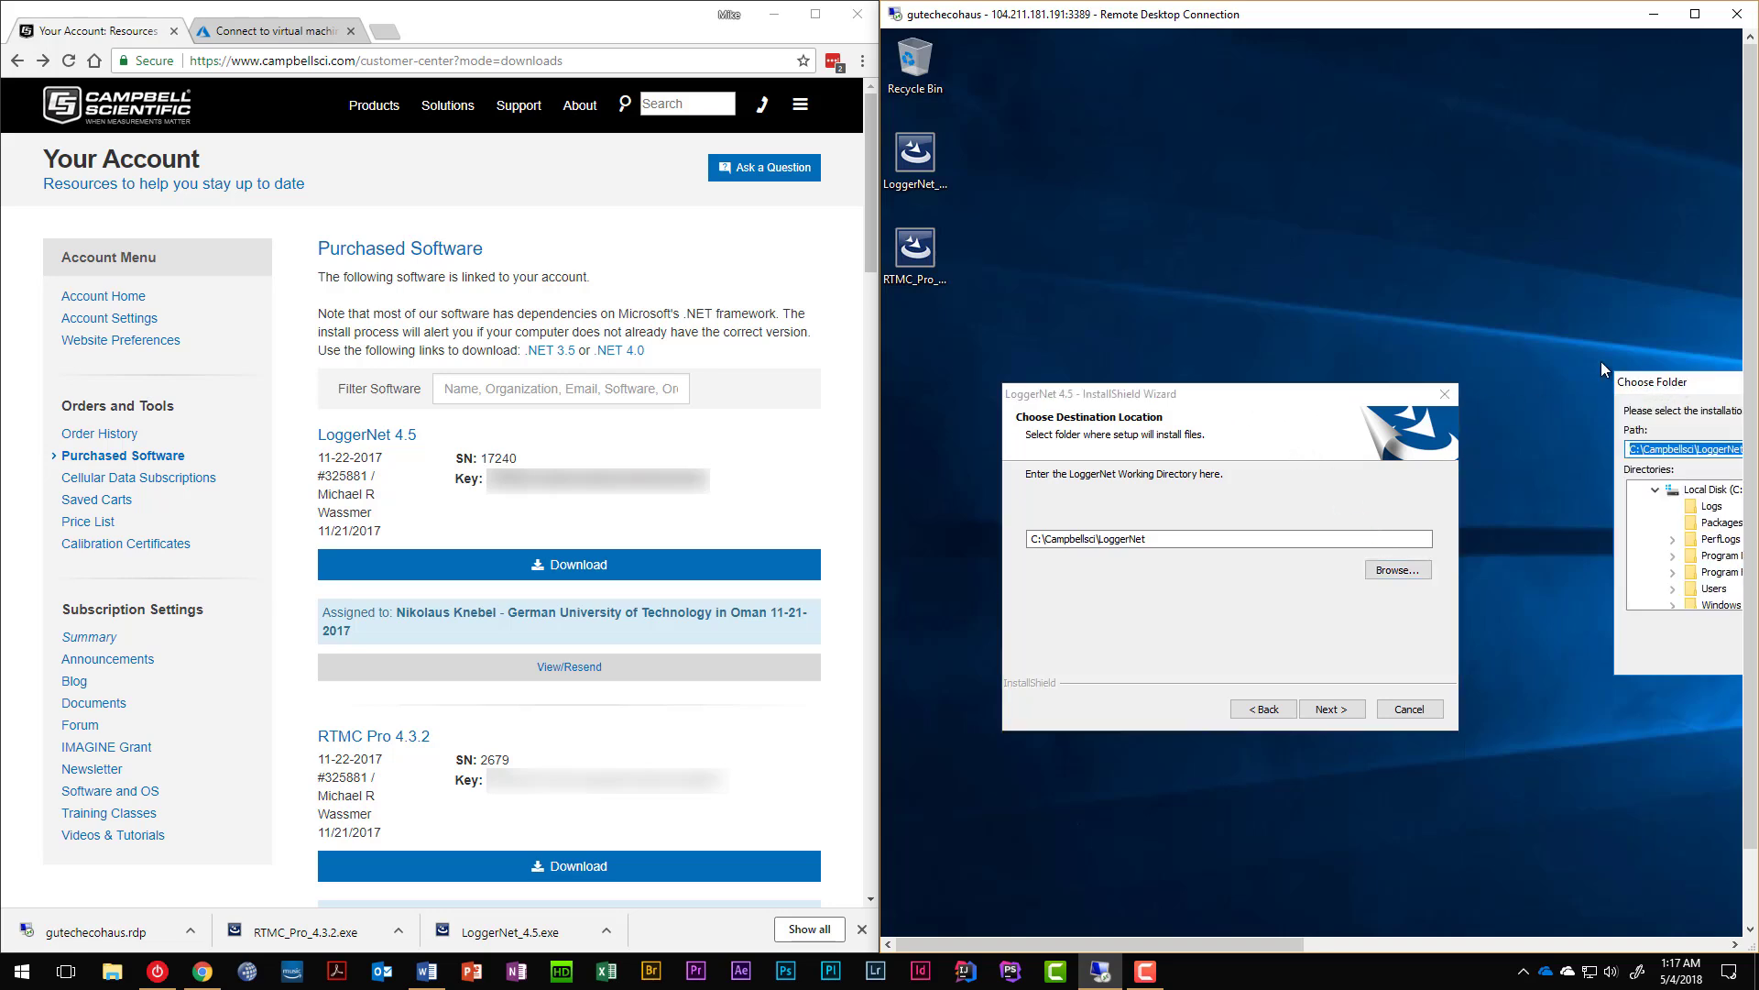
drag(1676, 379, 1171, 81)
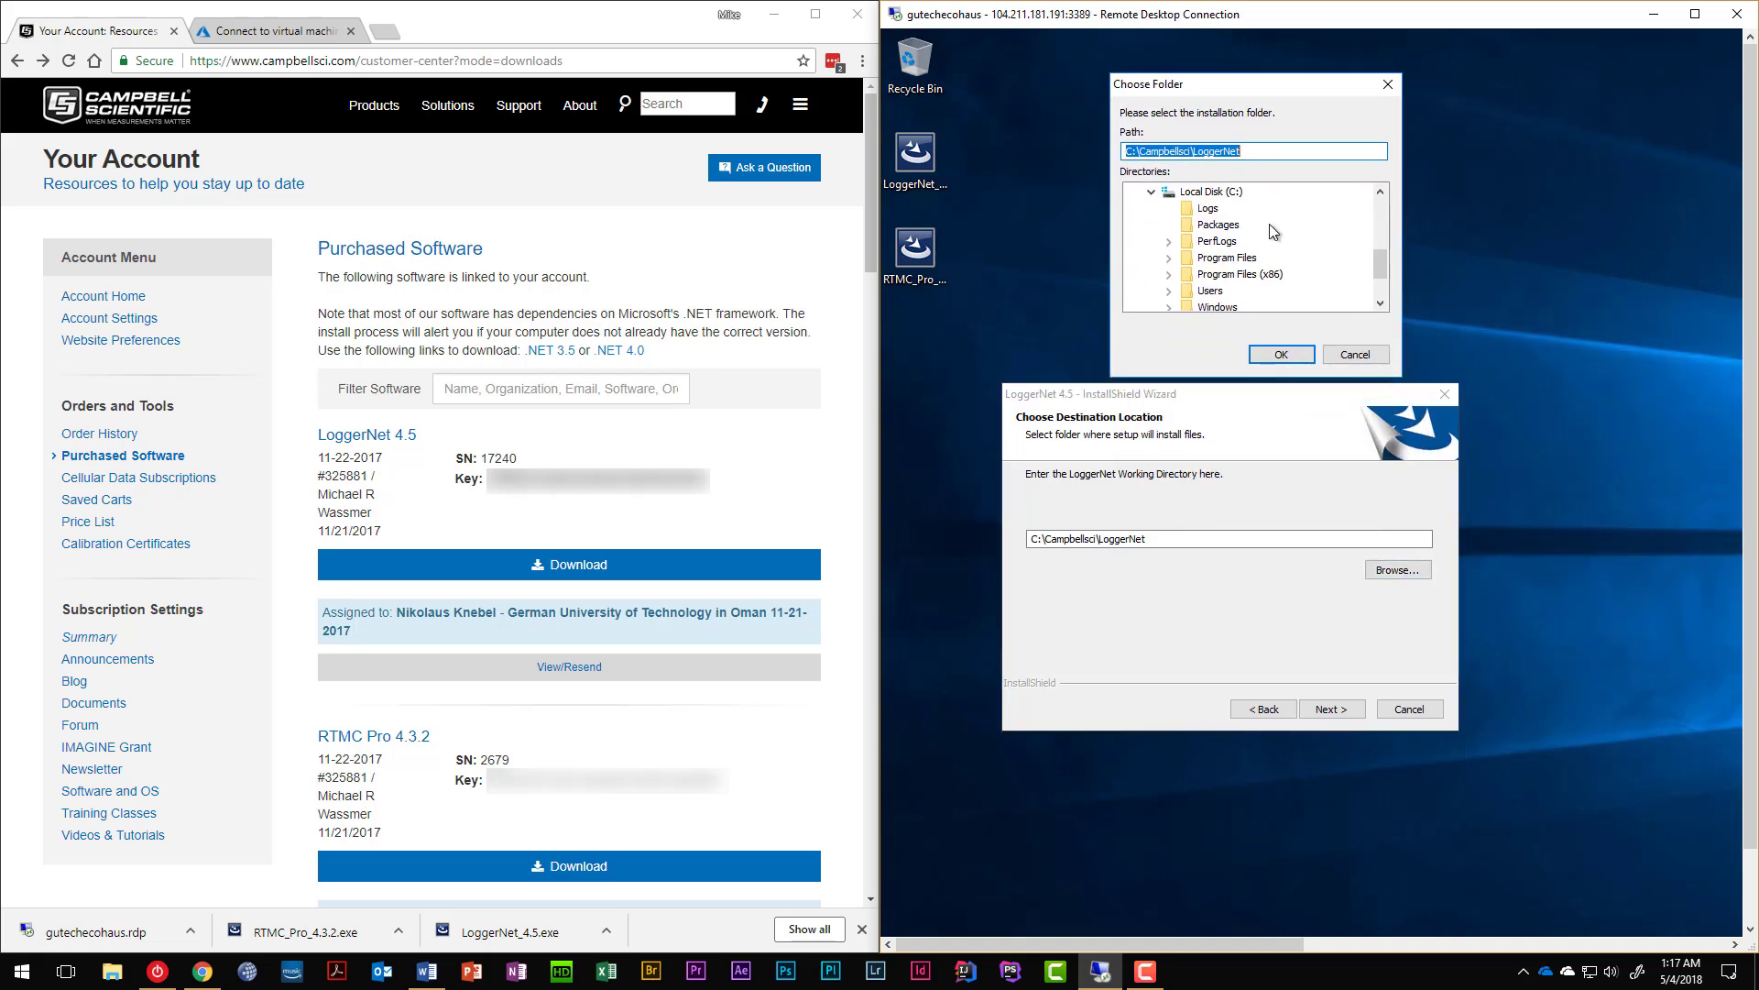
drag(1376, 268, 1351, 216)
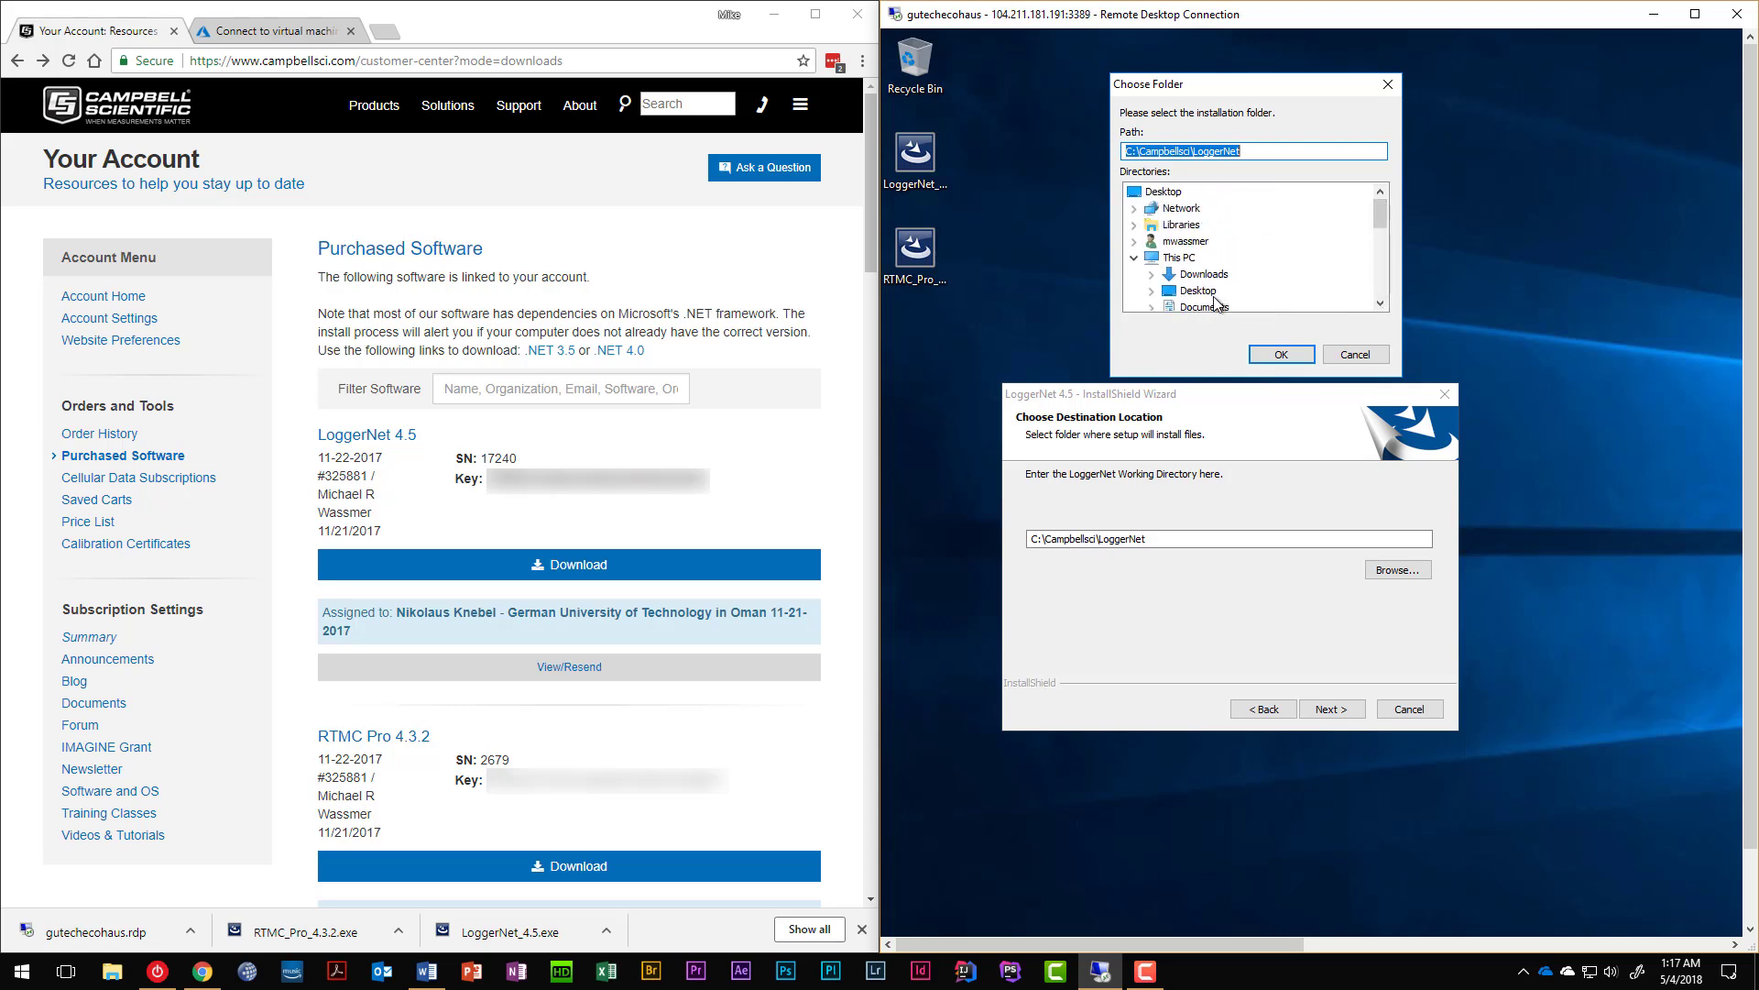
click(1196, 308)
click(1195, 306)
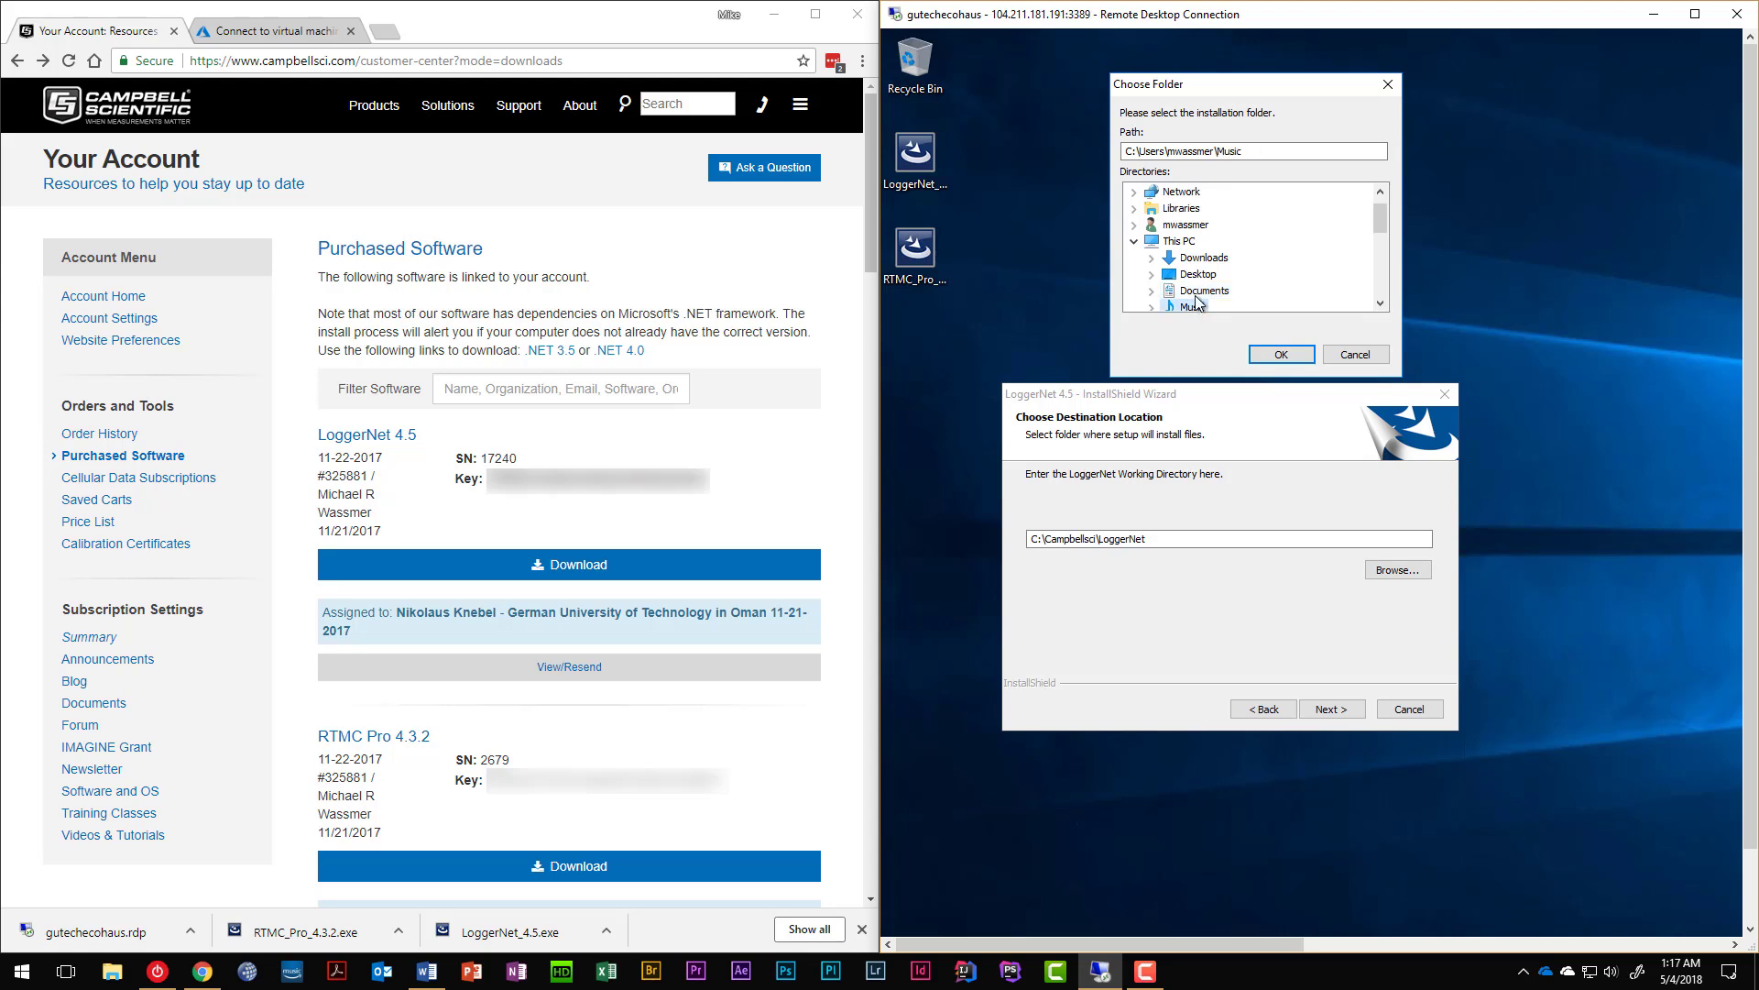
click(1197, 276)
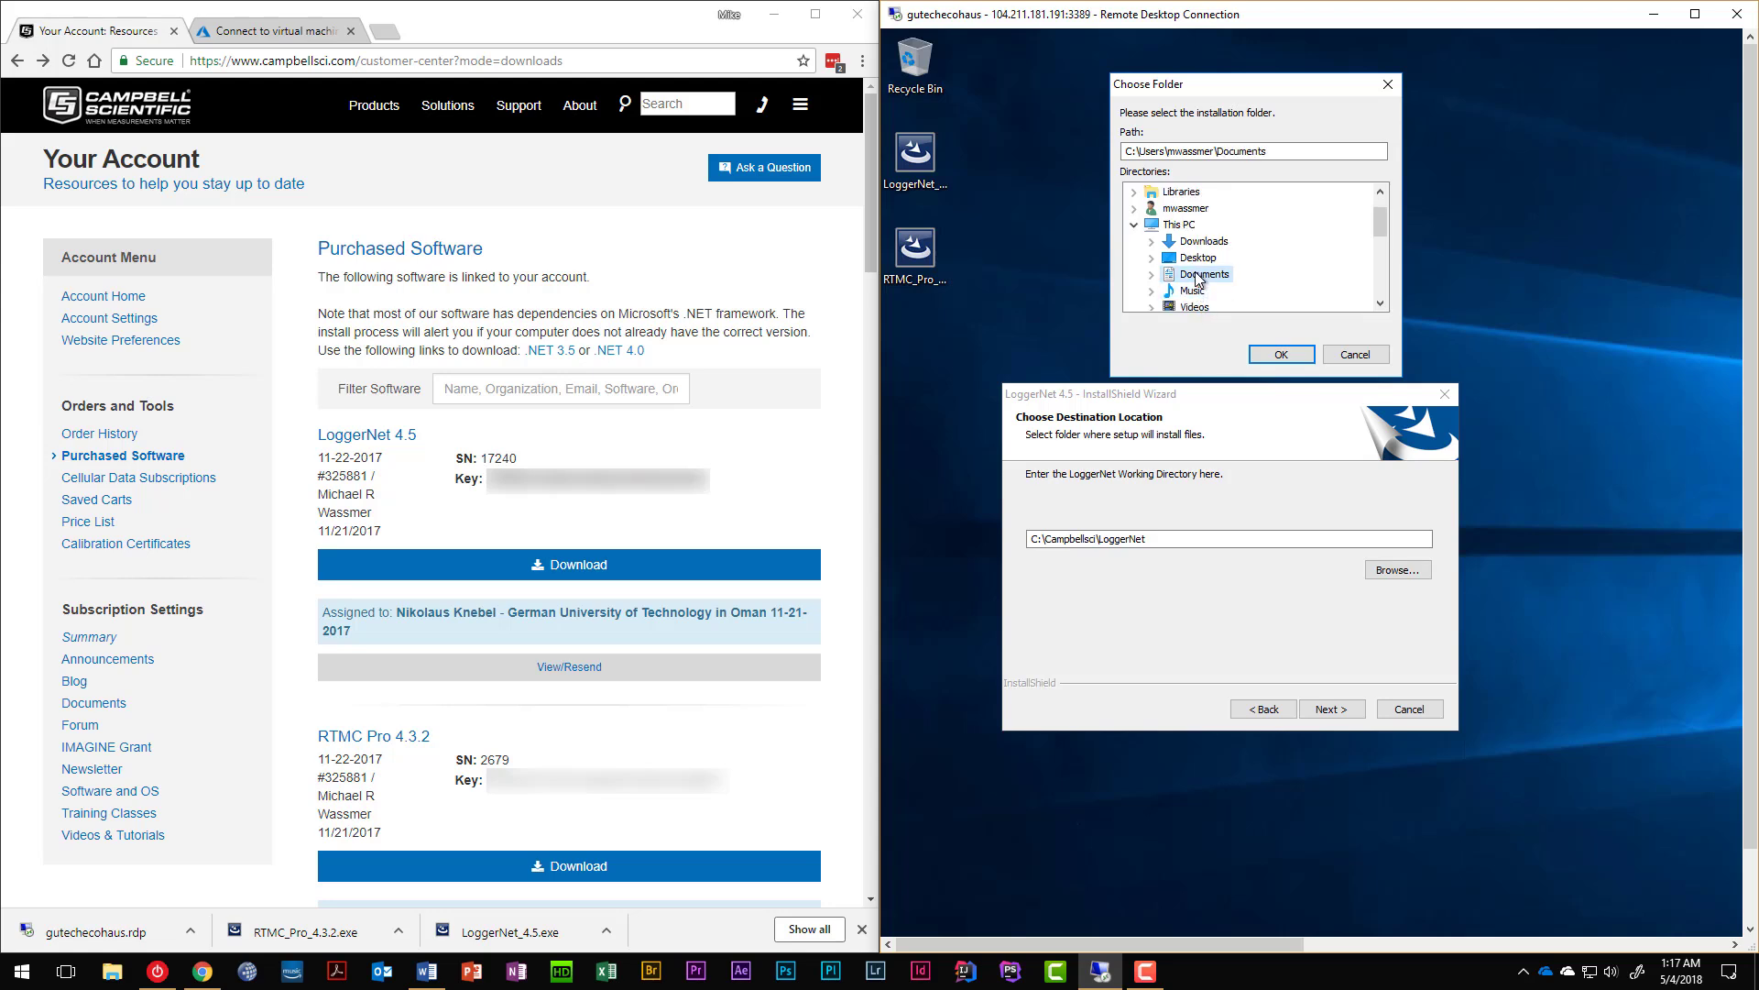
click(1270, 152)
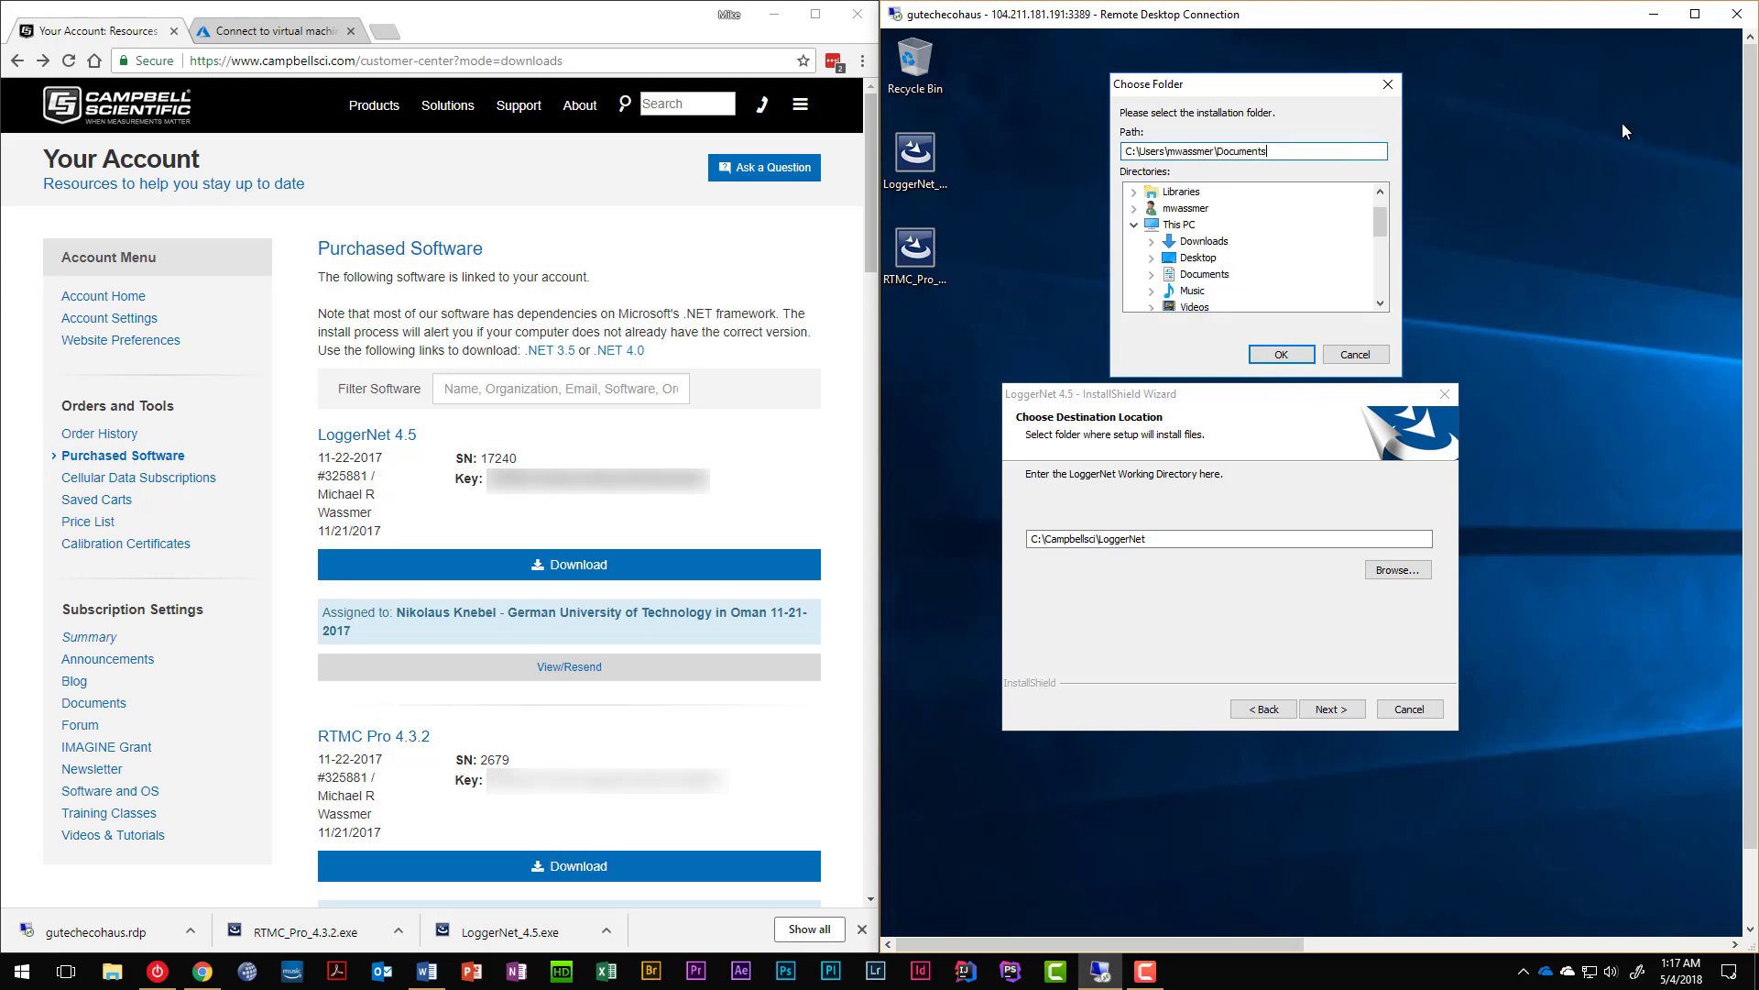
text(\)
text(Cam)
key(BackSpace)
text(sci\LoggerNet)
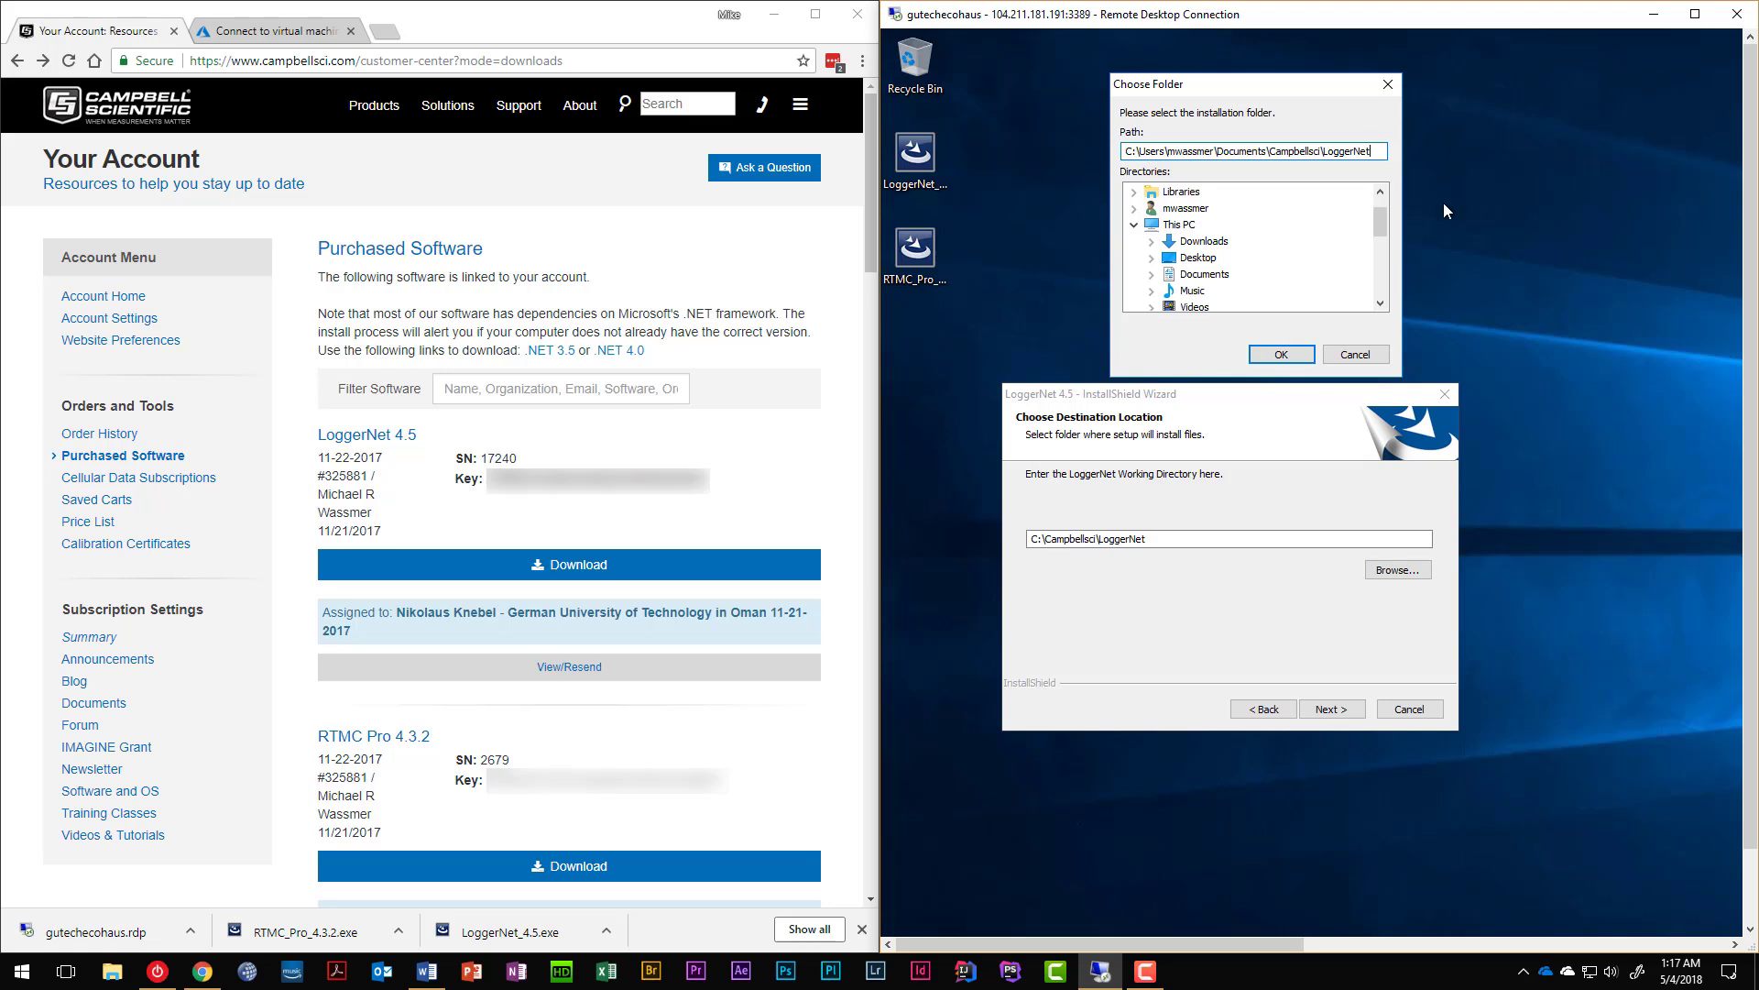
click(1282, 354)
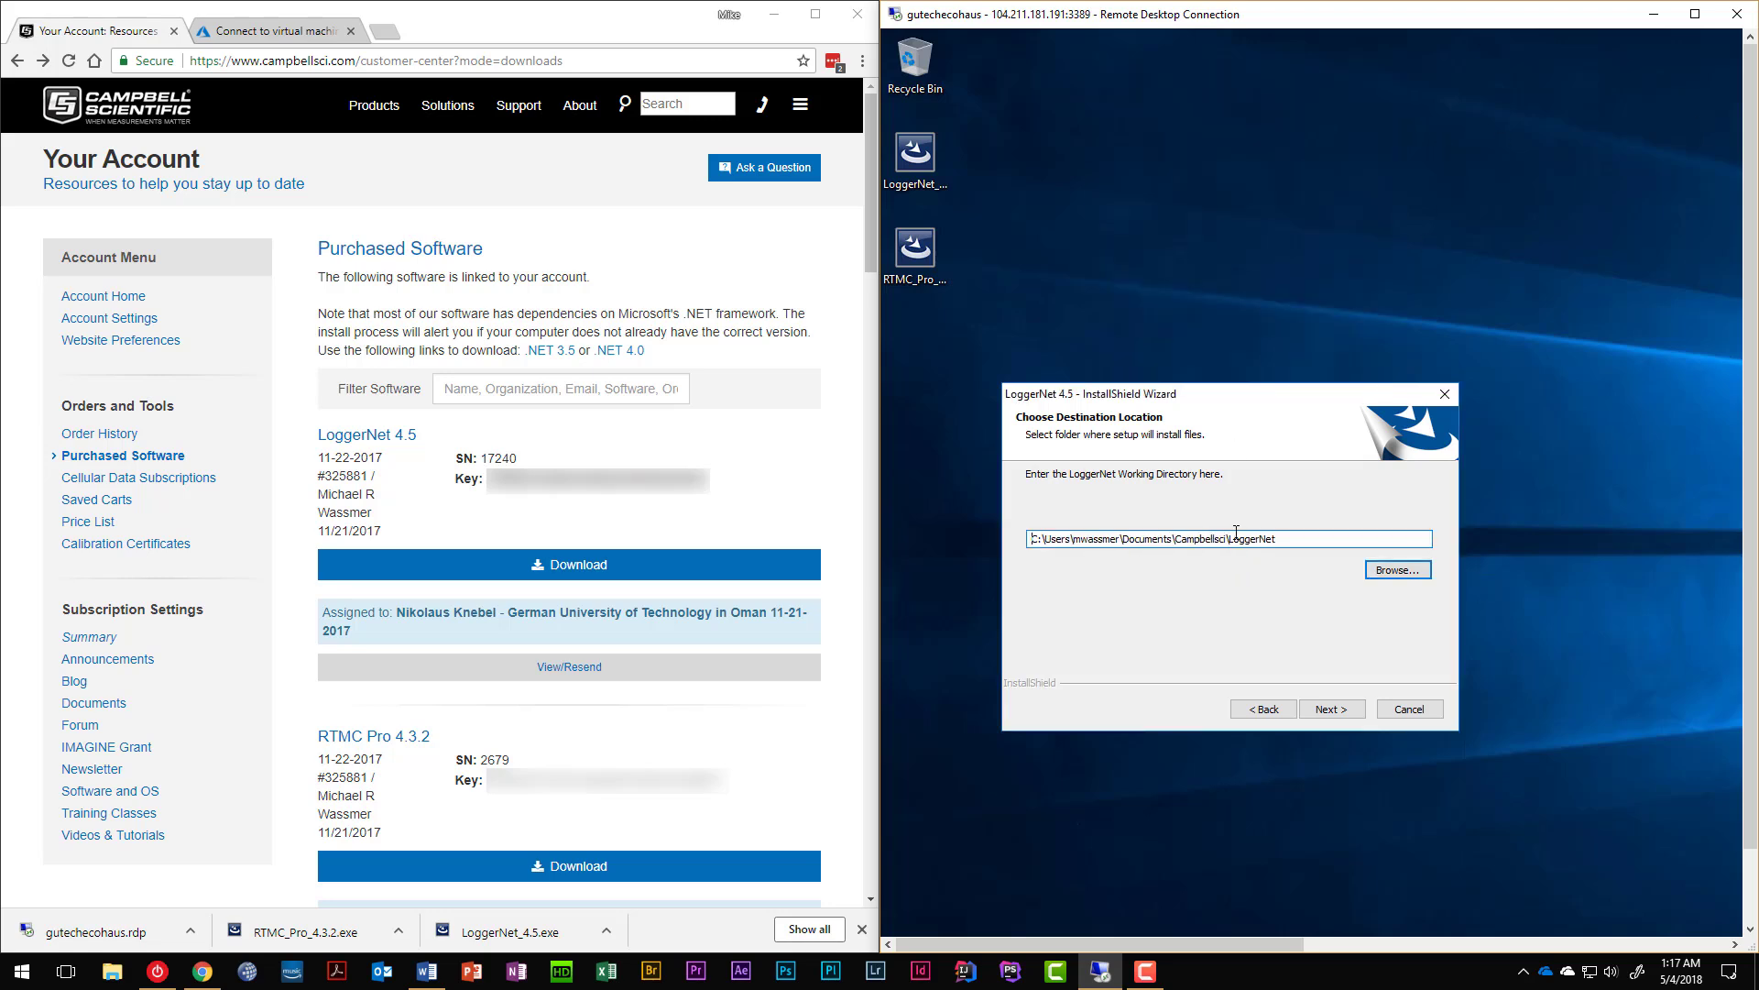
Start the LoggerNet installation and keep the progress window in view until it completes.
click(1327, 709)
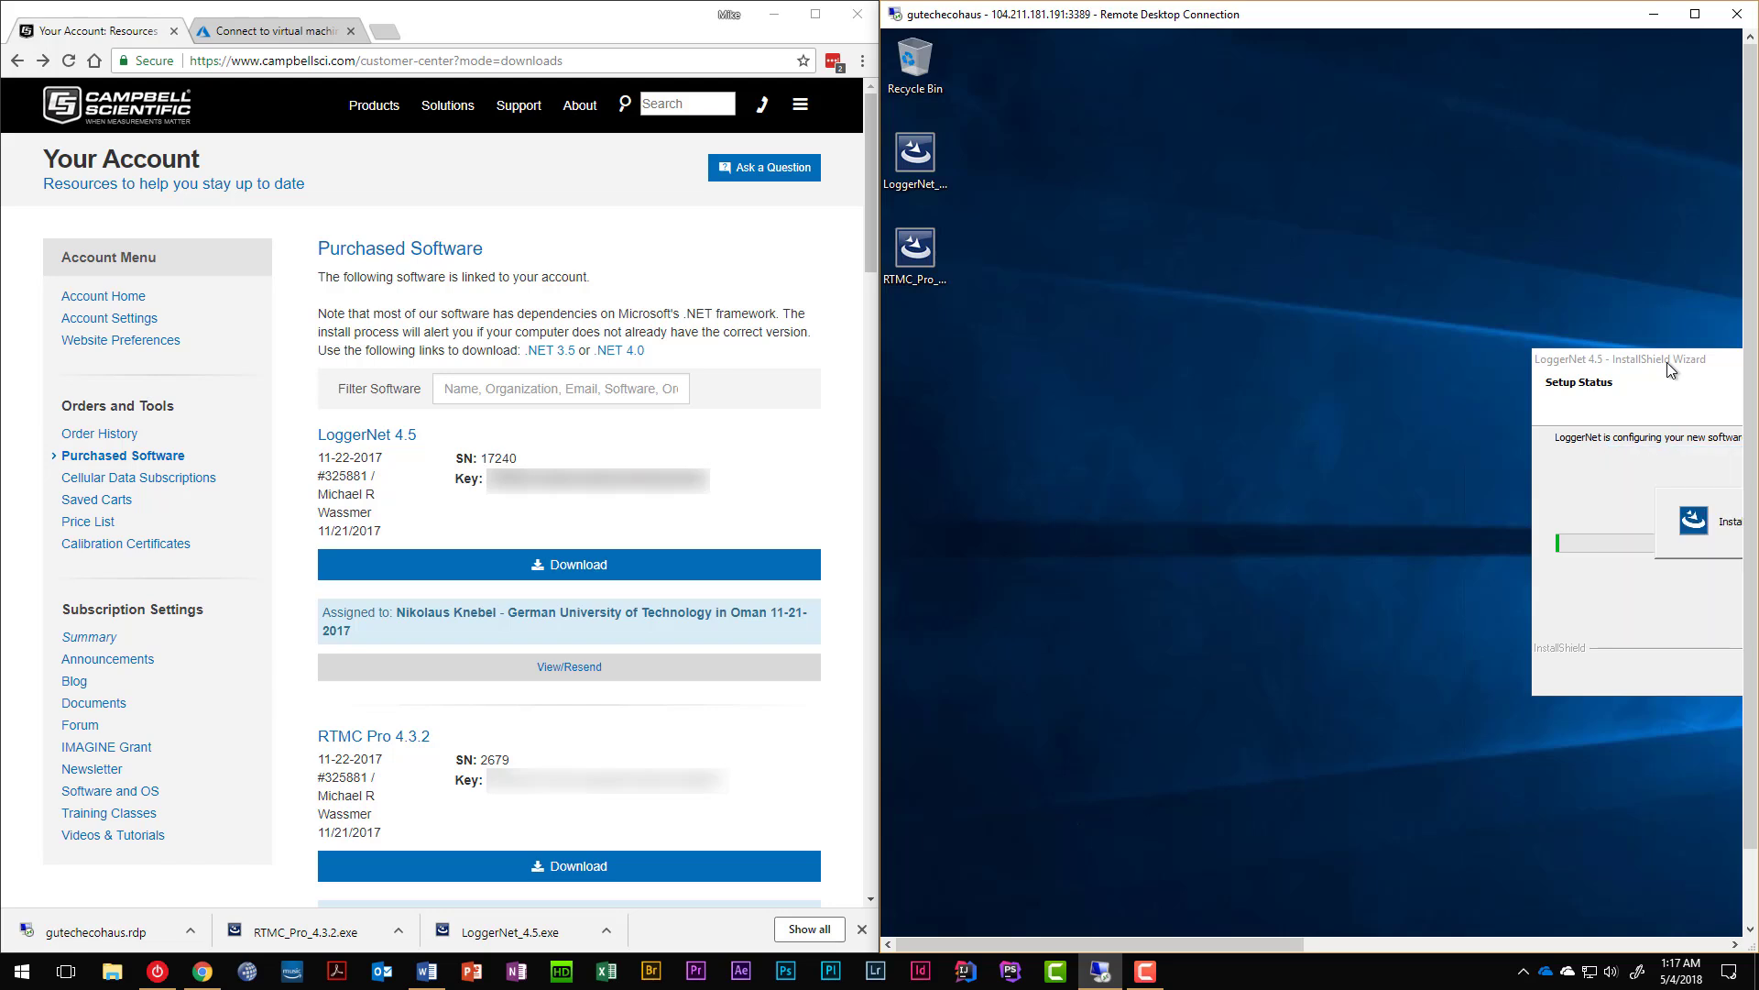
drag(1668, 361, 1162, 341)
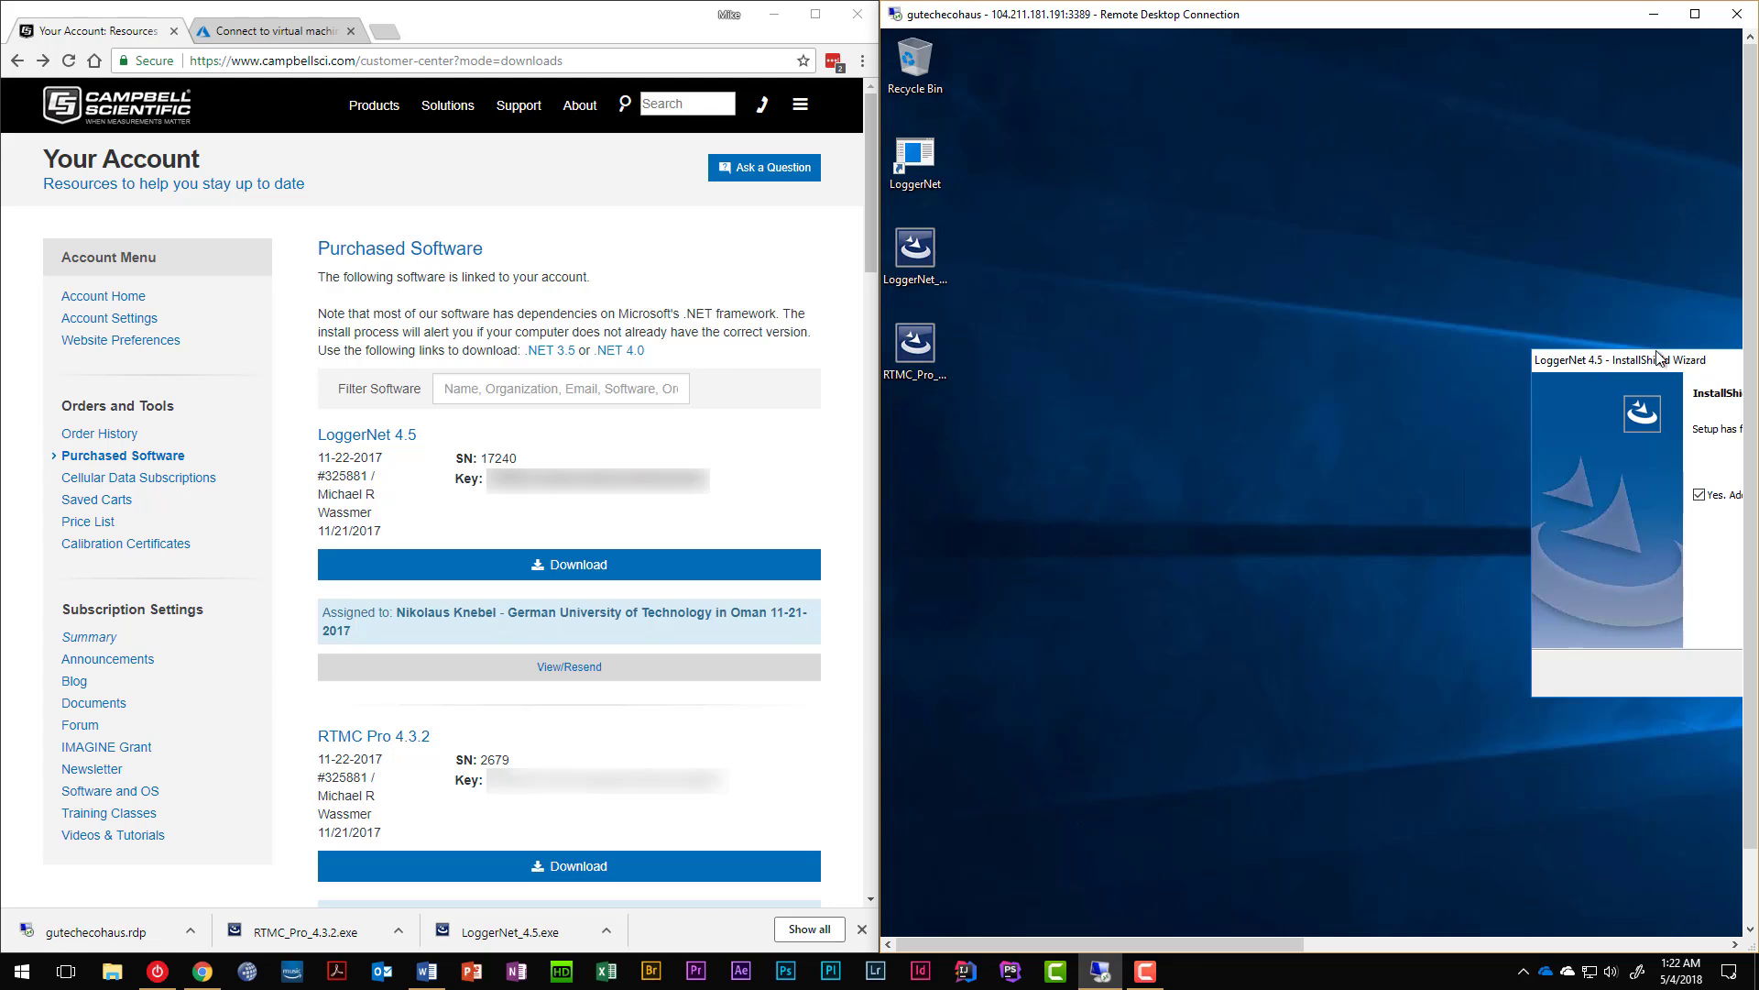
Finish the LoggerNet setup and dismiss the file-in-use warning on the LoggerNet_4.5 installer.
drag(1610, 359, 1144, 378)
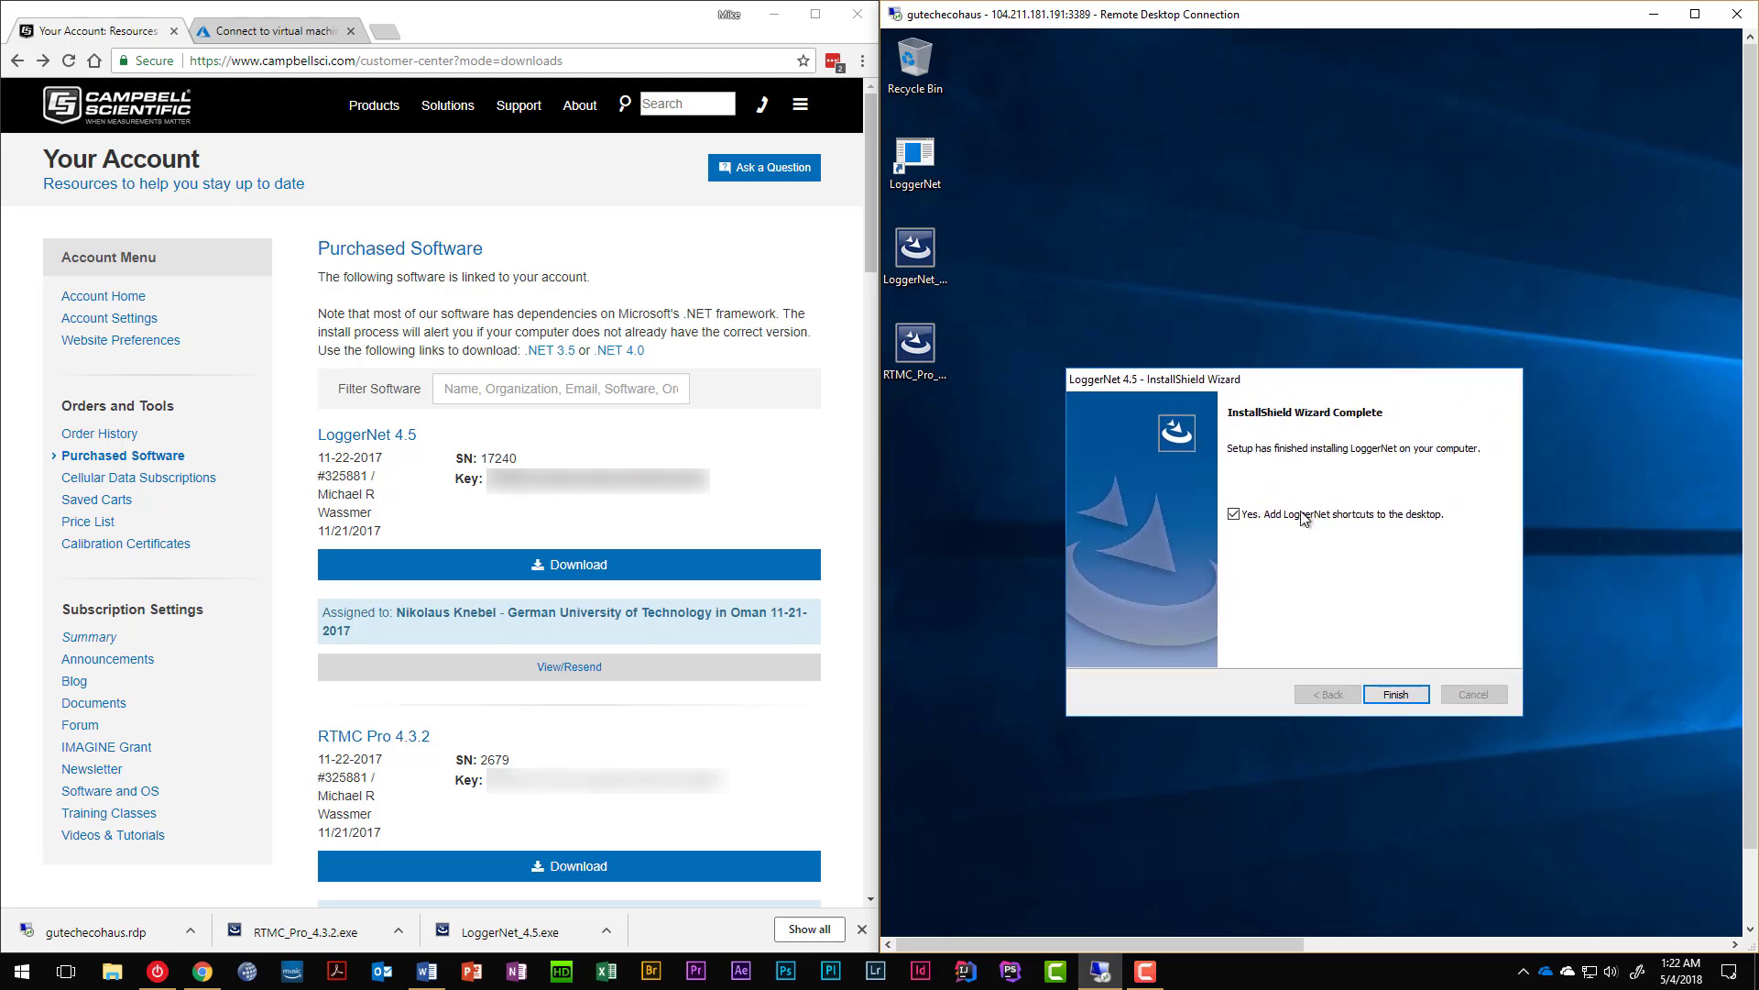
click(1390, 695)
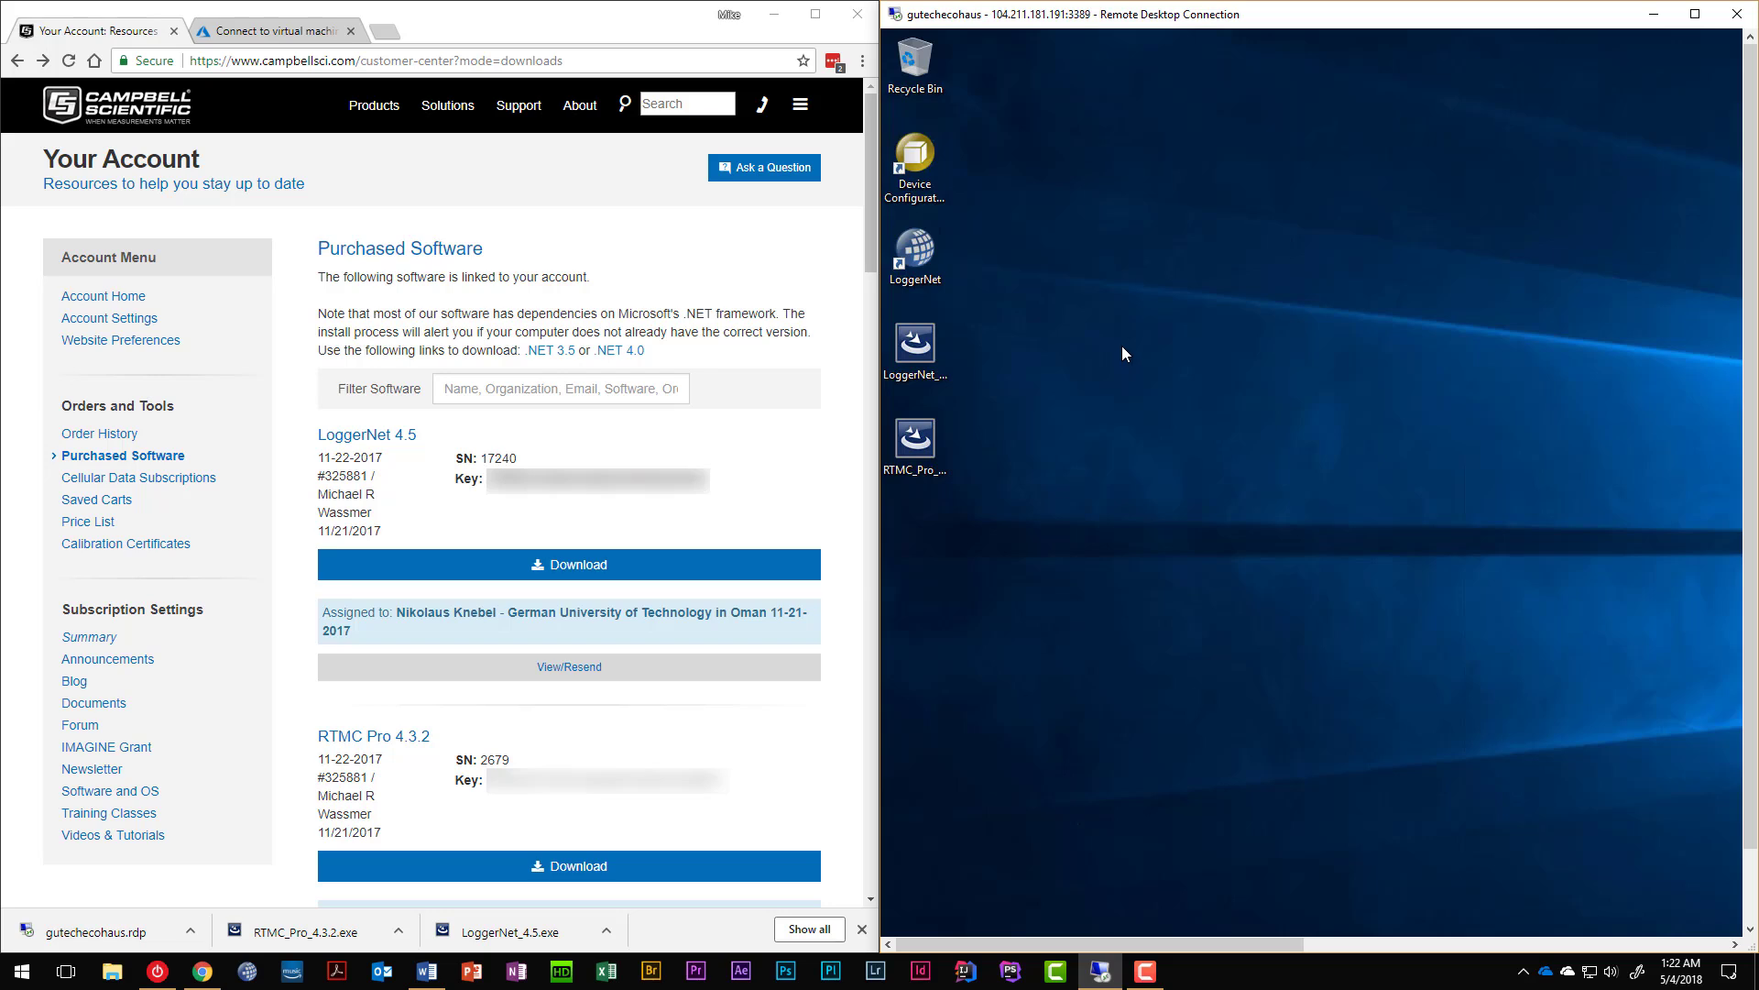
click(914, 364)
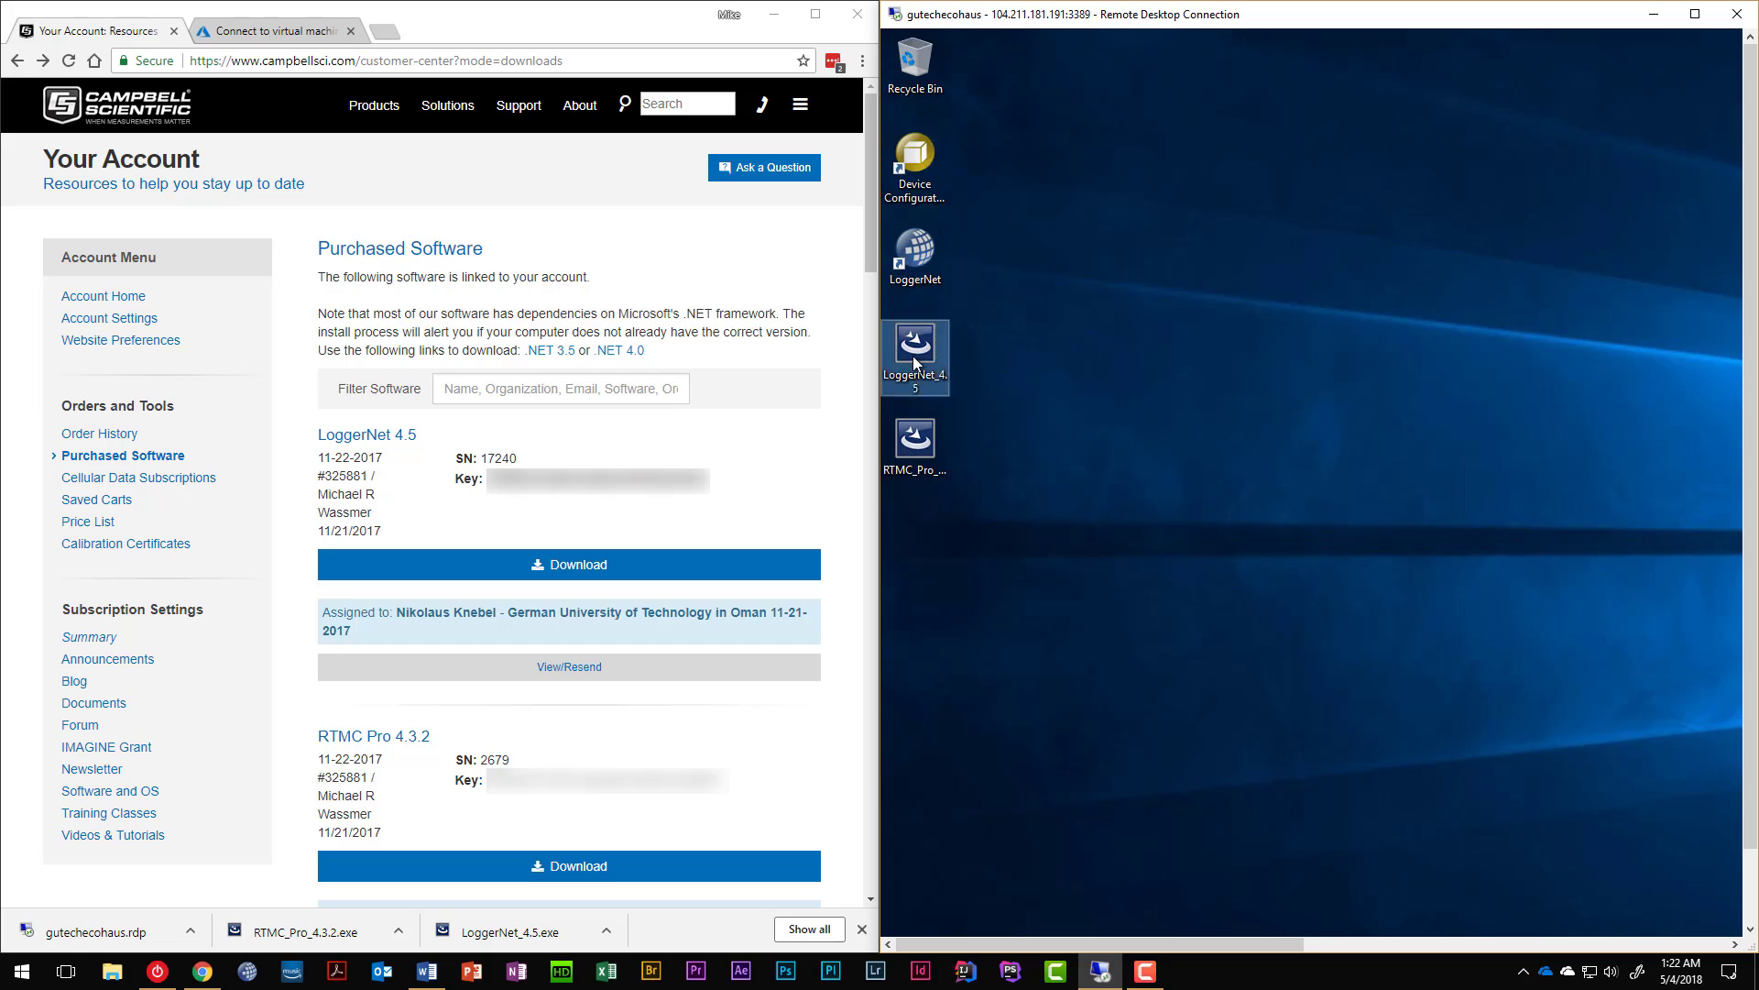
click(1510, 229)
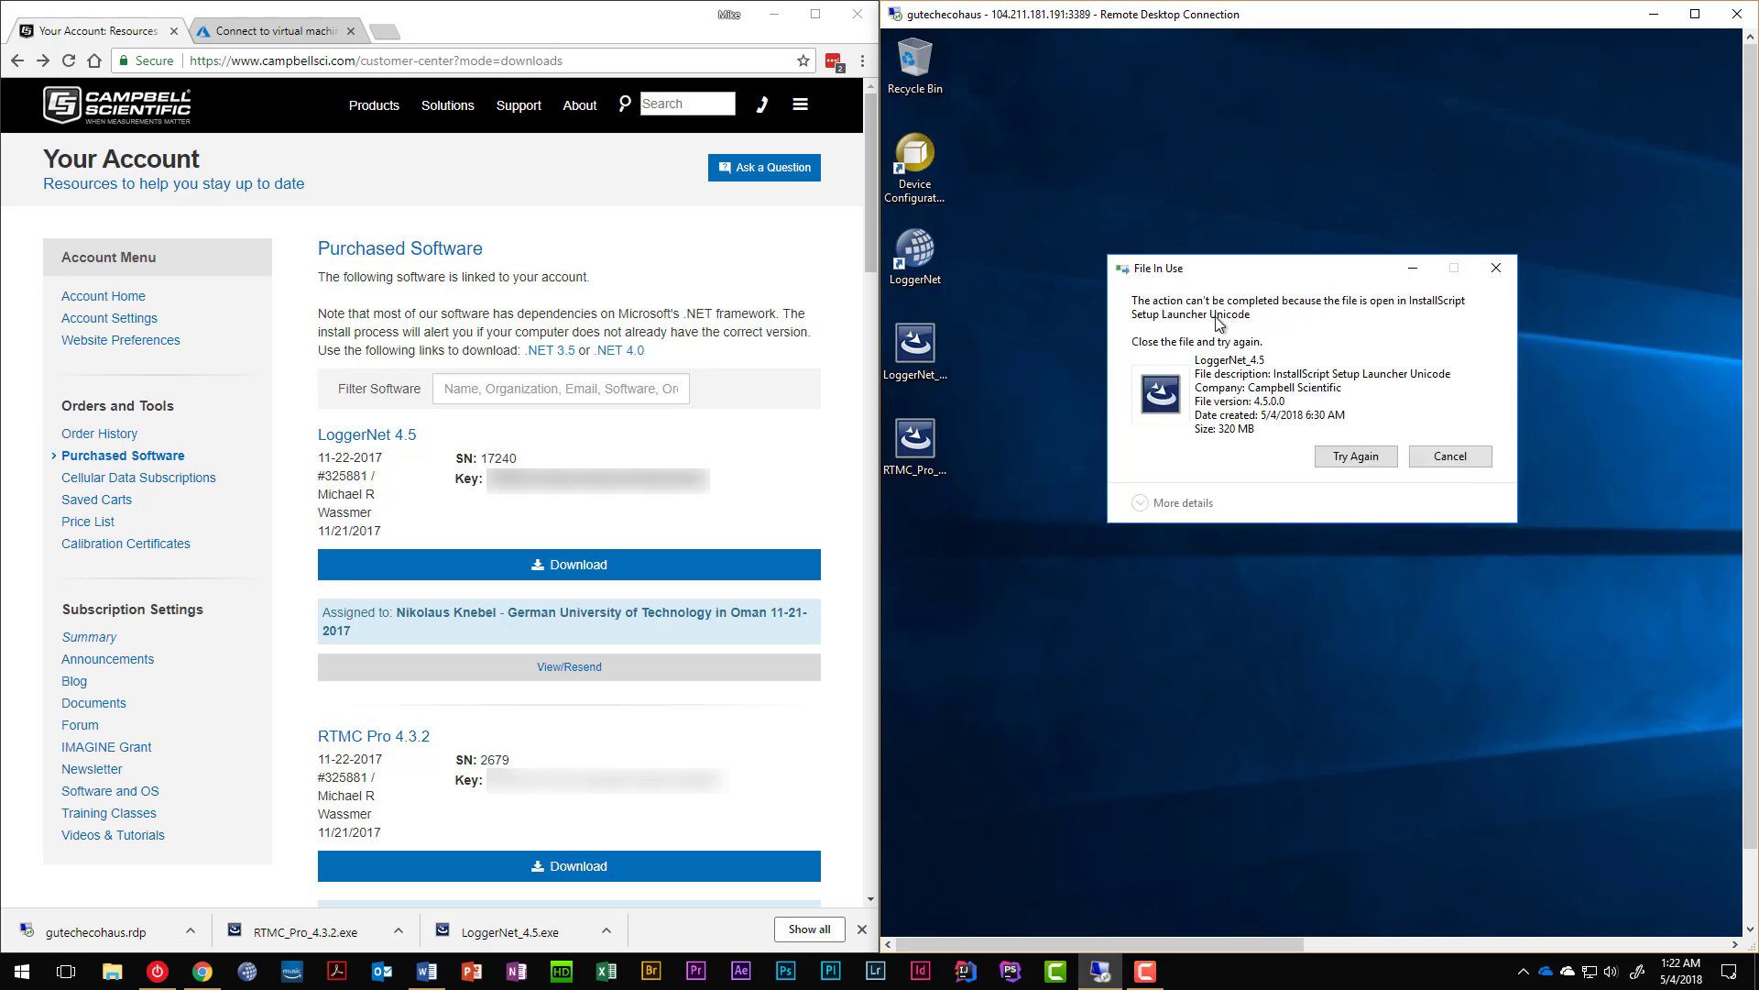
click(1453, 463)
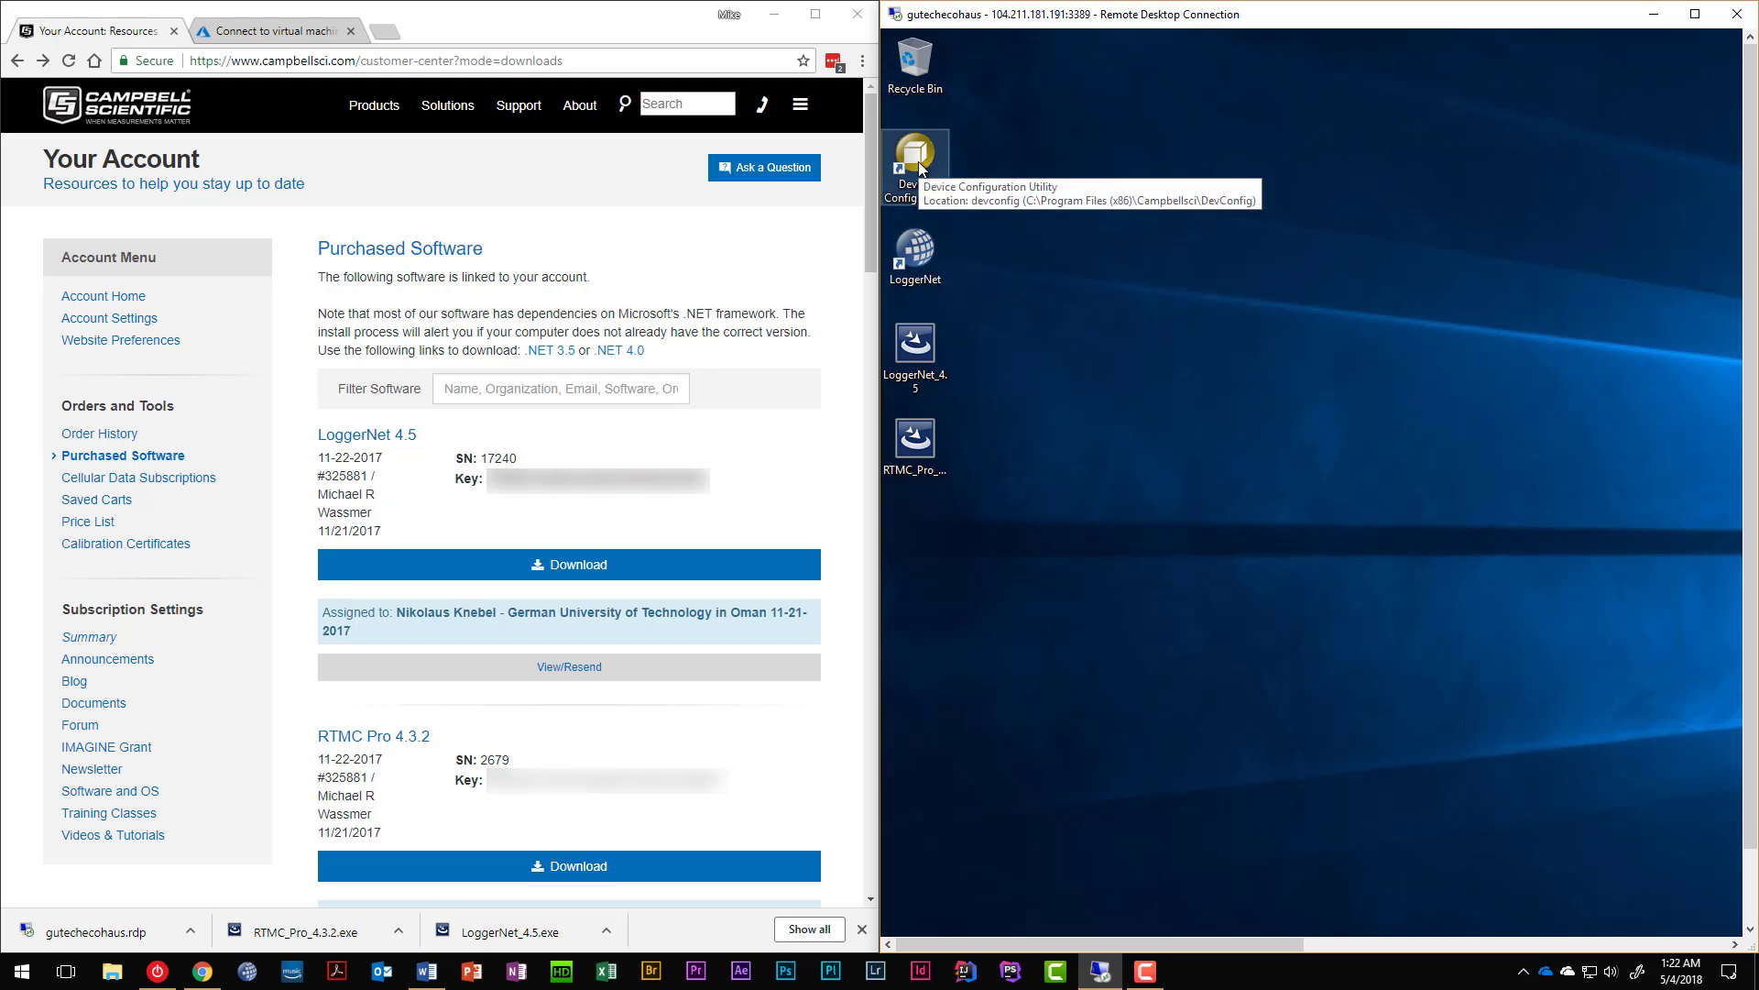
click(427, 974)
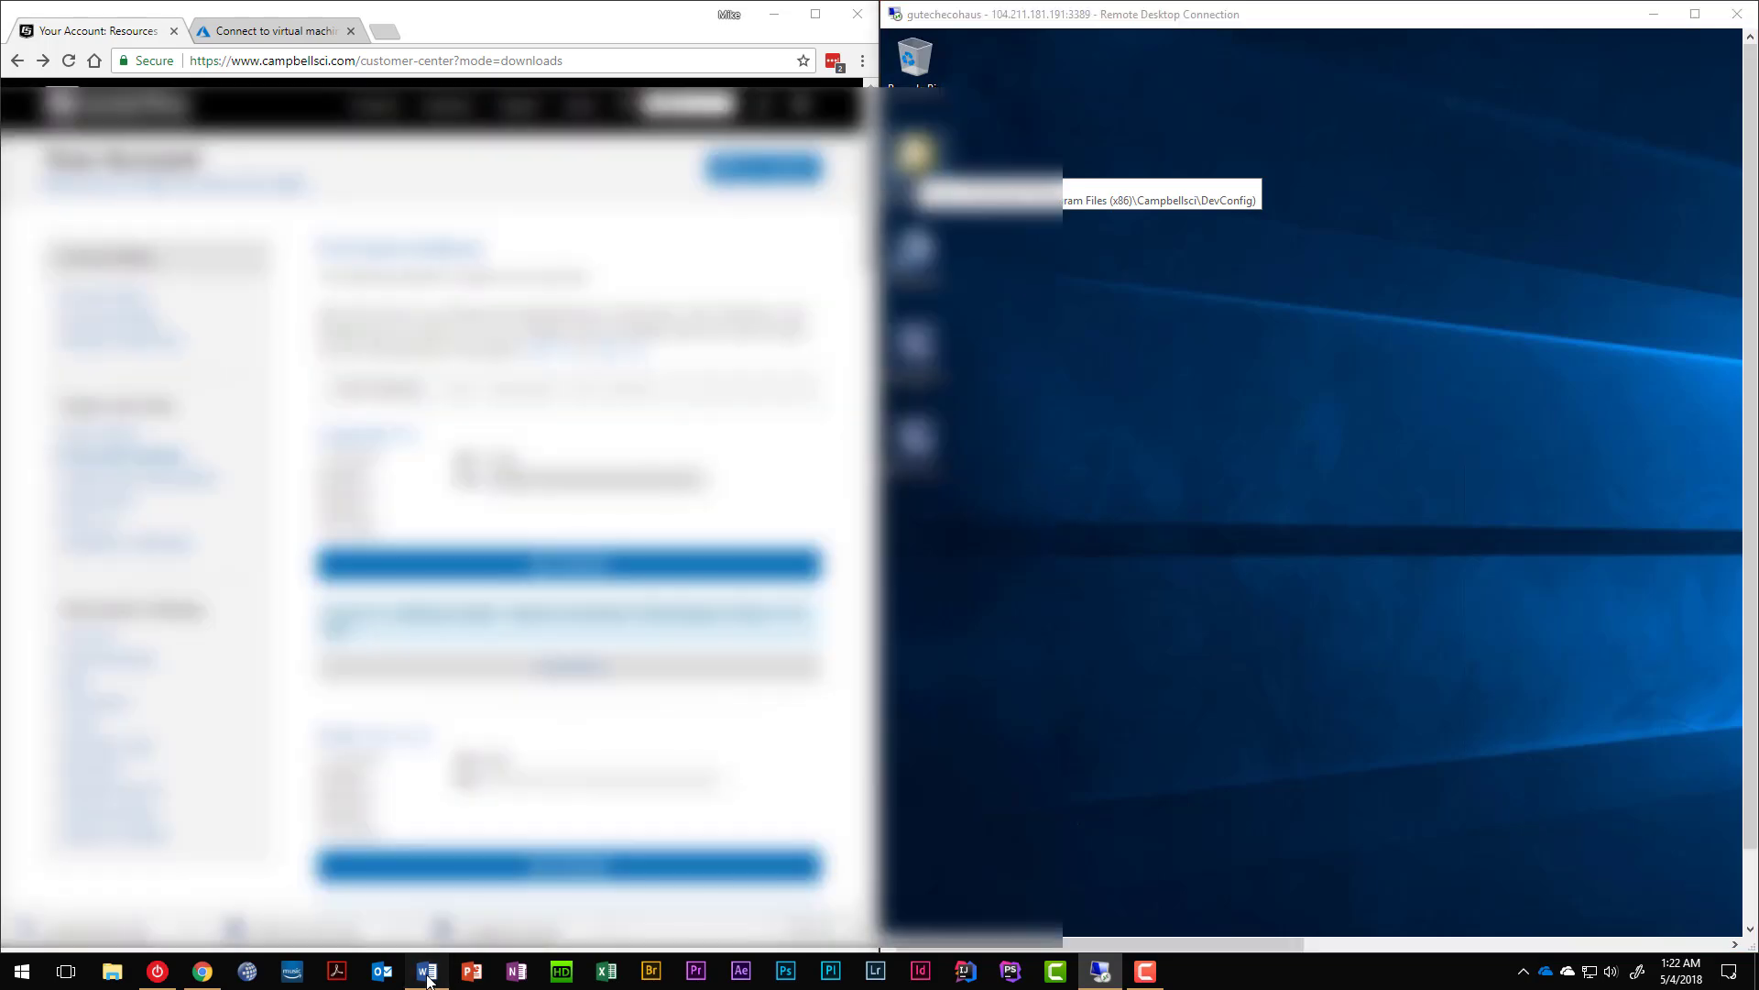
drag(658, 22, 0, 115)
scroll(431, 513, down, 7)
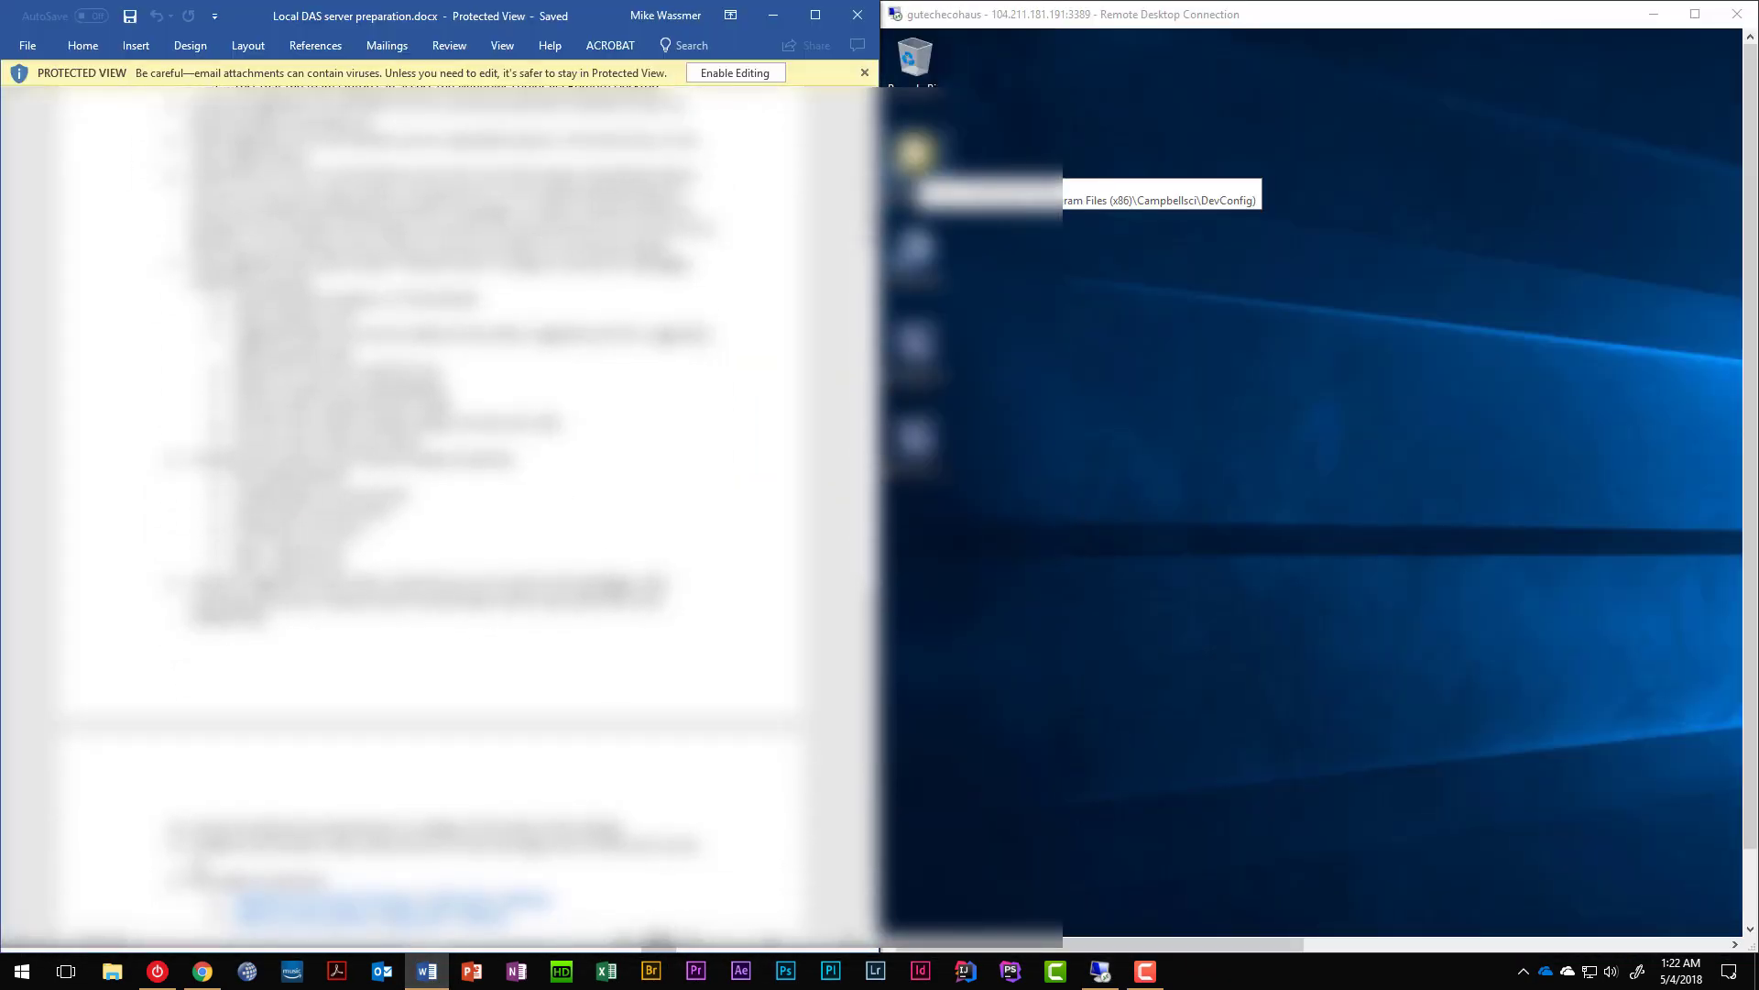
scroll(278, 588, down, 8)
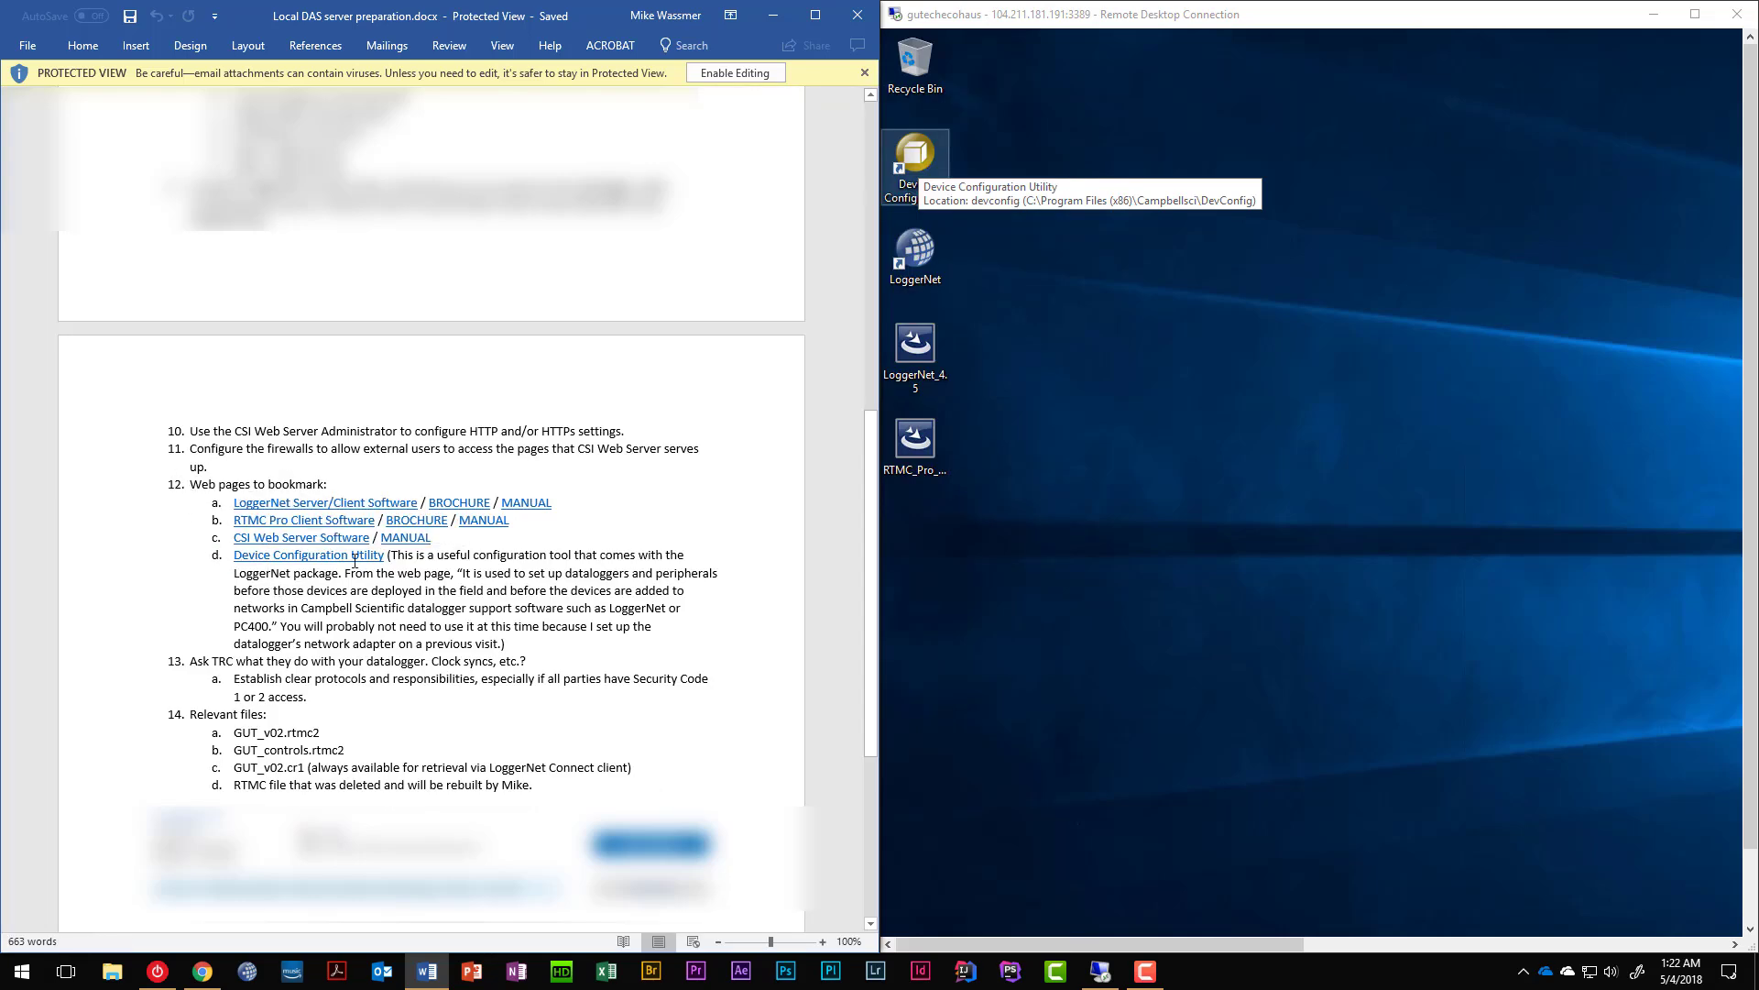
drag(393, 557, 511, 646)
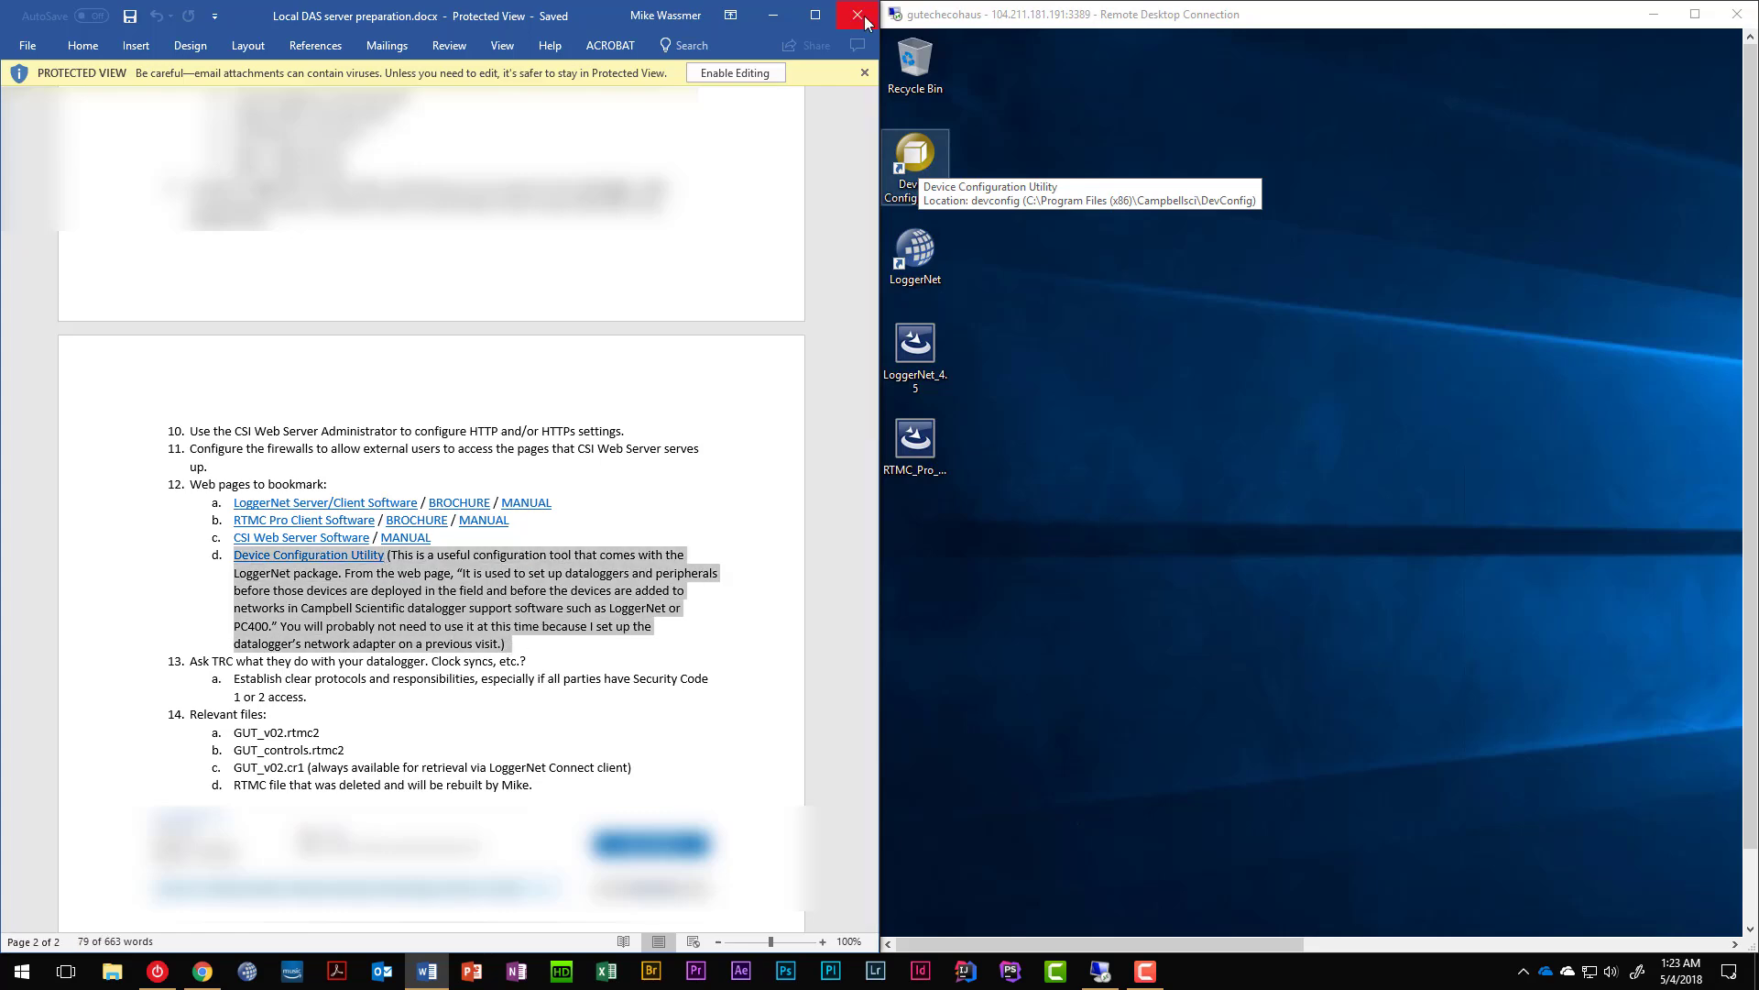
click(775, 15)
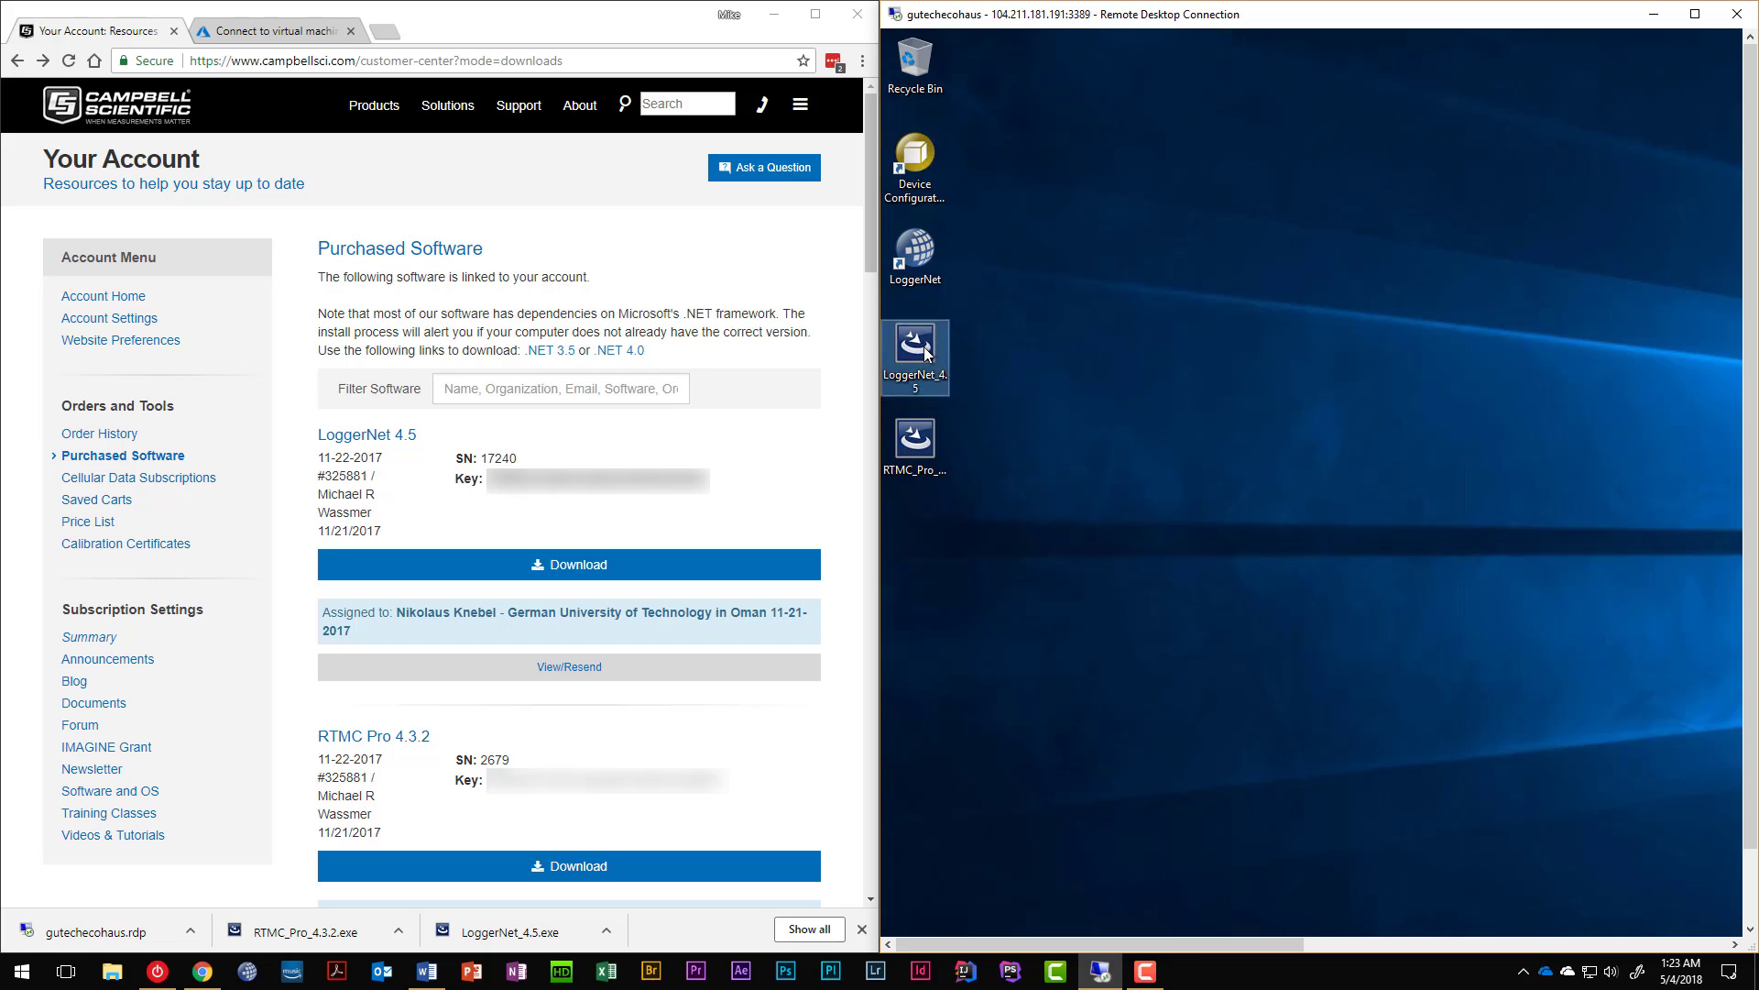
Delete the LoggerNet installer, launch RTMC Pro 4.3.2 setup, and accept its licence agreement.
key(Delete)
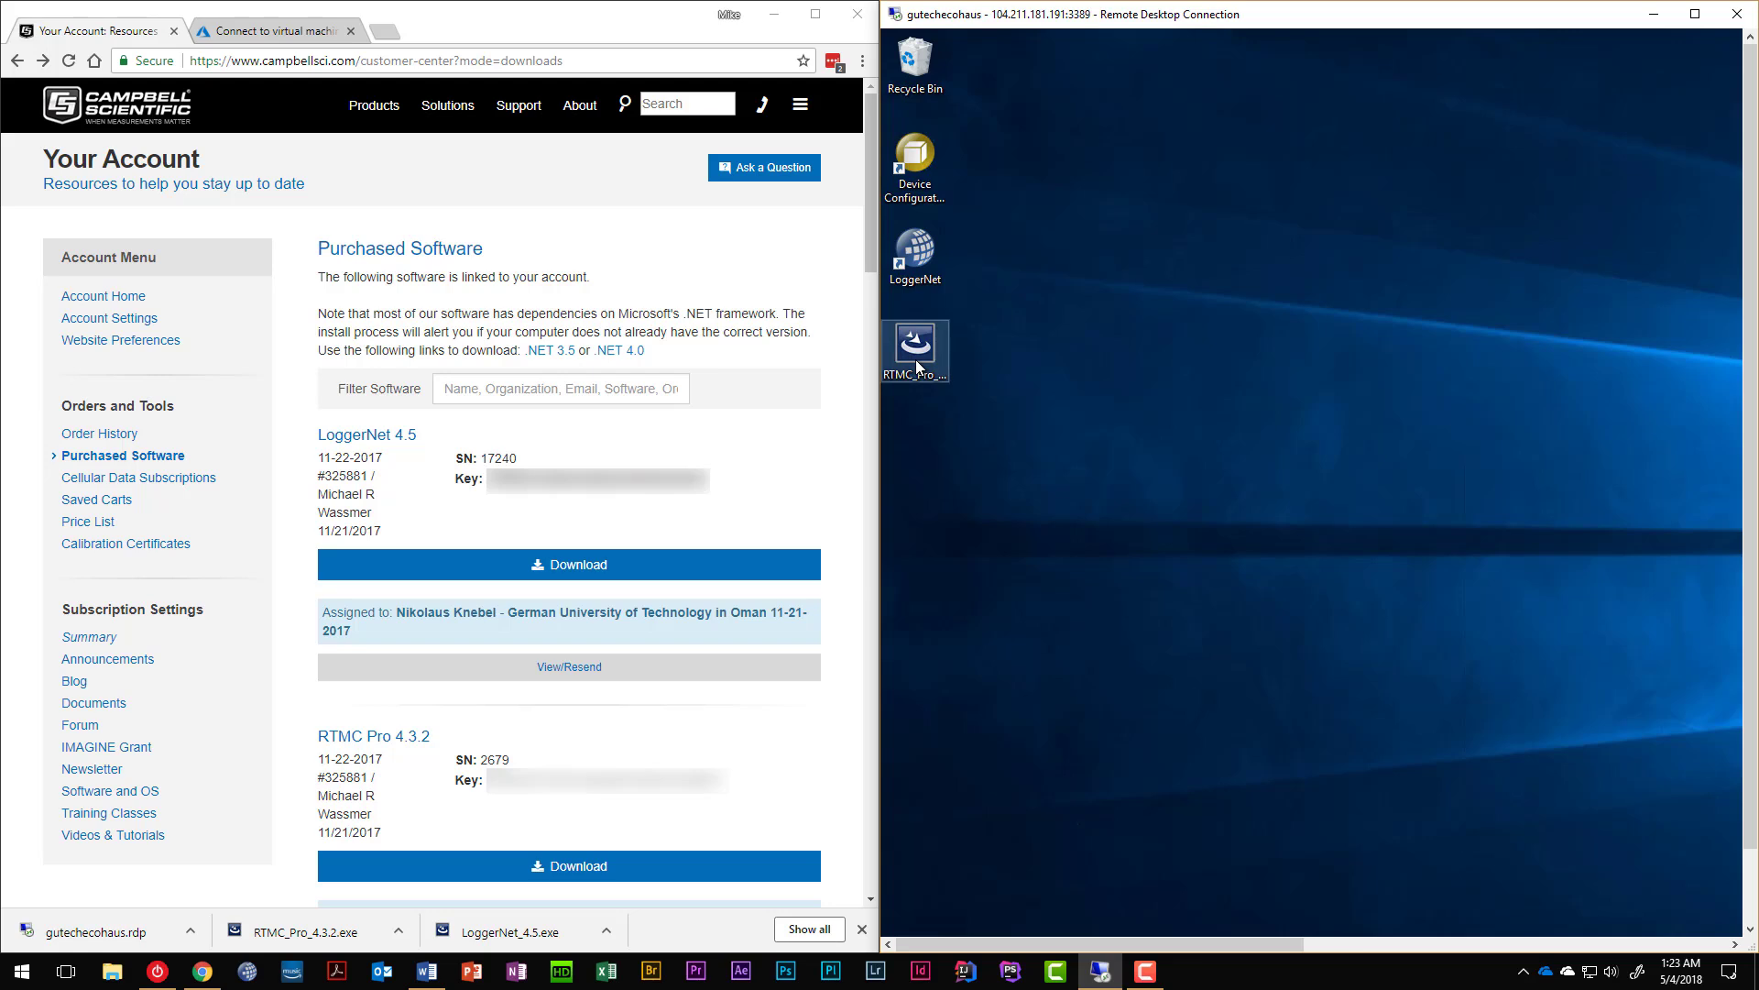
double_click(916, 353)
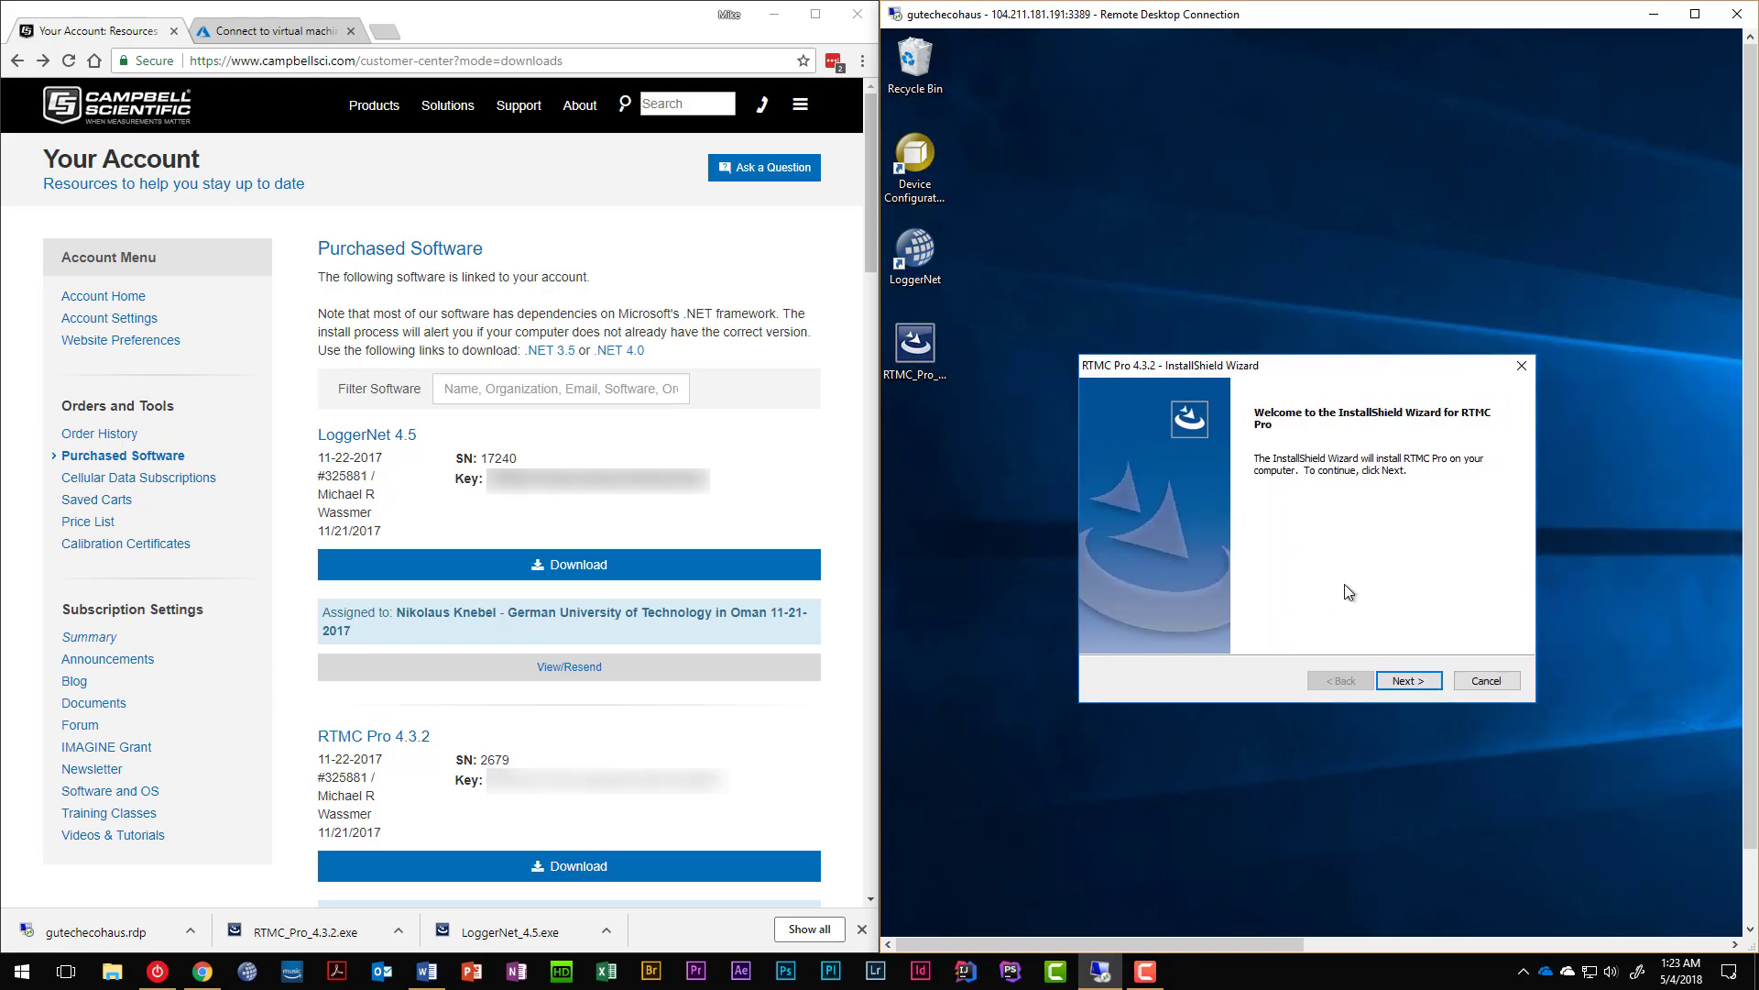
click(1408, 680)
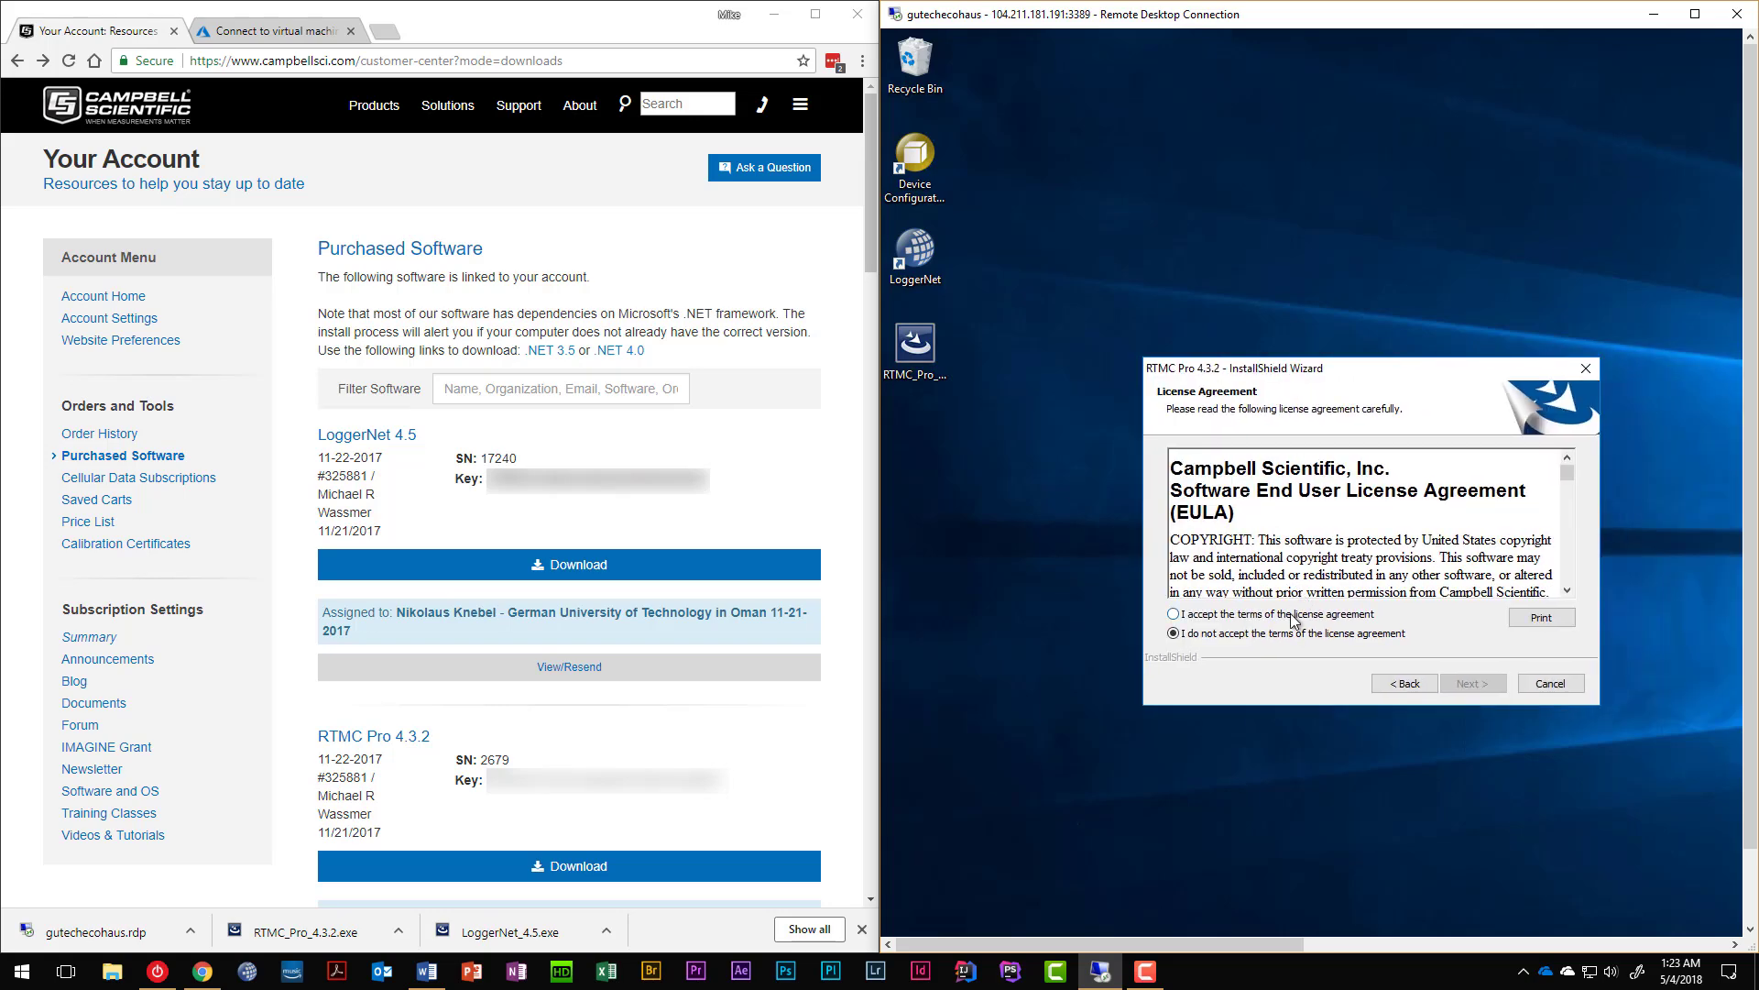
click(1294, 620)
click(1473, 684)
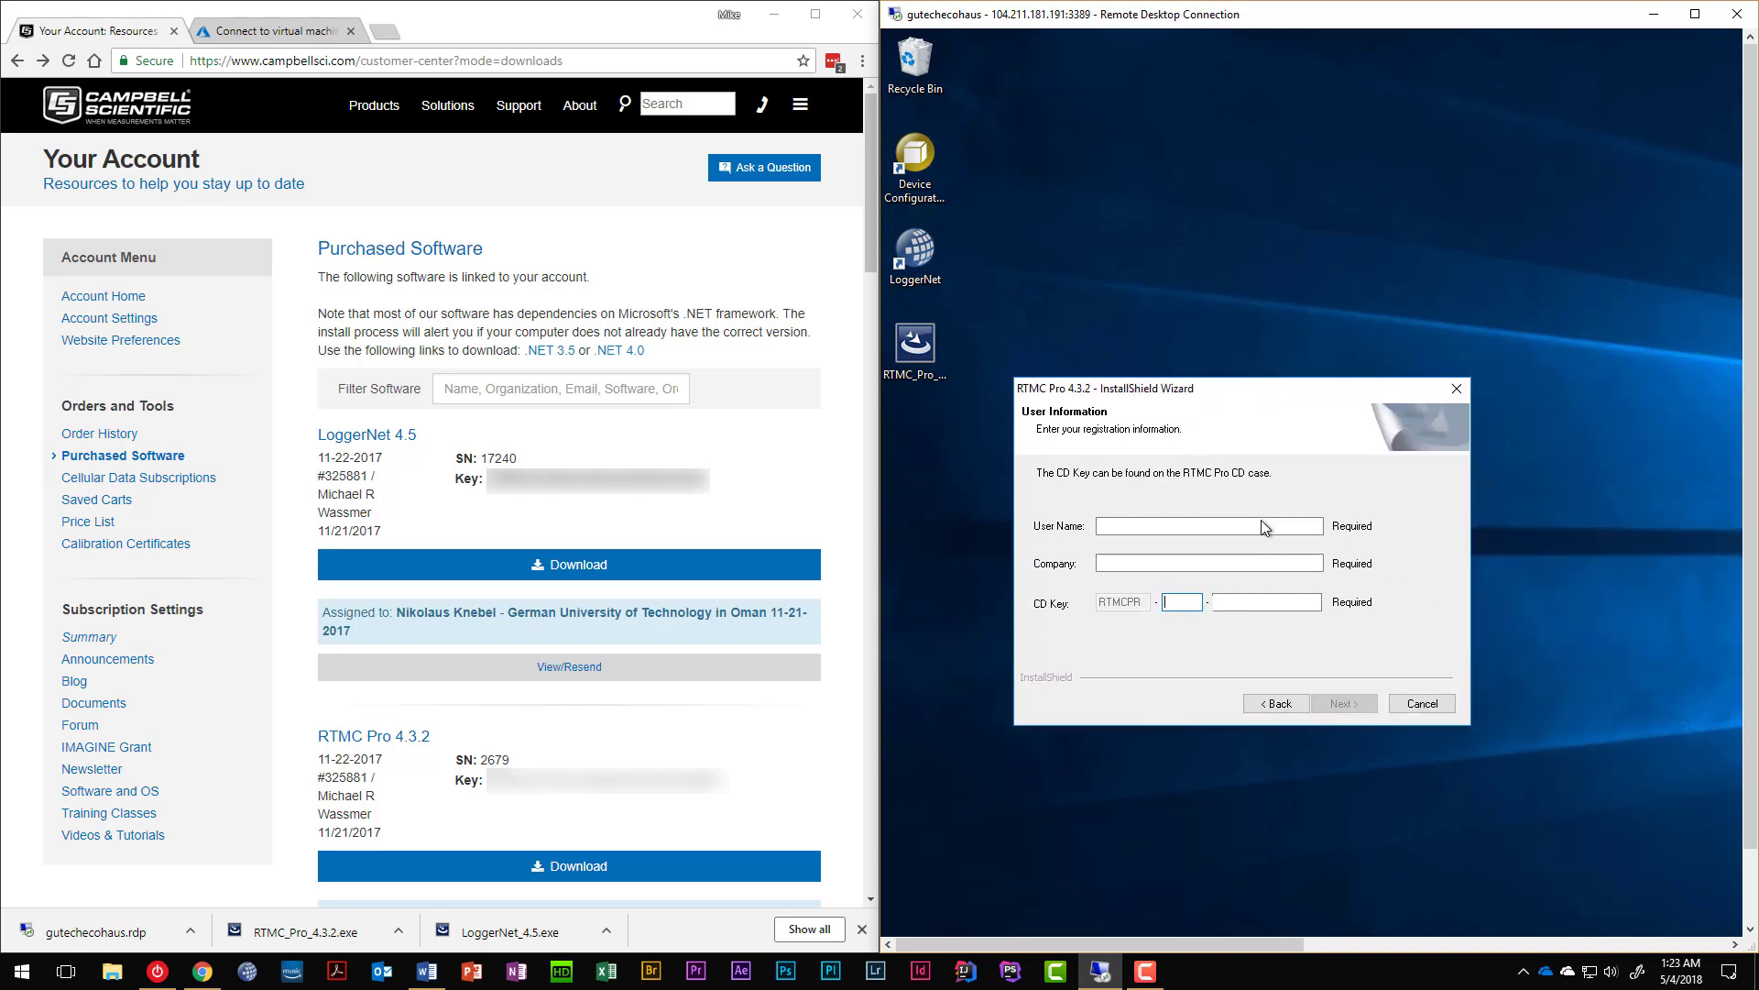
Enter the user's full name and company name on the RTMC Pro User Information page.
click(1244, 527)
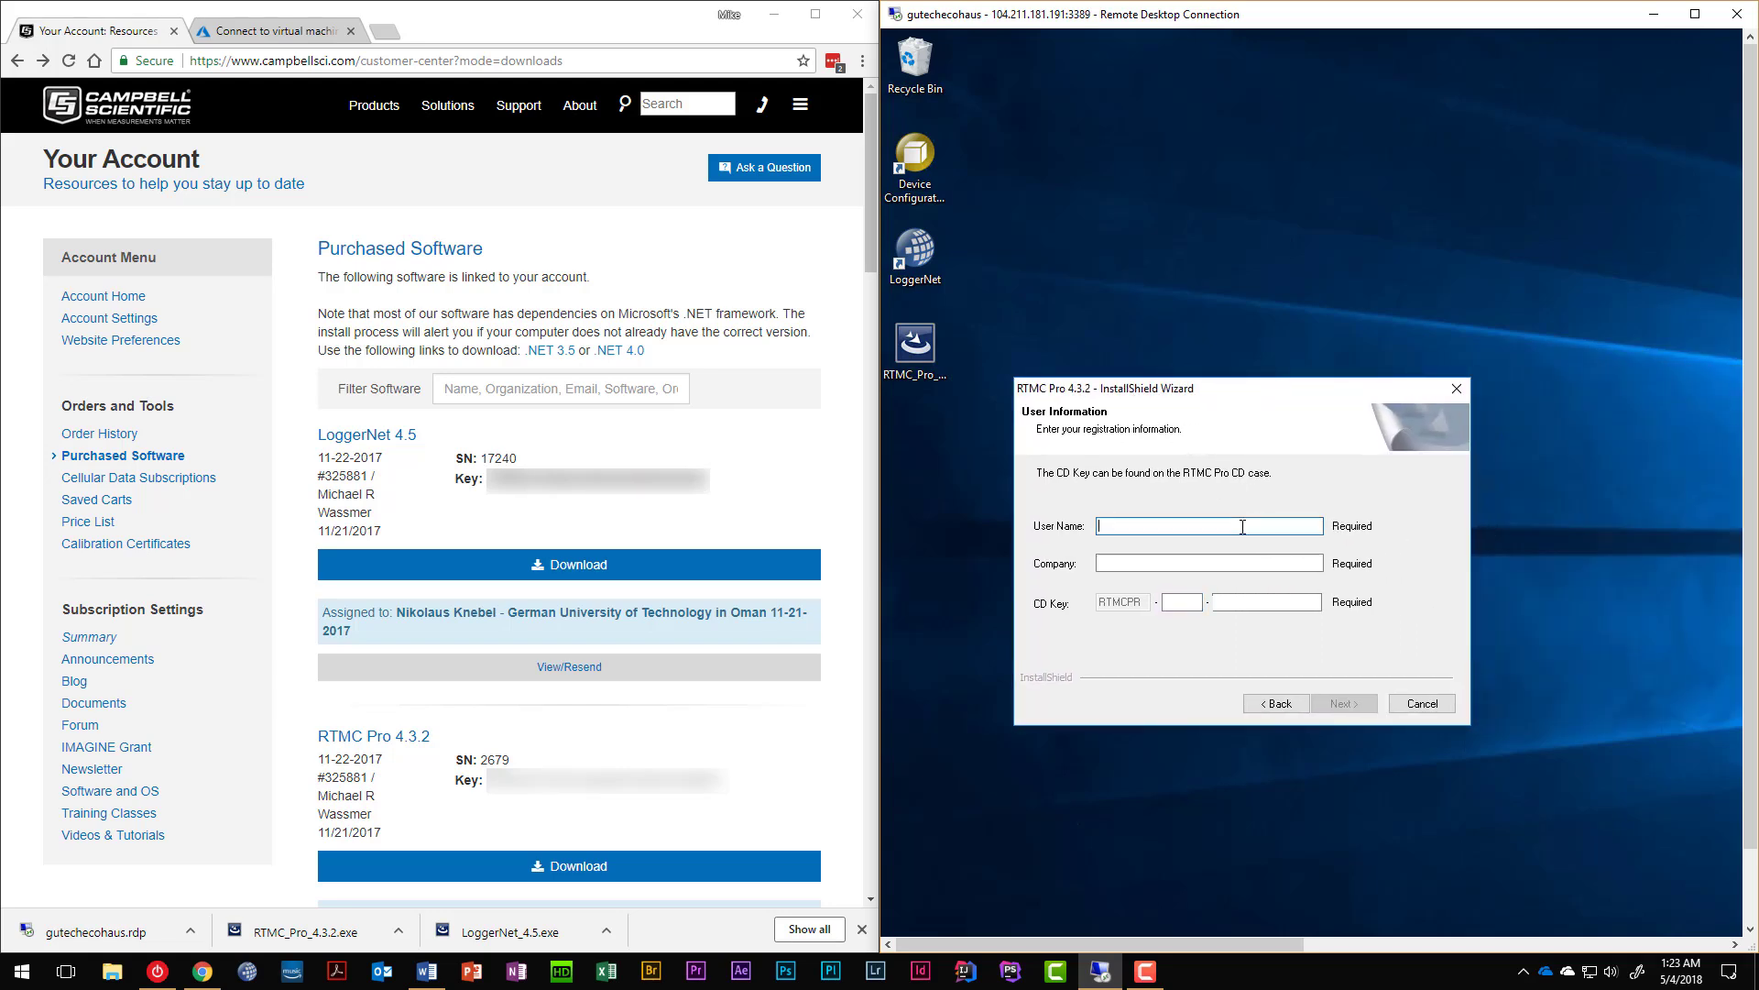
key(Tab)
text(Live t)
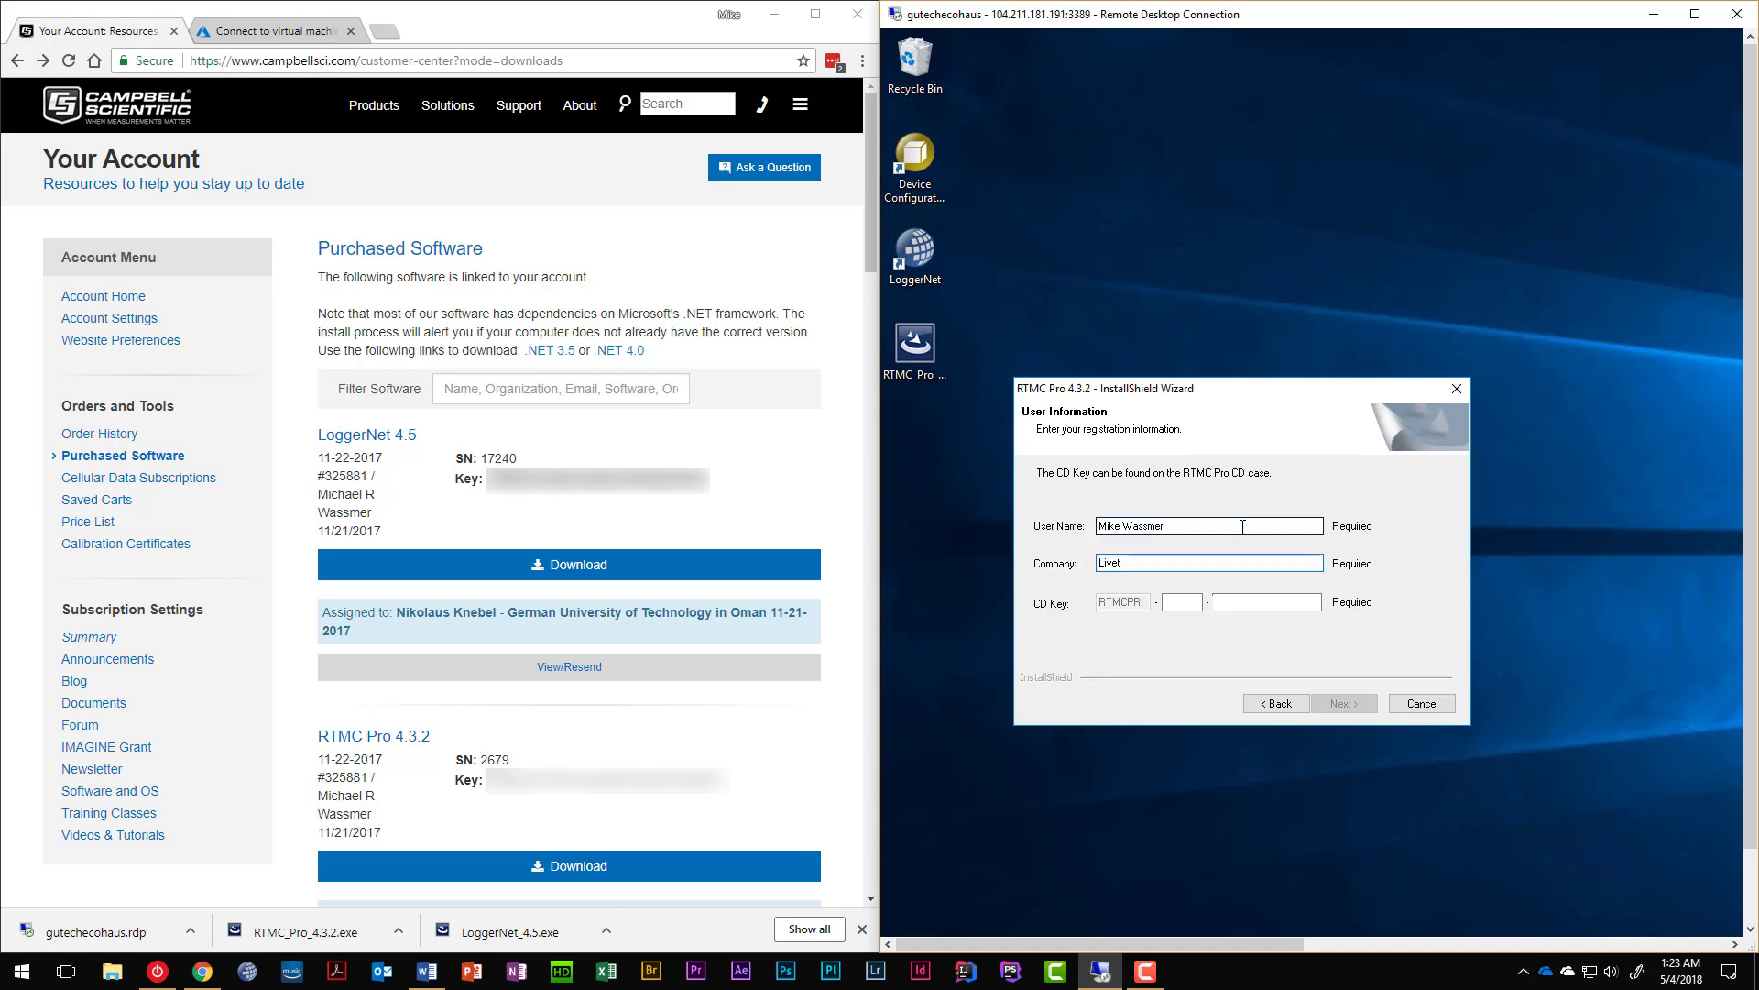
text(o Zero LLC)
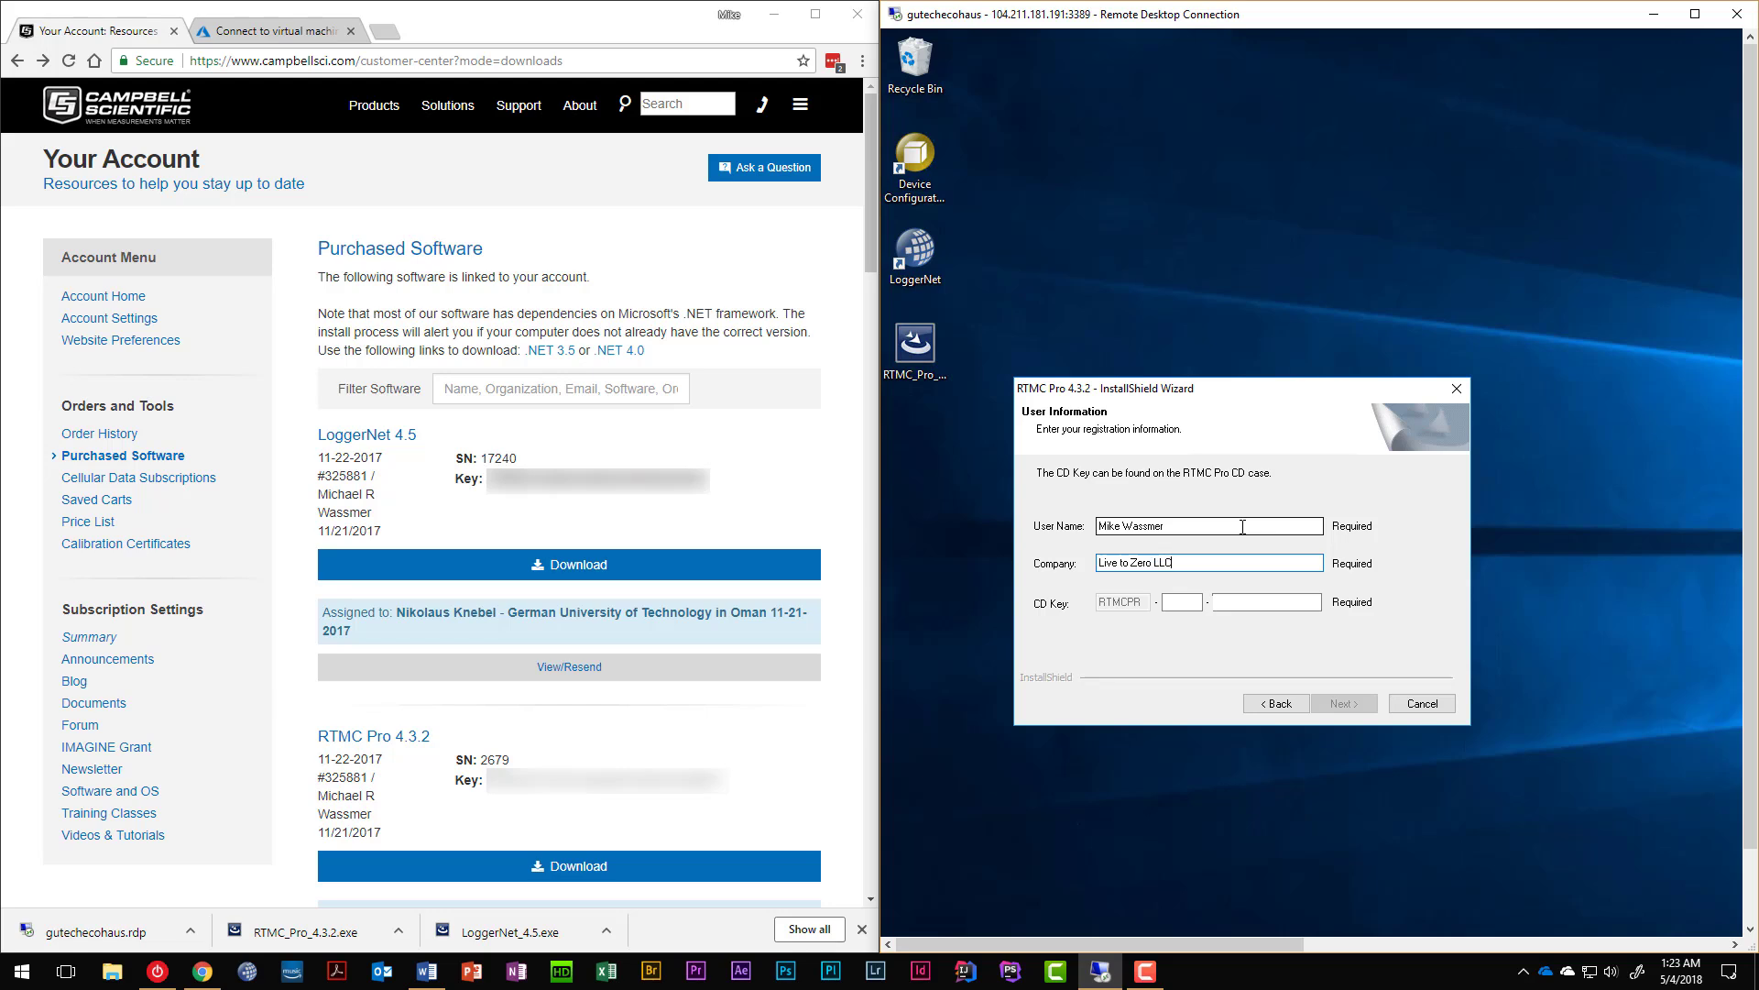
Paste the RTMC Pro CD key copied from the account page, correct it, and continue installing.
click(1181, 603)
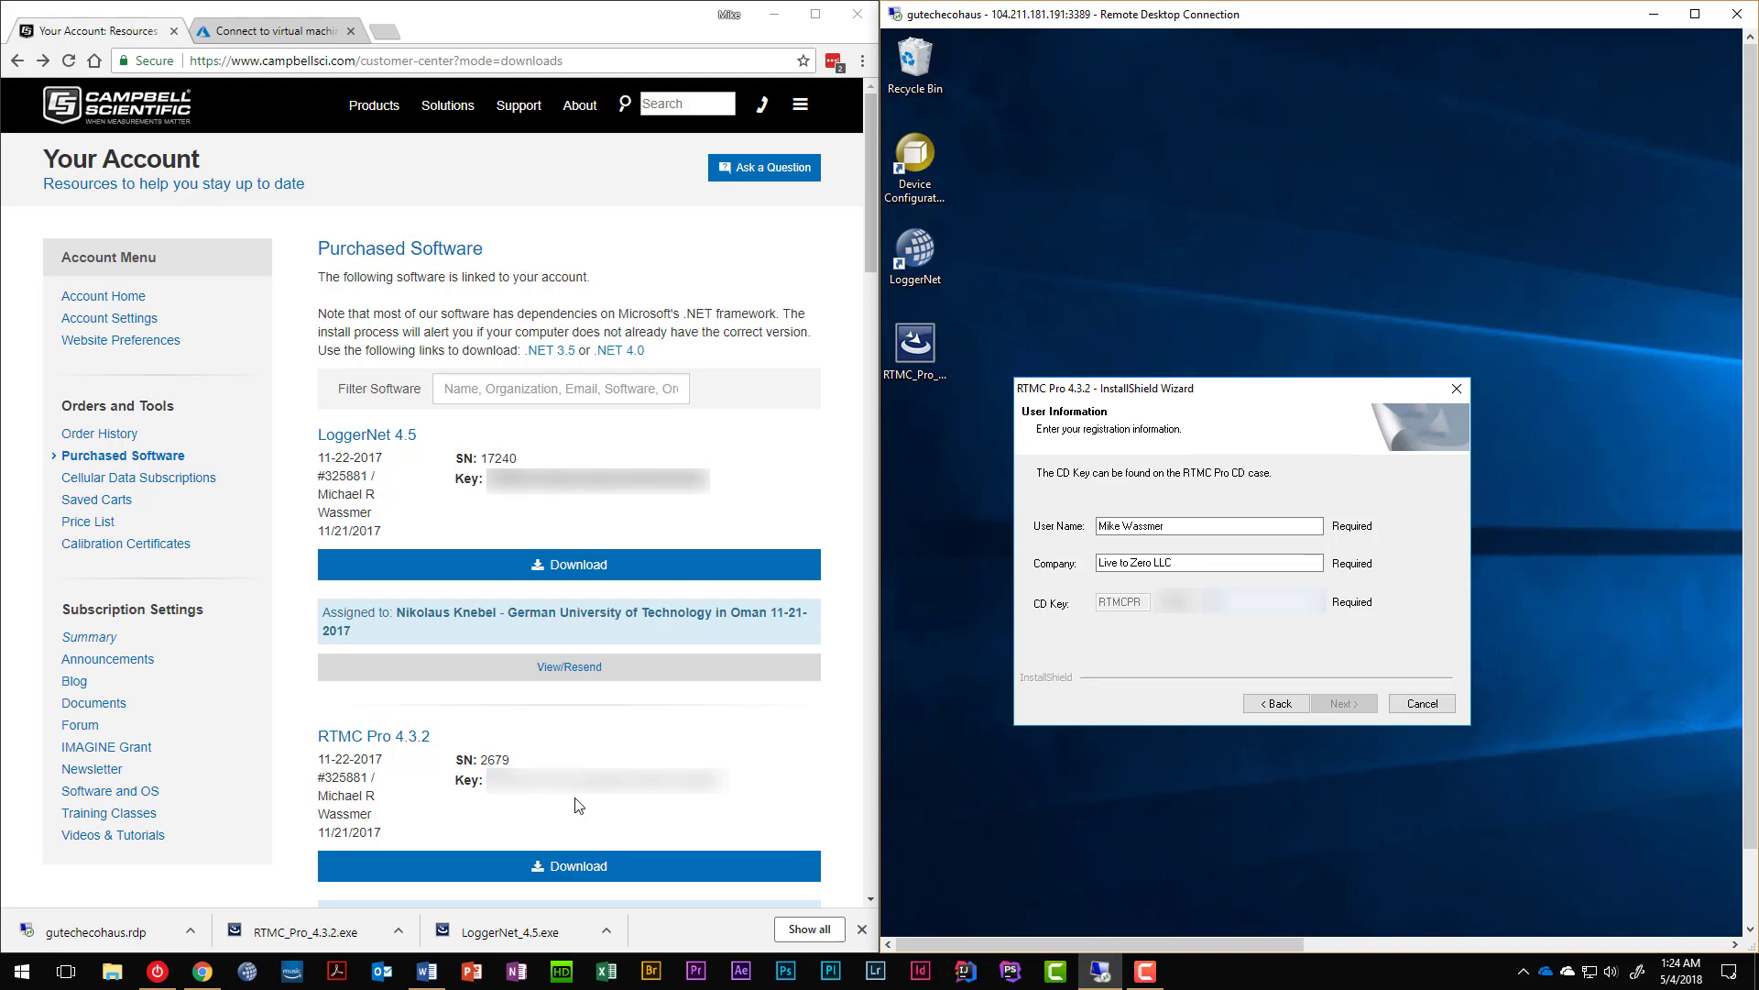
drag(580, 780, 726, 780)
drag(726, 780, 489, 779)
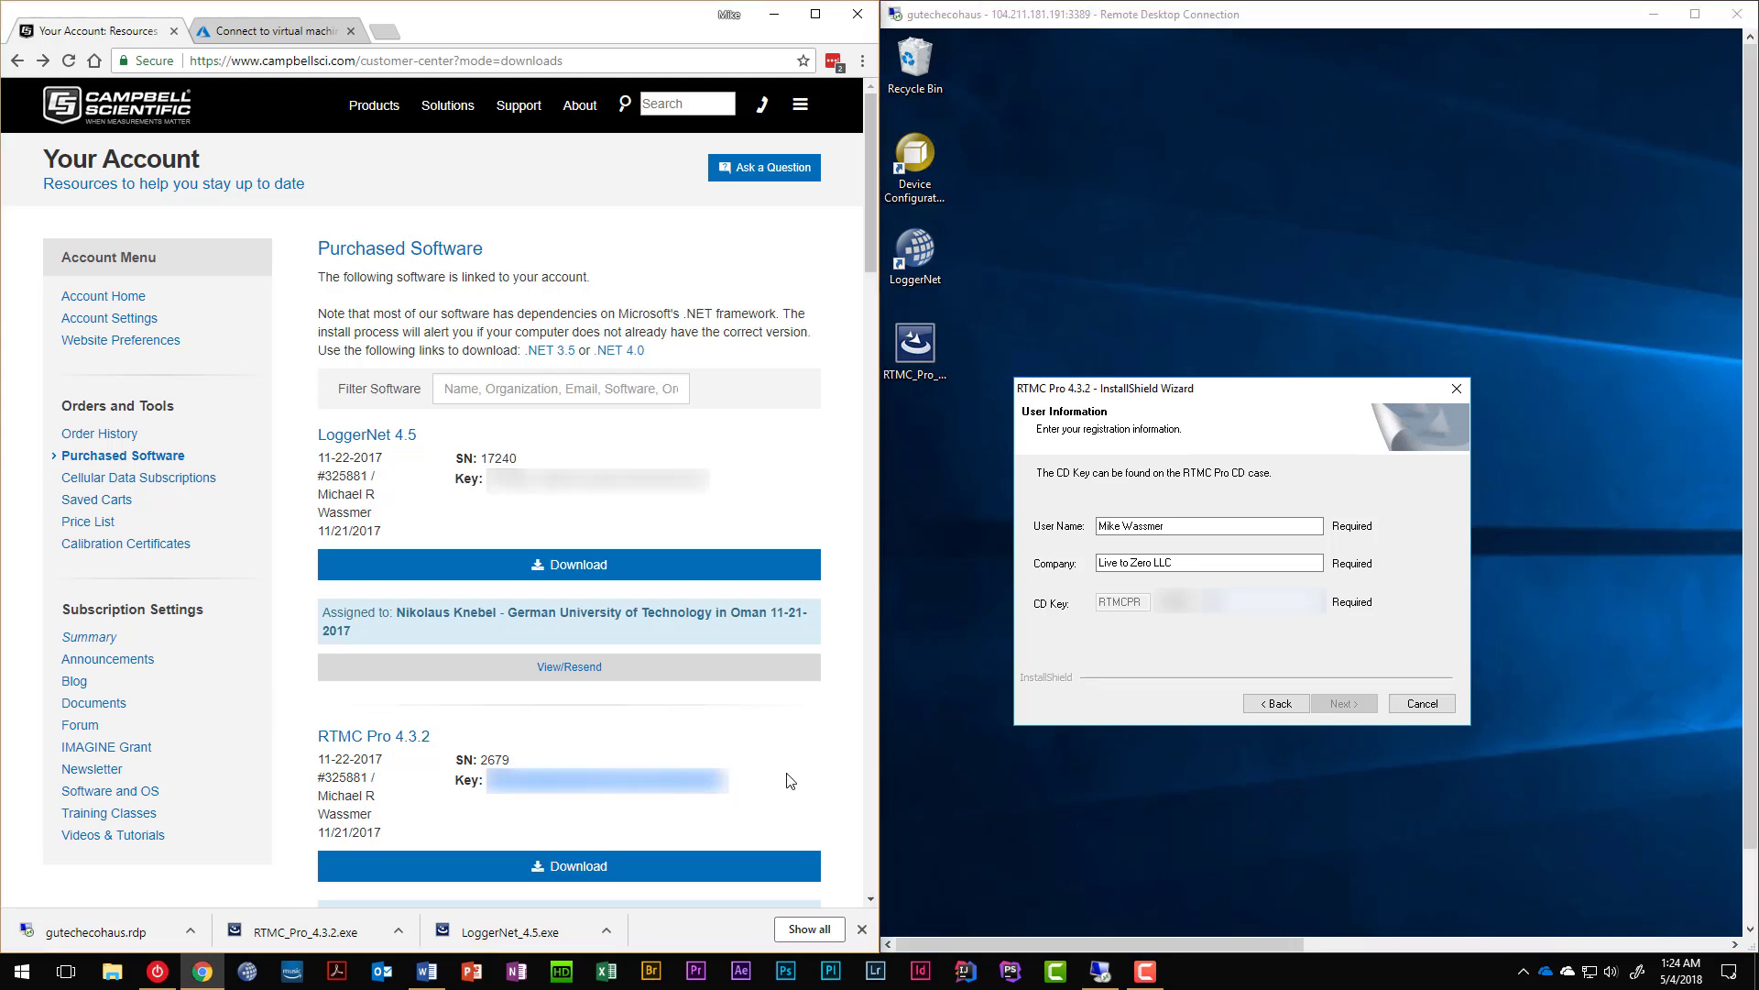
click(1276, 612)
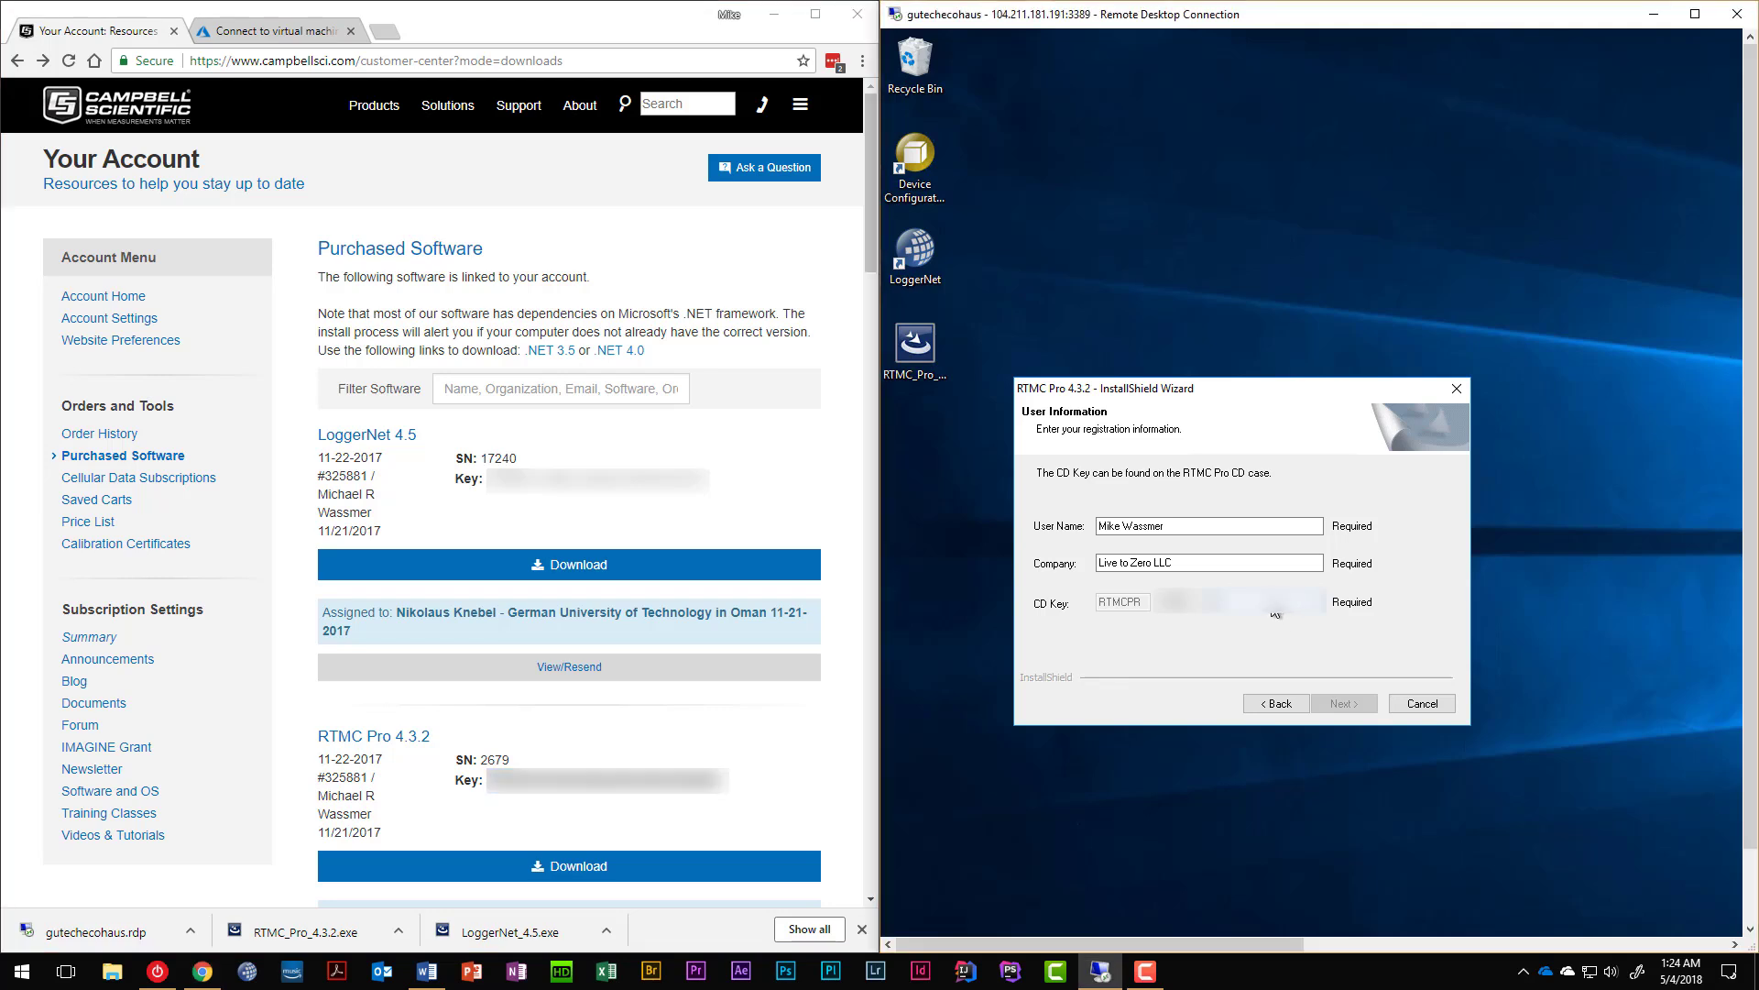
key(ctrl+v)
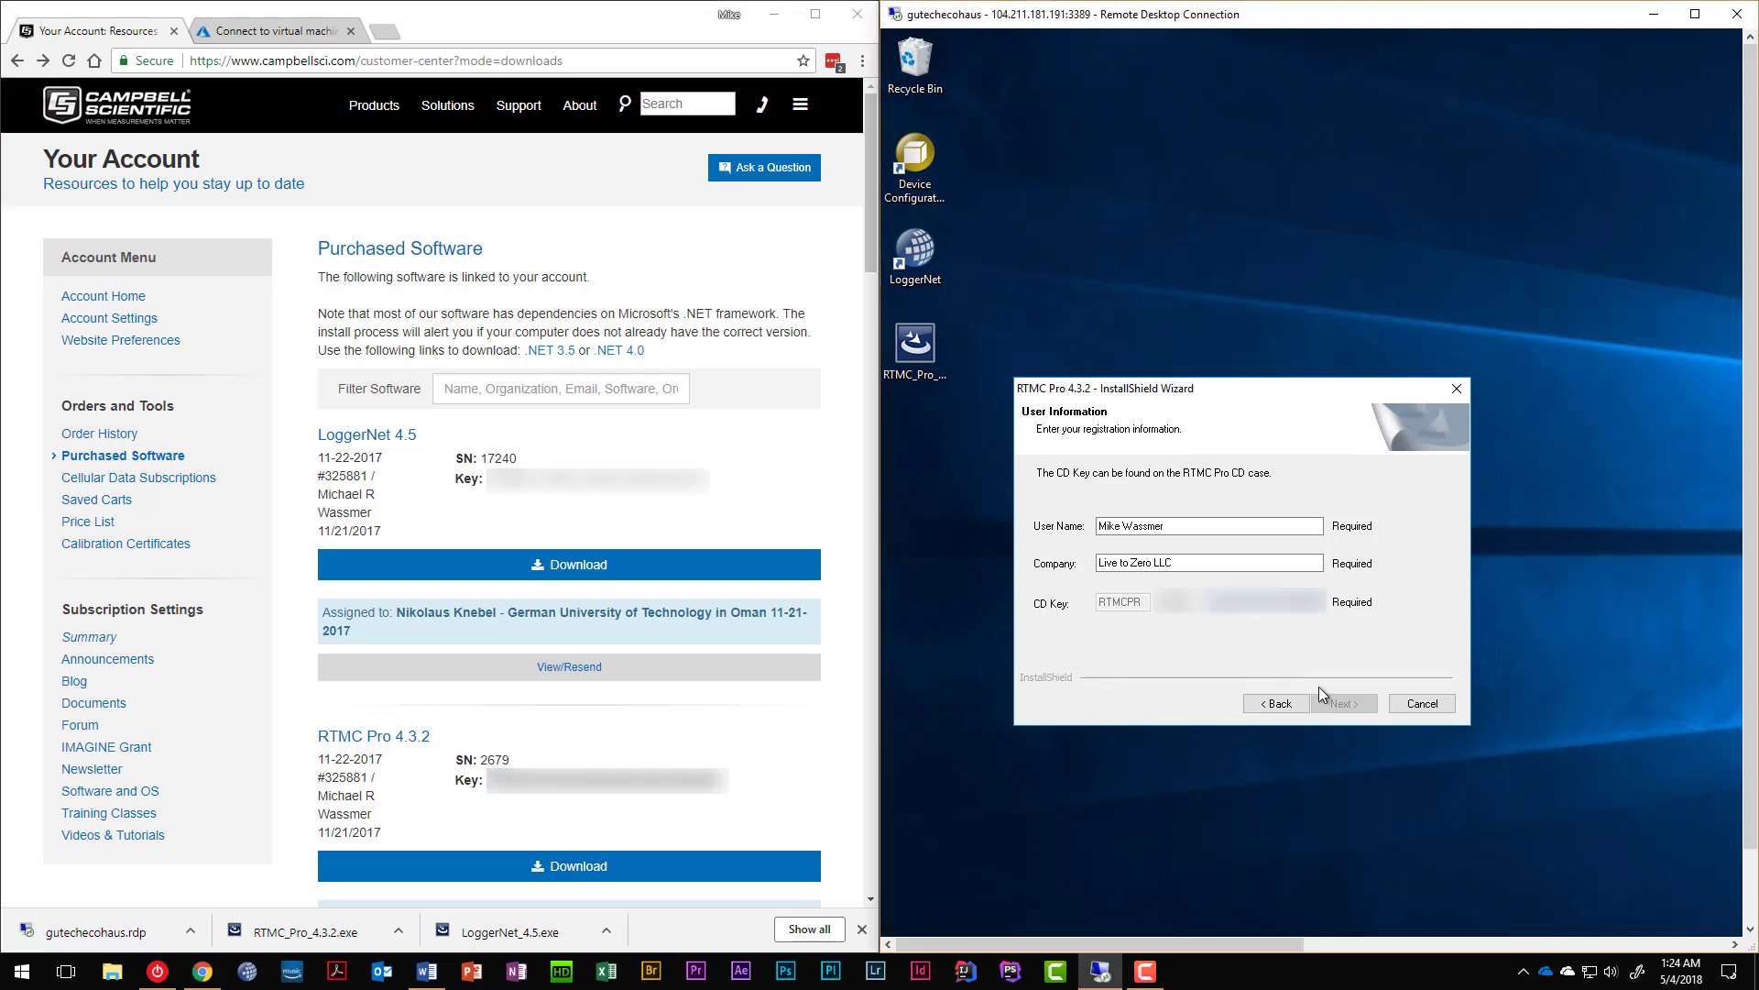
key(shift+Tab)
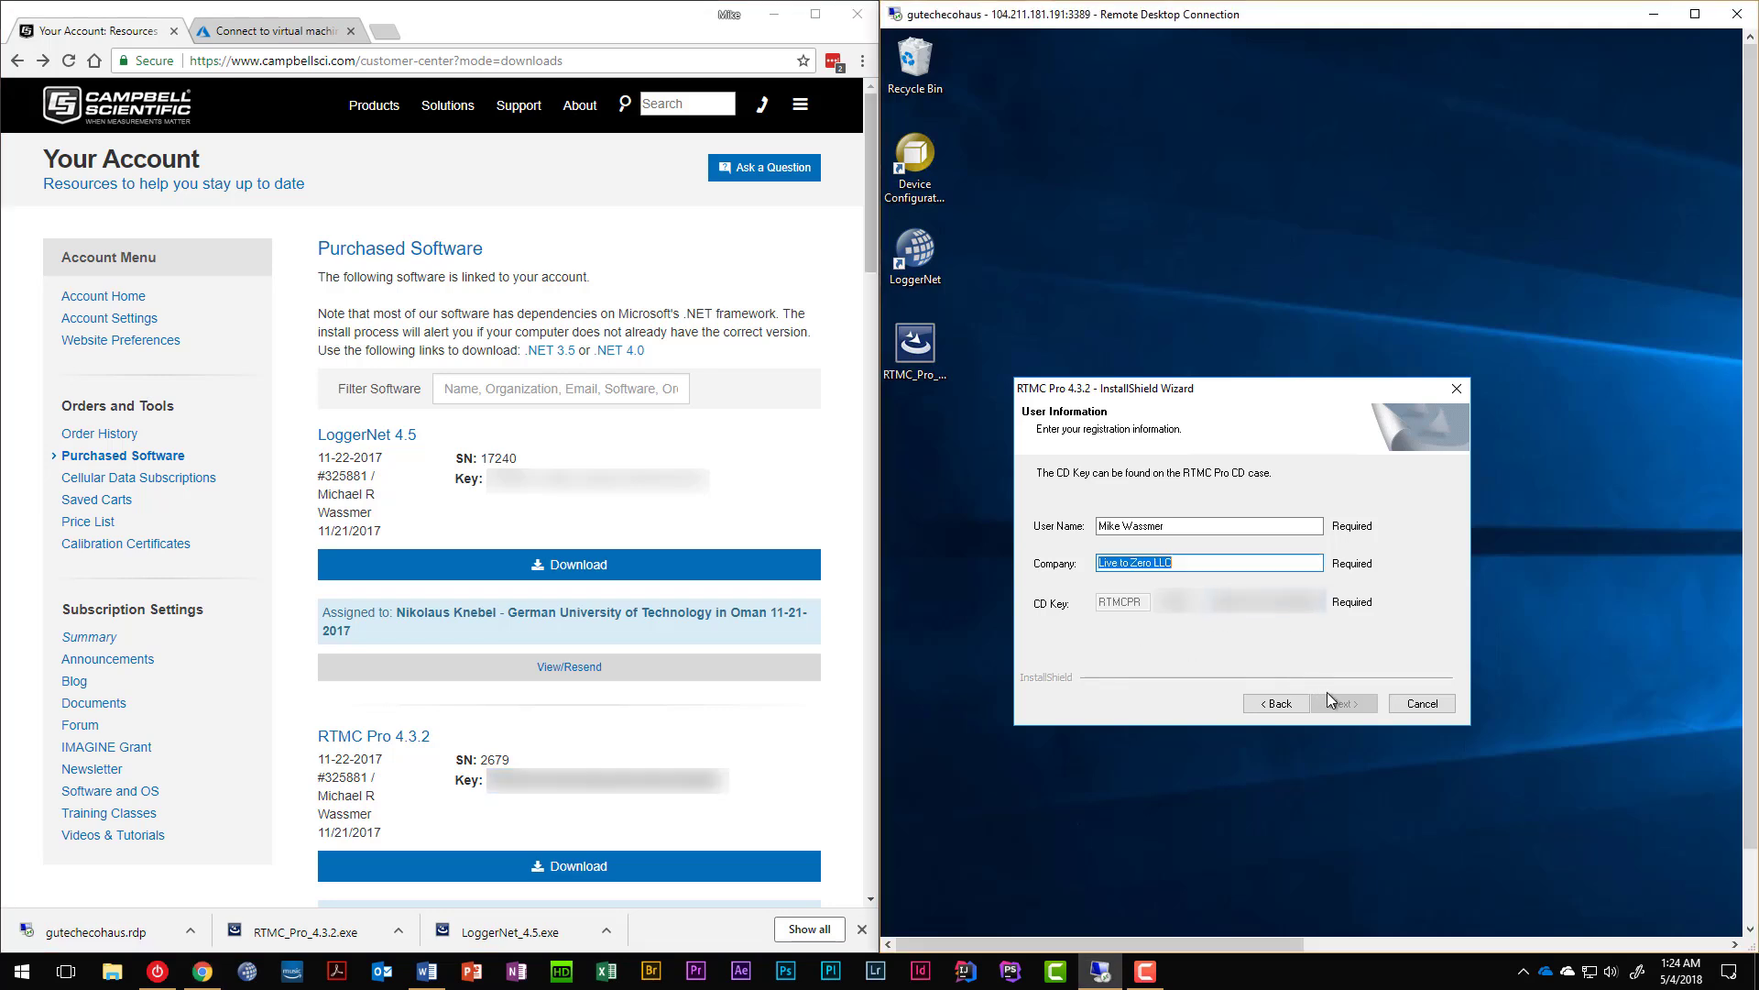
click(1190, 605)
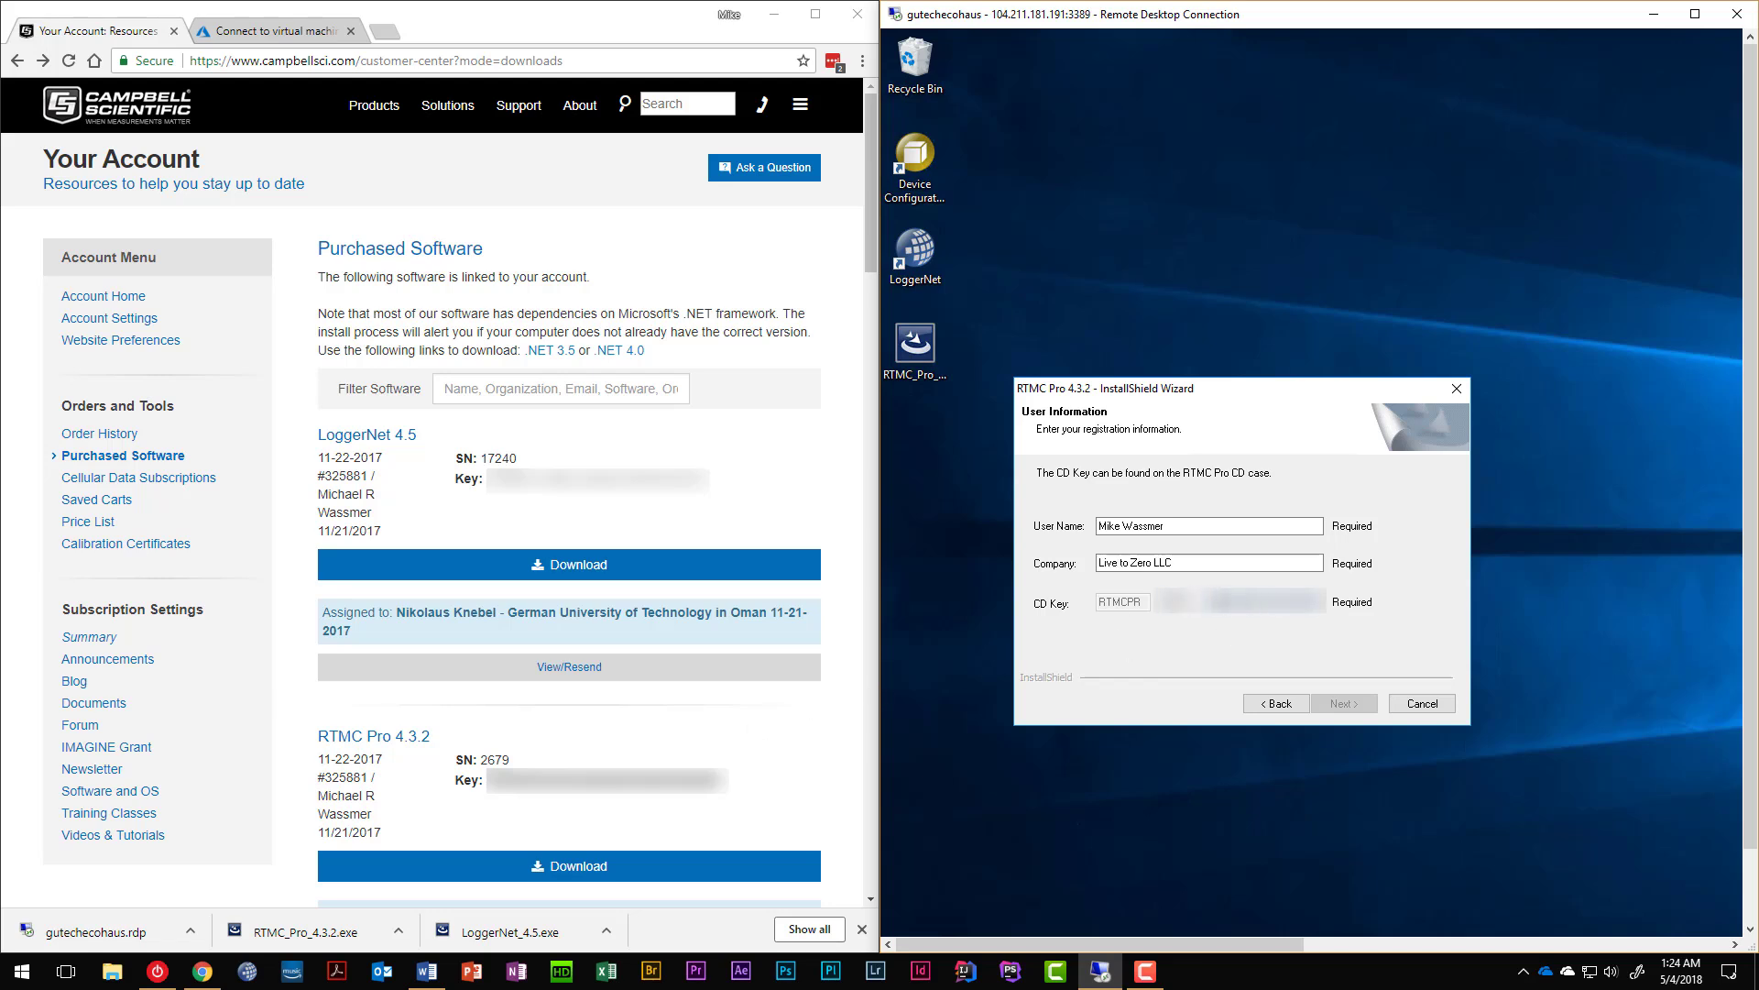
double_click(1237, 604)
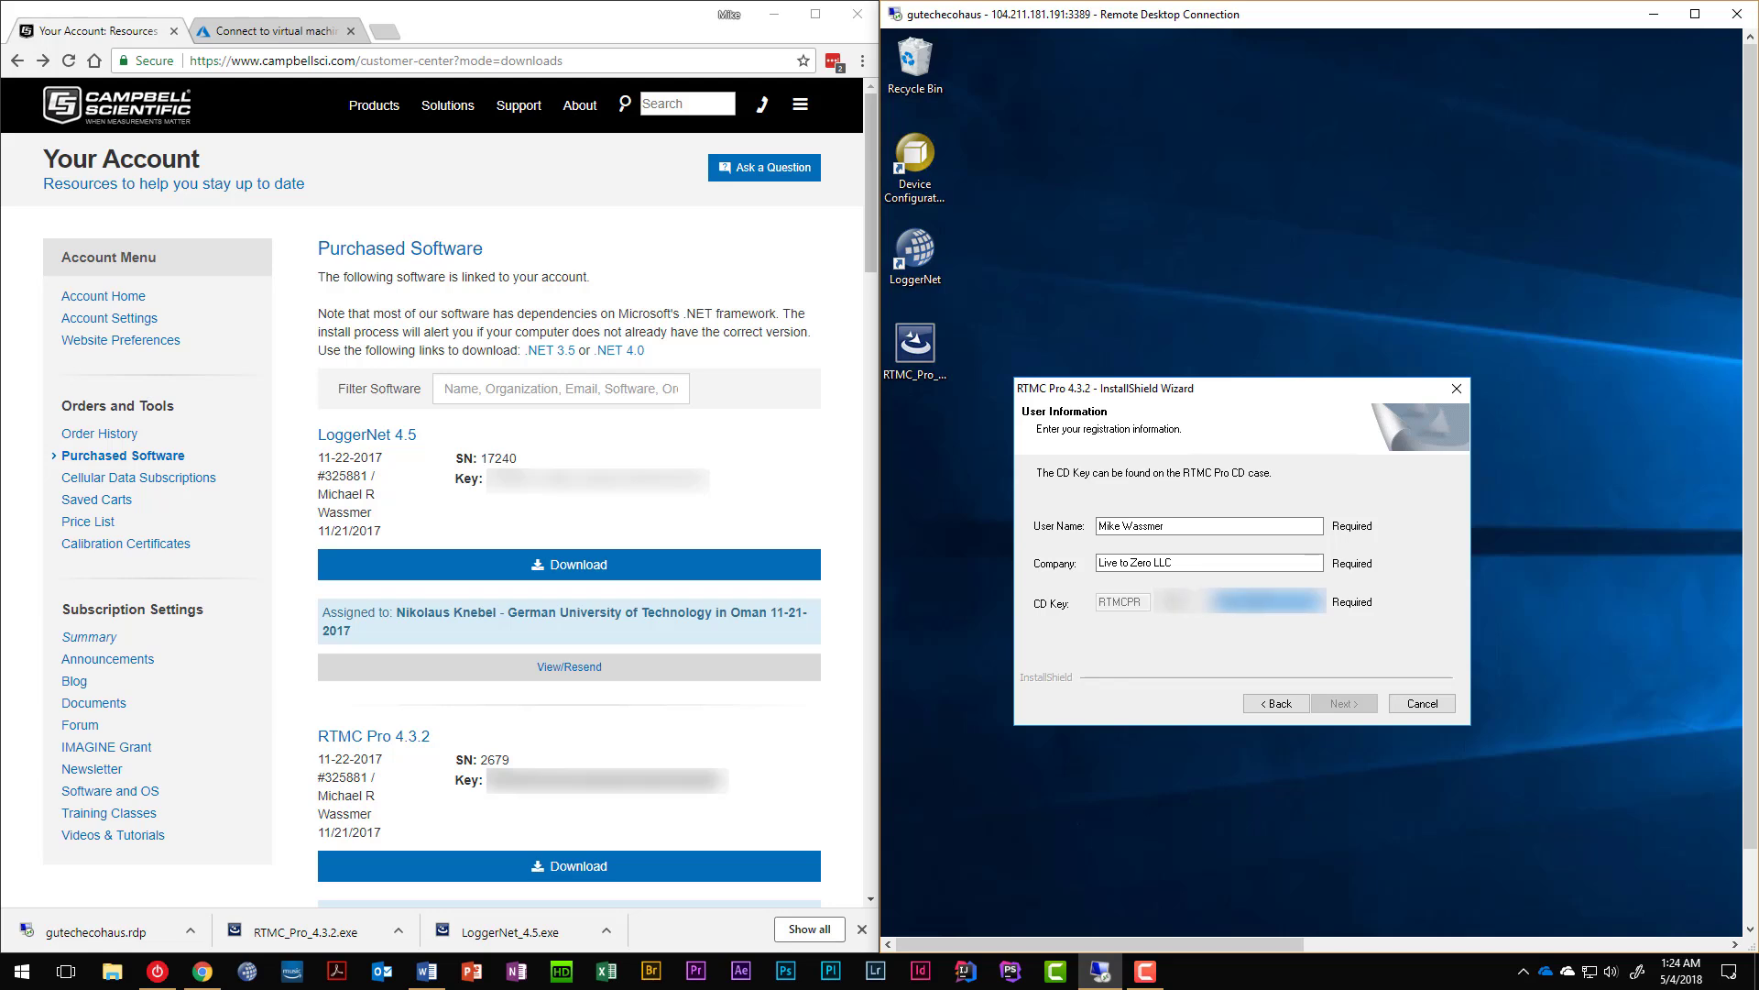
key(BackSpace)
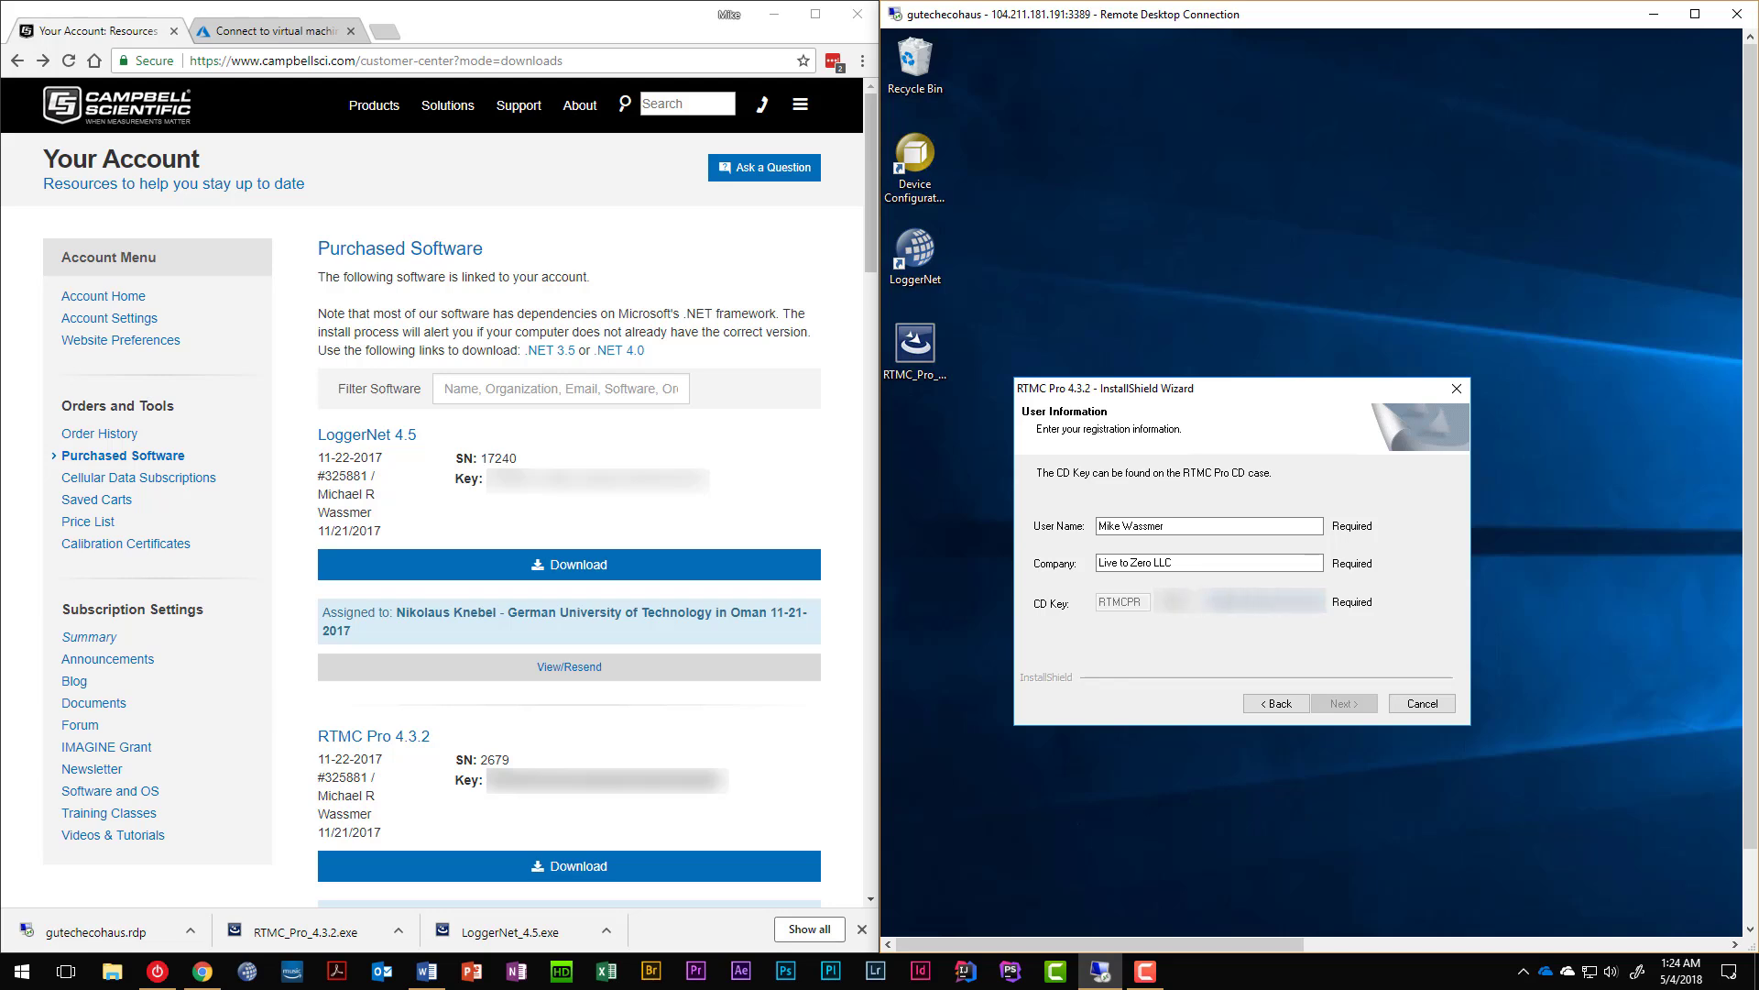
key(BackSpace)
key(BackSpace)
text(0)
click(1361, 703)
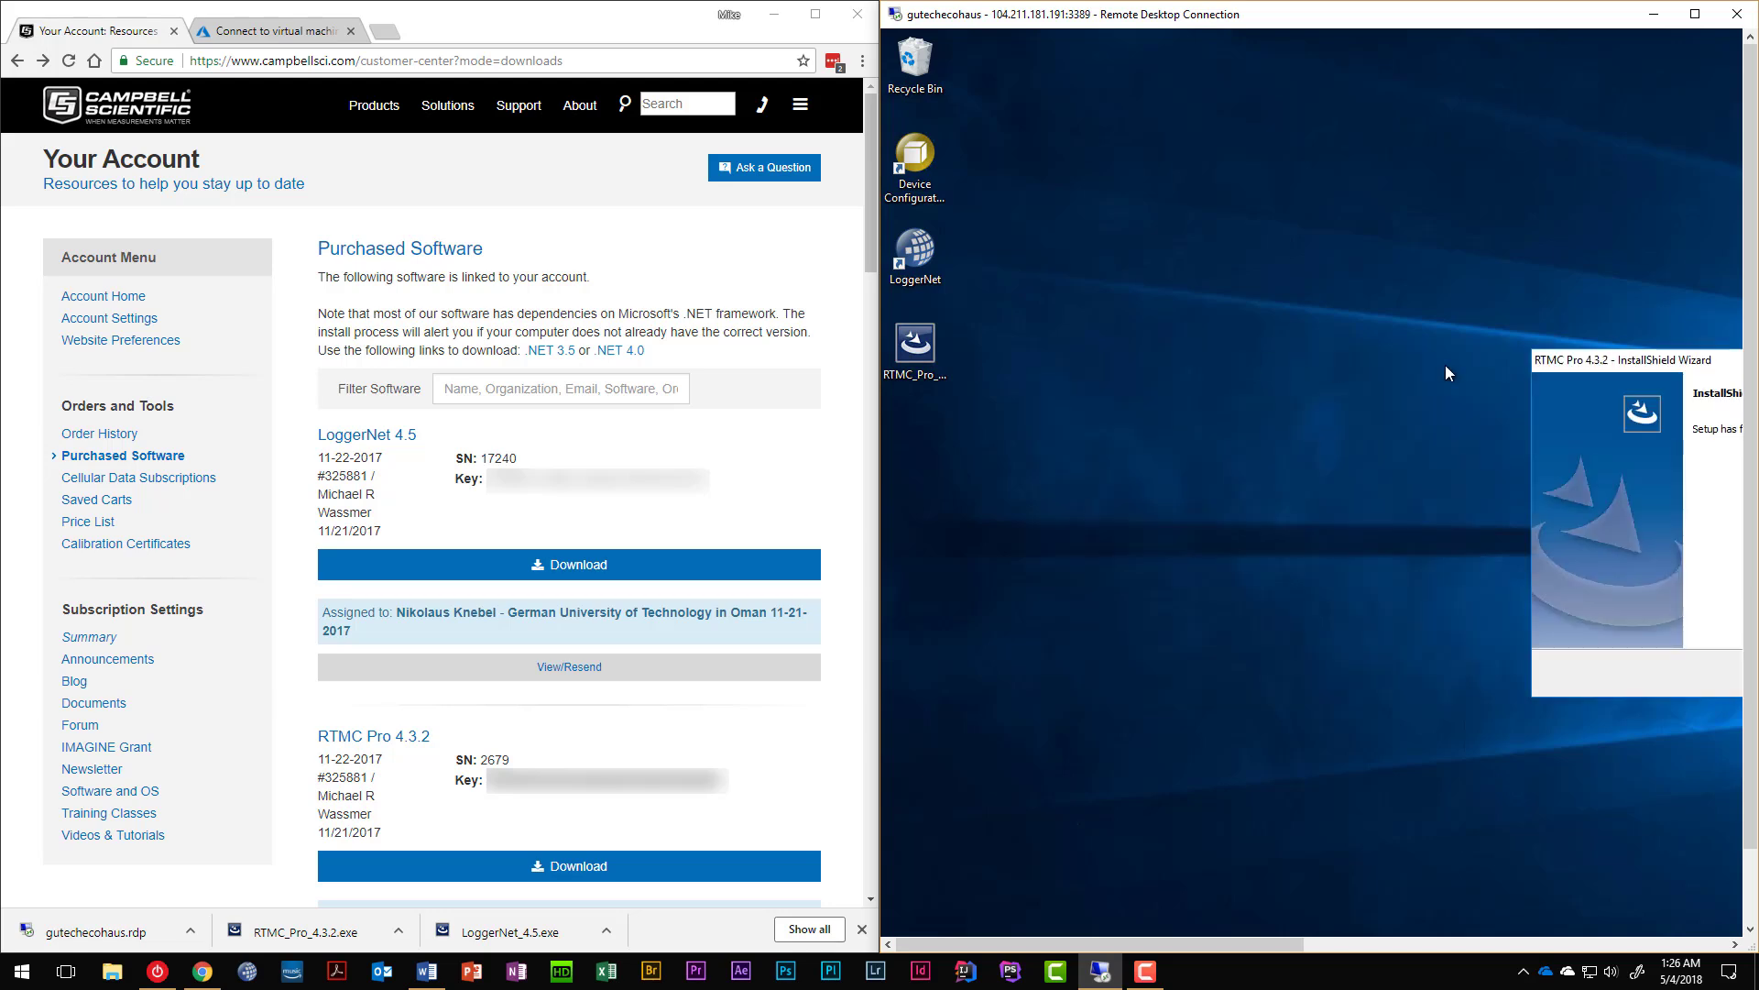
Finish the completed RTMC Pro 4.3.2 setup wizard once installation ends.
drag(1657, 359, 1225, 389)
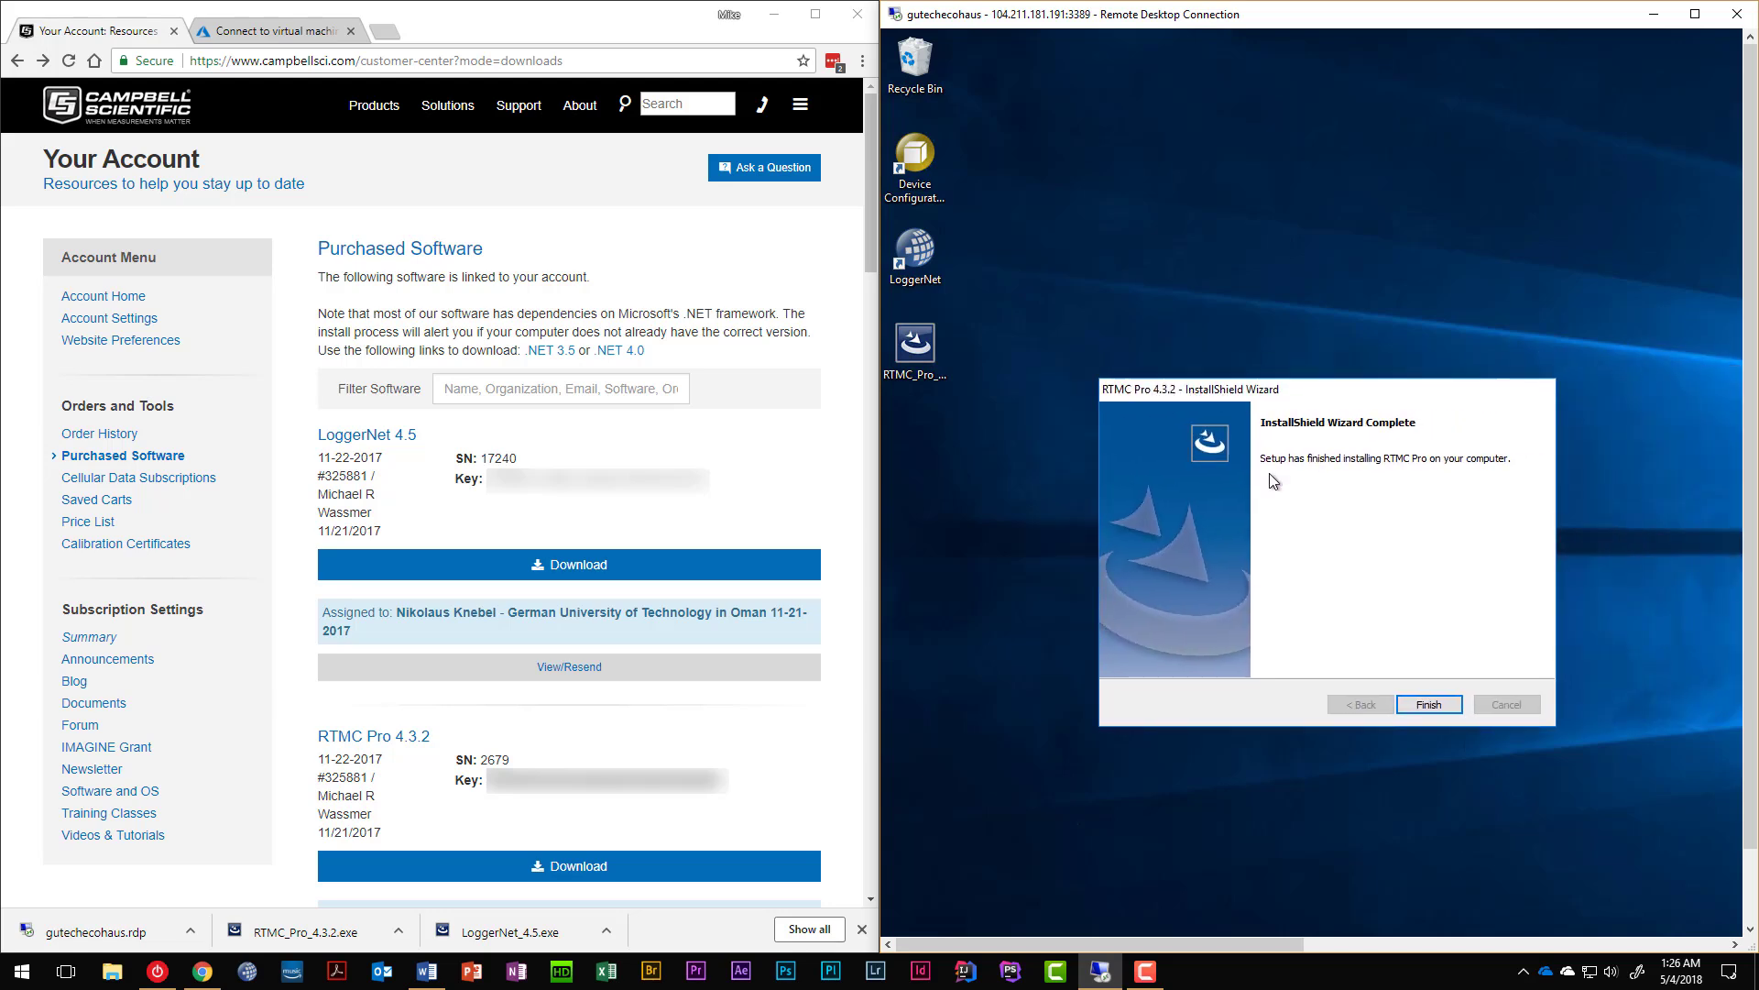
click(1428, 705)
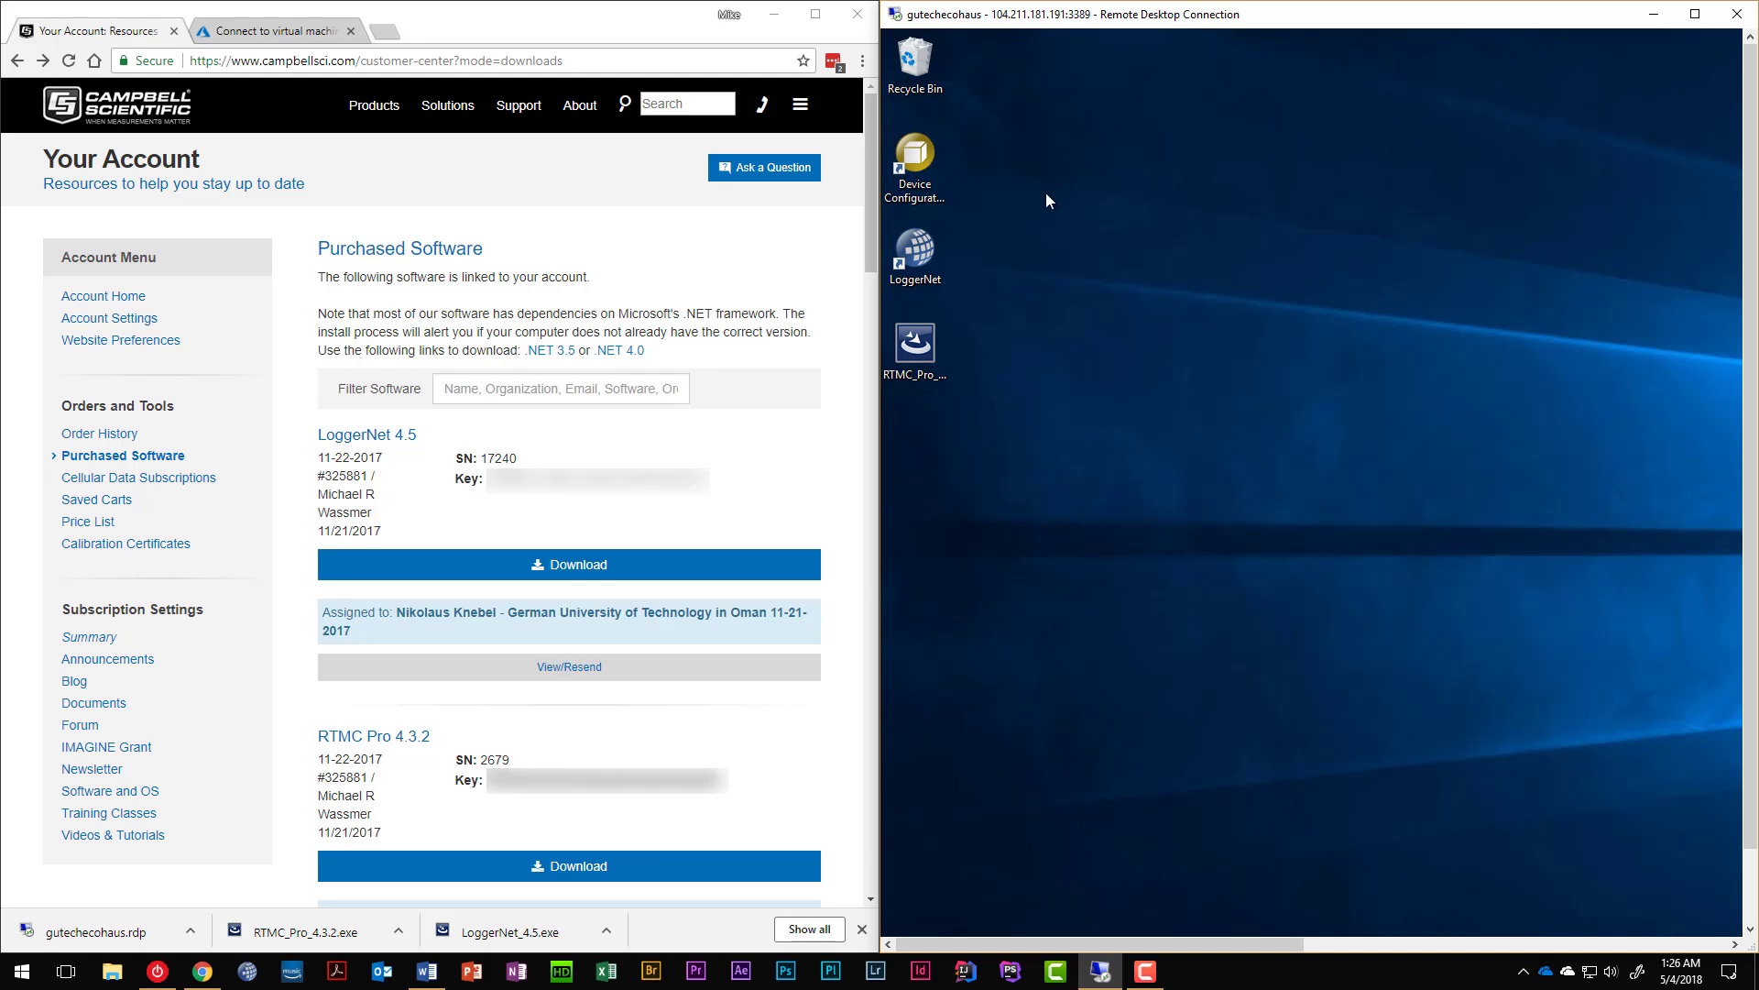
Try deleting the RTMC_Pro_4.3.2 installer from the desktop, retry twice, then cancel since it's in use.
click(921, 343)
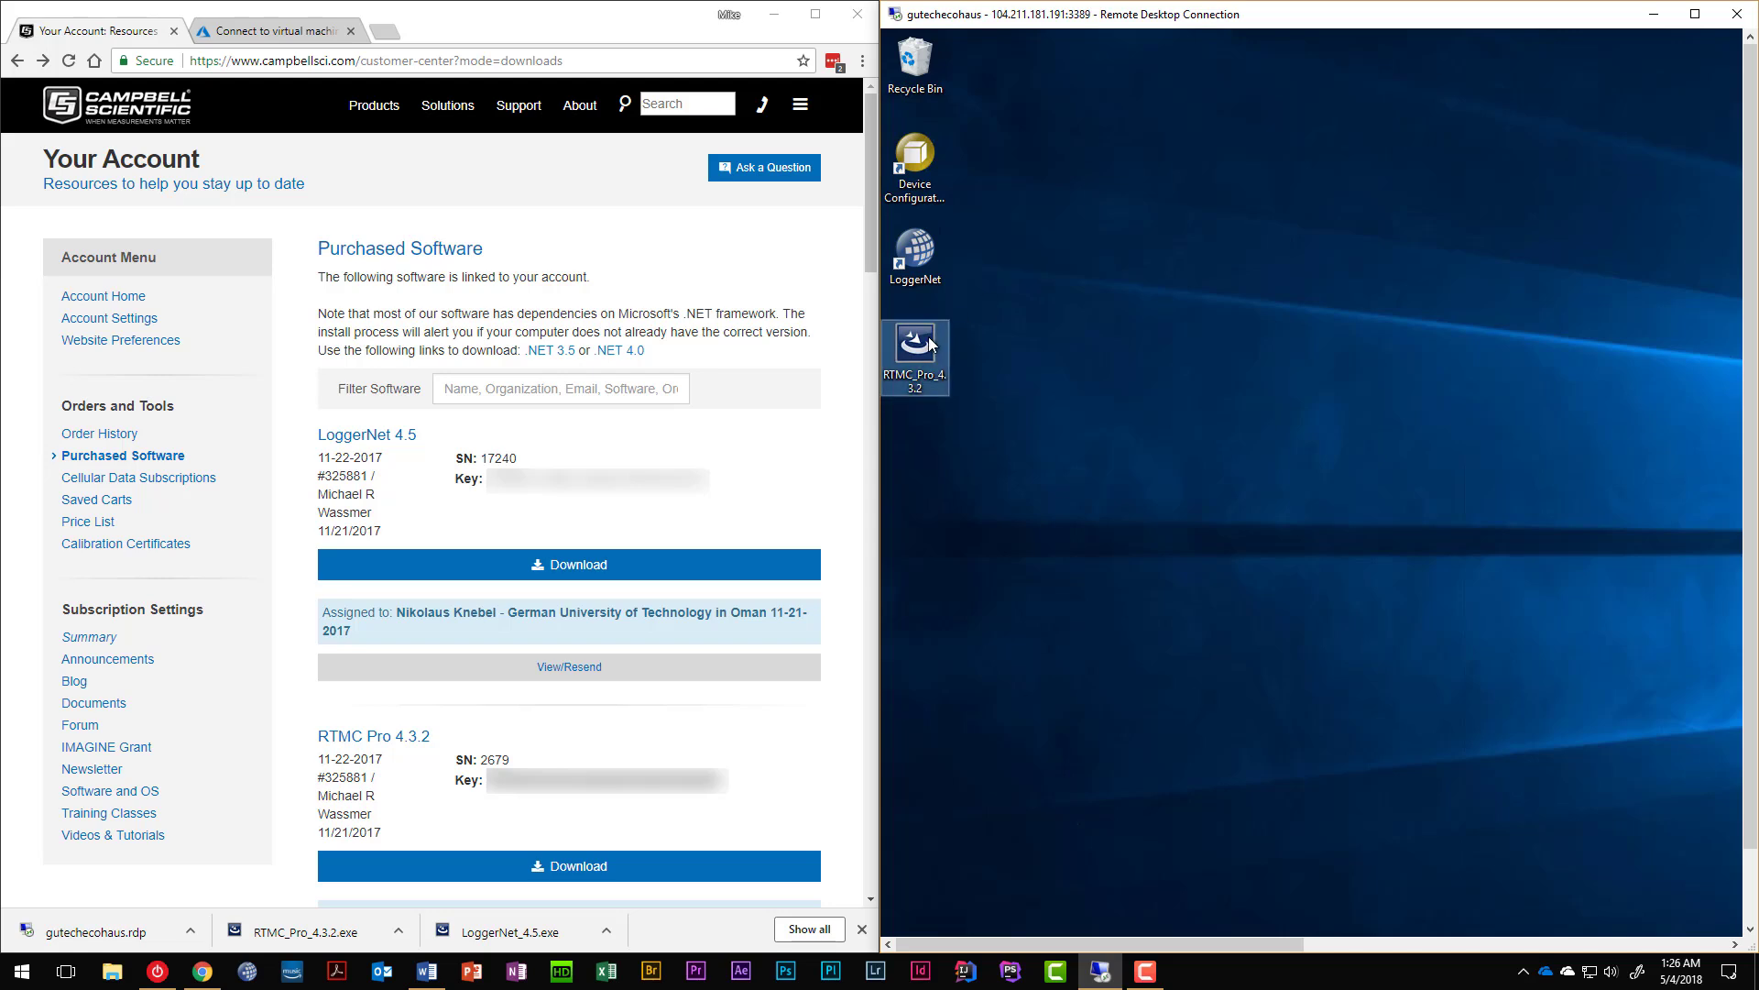
key(Delete)
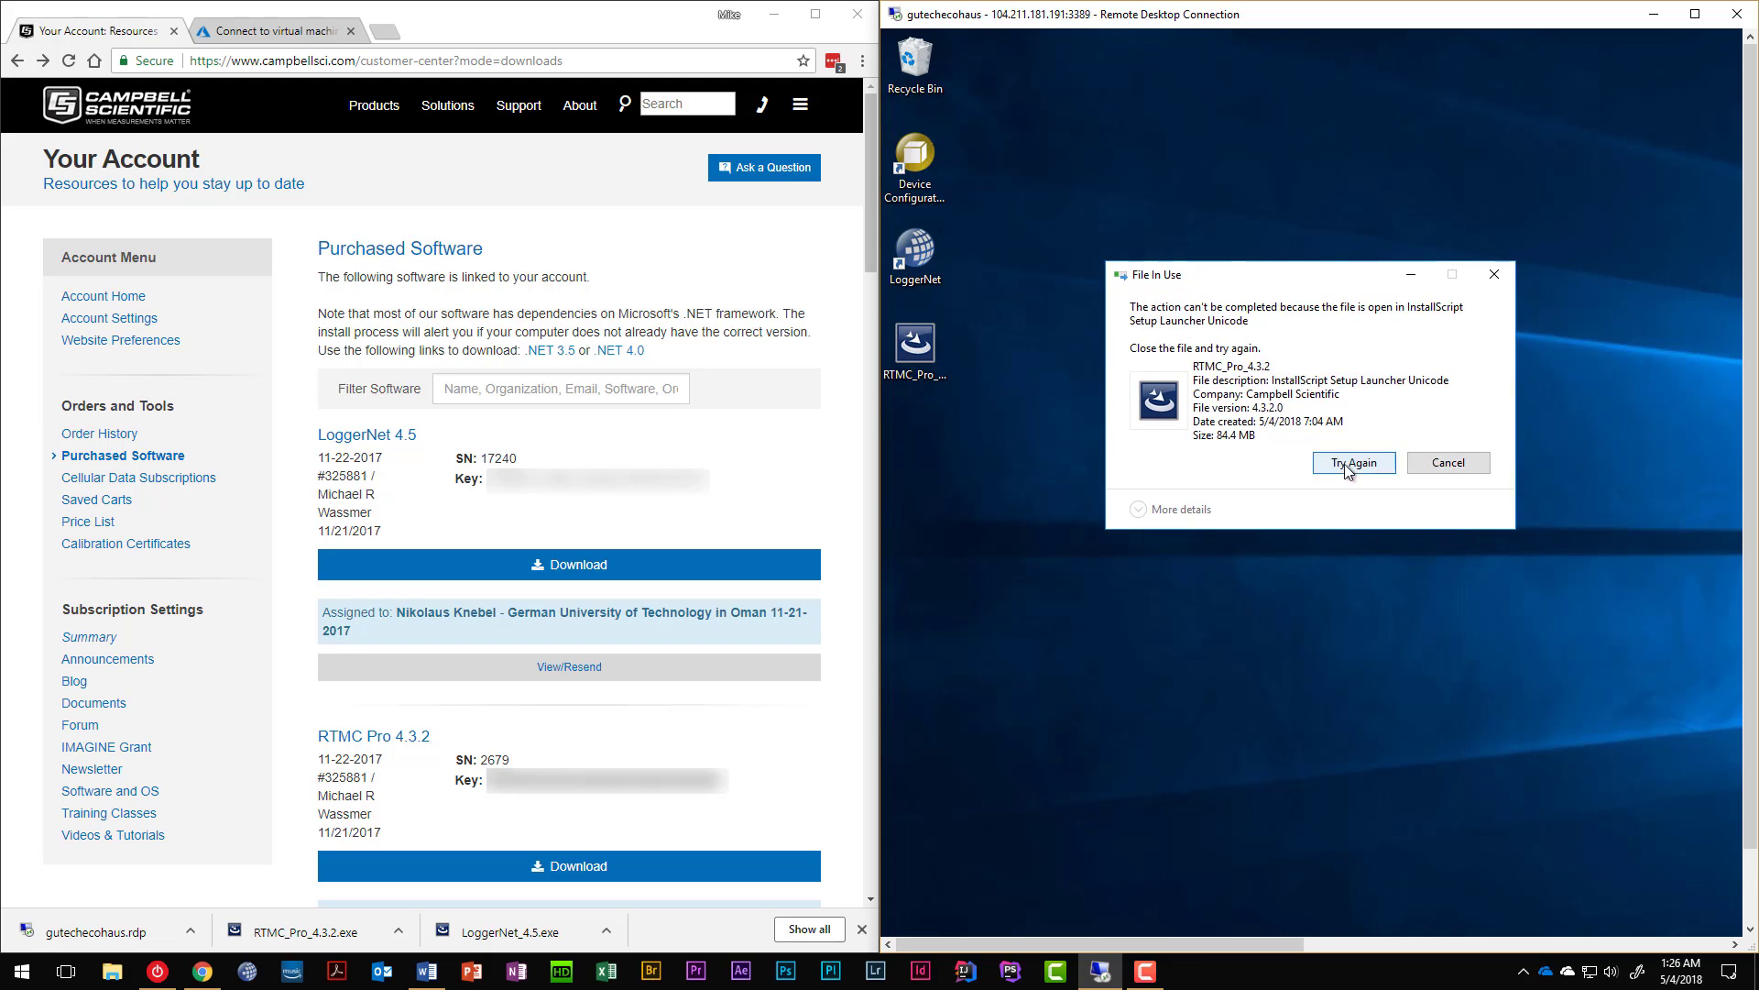
click(1347, 465)
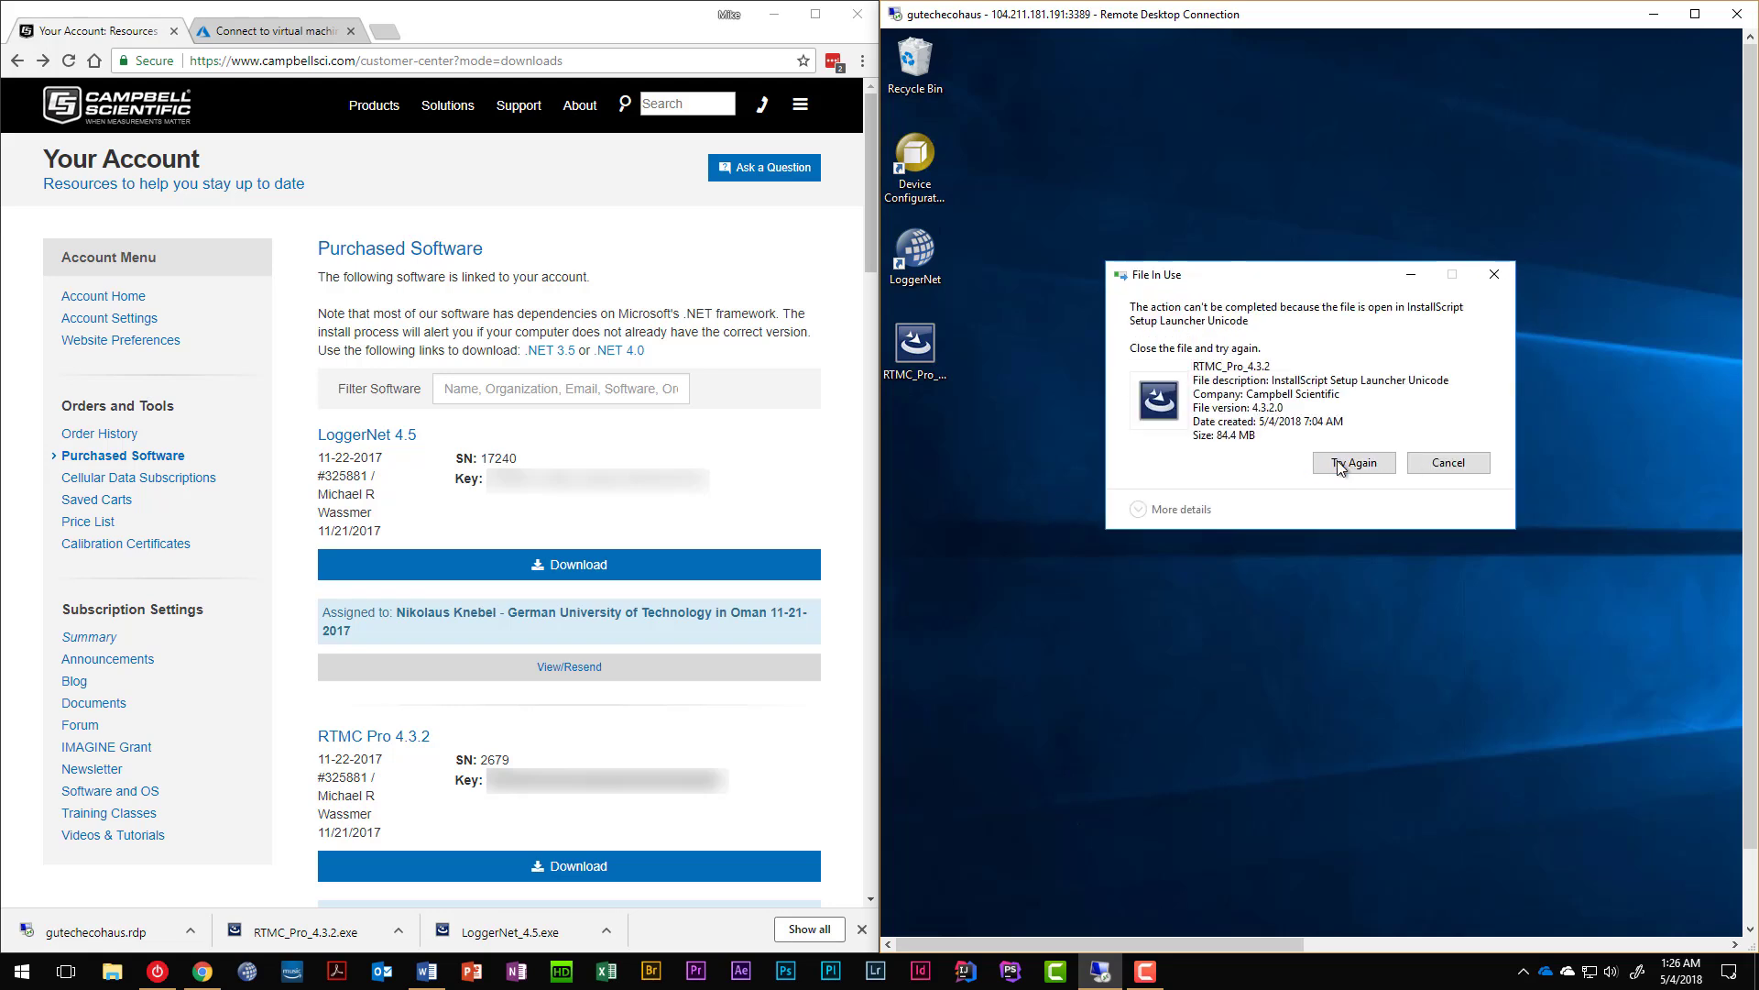
click(1340, 465)
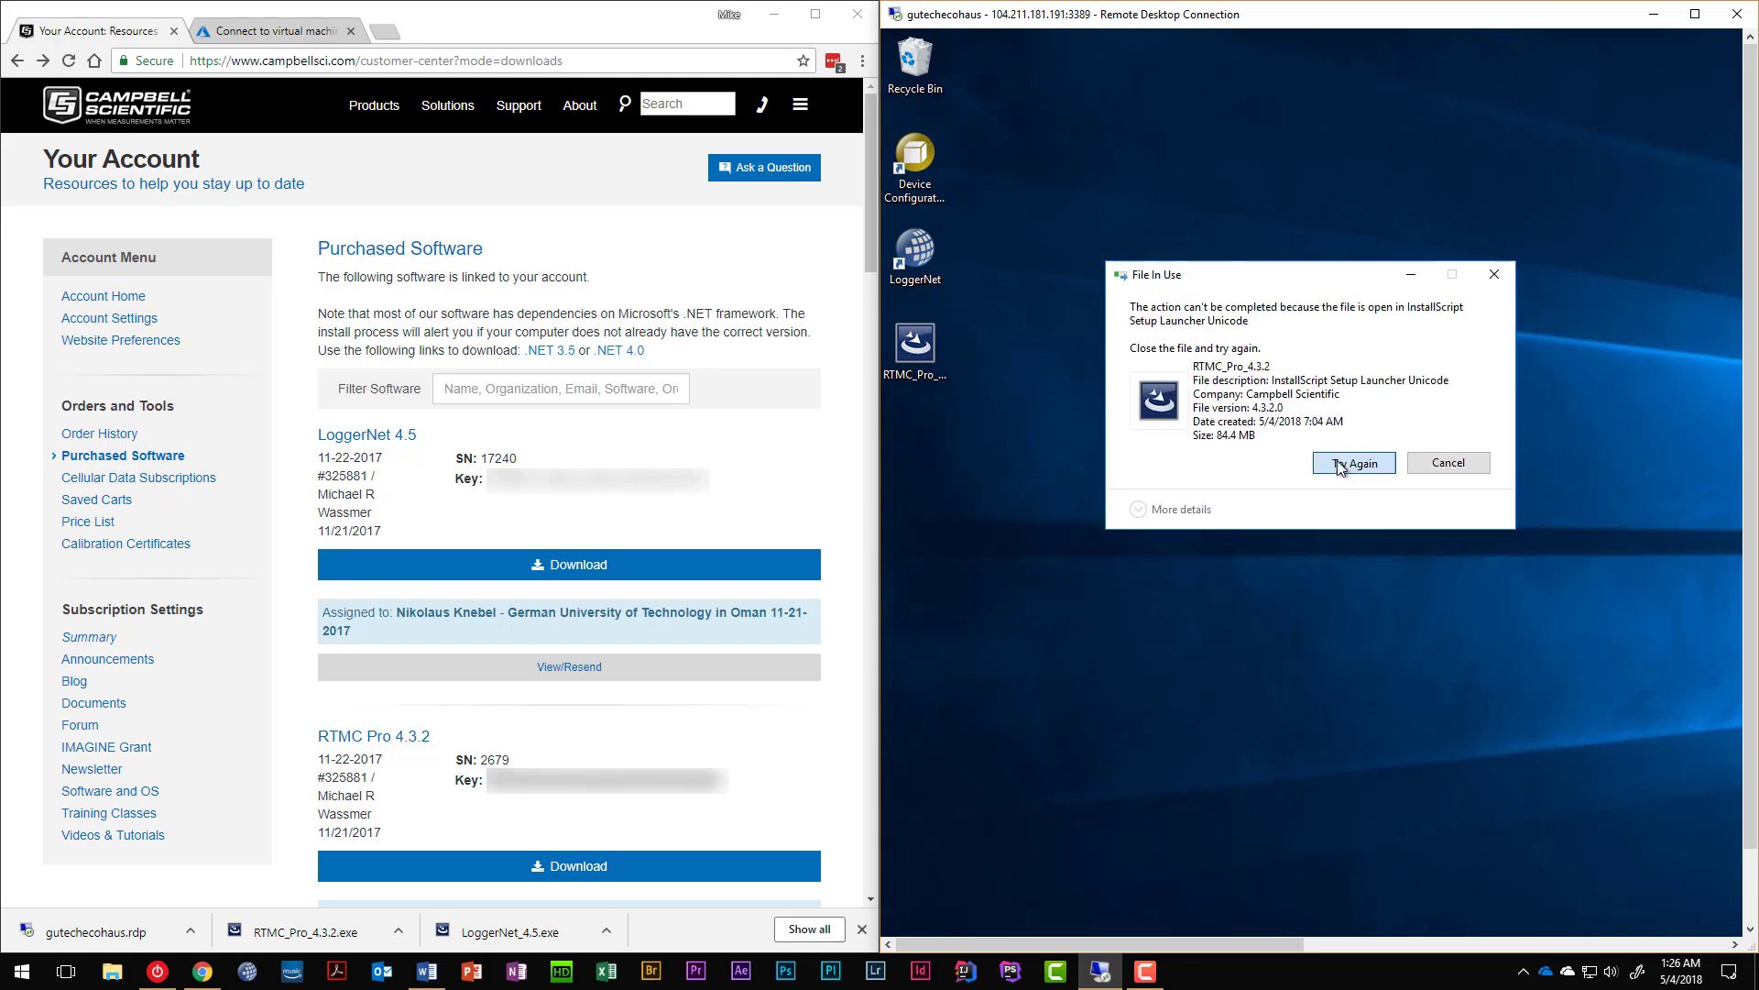
click(1445, 464)
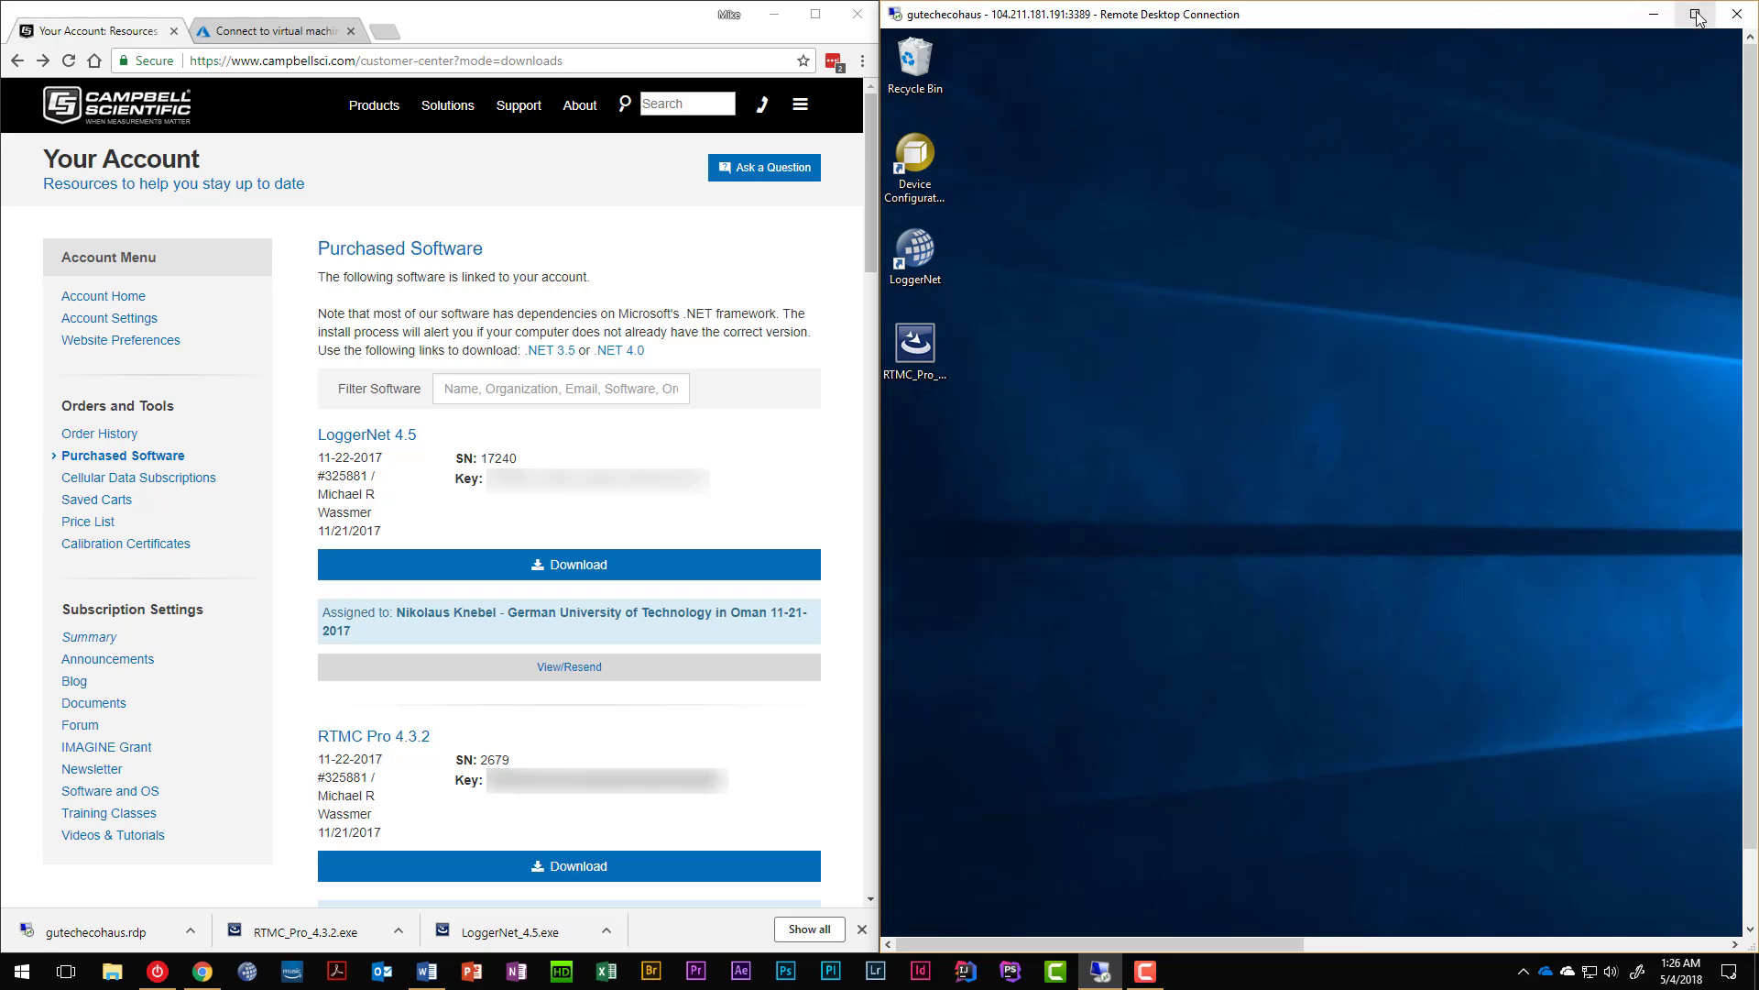
Close the Campbell account tab, minimize the local browser and maximize the remote session.
click(174, 31)
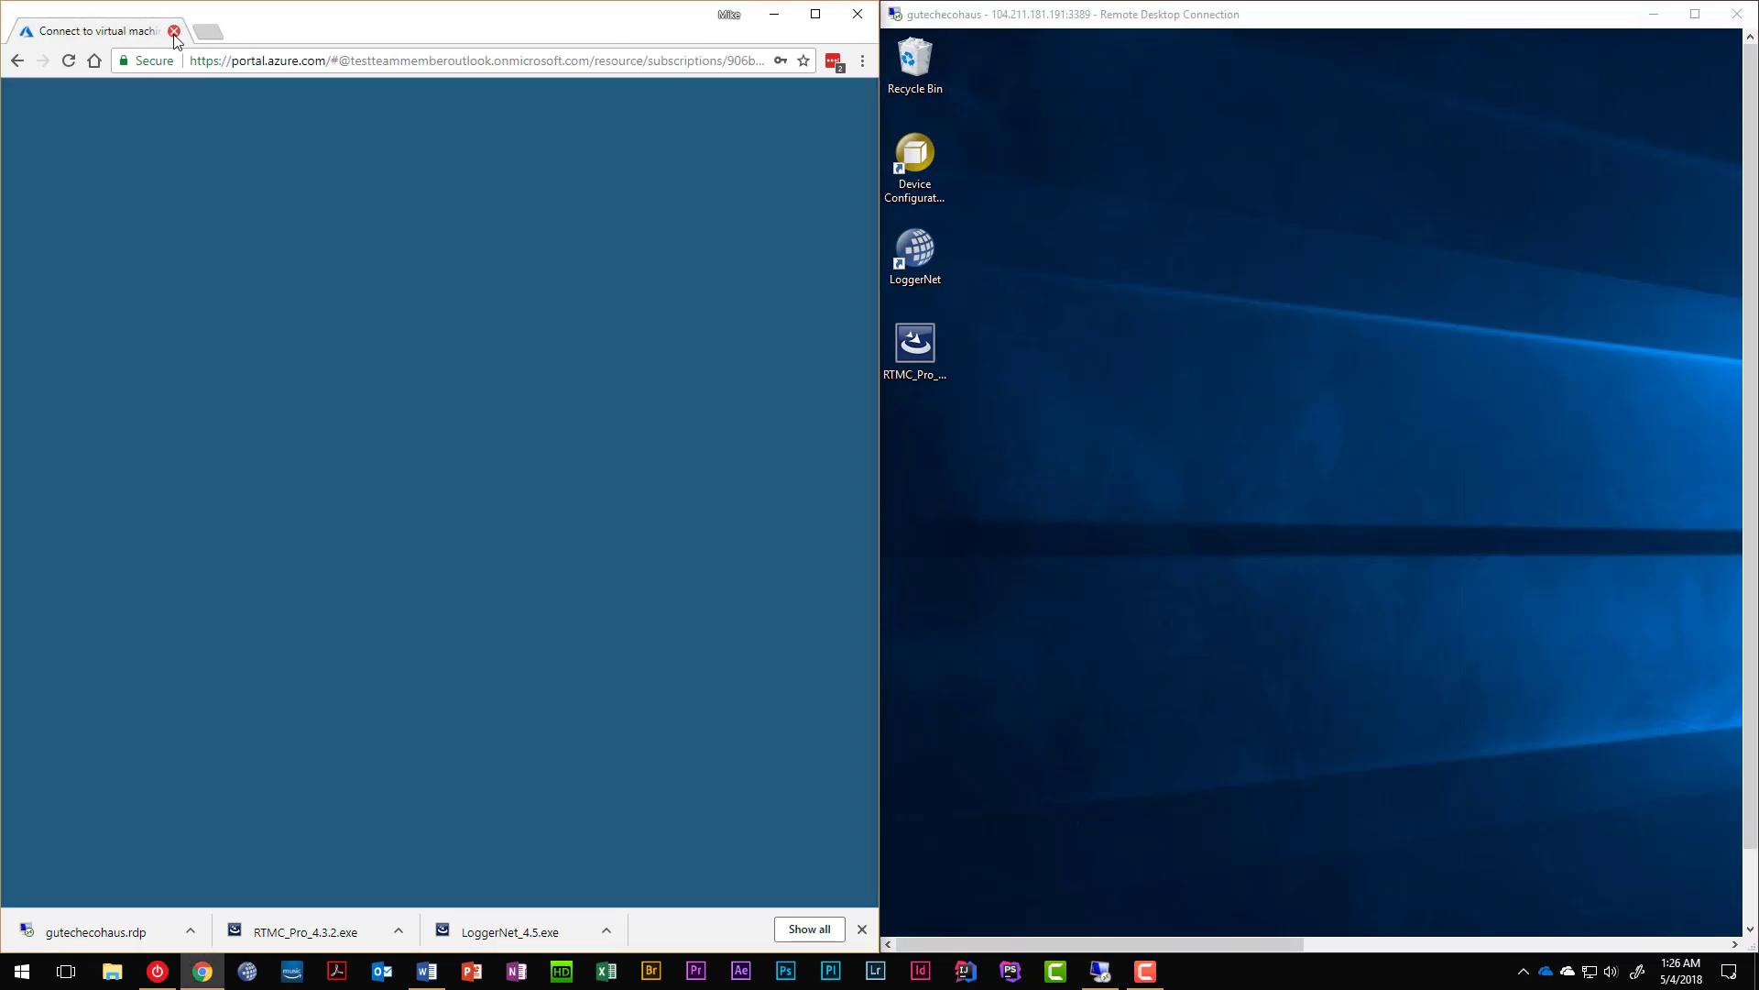
click(788, 14)
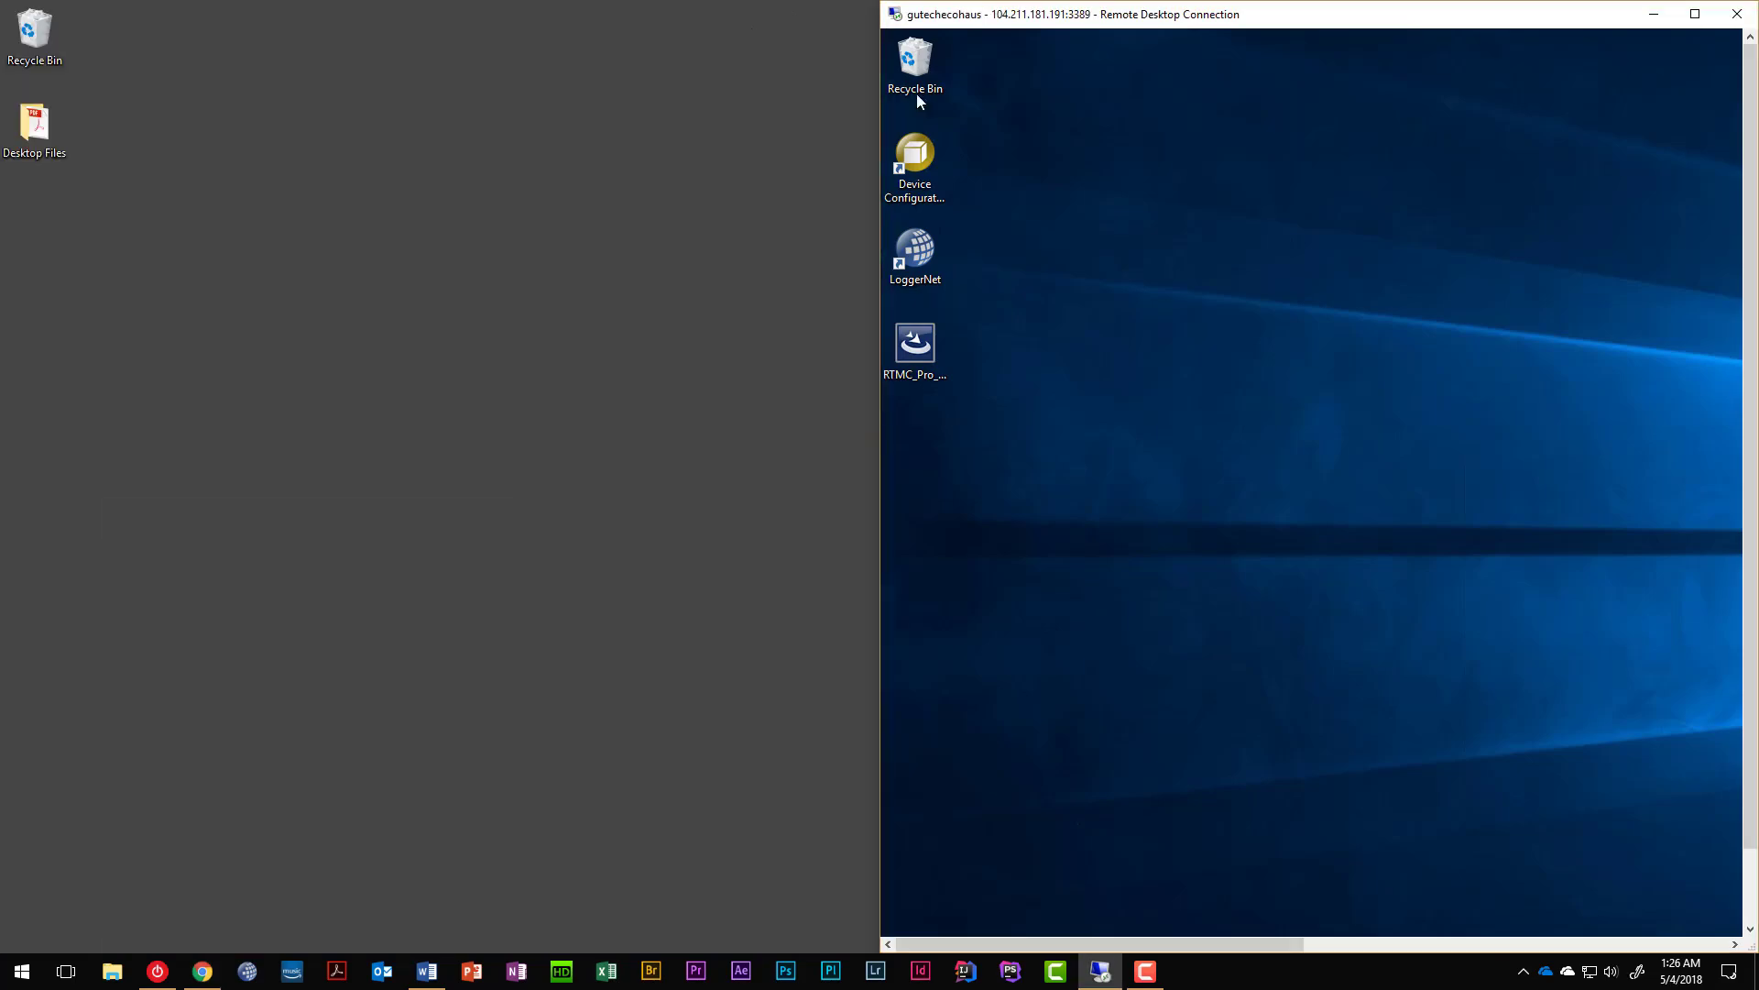
click(1696, 14)
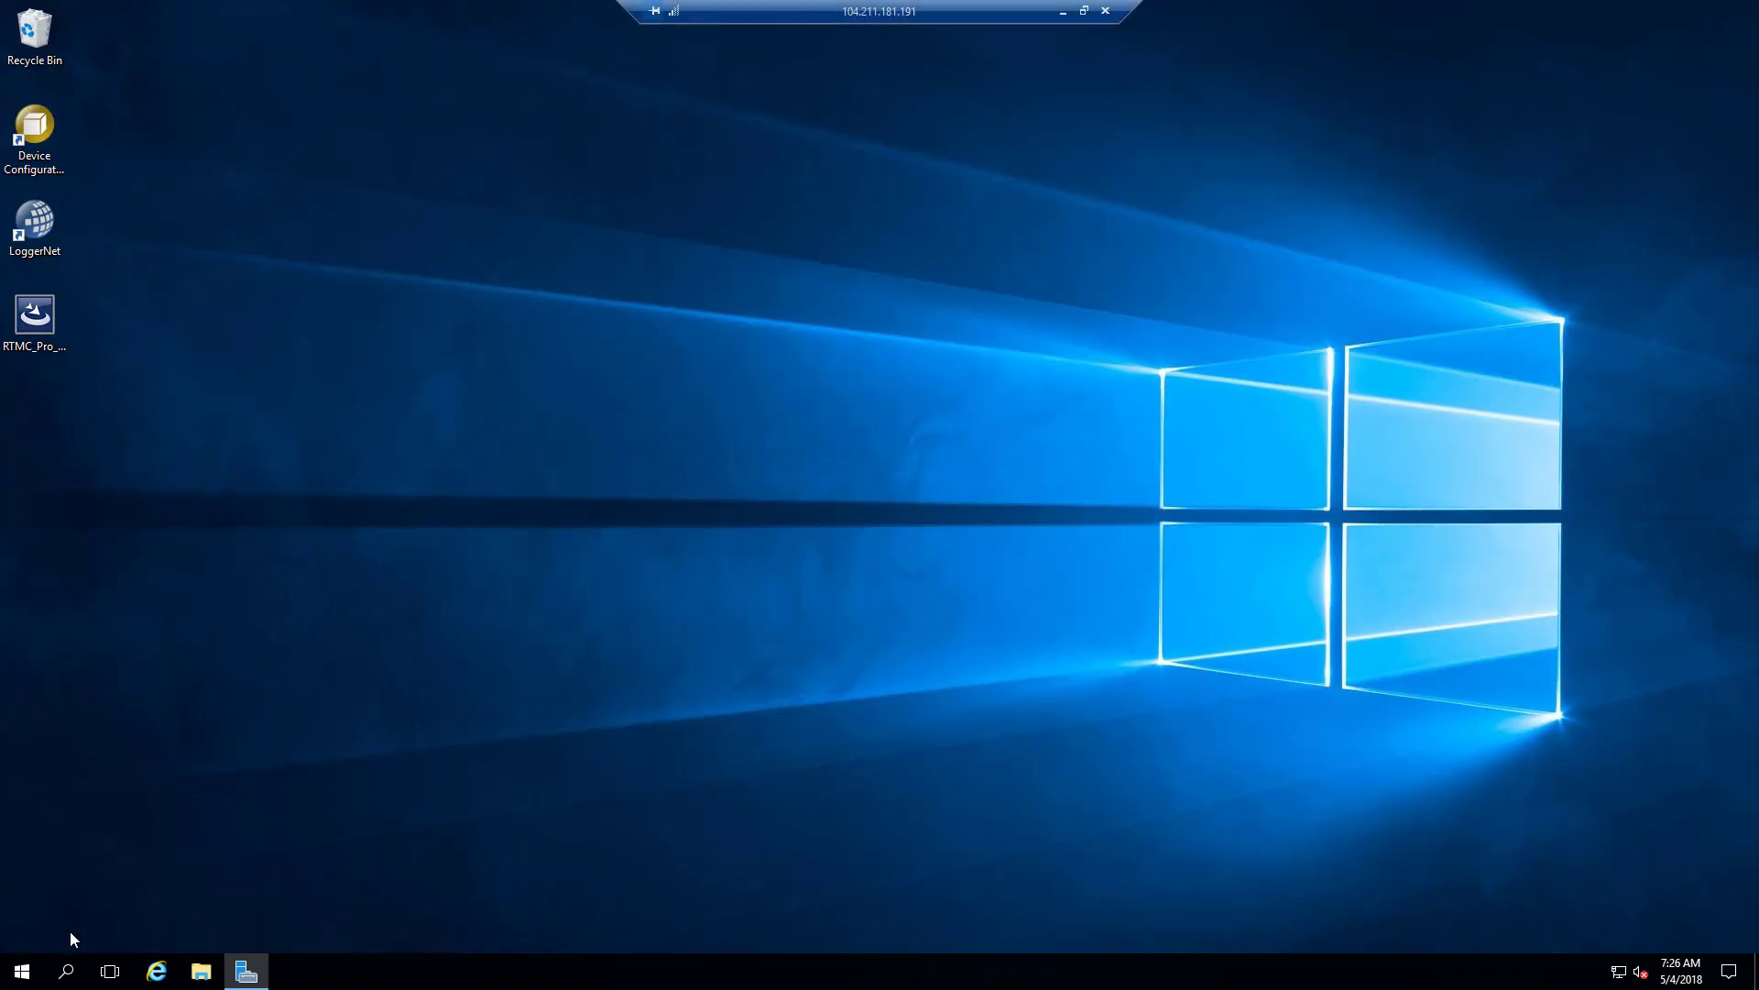
Check Server Manager's local services alert showing Downloaded Maps Manager stopped, then close Server Manager.
click(249, 973)
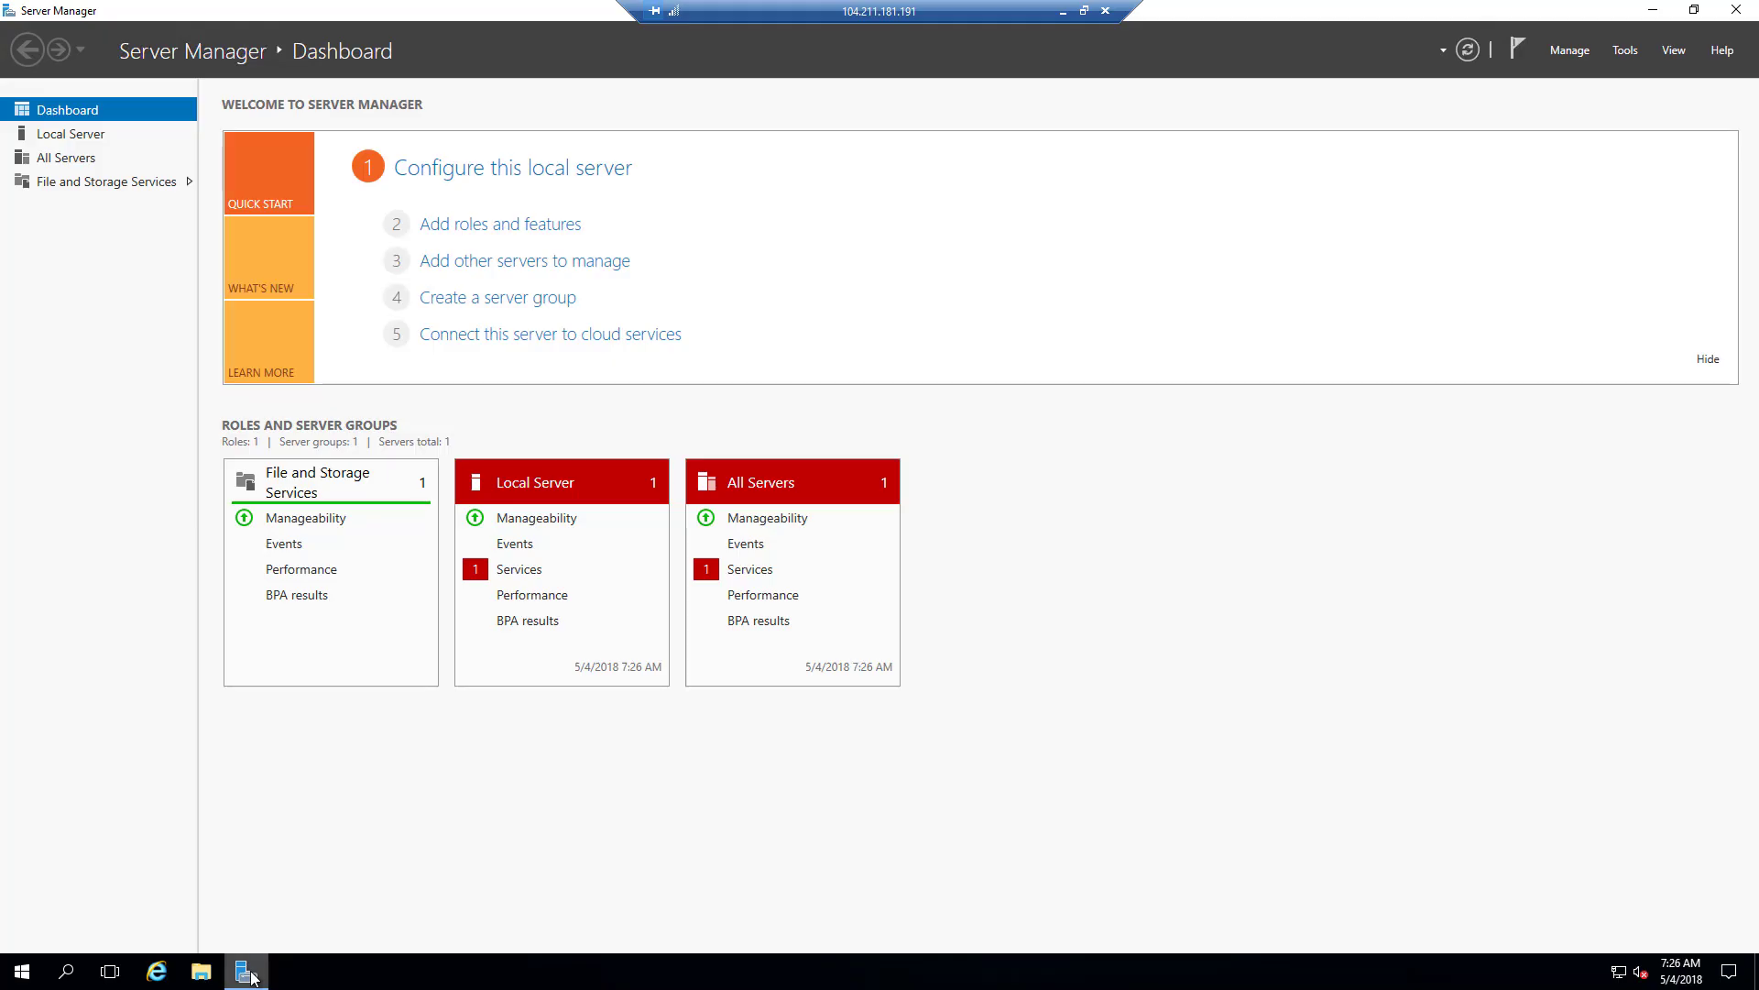
click(510, 578)
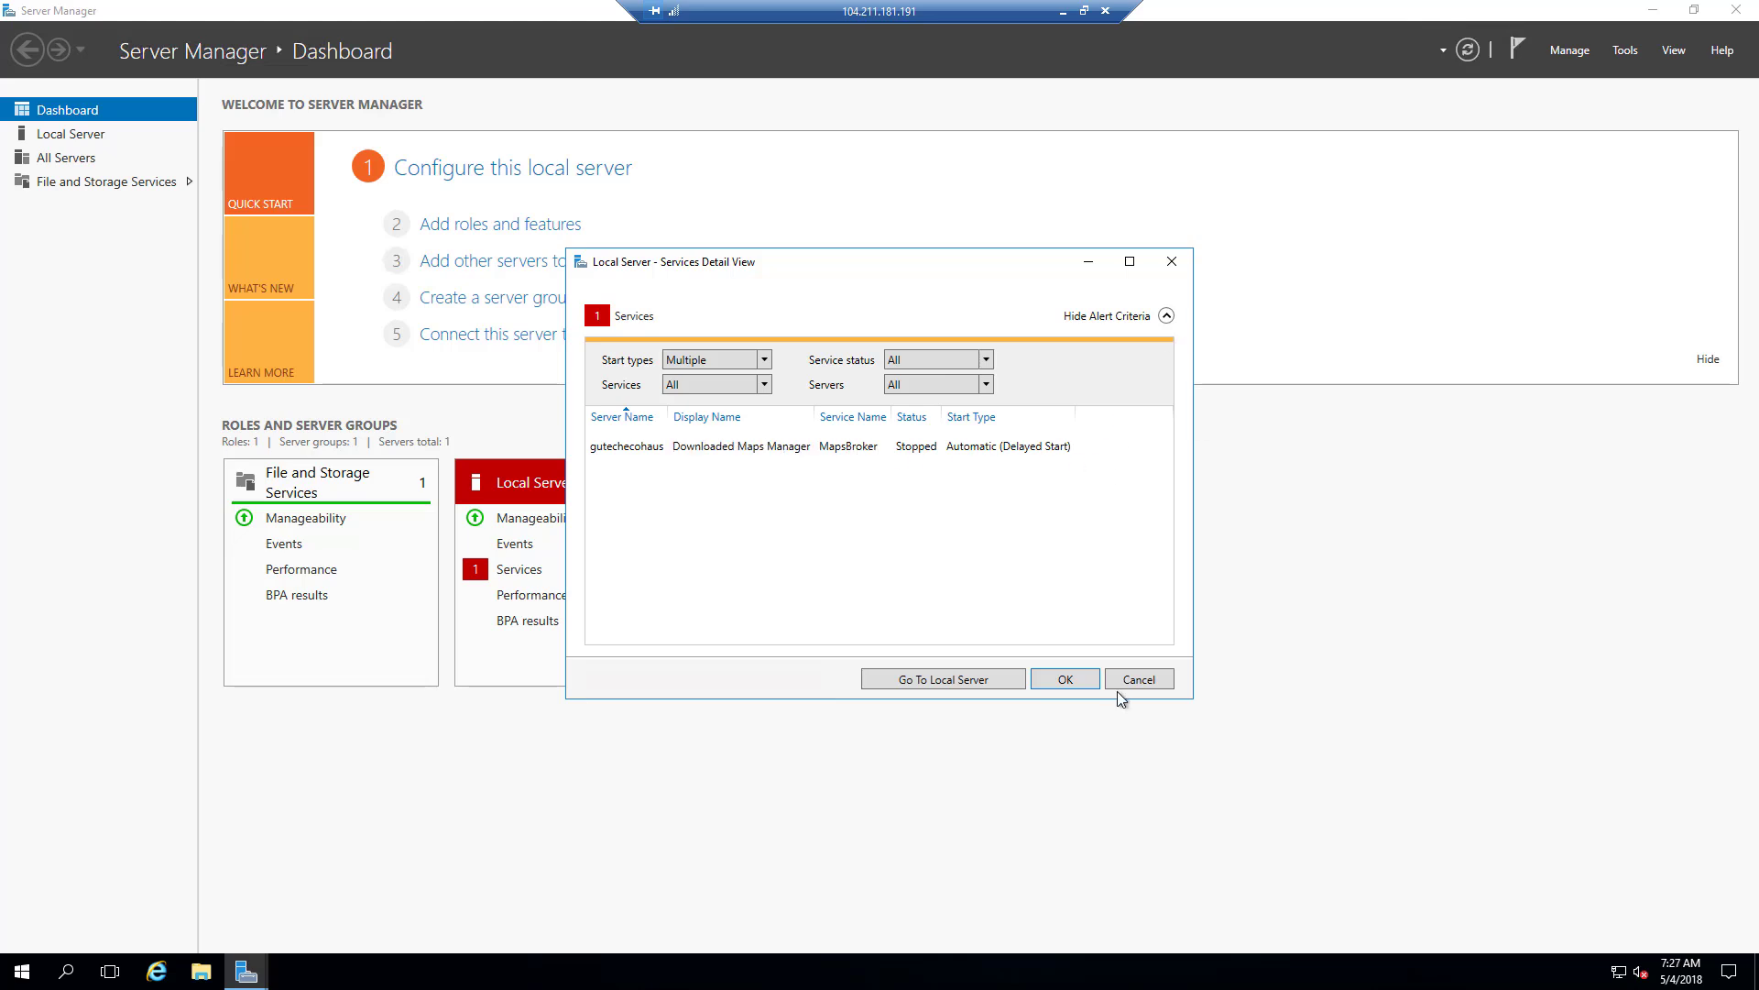
click(1139, 678)
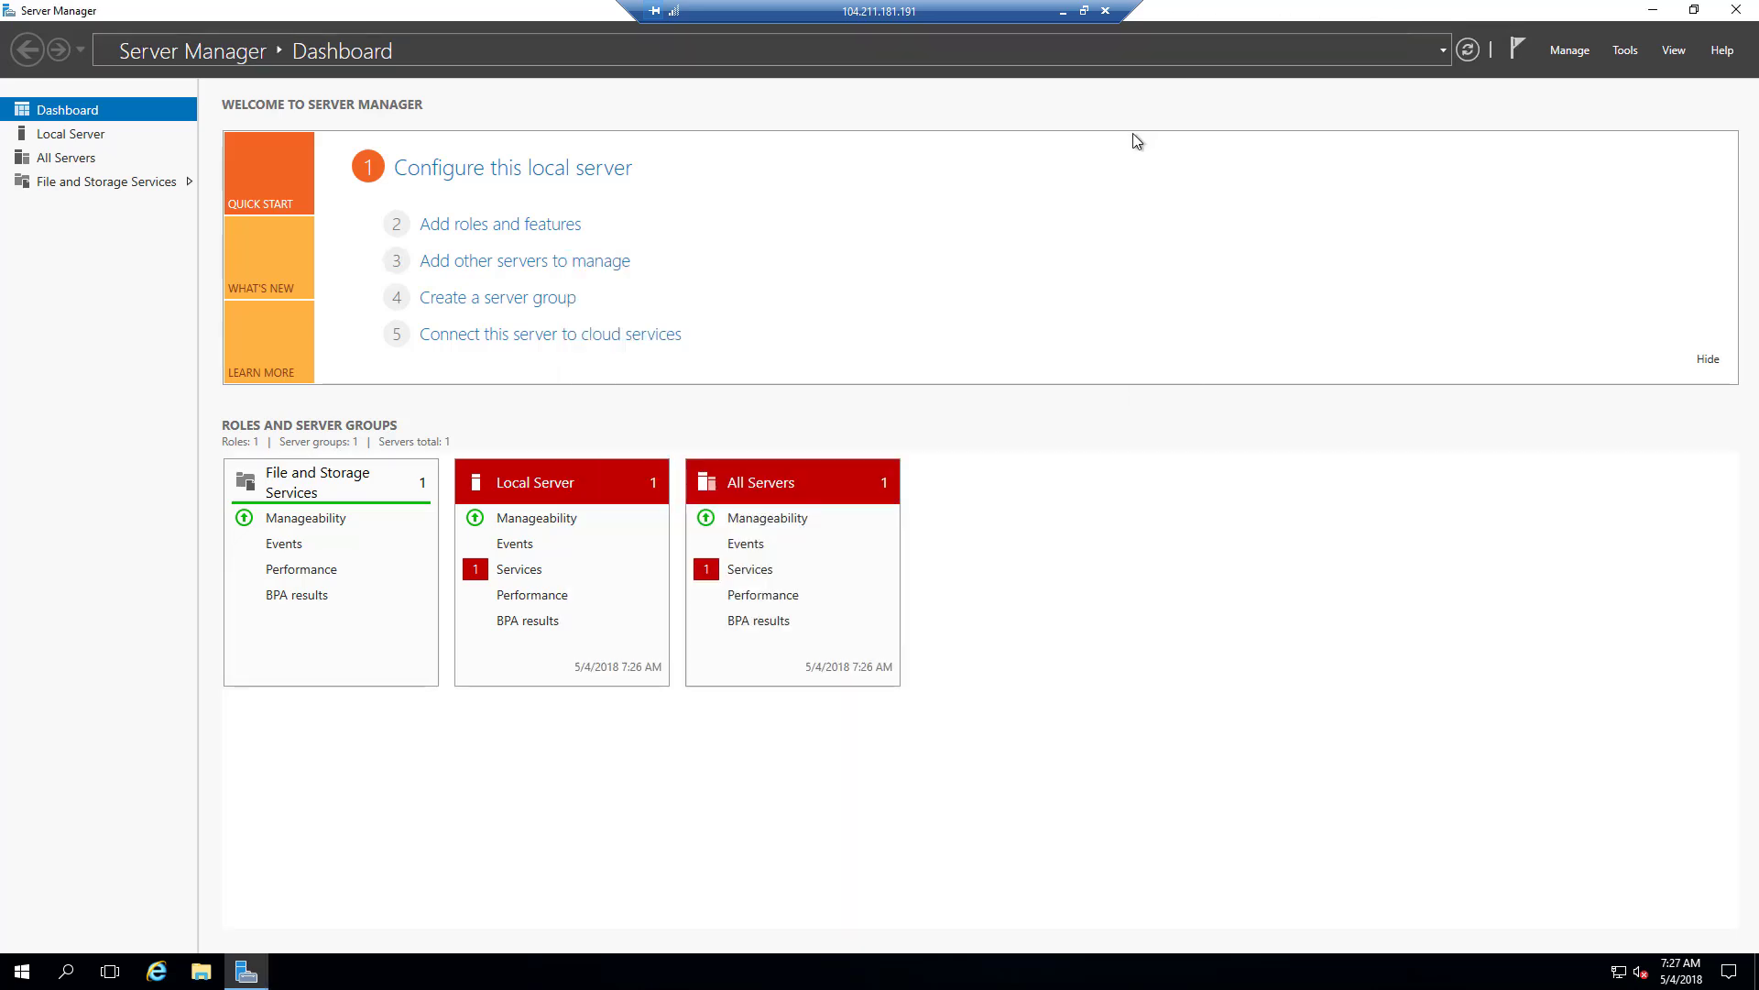
click(1740, 11)
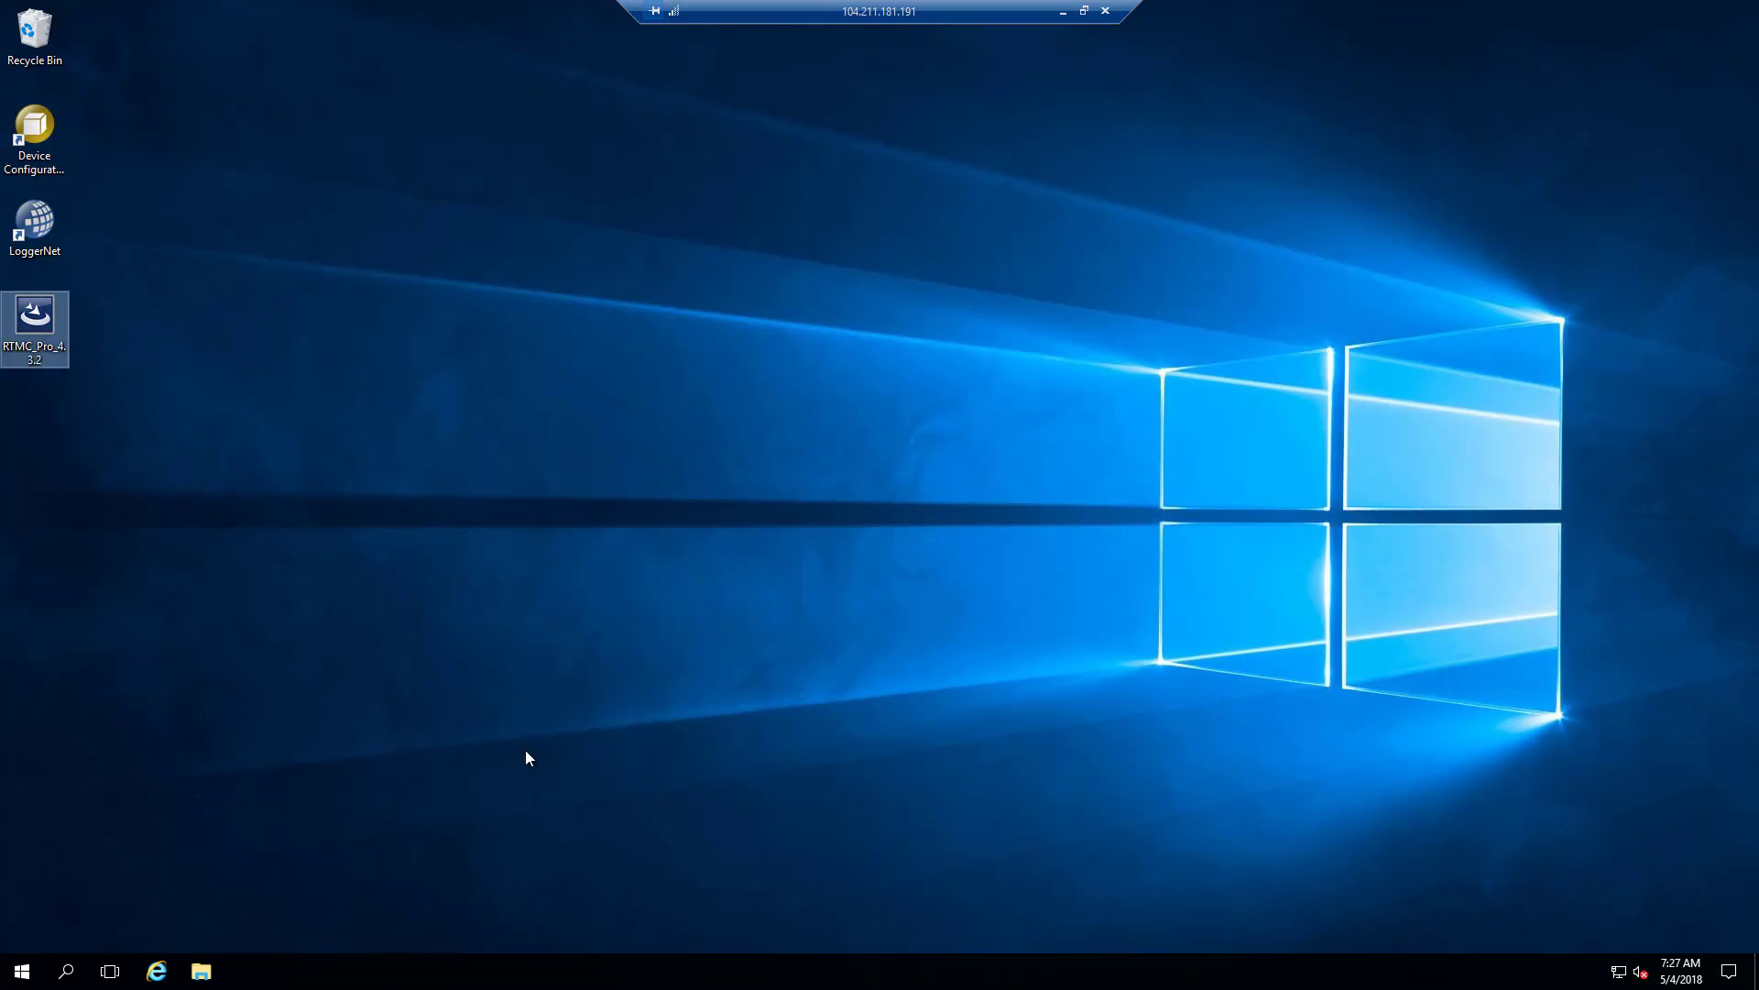
Delete the RTMC_Pro_4.3.2 installer icon from the desktop and bring up the Start menu.
double_click(39, 318)
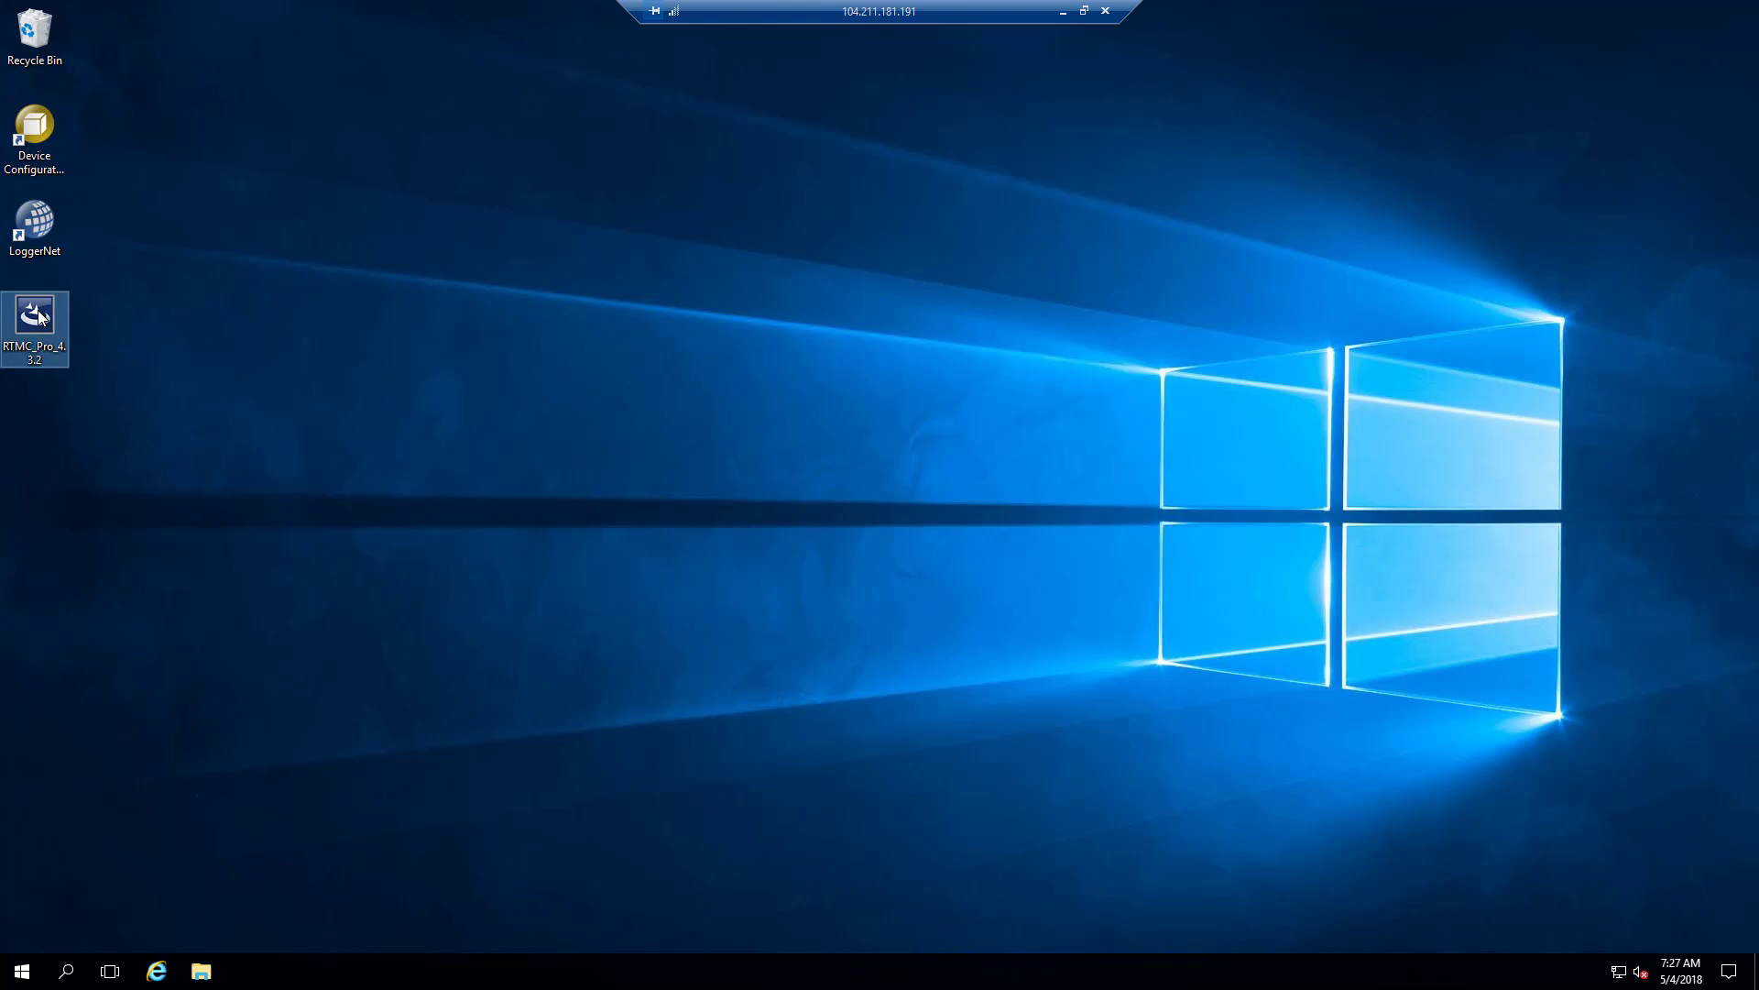
key(Delete)
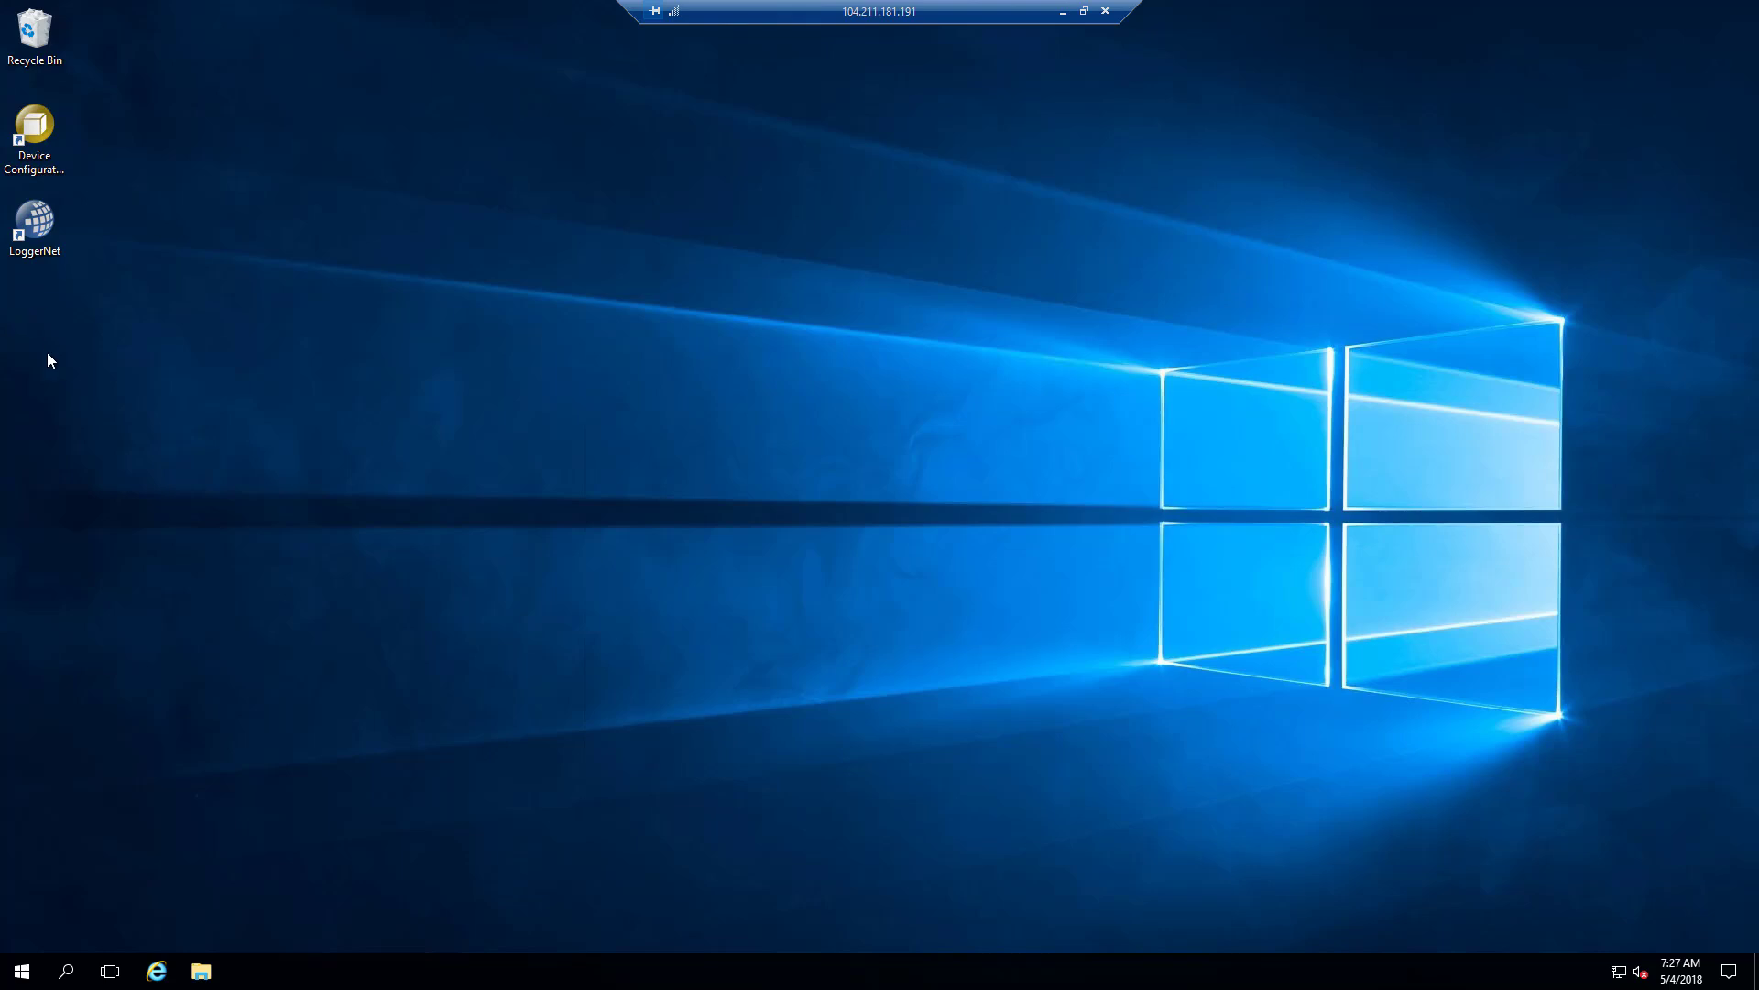
click(22, 971)
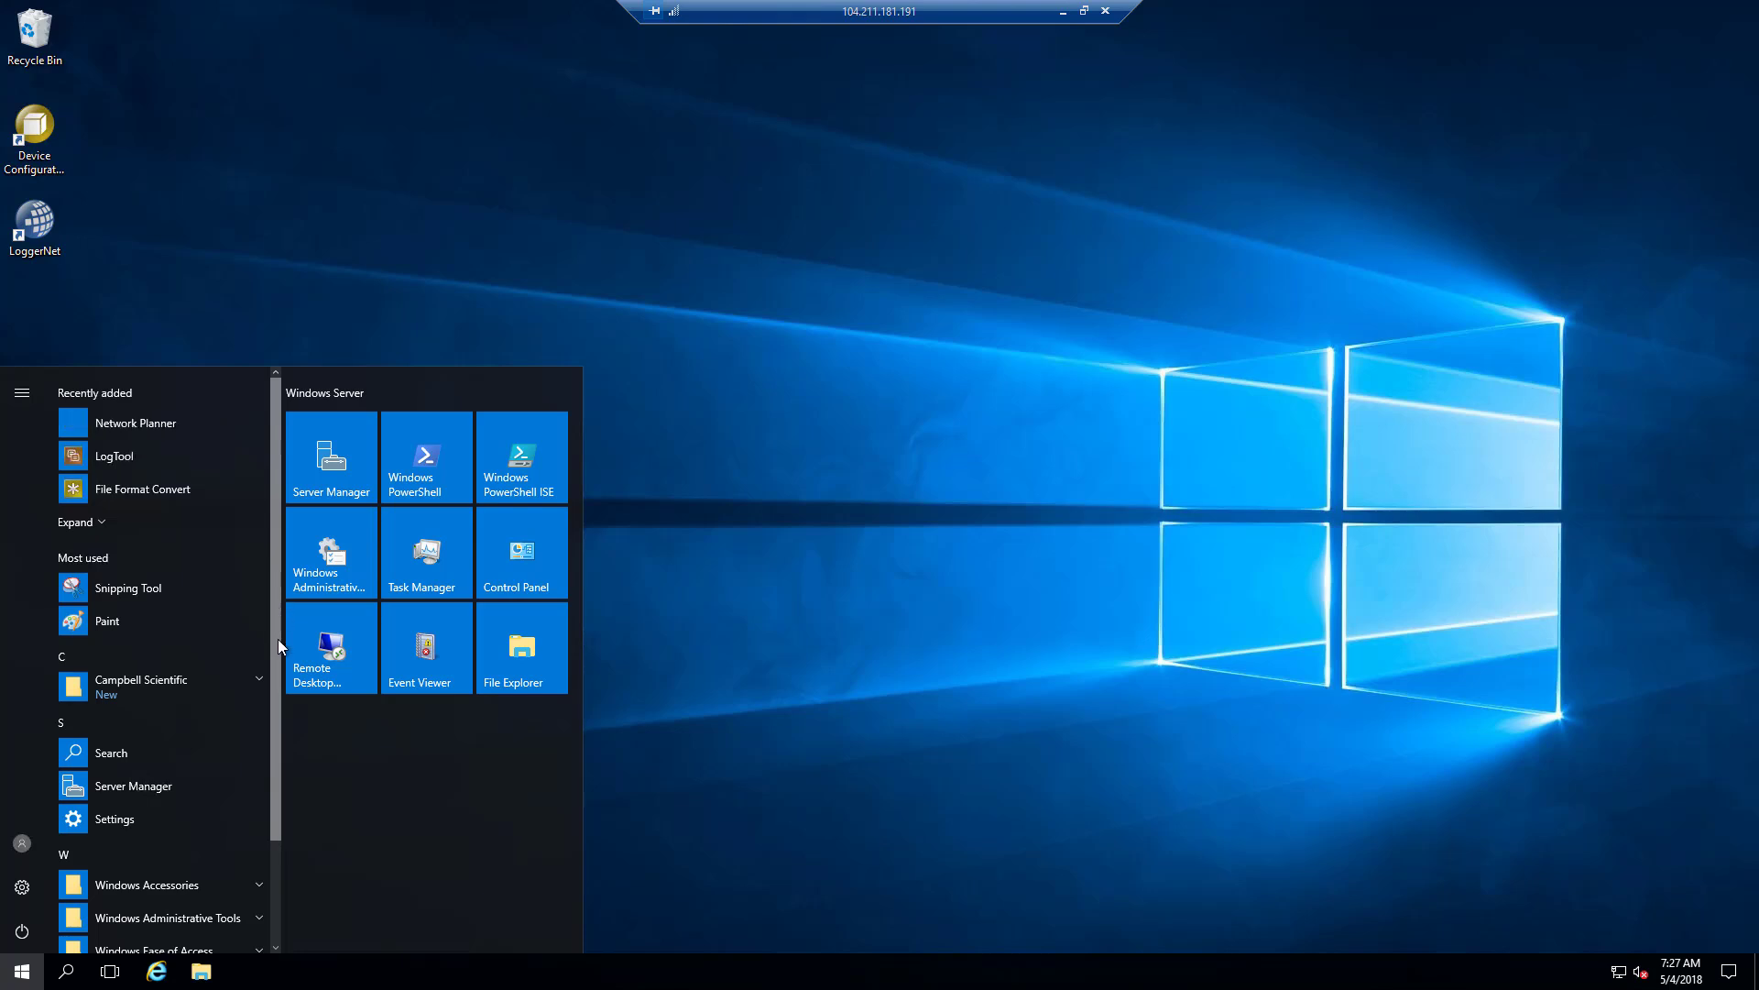
Expand the Campbell Scientific Start menu folder, browse its new apps, then close the menu.
scroll(262, 509, down, 2)
scroll(265, 420, up, 2)
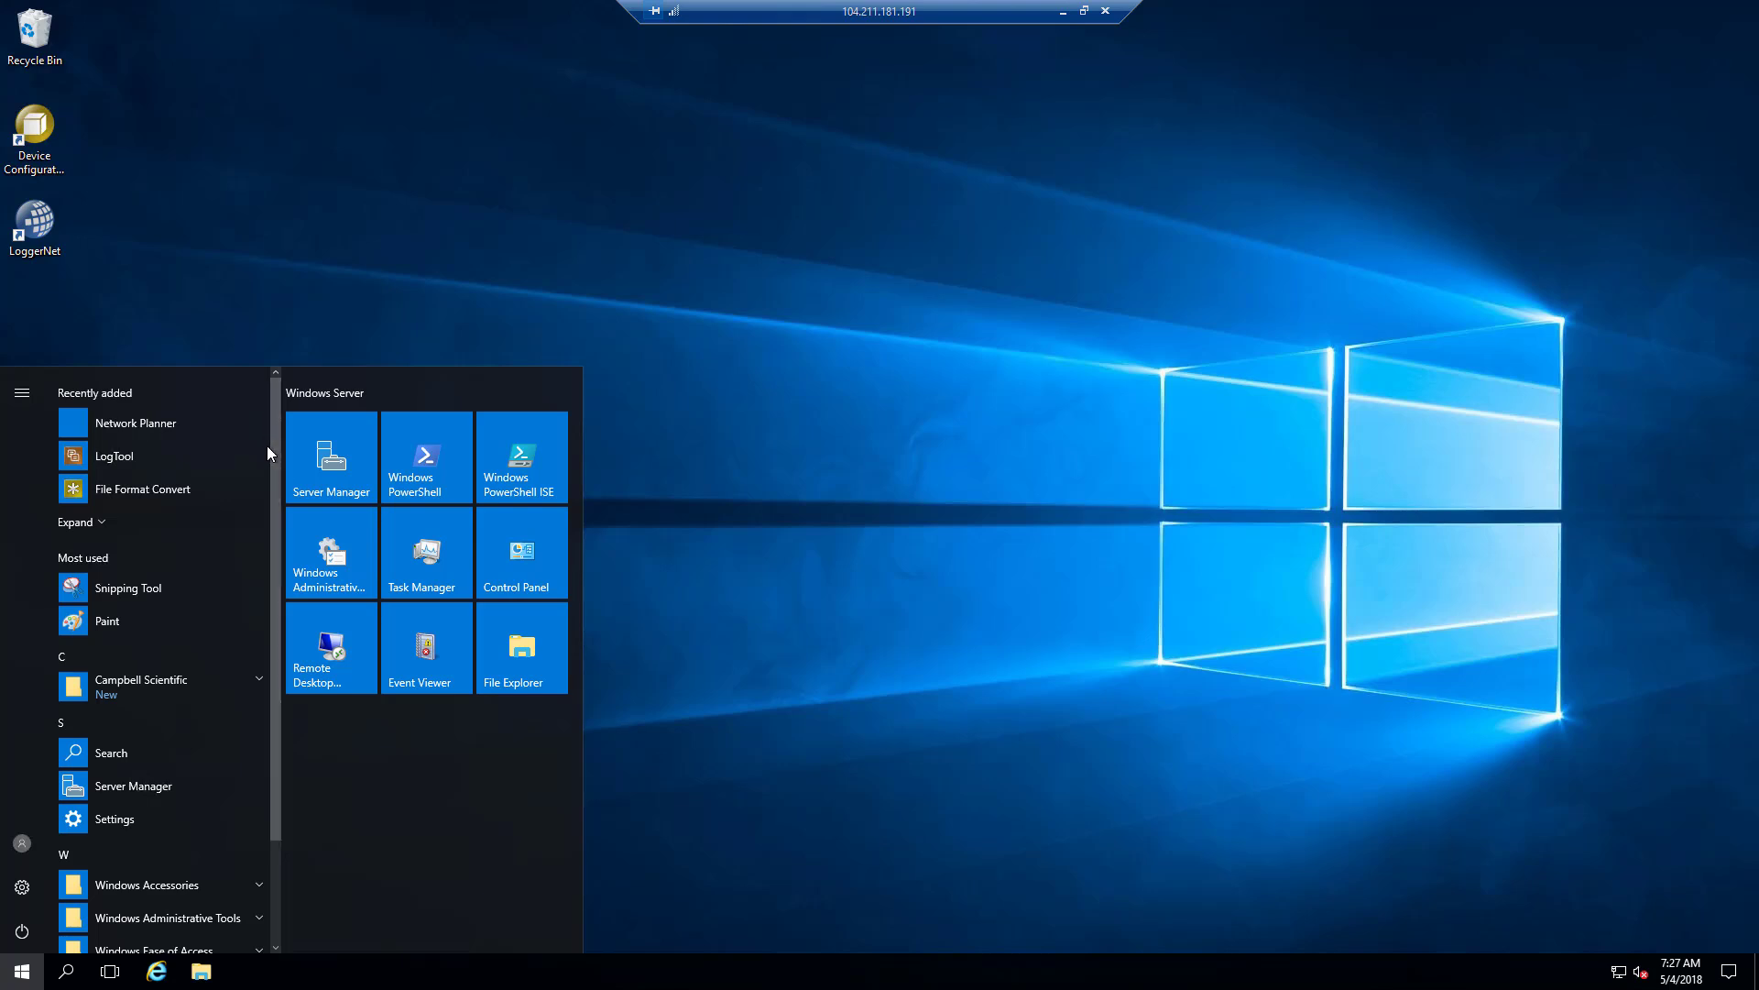
click(221, 687)
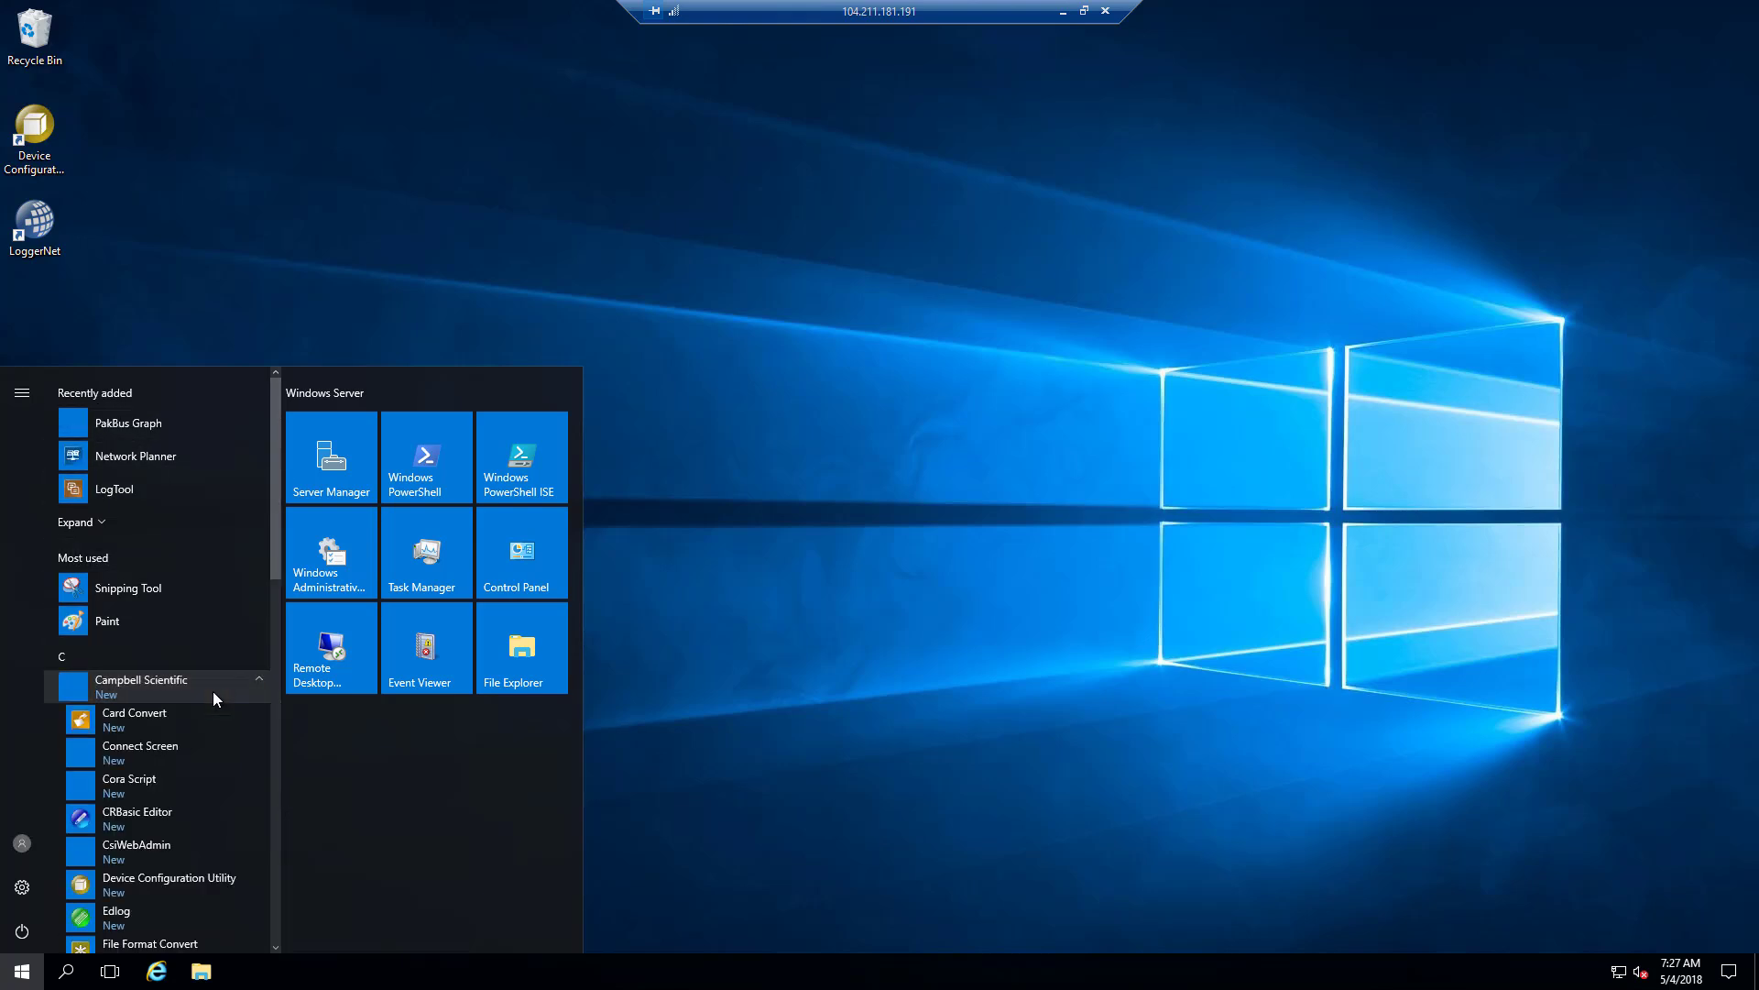
scroll(156, 733, down, 3)
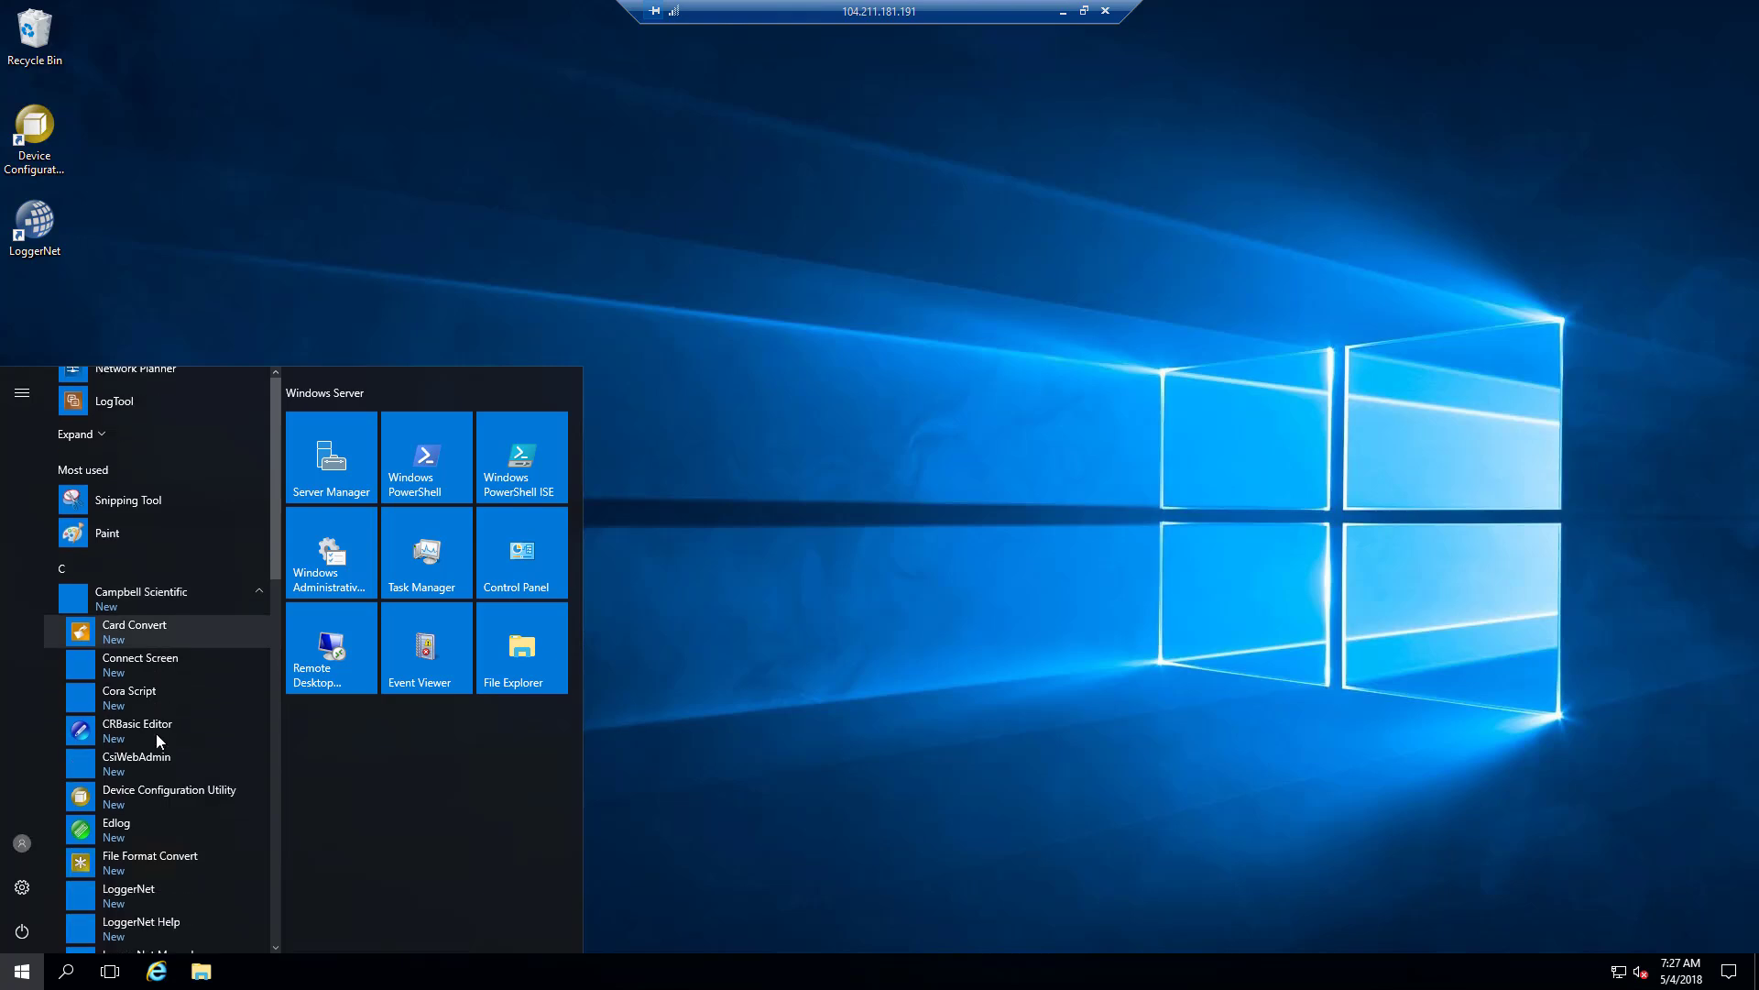
scroll(137, 641, down, 10)
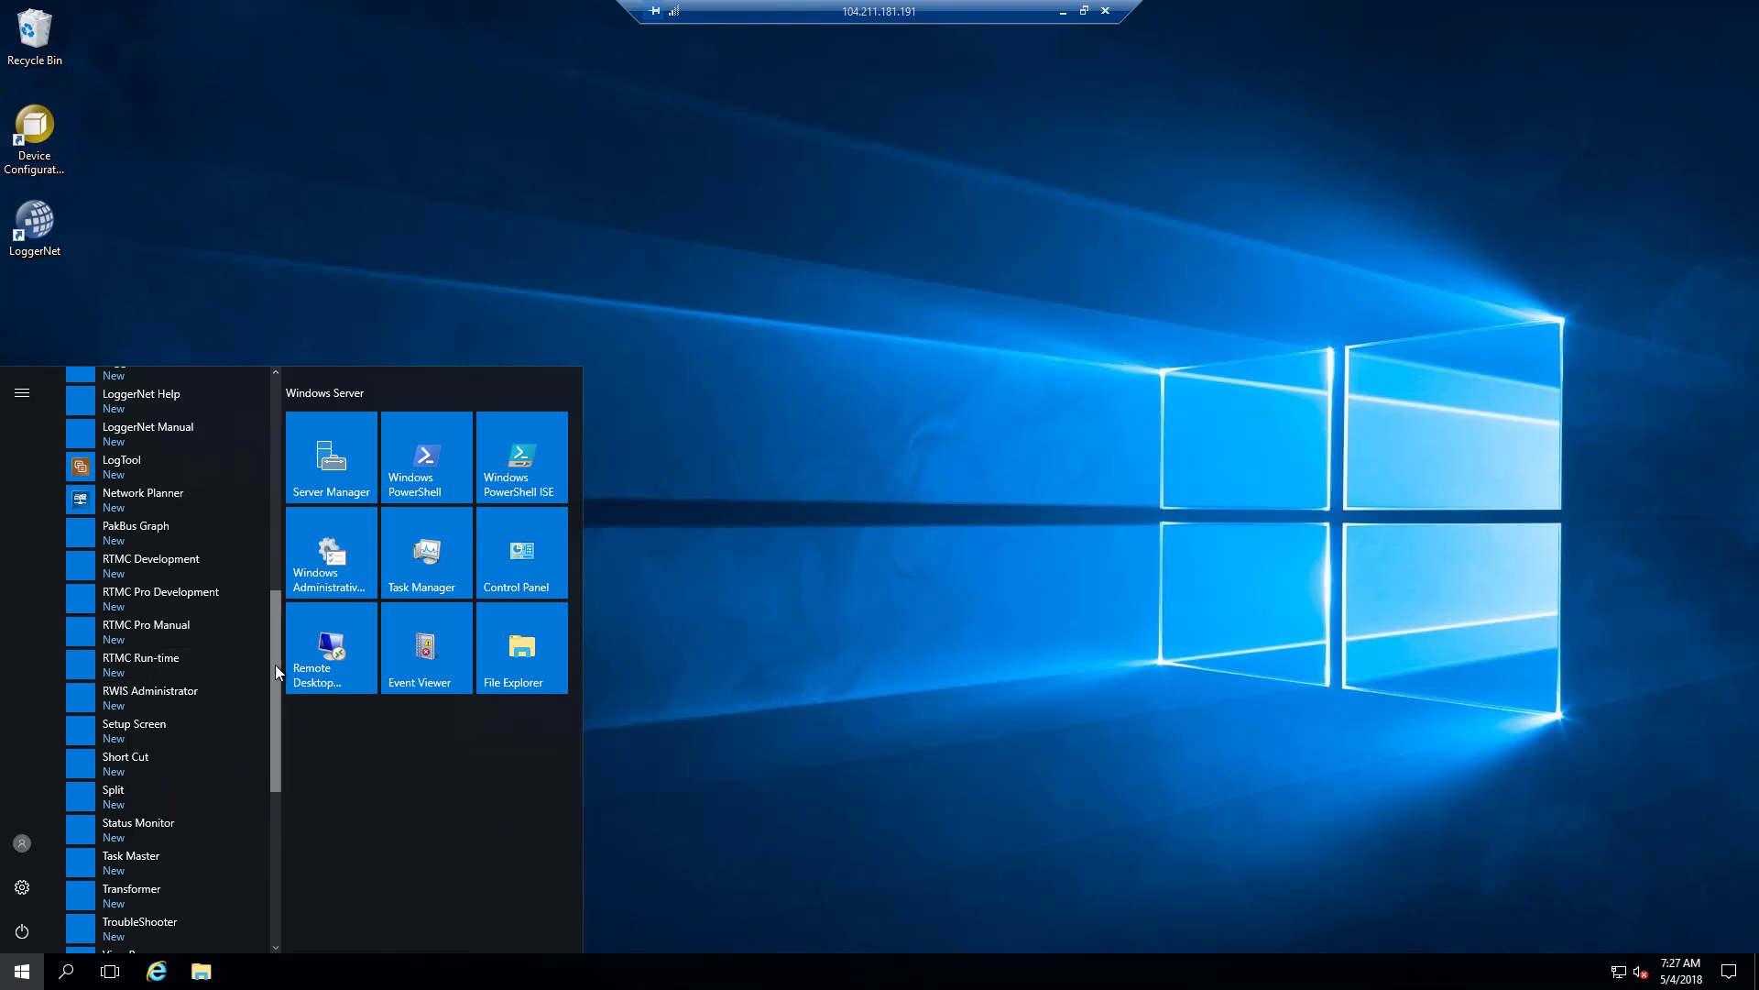
scroll(279, 498, up, 8)
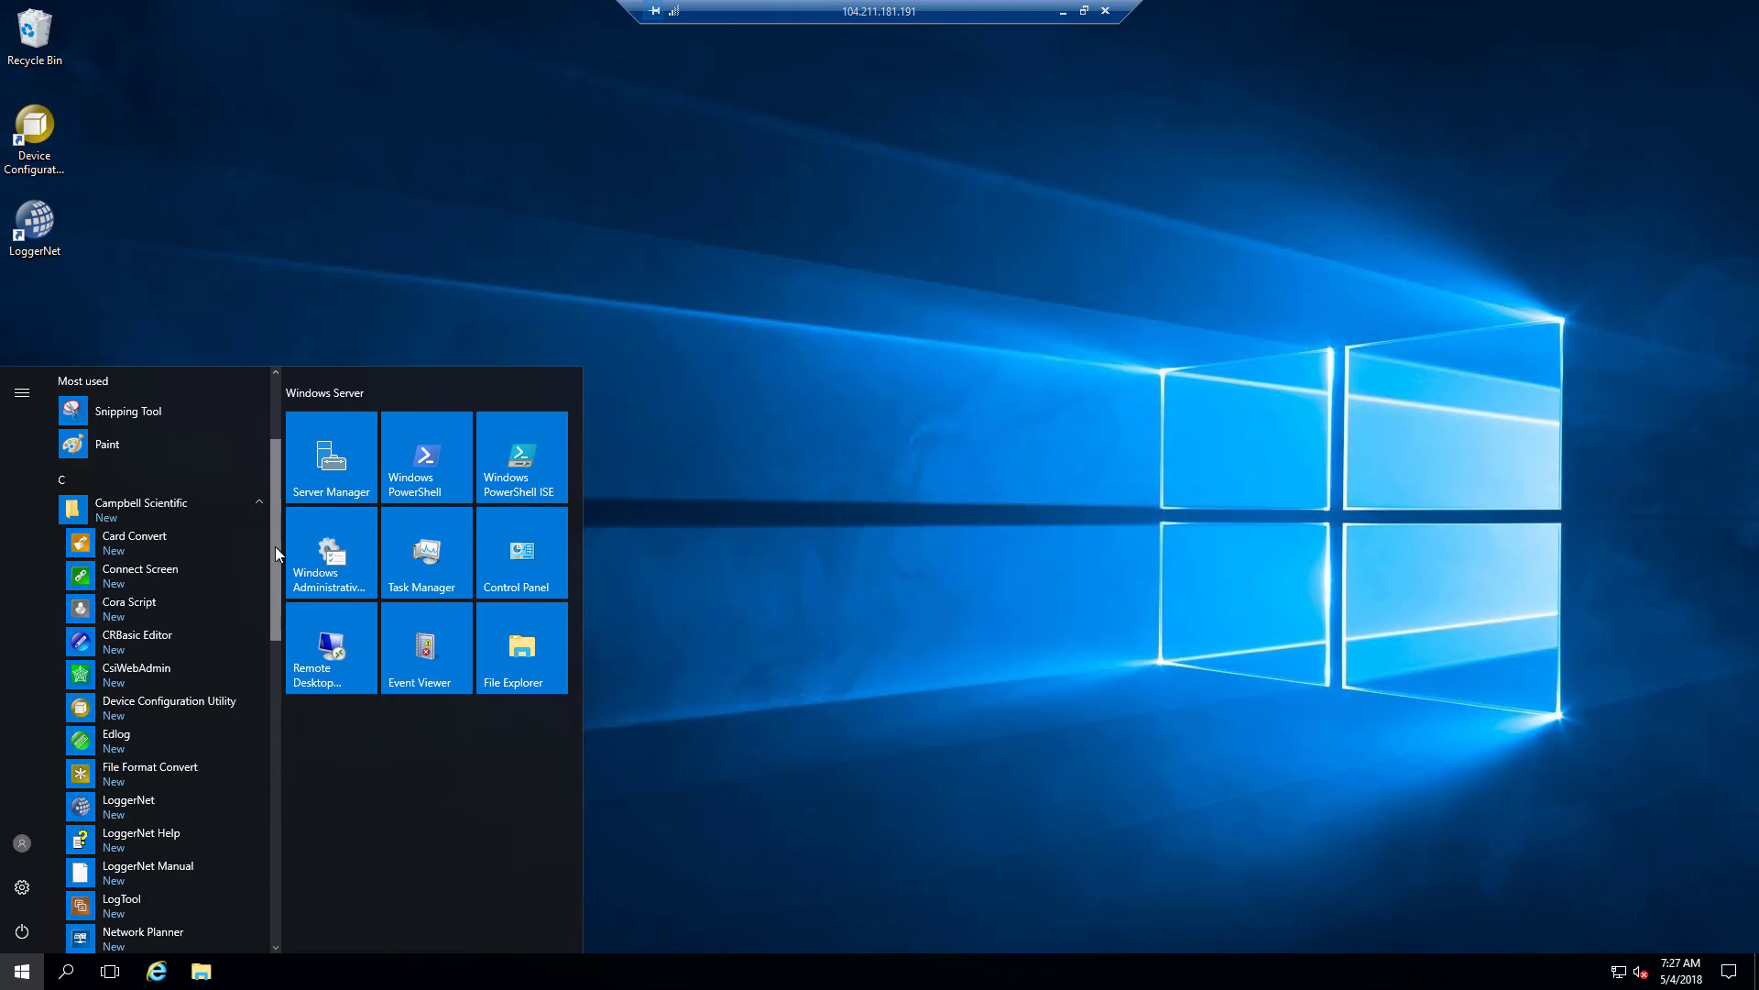
drag(276, 548, 279, 620)
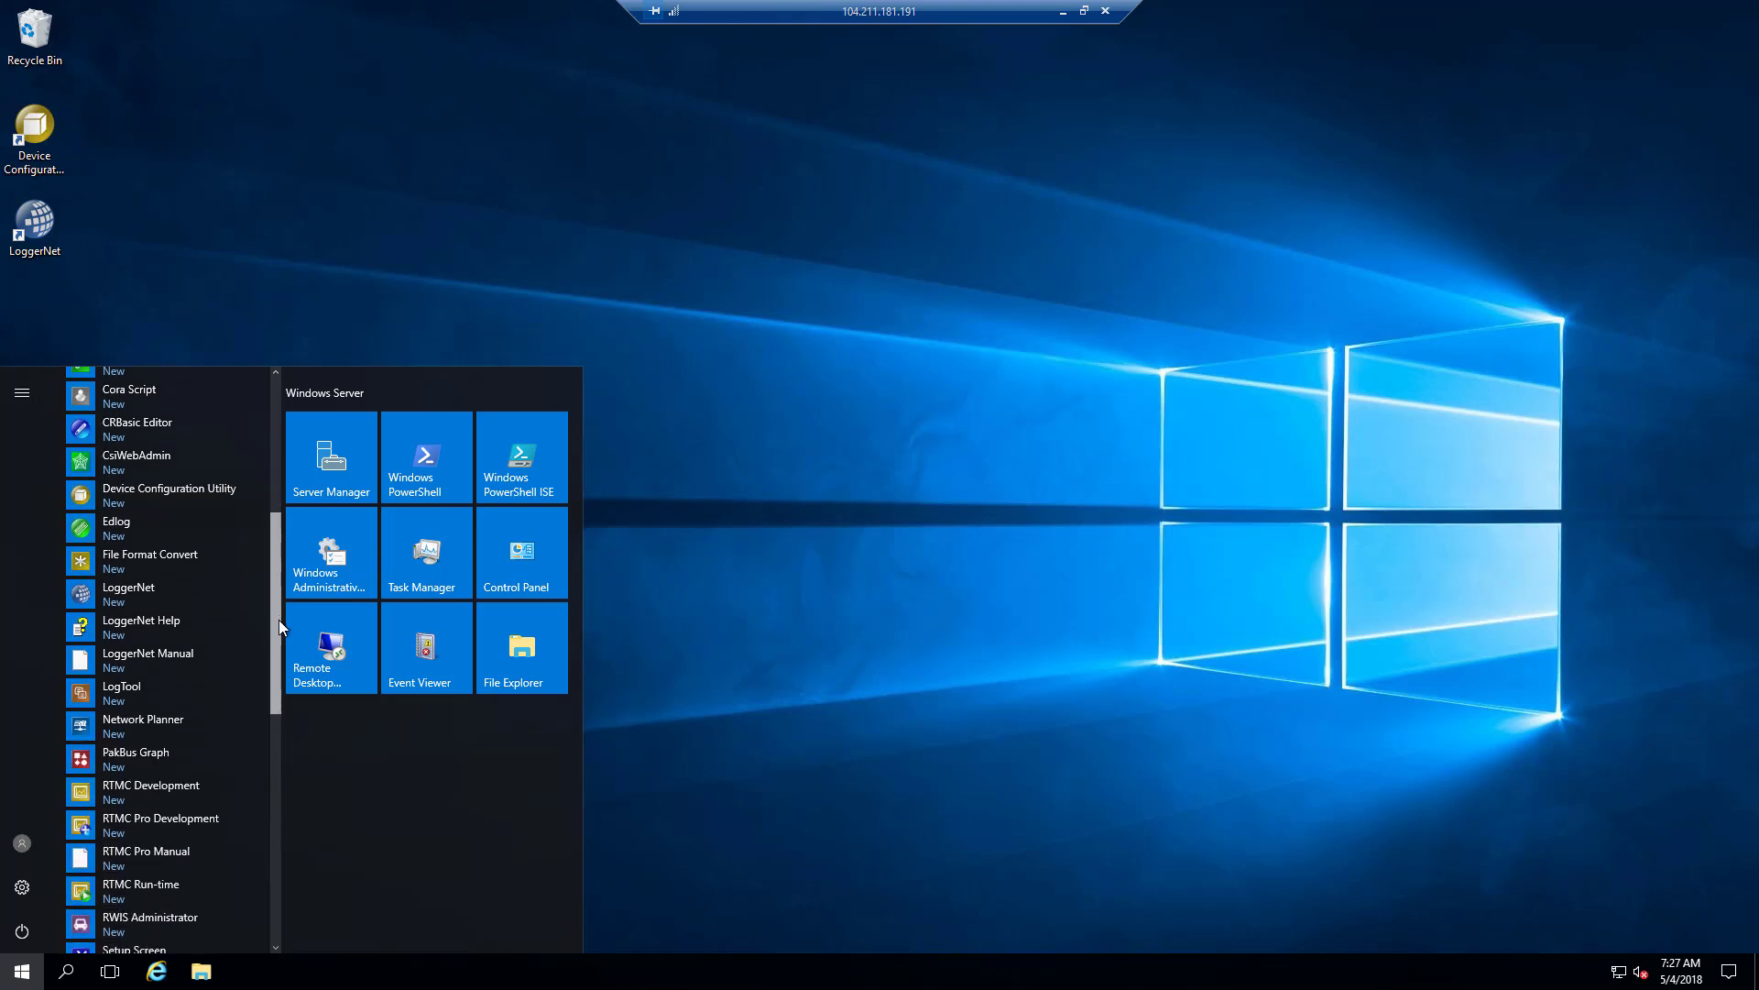
drag(279, 620, 278, 653)
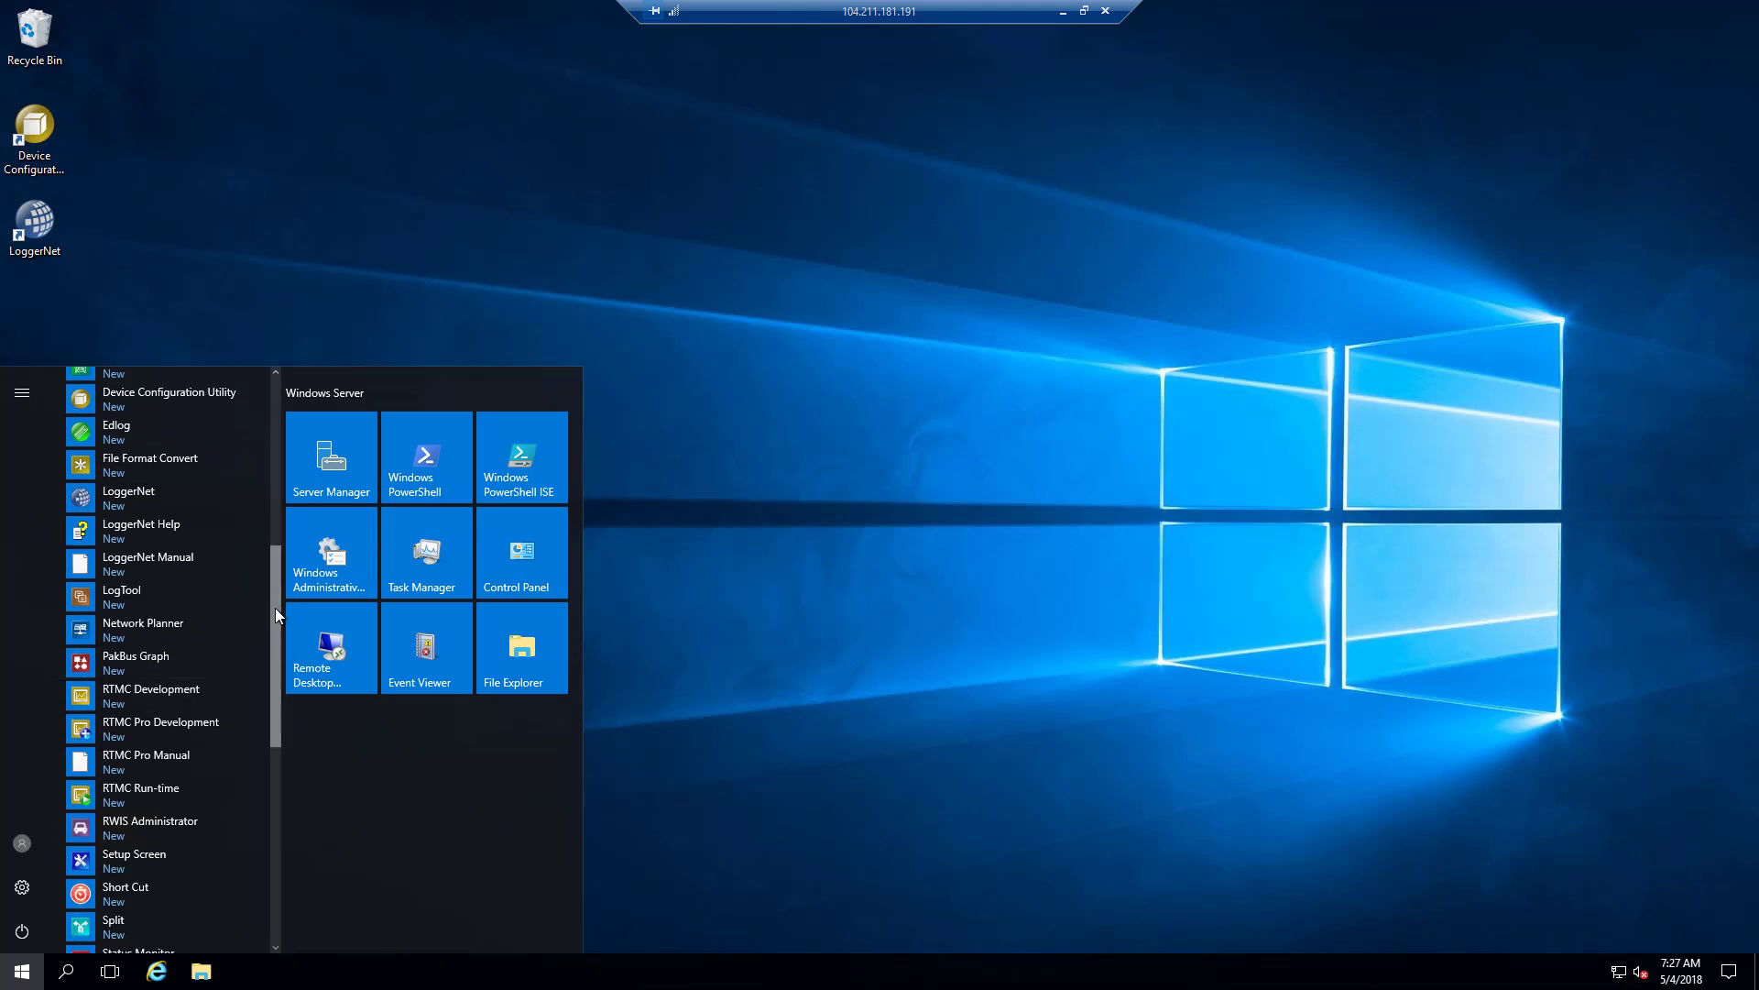
drag(272, 631, 264, 714)
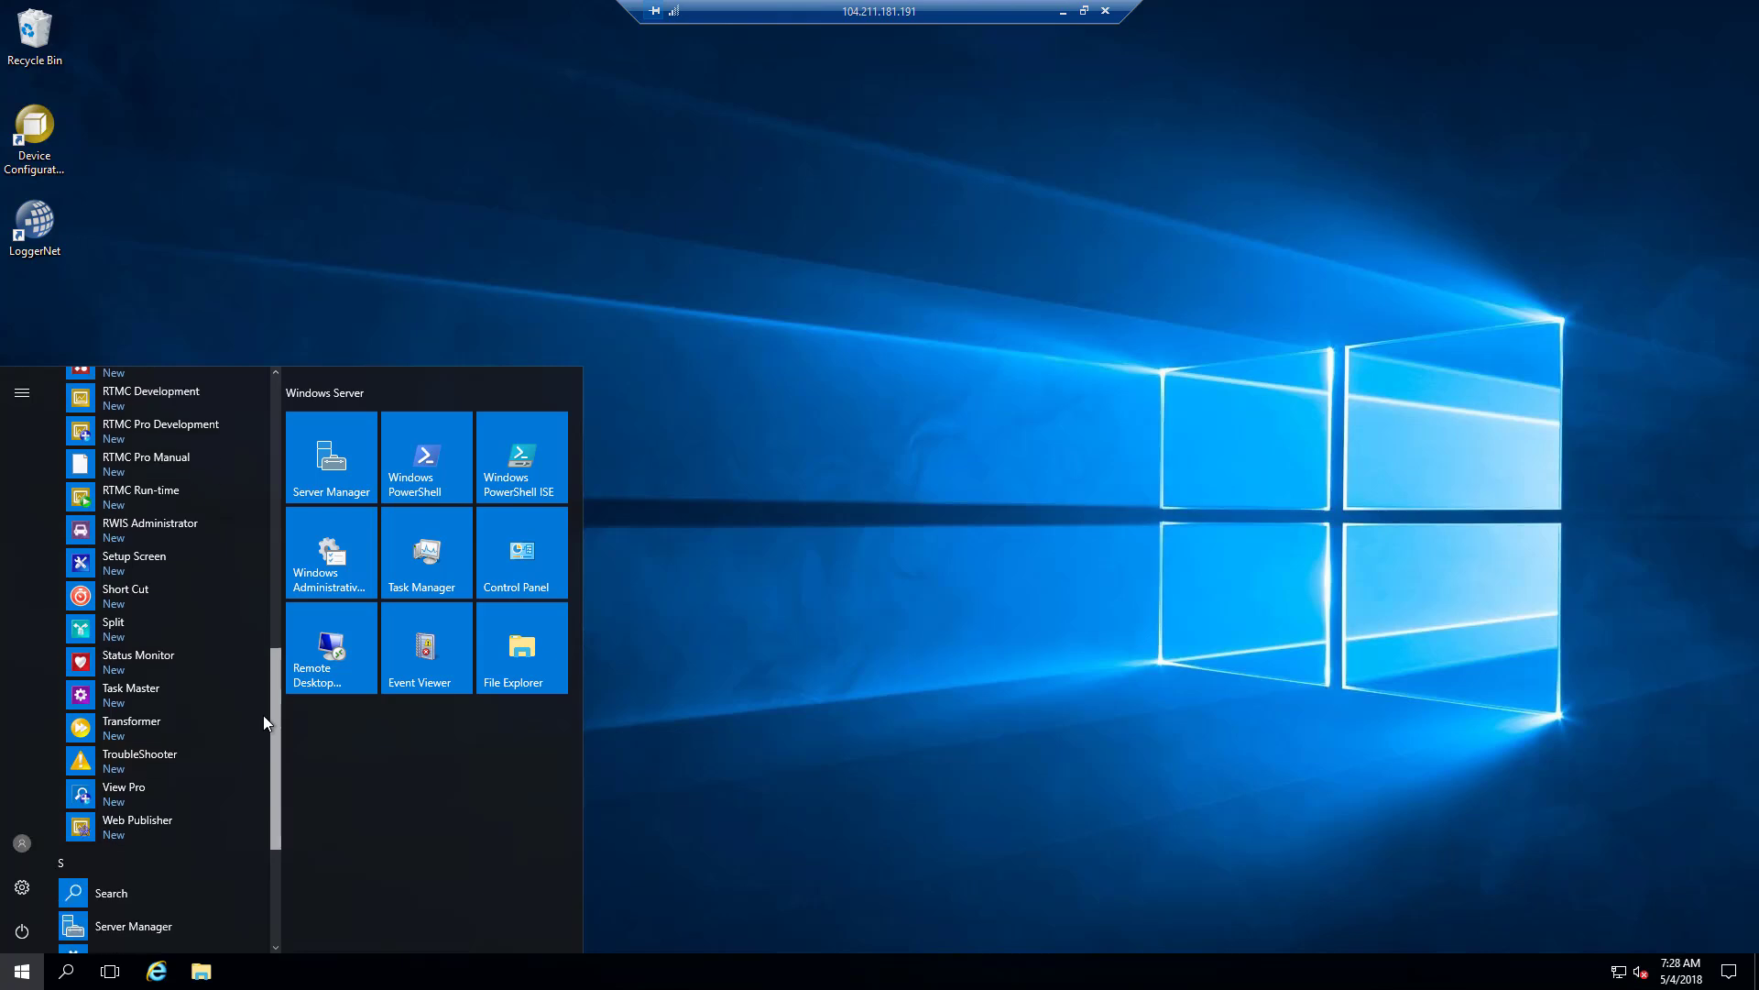
click(271, 487)
mouse_move(271, 487)
mouse_down()
mouse_move(271, 449)
mouse_move(267, 474)
mouse_up()
scroll(161, 676, down, 1)
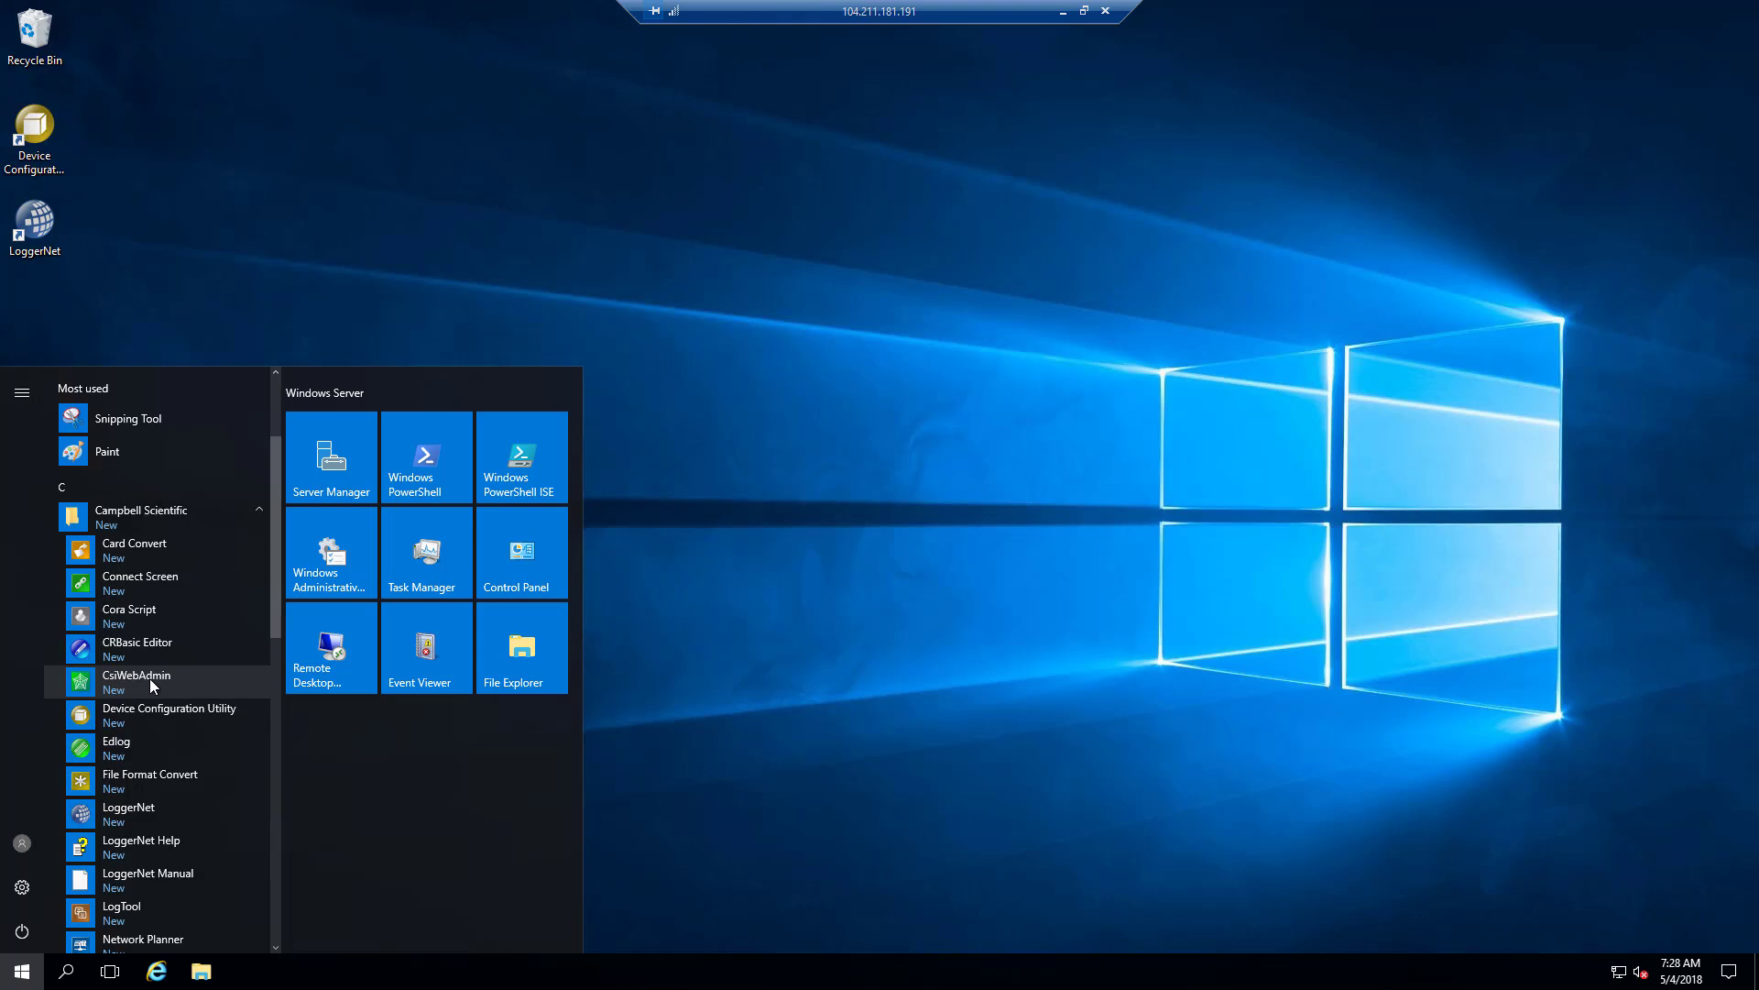
click(176, 283)
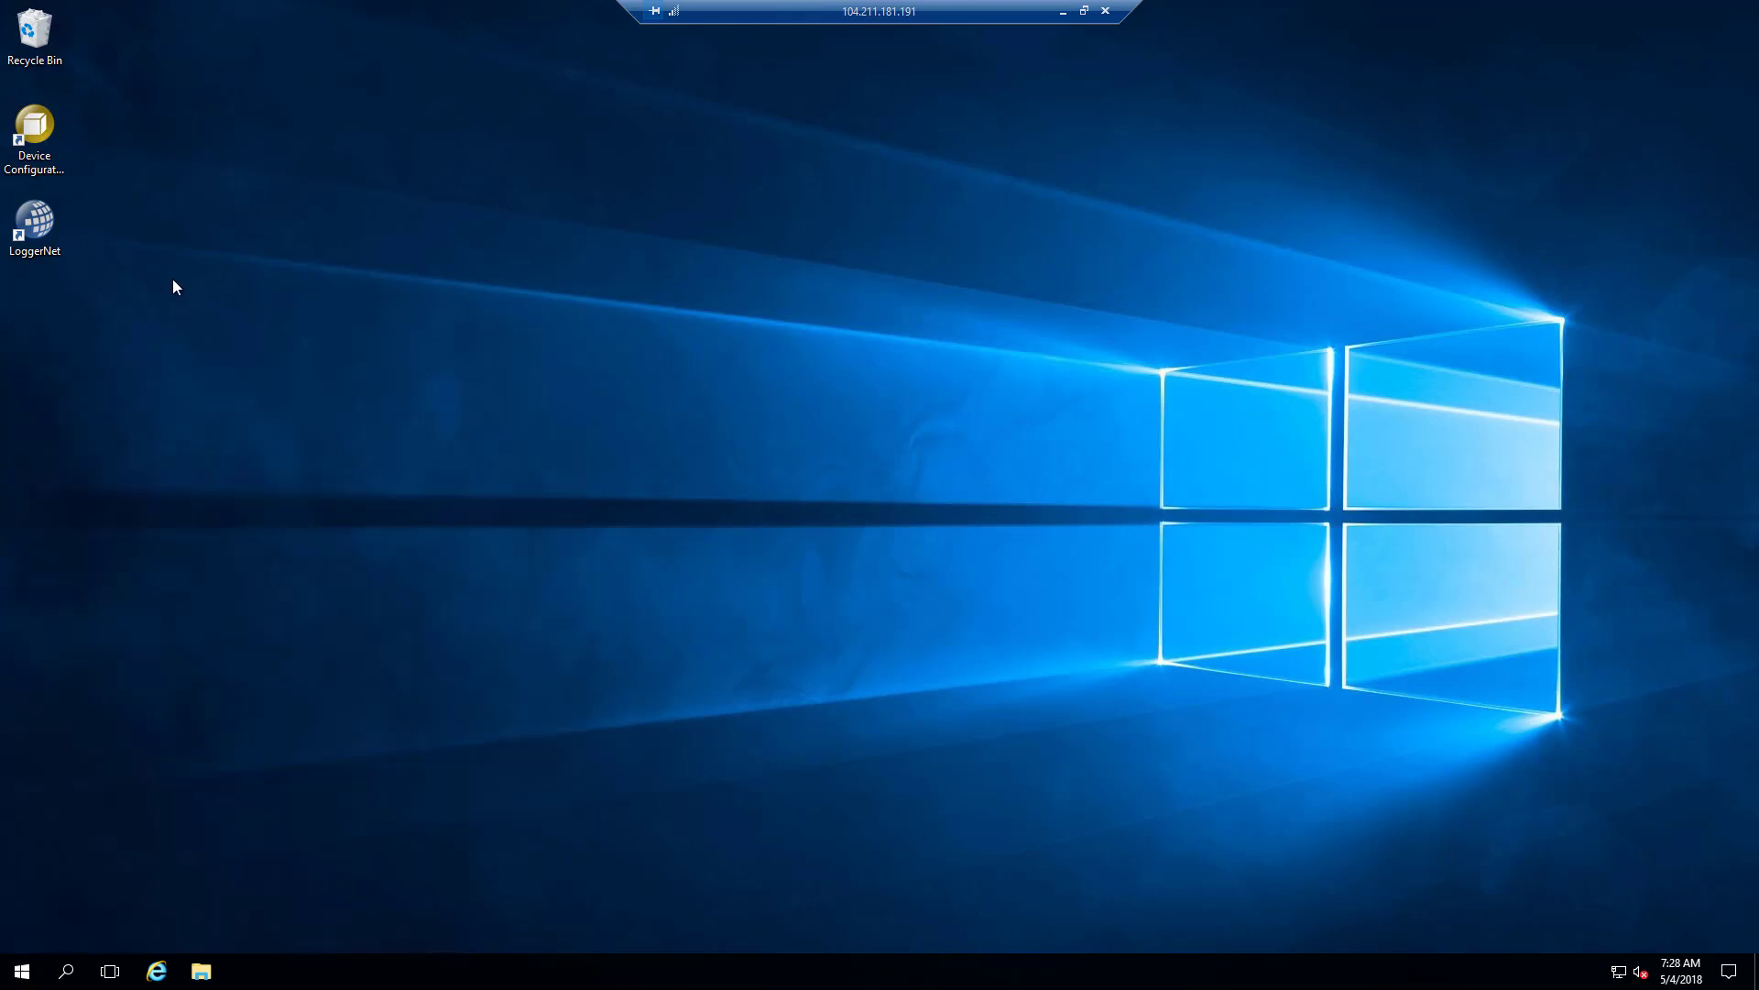
Launch LoggerNet, view its Setup Screen with EZSetup cancelled, then close the Setup Screen.
double_click(31, 226)
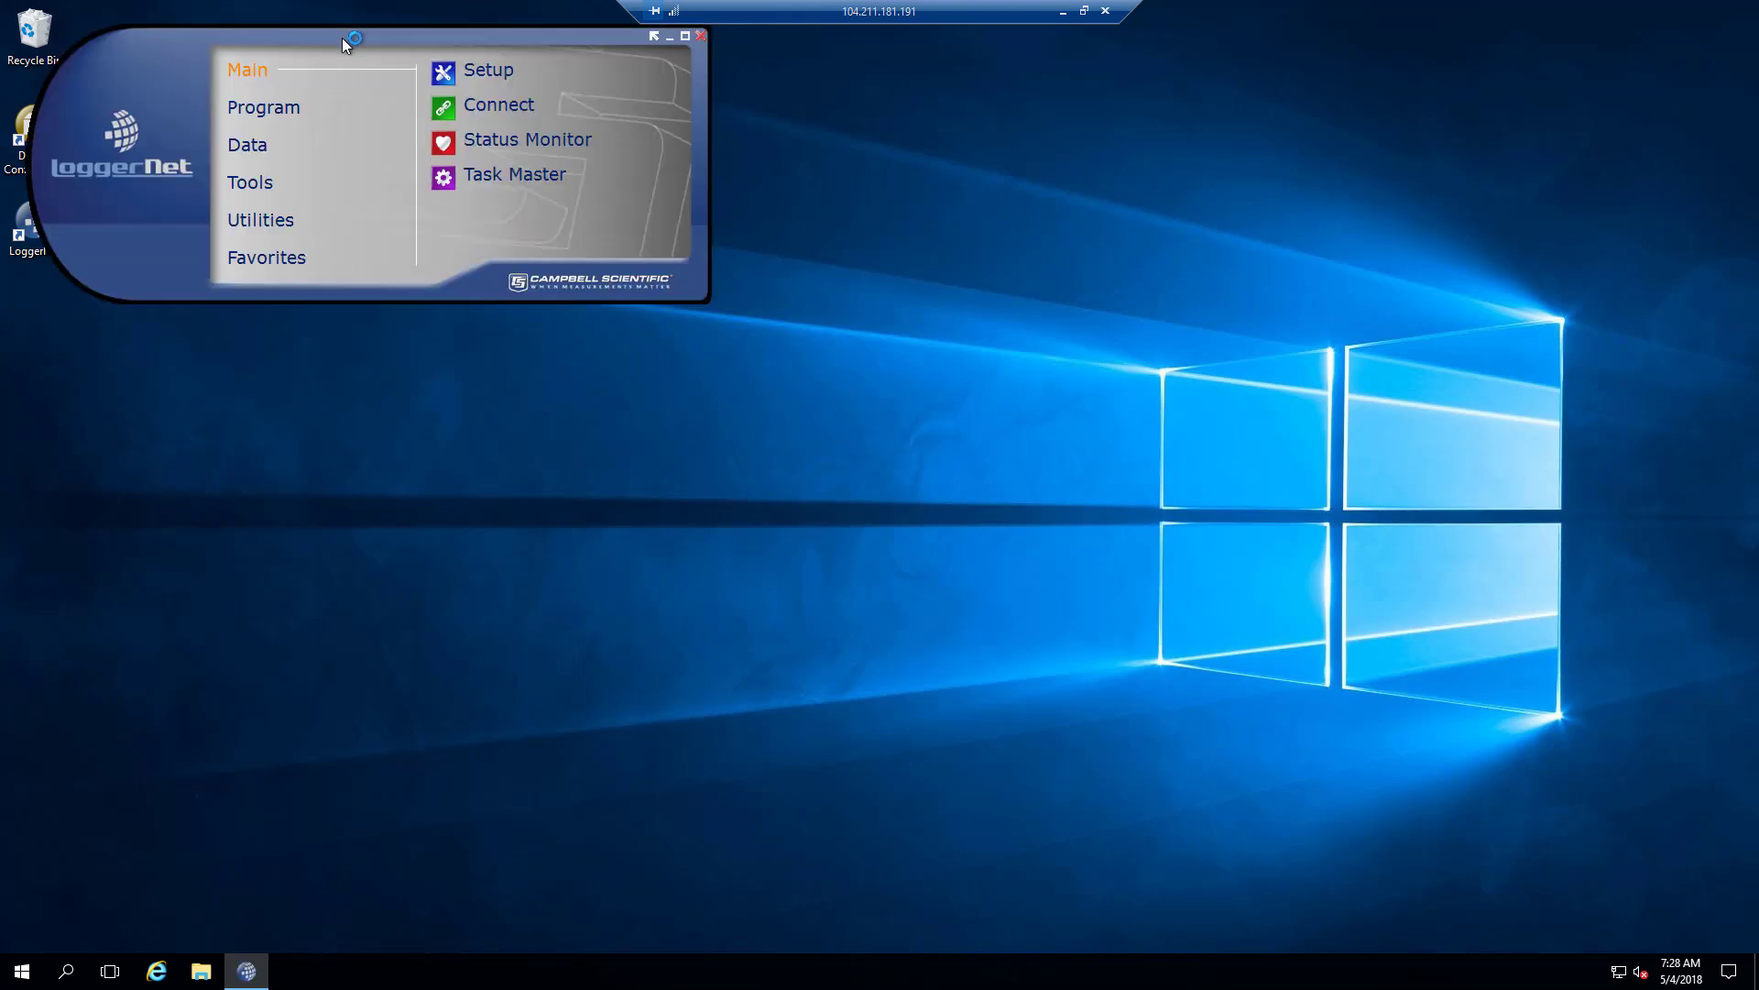
drag(688, 167, 785, 266)
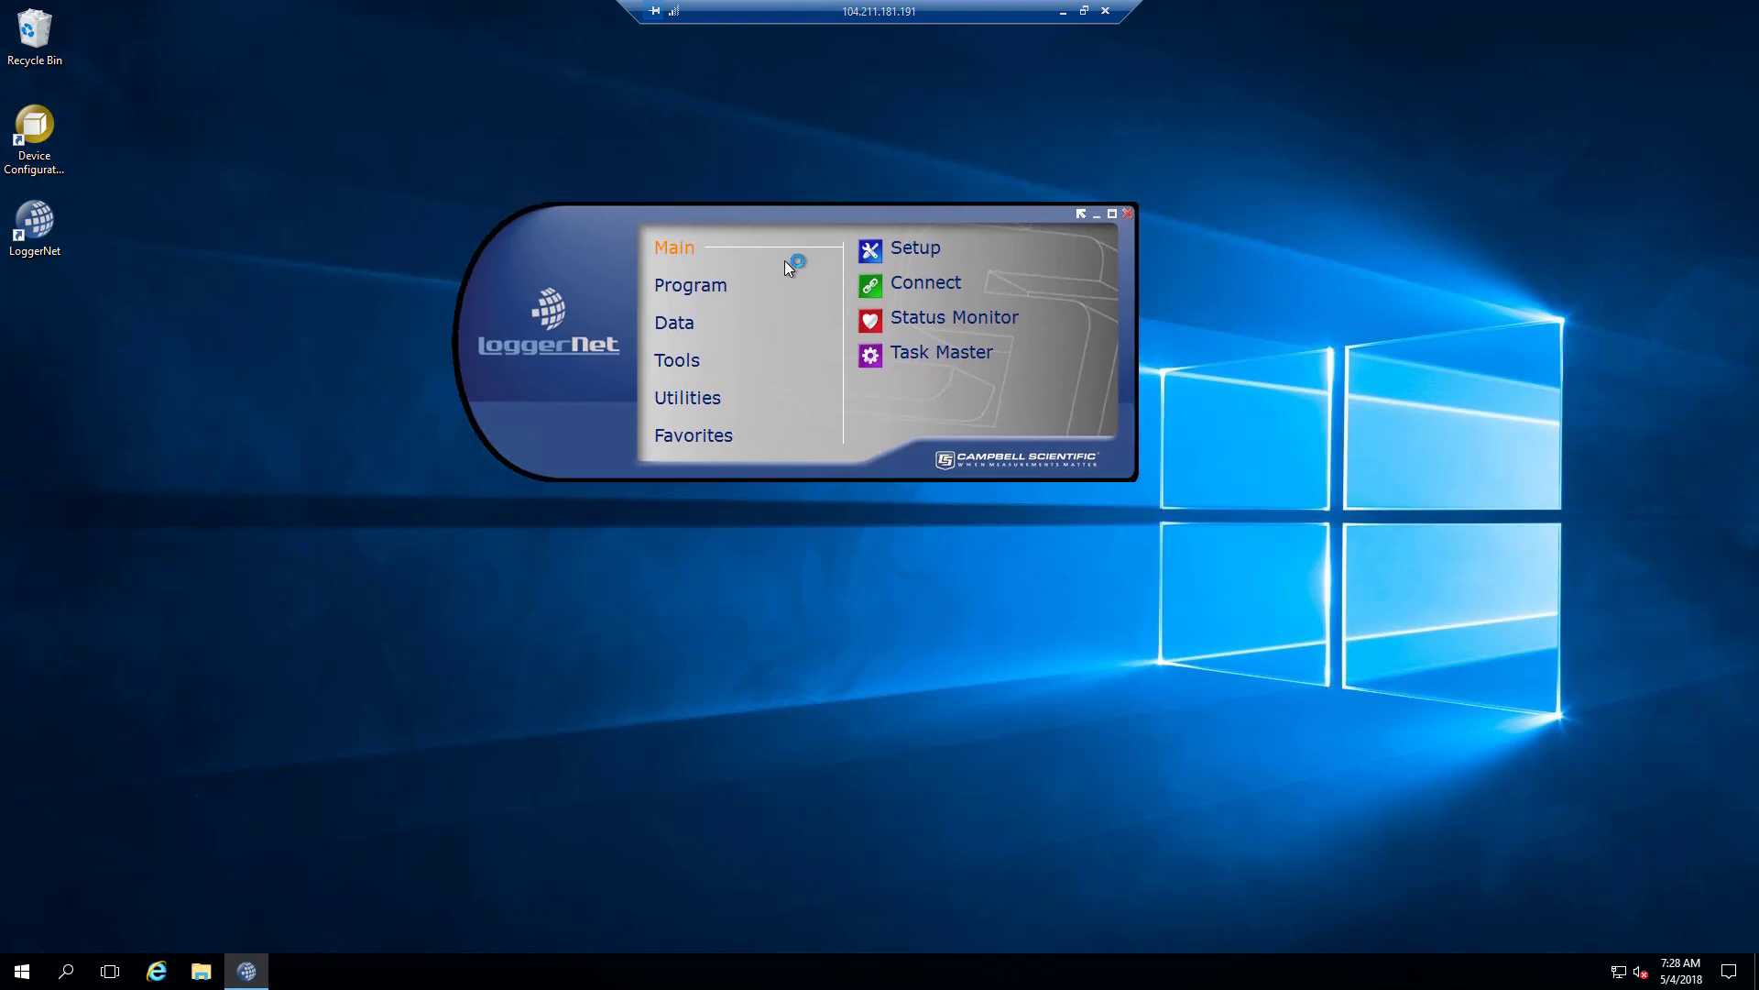
click(869, 245)
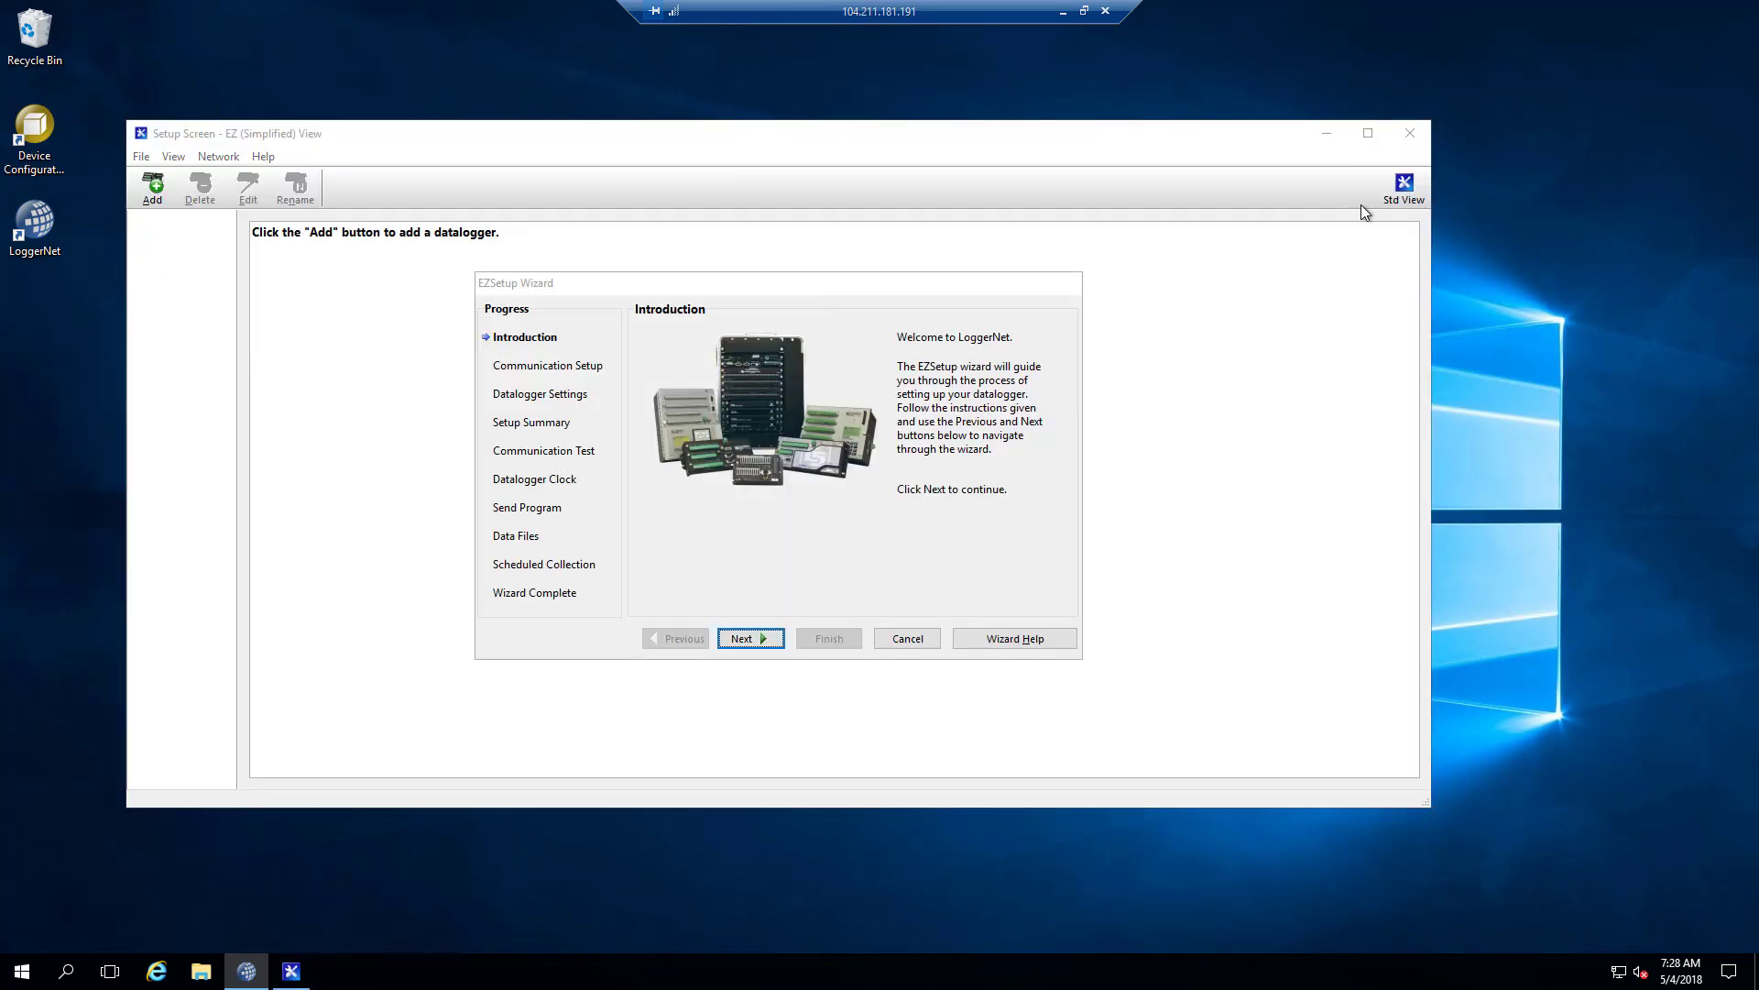
click(908, 641)
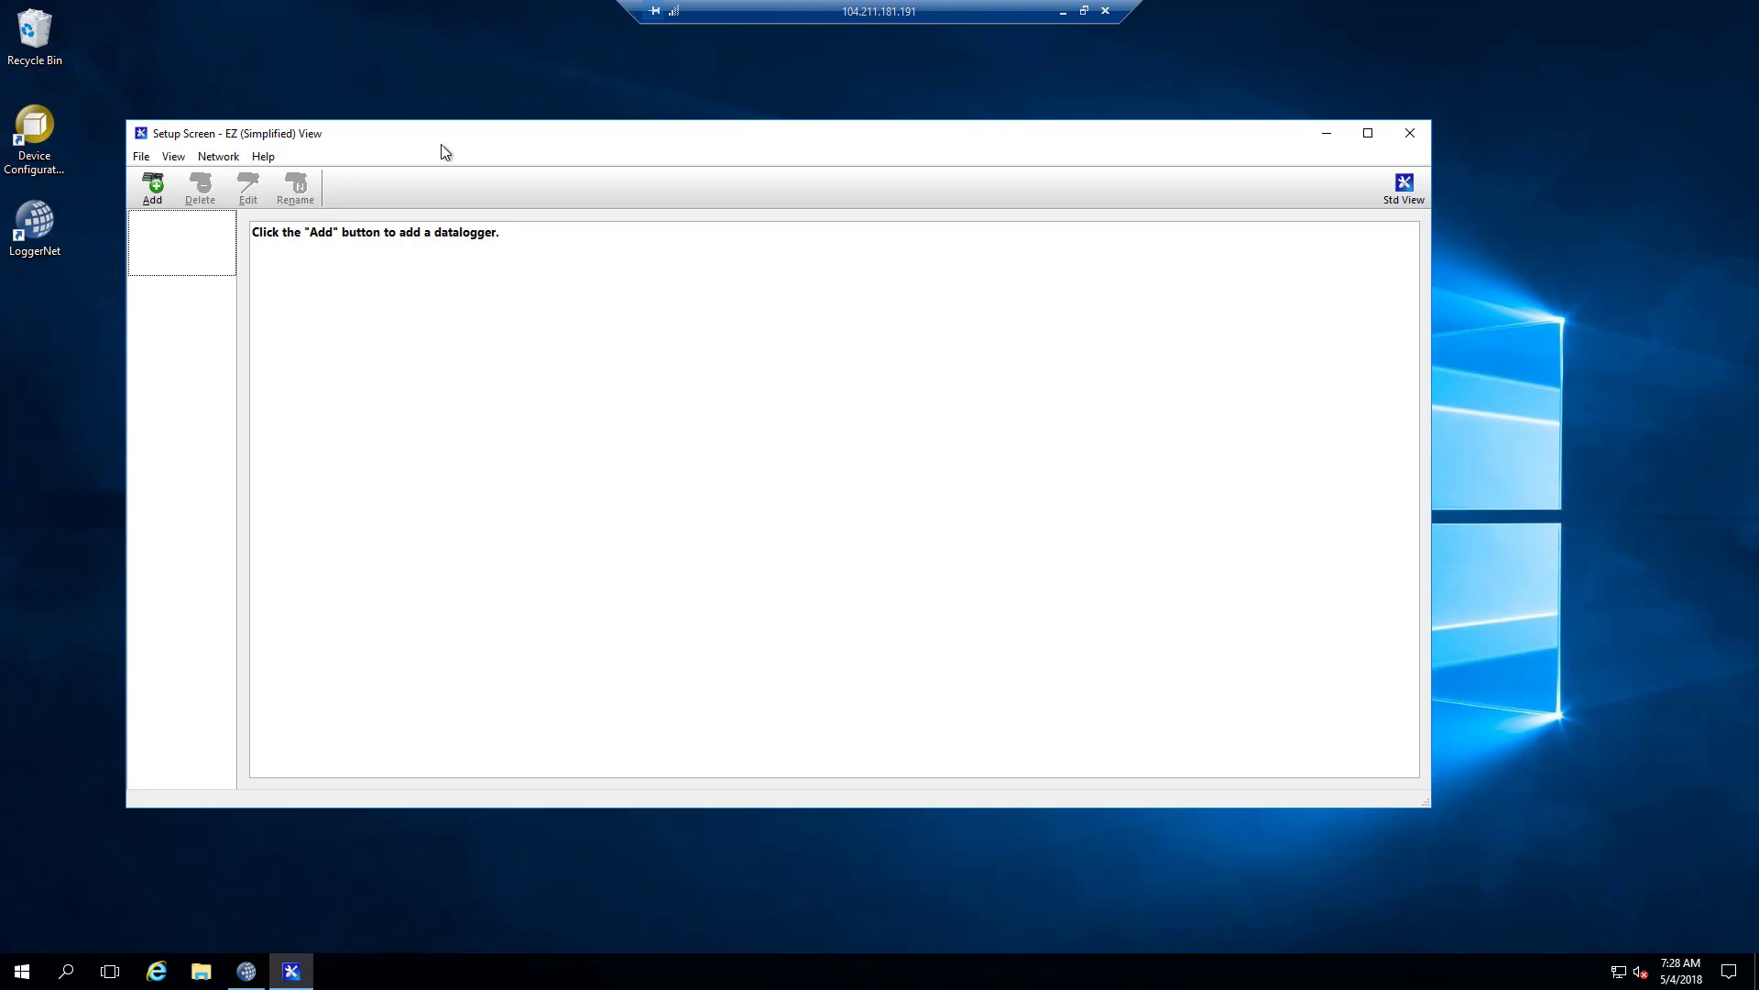
click(1411, 136)
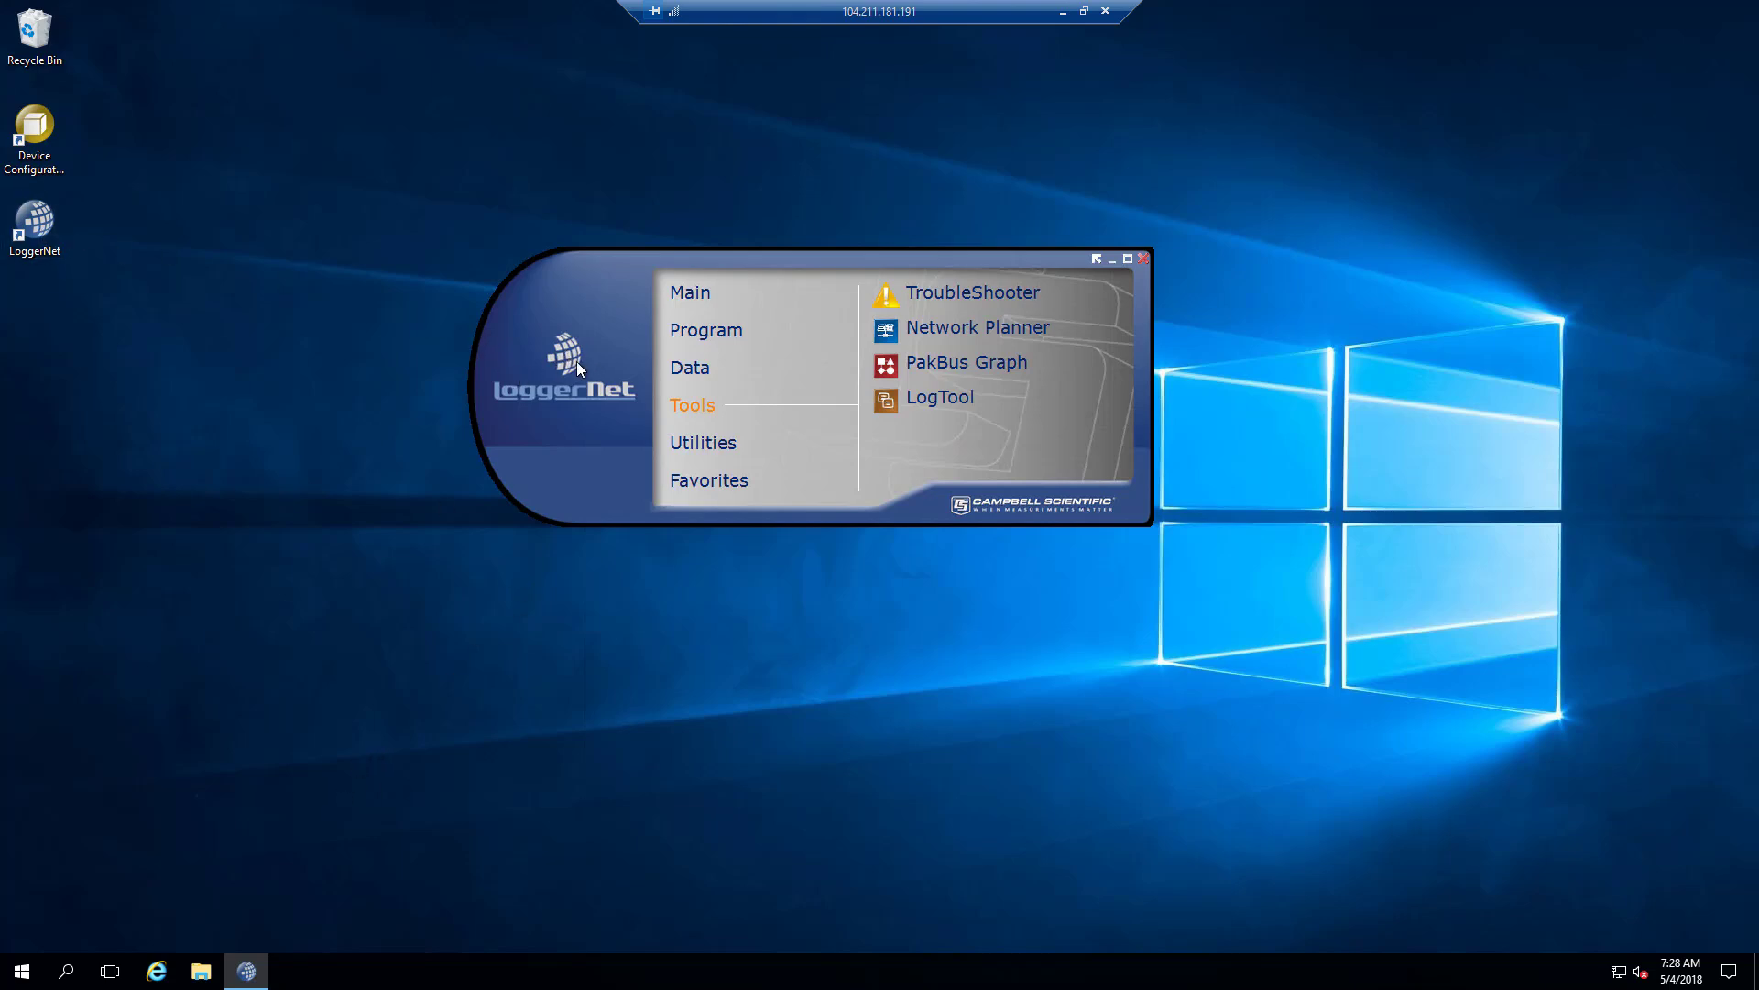
Search the Start menu for 'services' and open the Services console.
key(super)
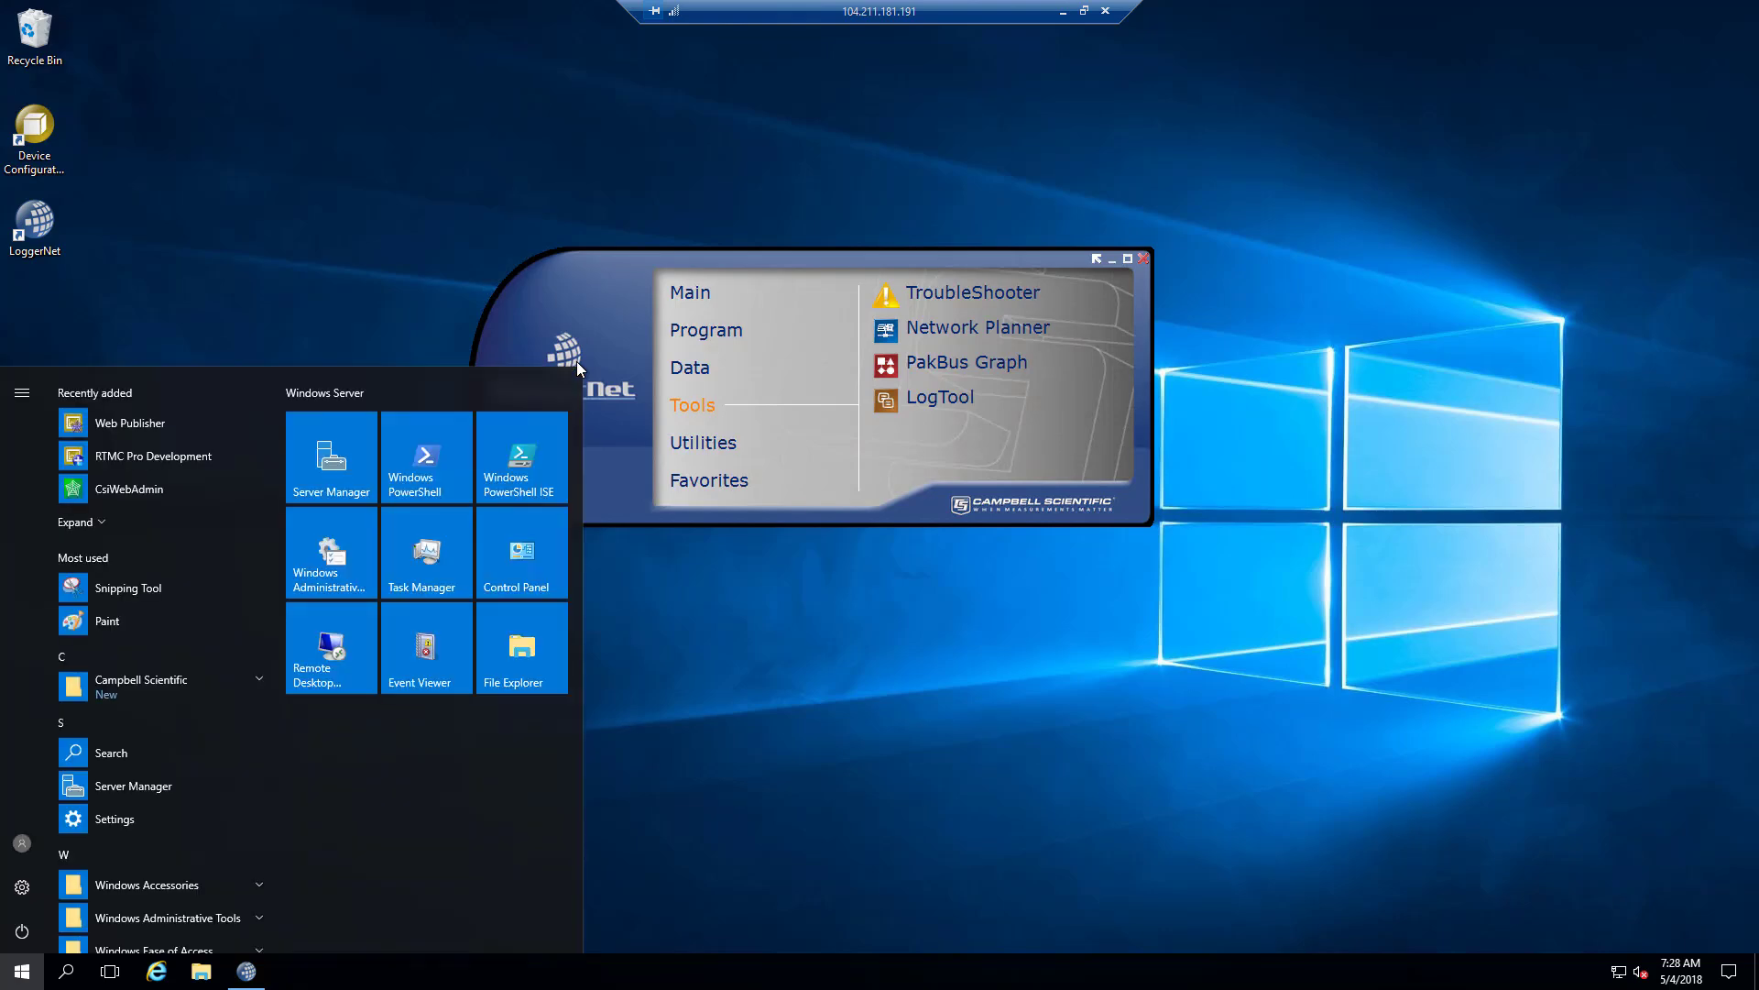
key(super)
text(s)
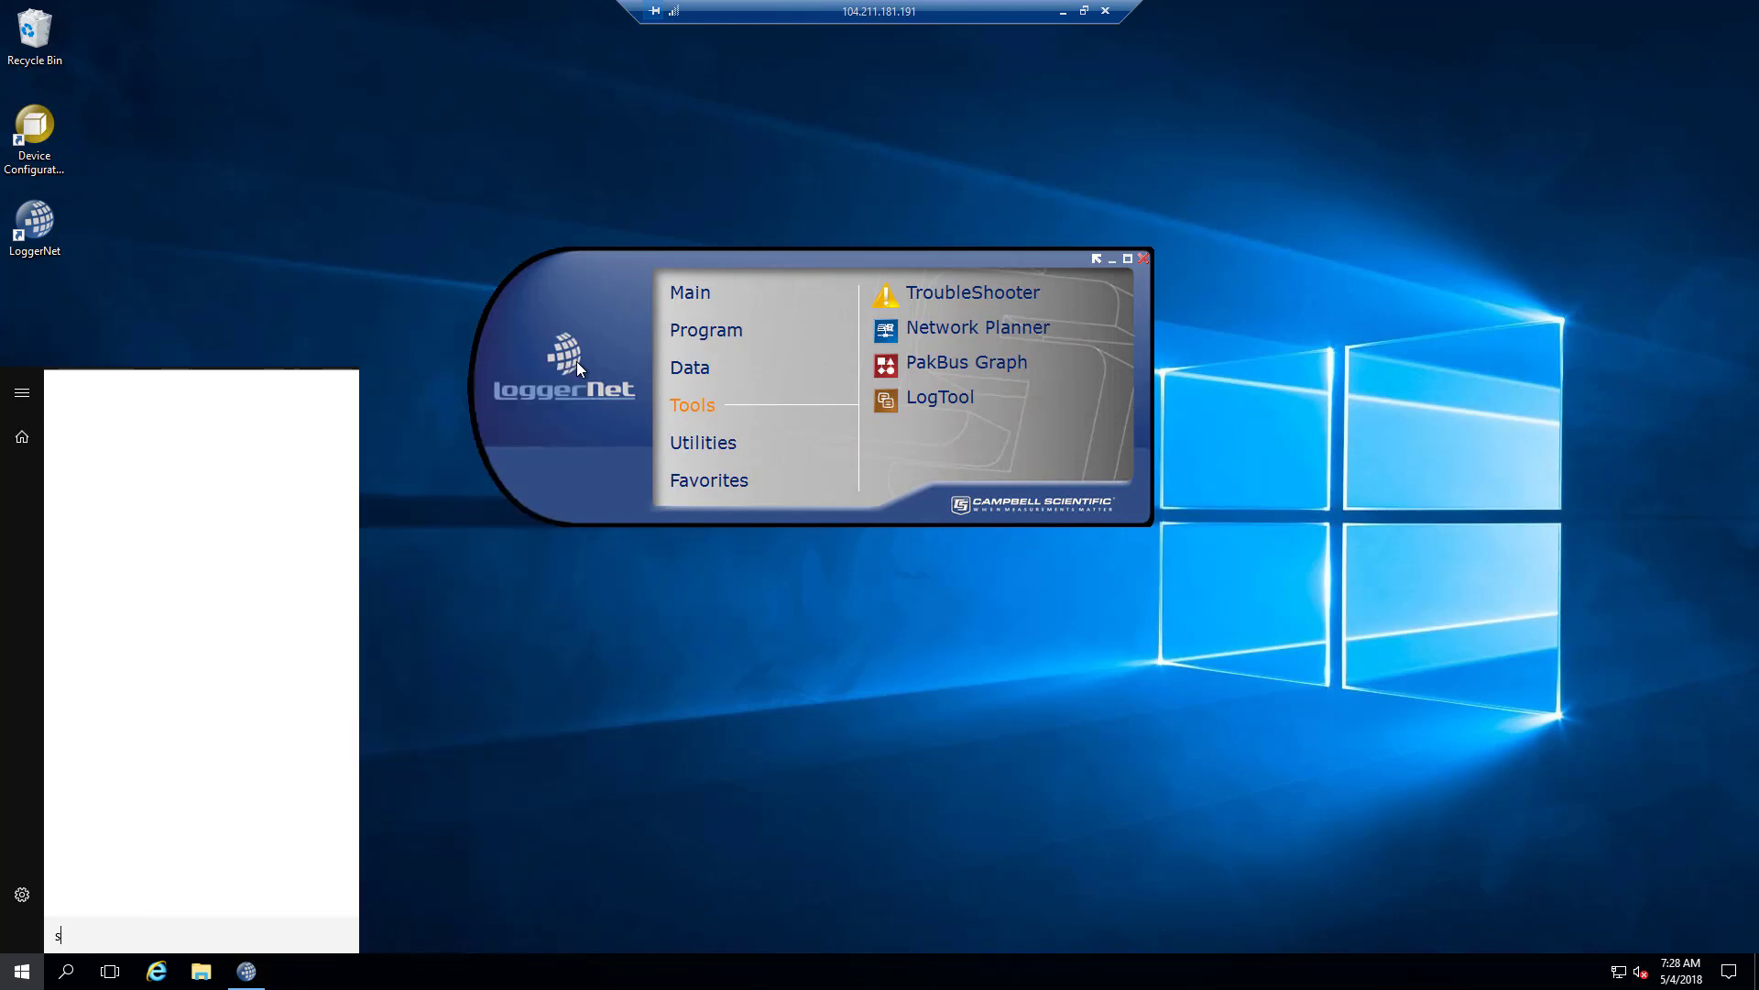
text(eriv)
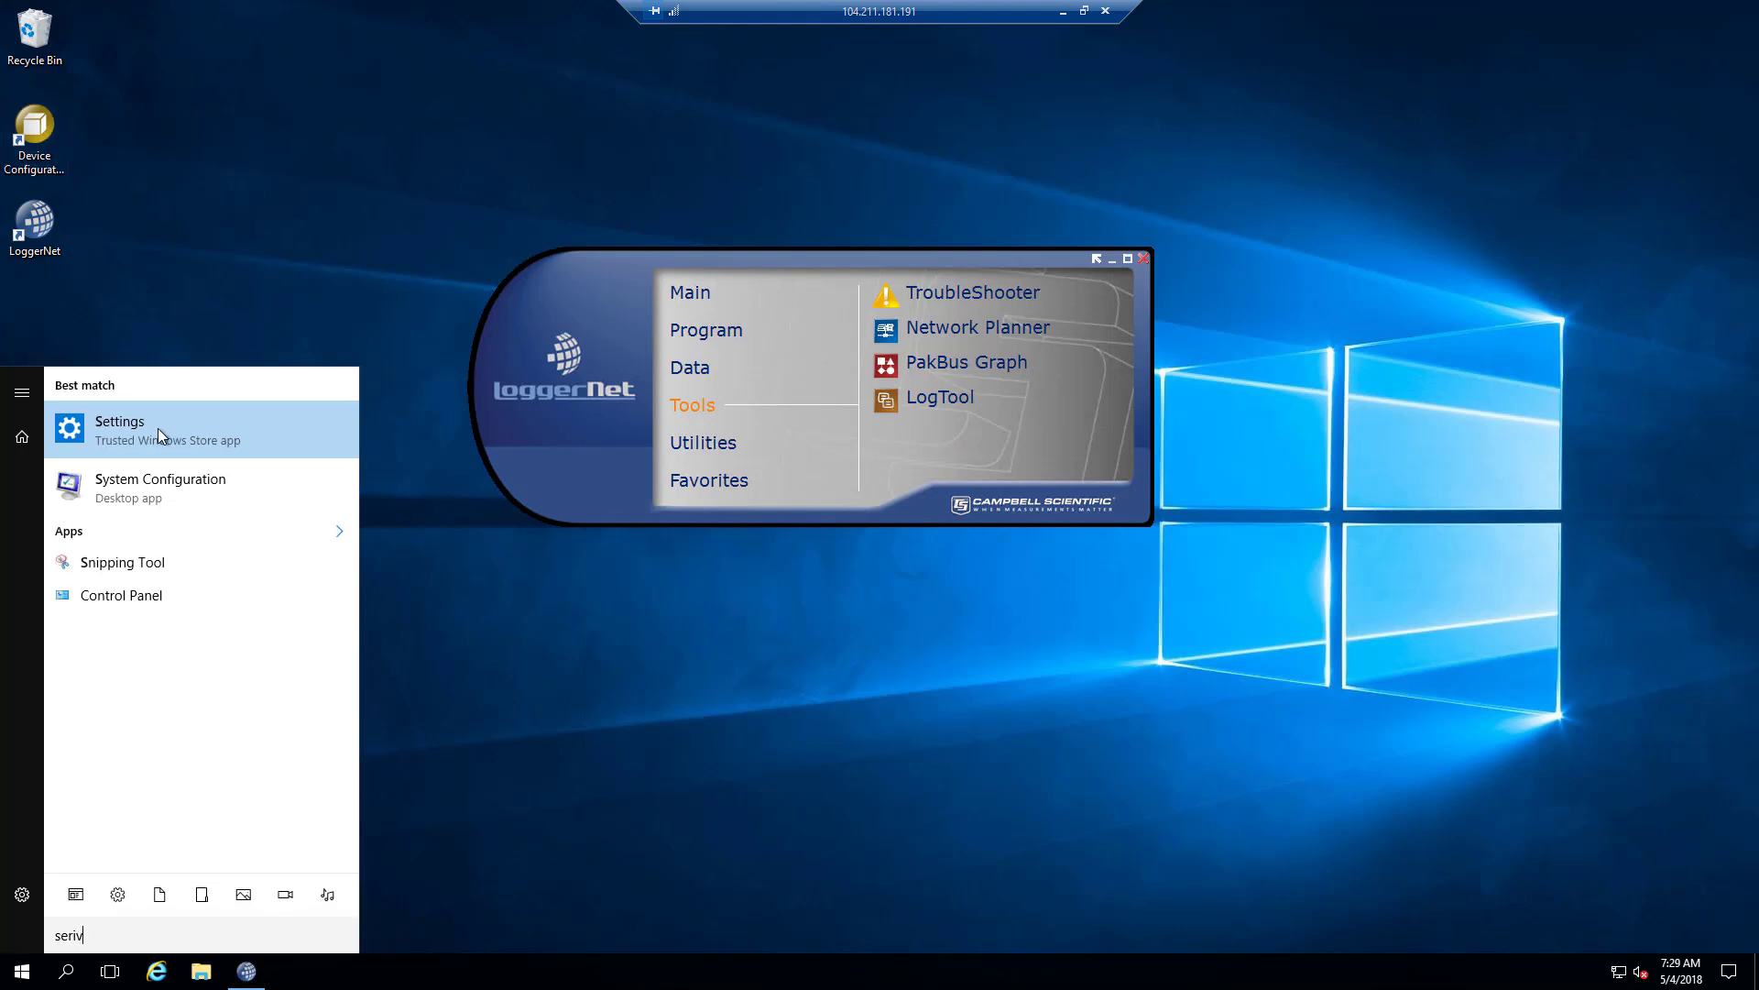
key(BackSpace)
key(BackSpace)
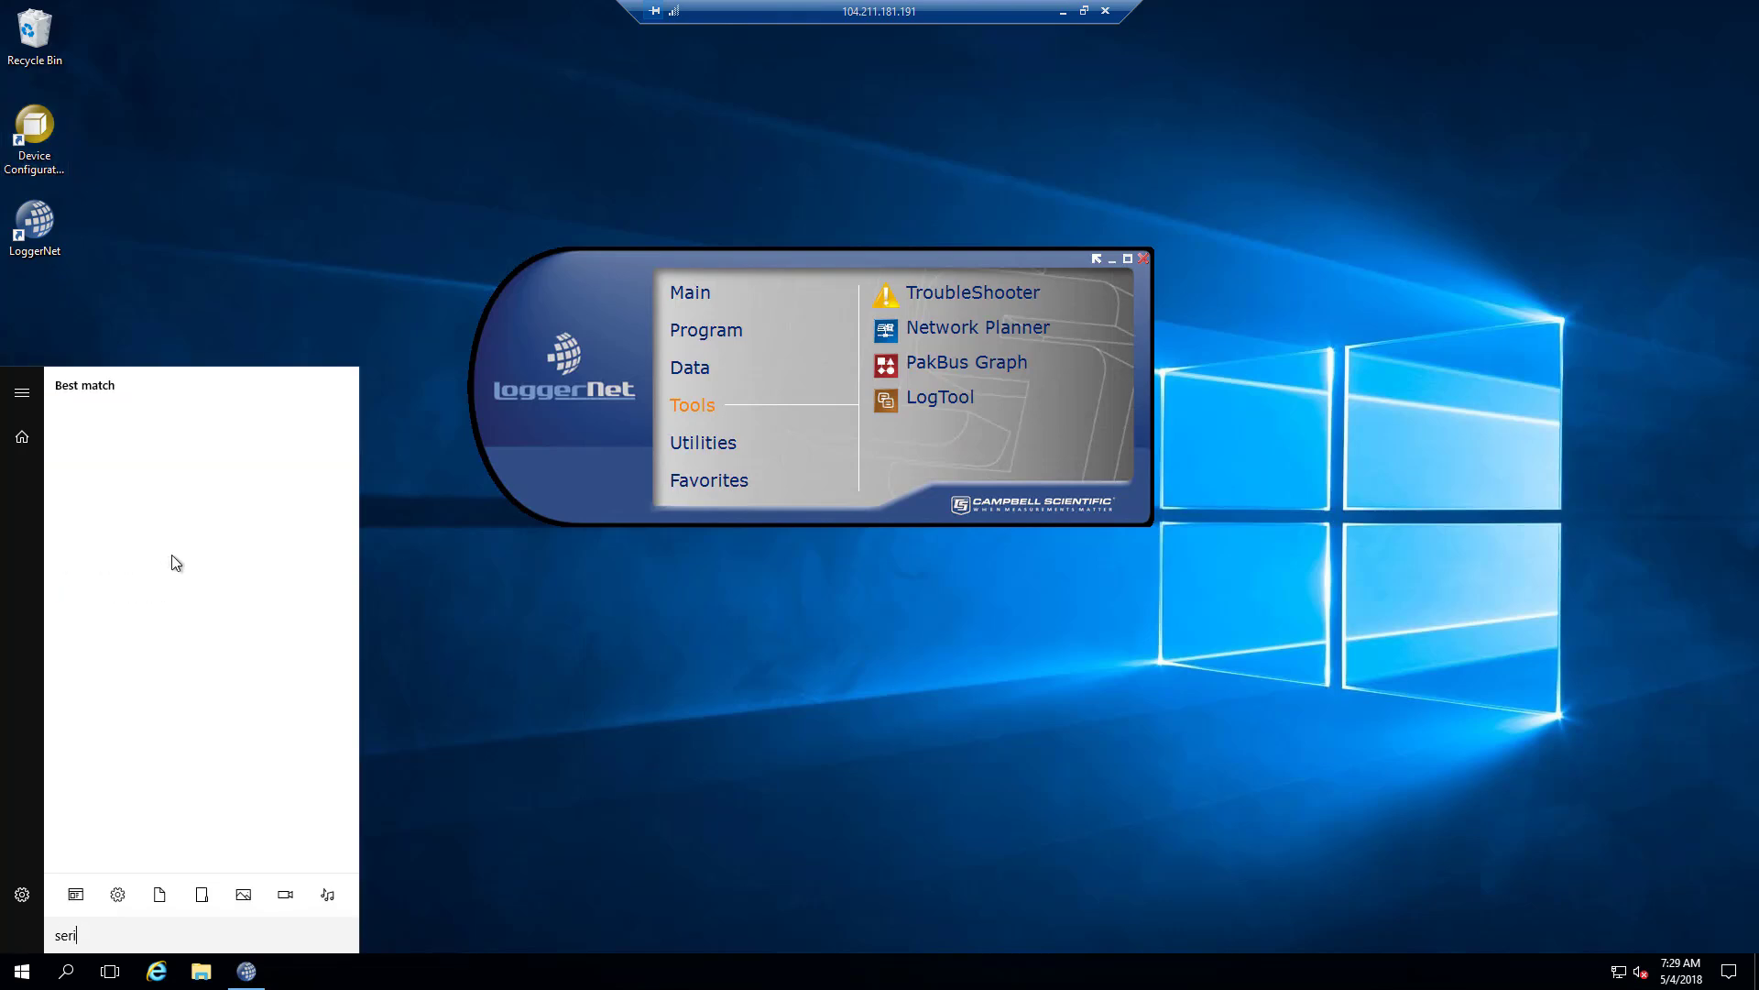
text(vices)
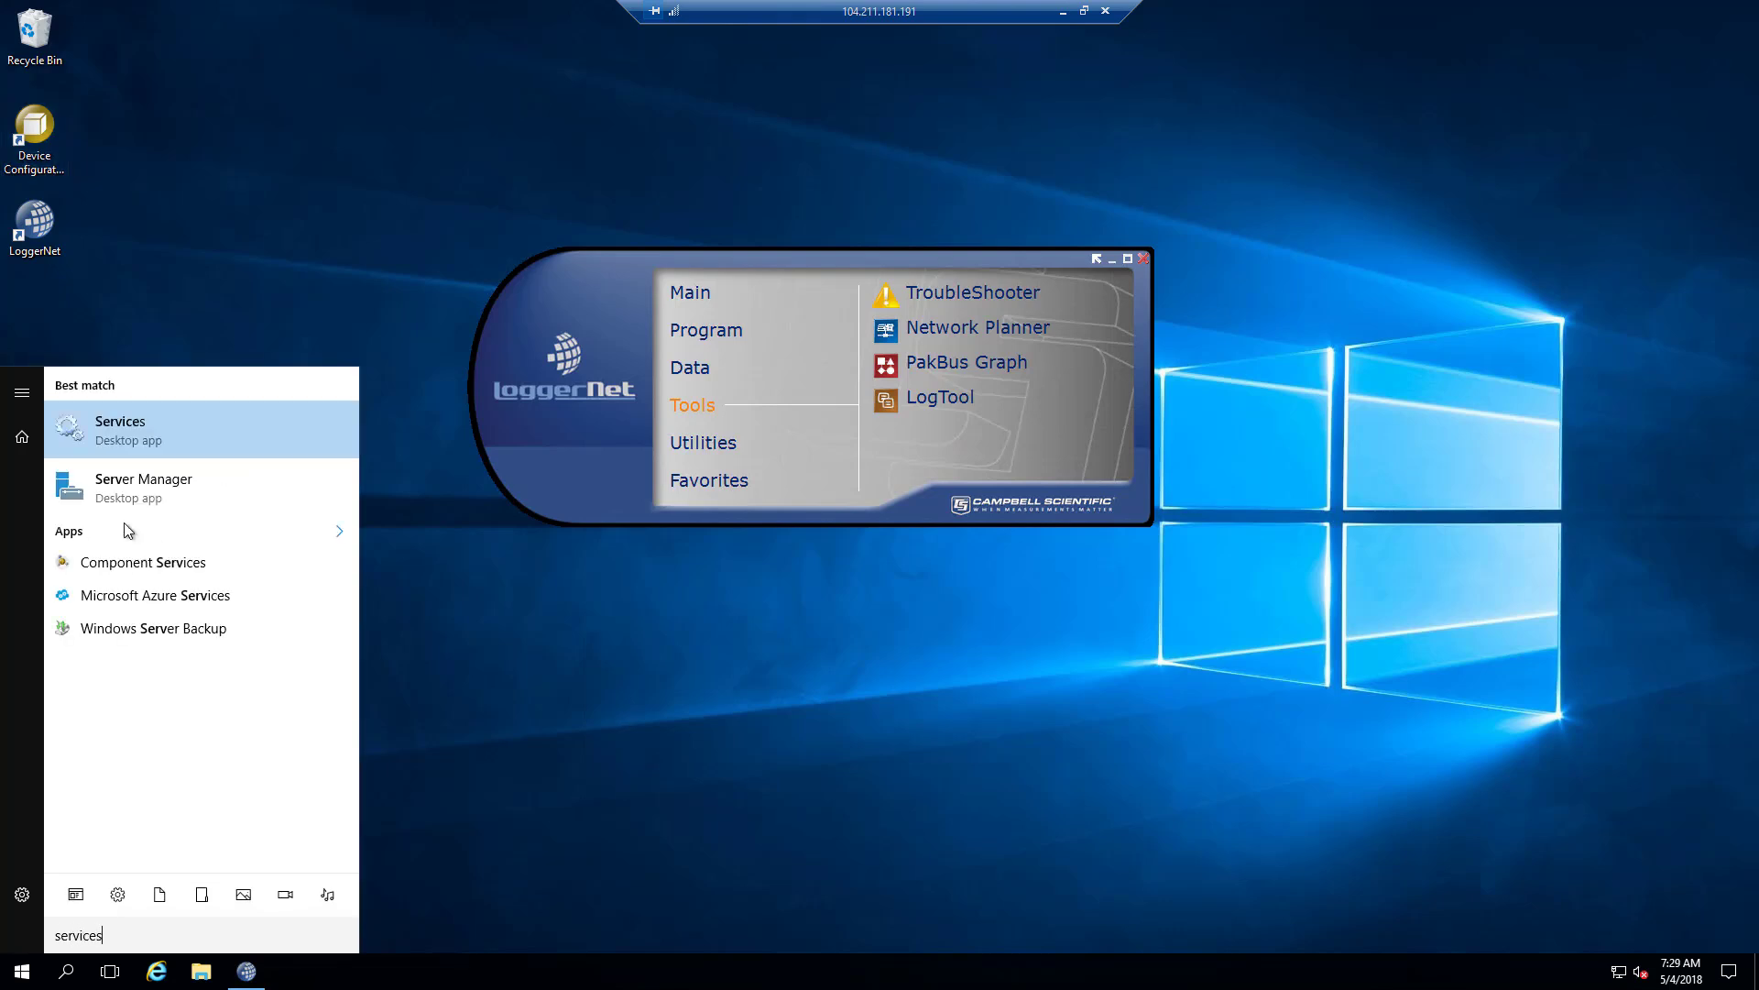
click(153, 440)
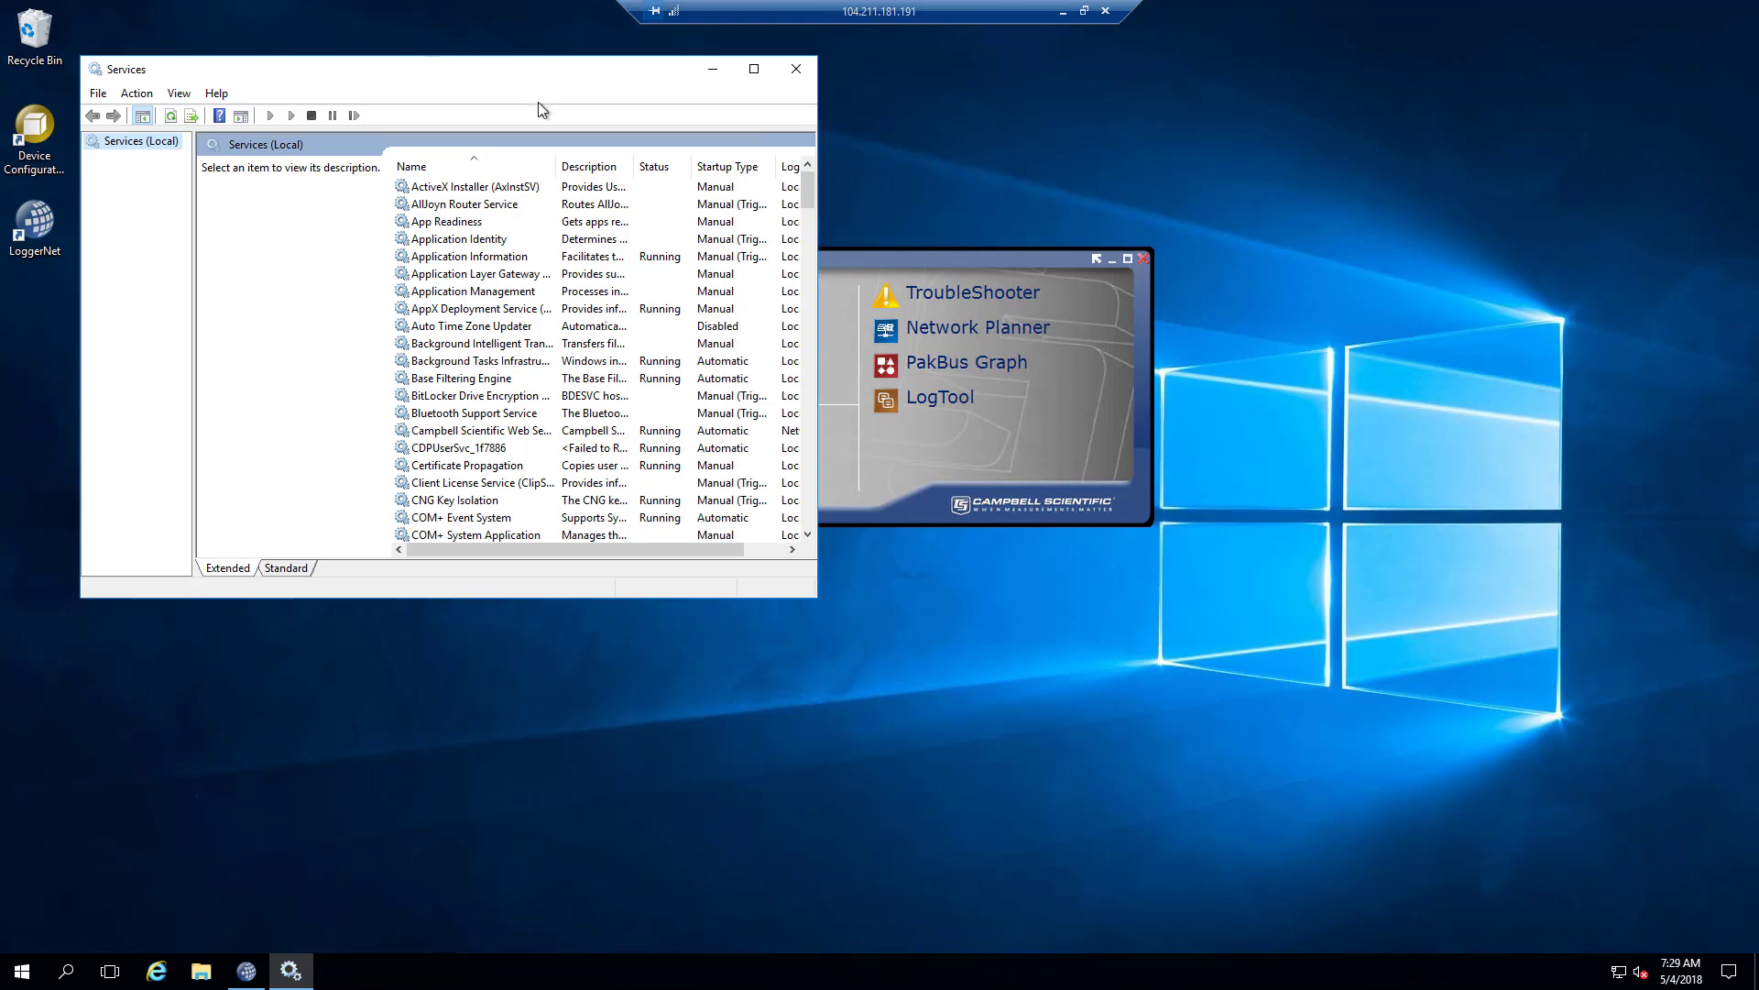
Enlarge the Services window, widen the Name and Description columns, and select Campbell Scientific Web Server.
drag(432, 67, 668, 180)
scroll(706, 476, down, 2)
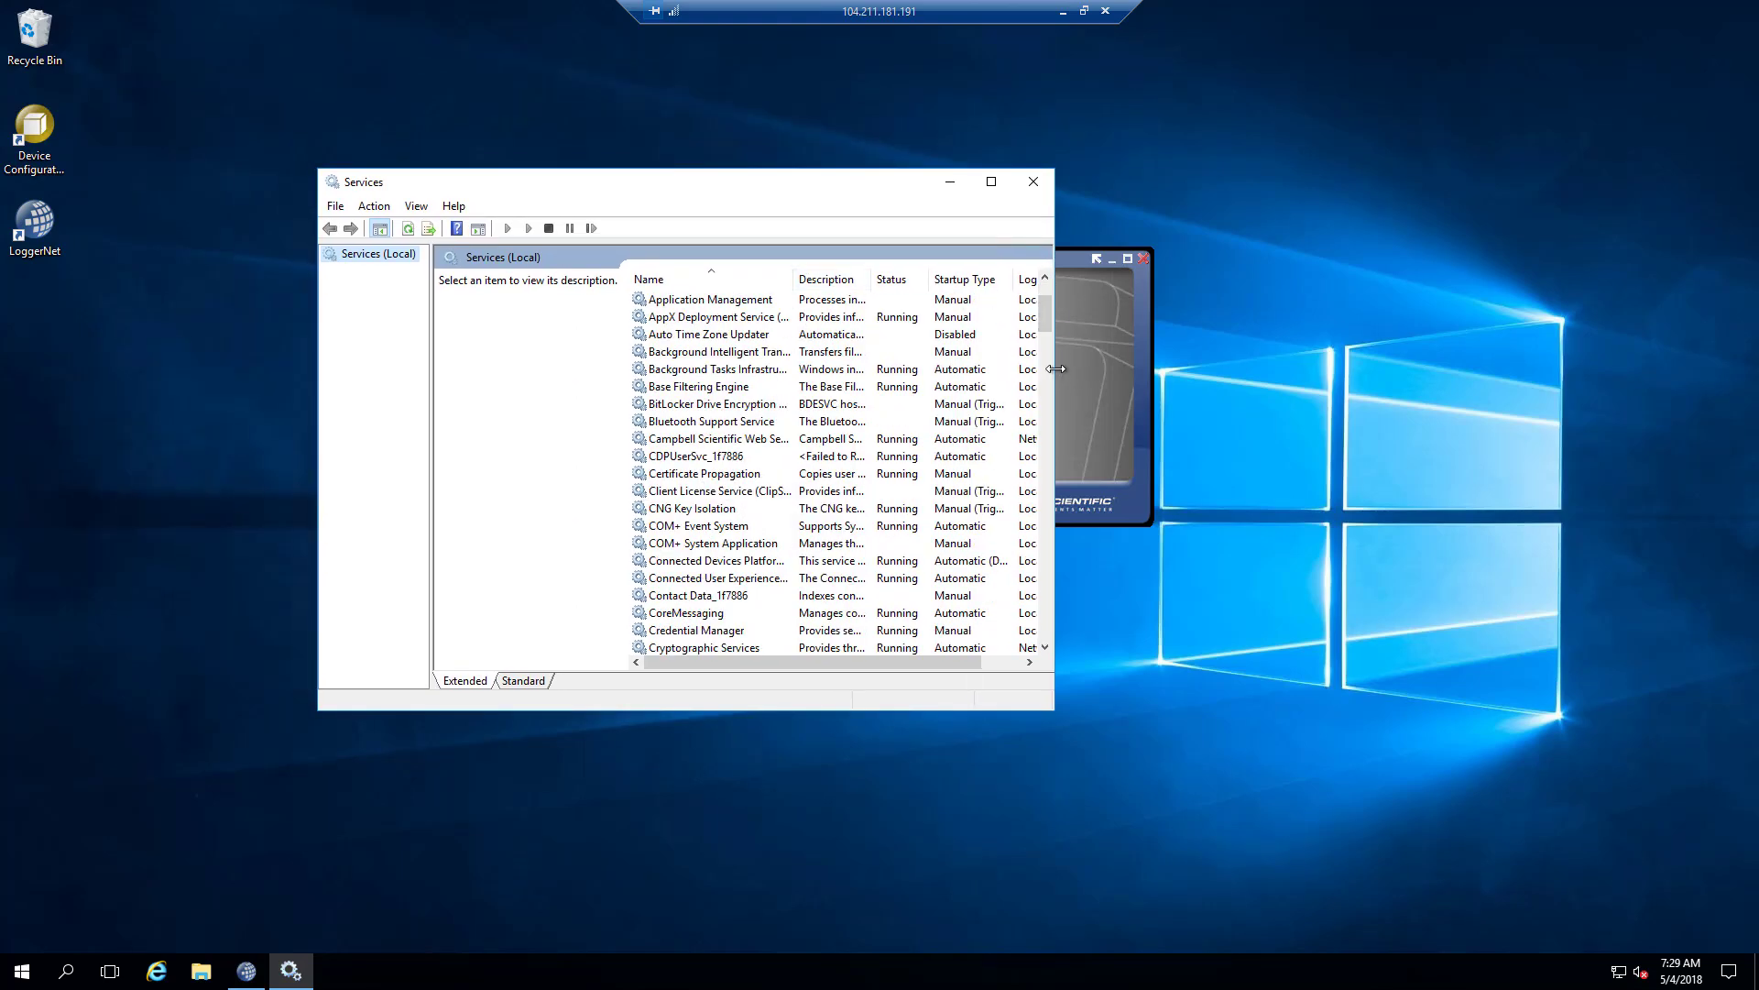
drag(1055, 367, 1376, 361)
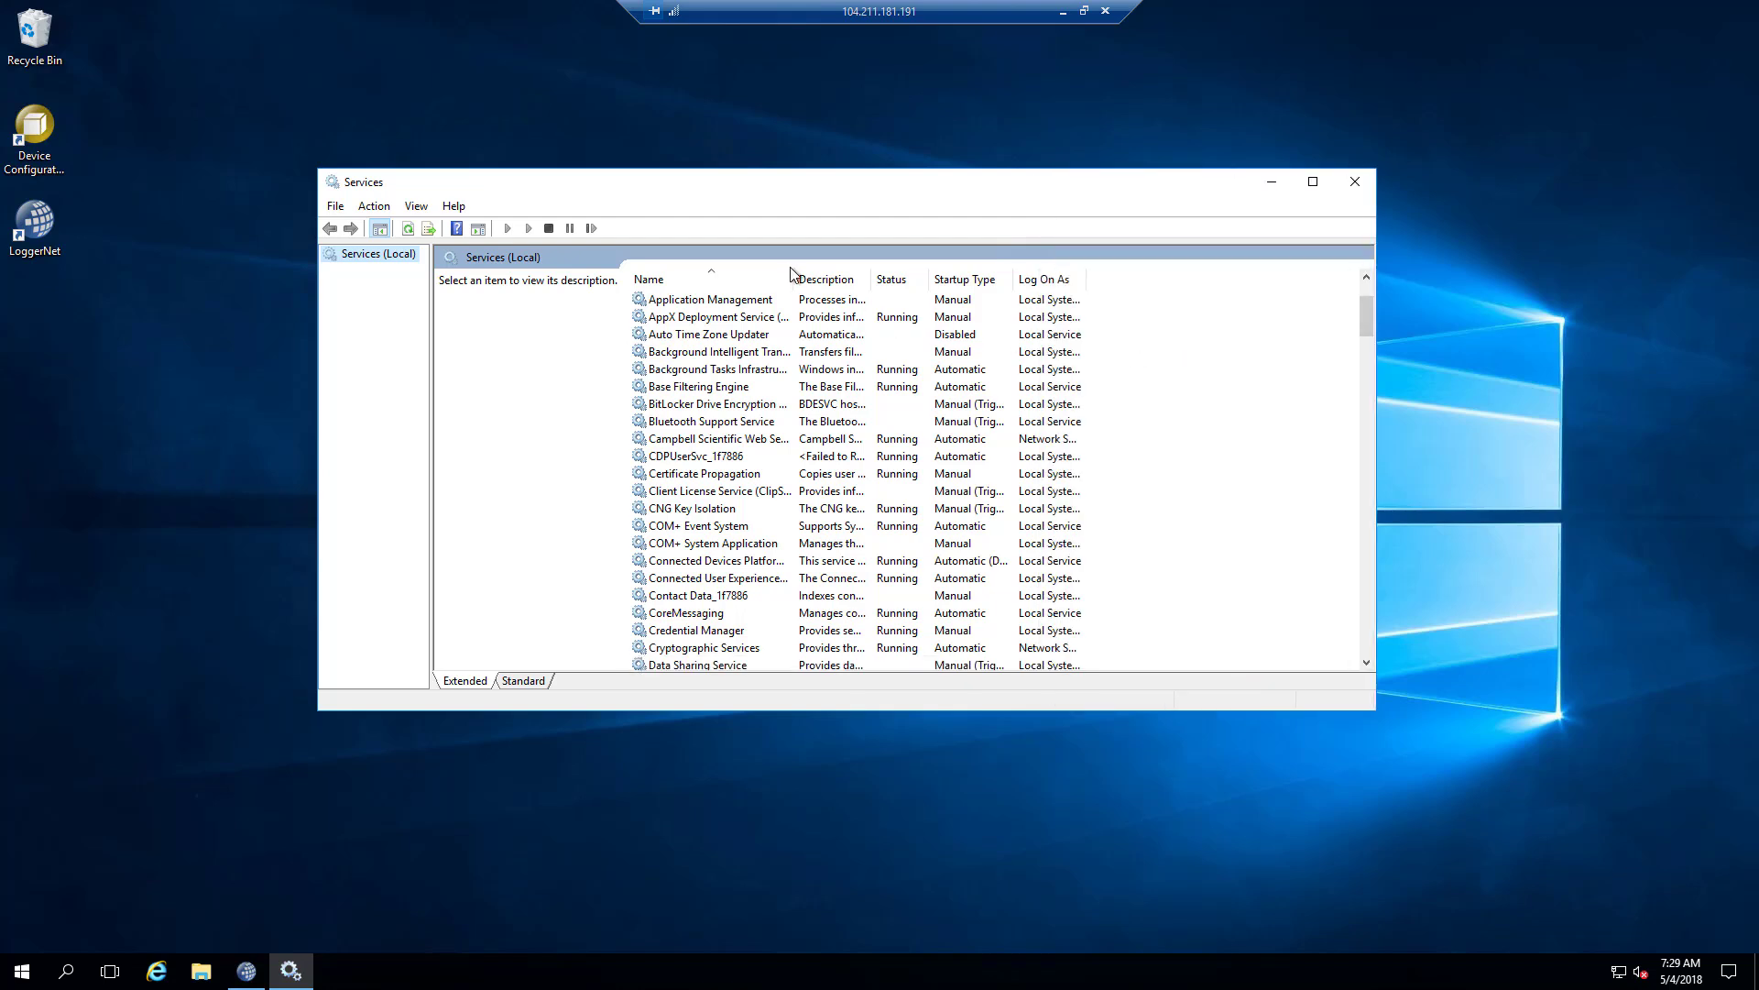
drag(817, 274, 907, 276)
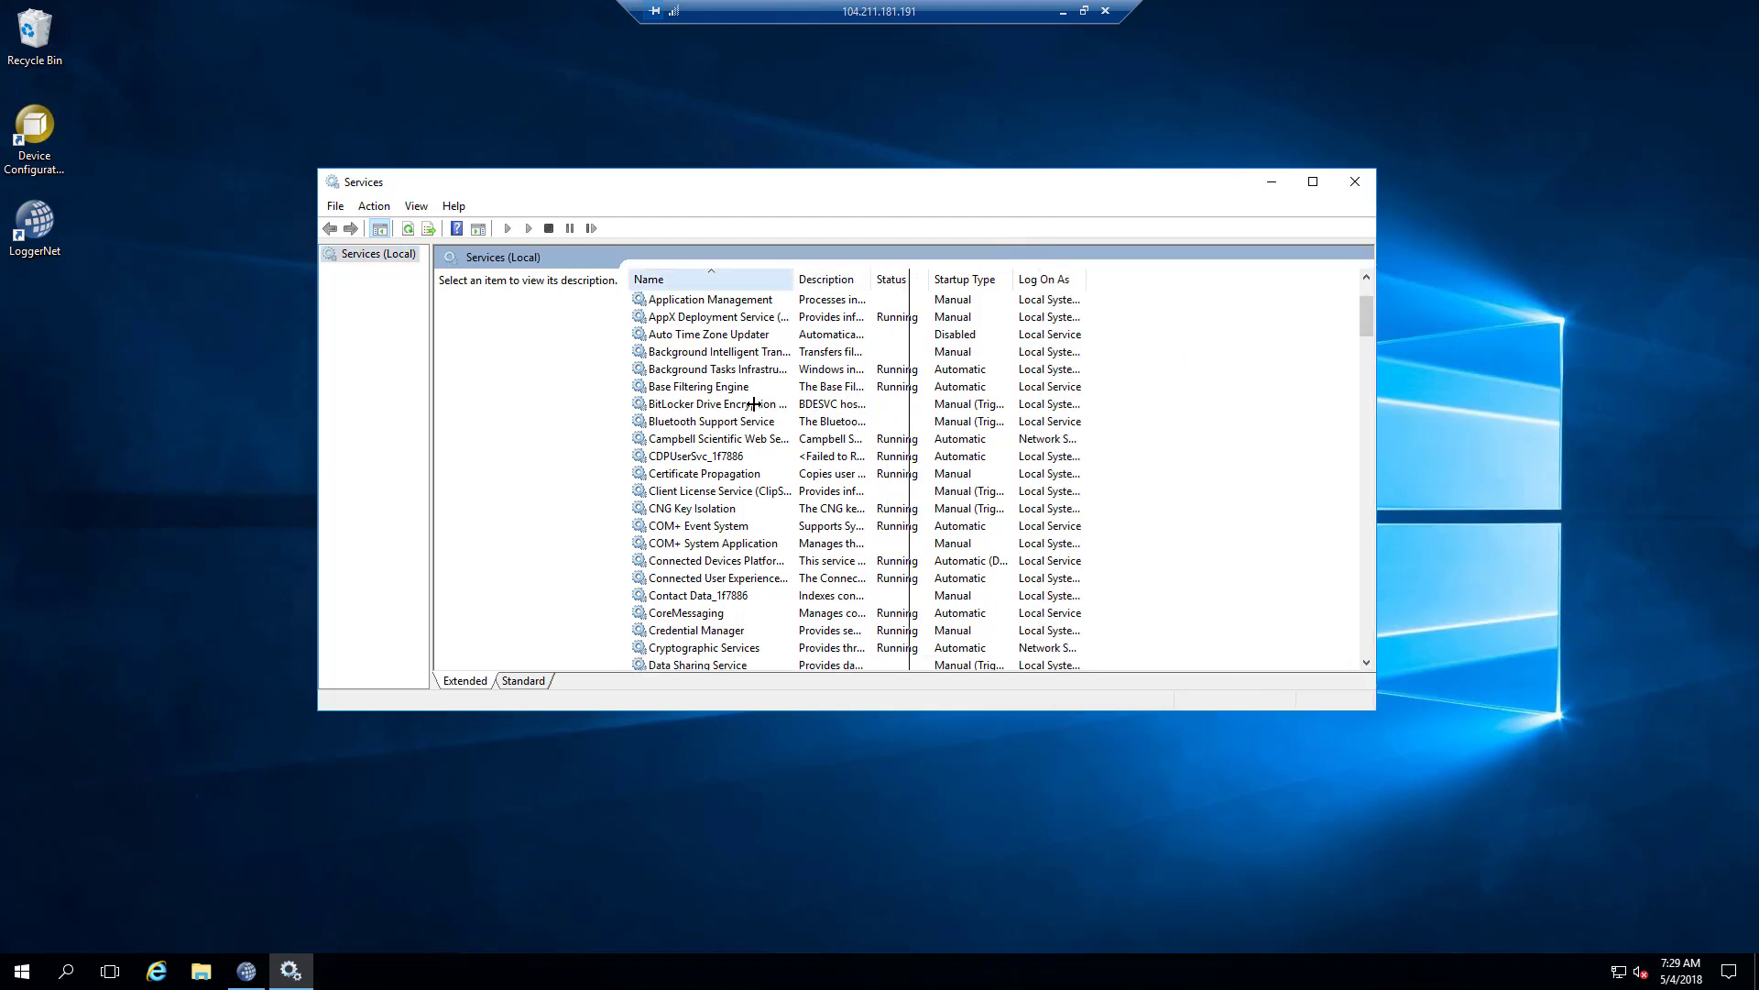
click(744, 444)
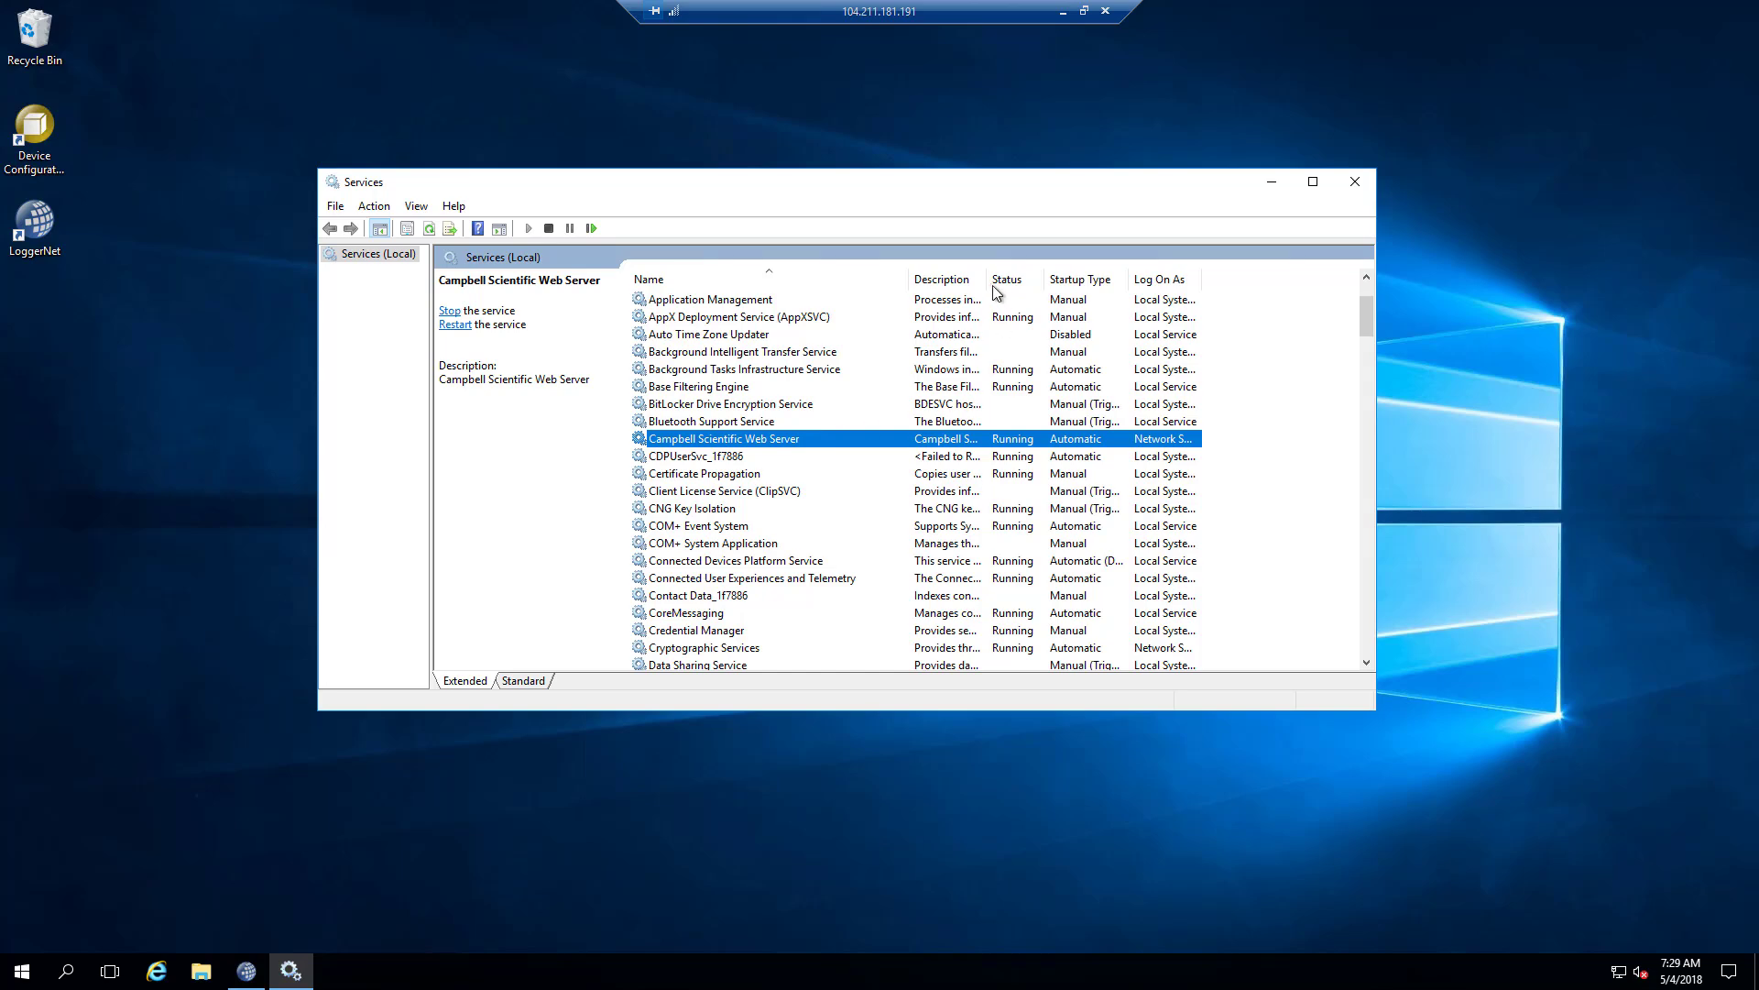
drag(1079, 279, 1196, 278)
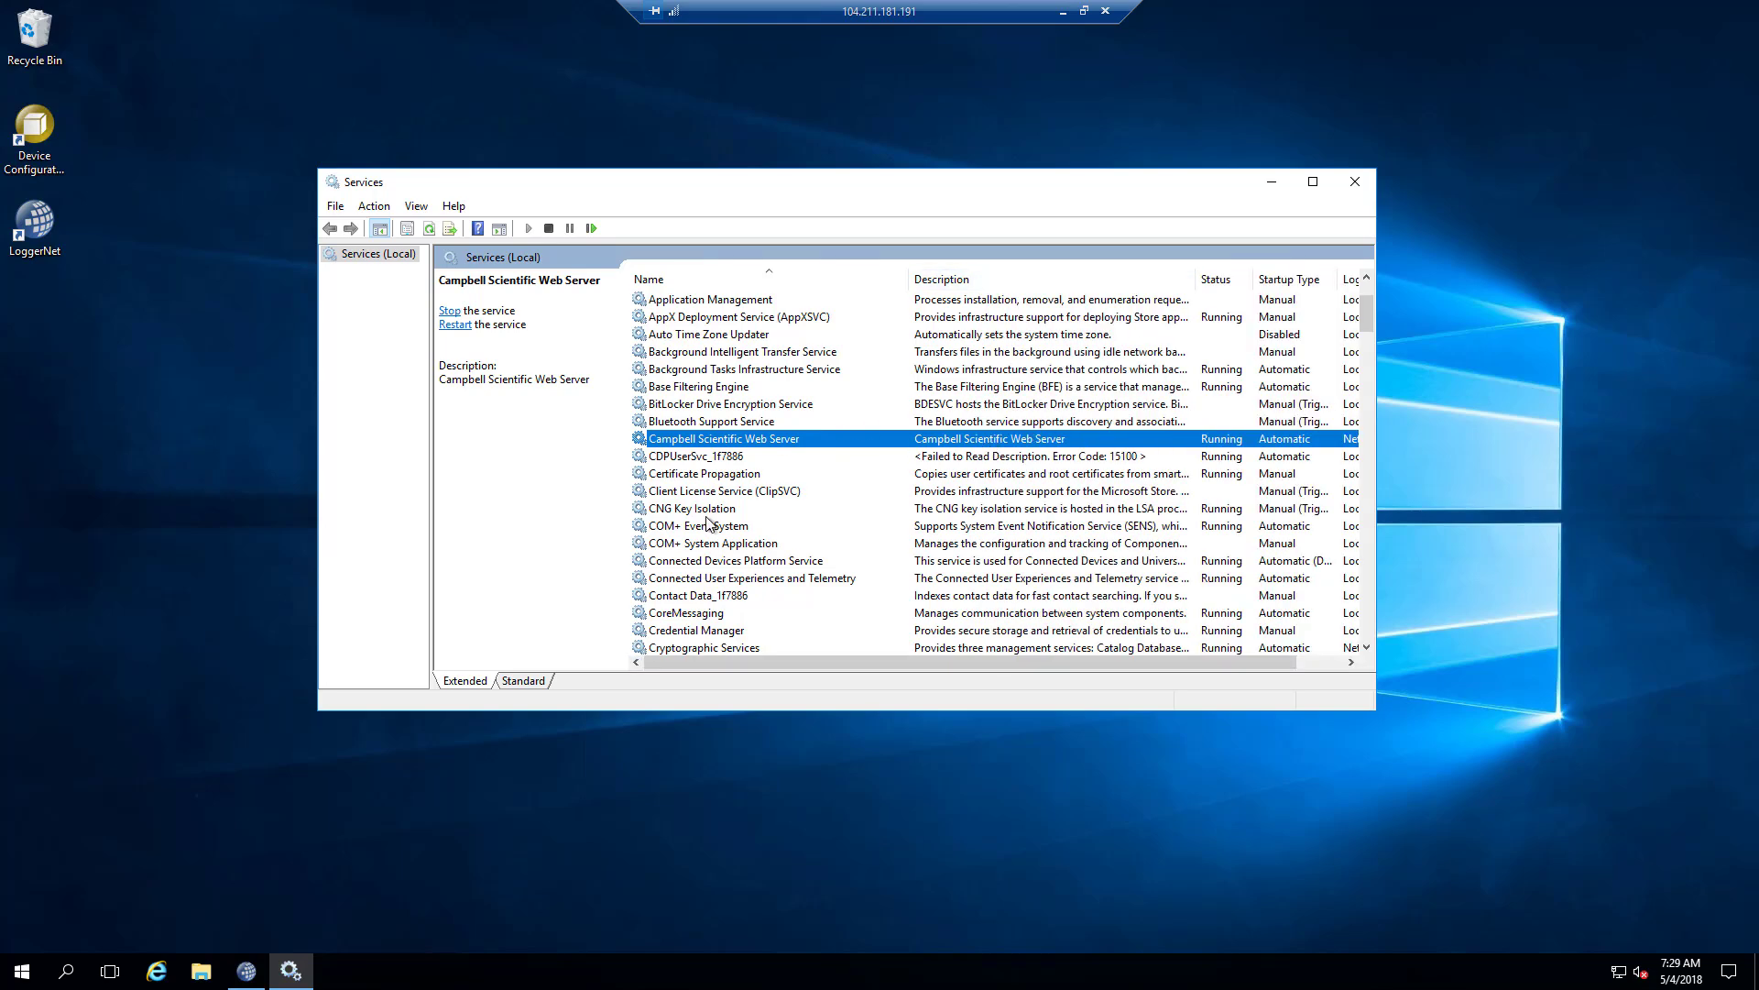
Scroll through the services list to review the other services.
scroll(710, 528, down, 4)
scroll(710, 529, down, 11)
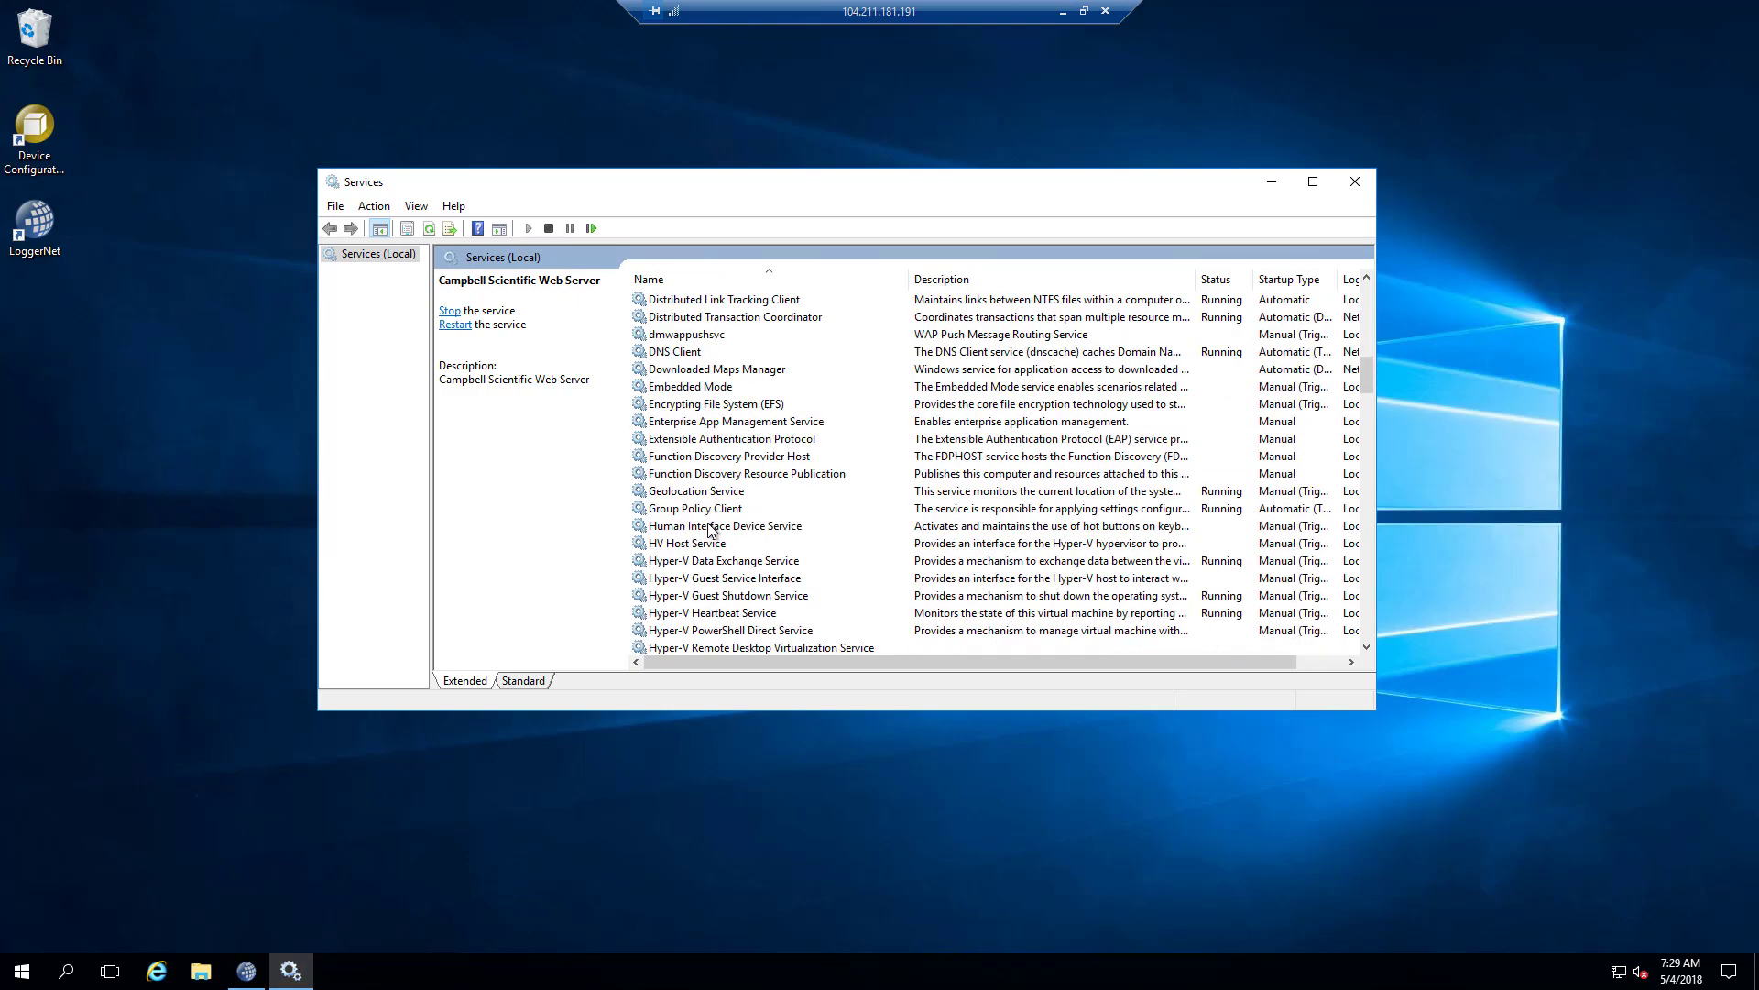
scroll(710, 529, down, 6)
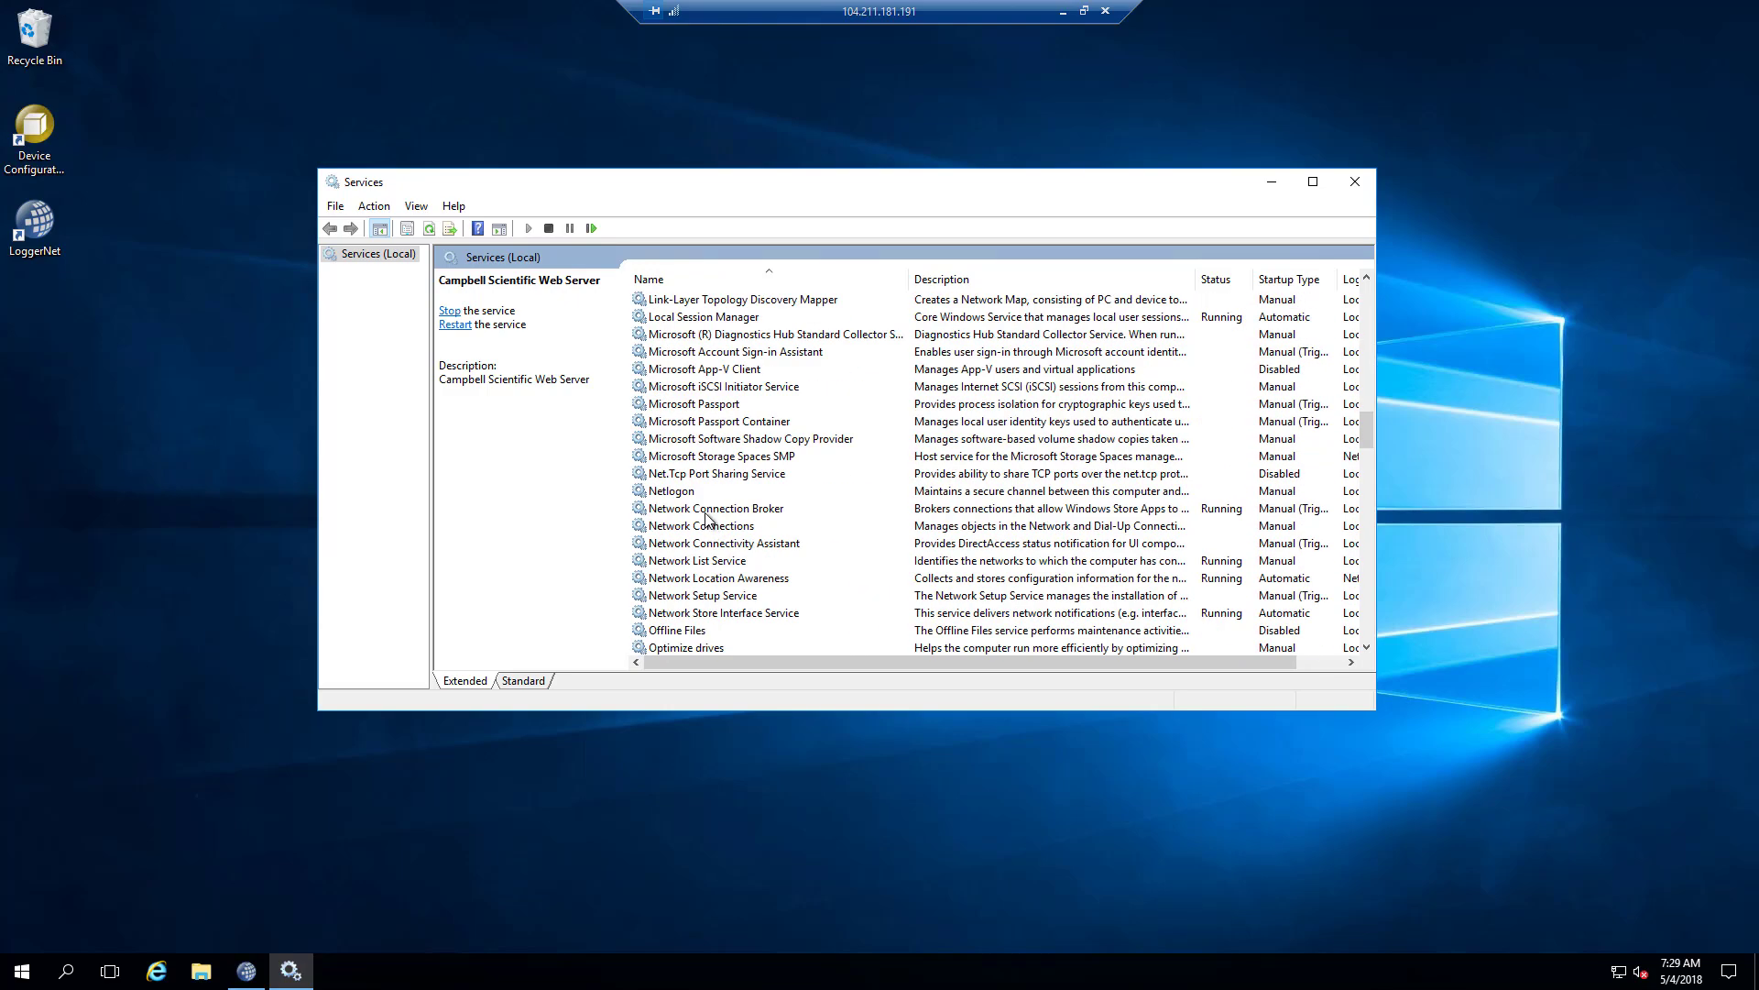
scroll(706, 465, up, 2)
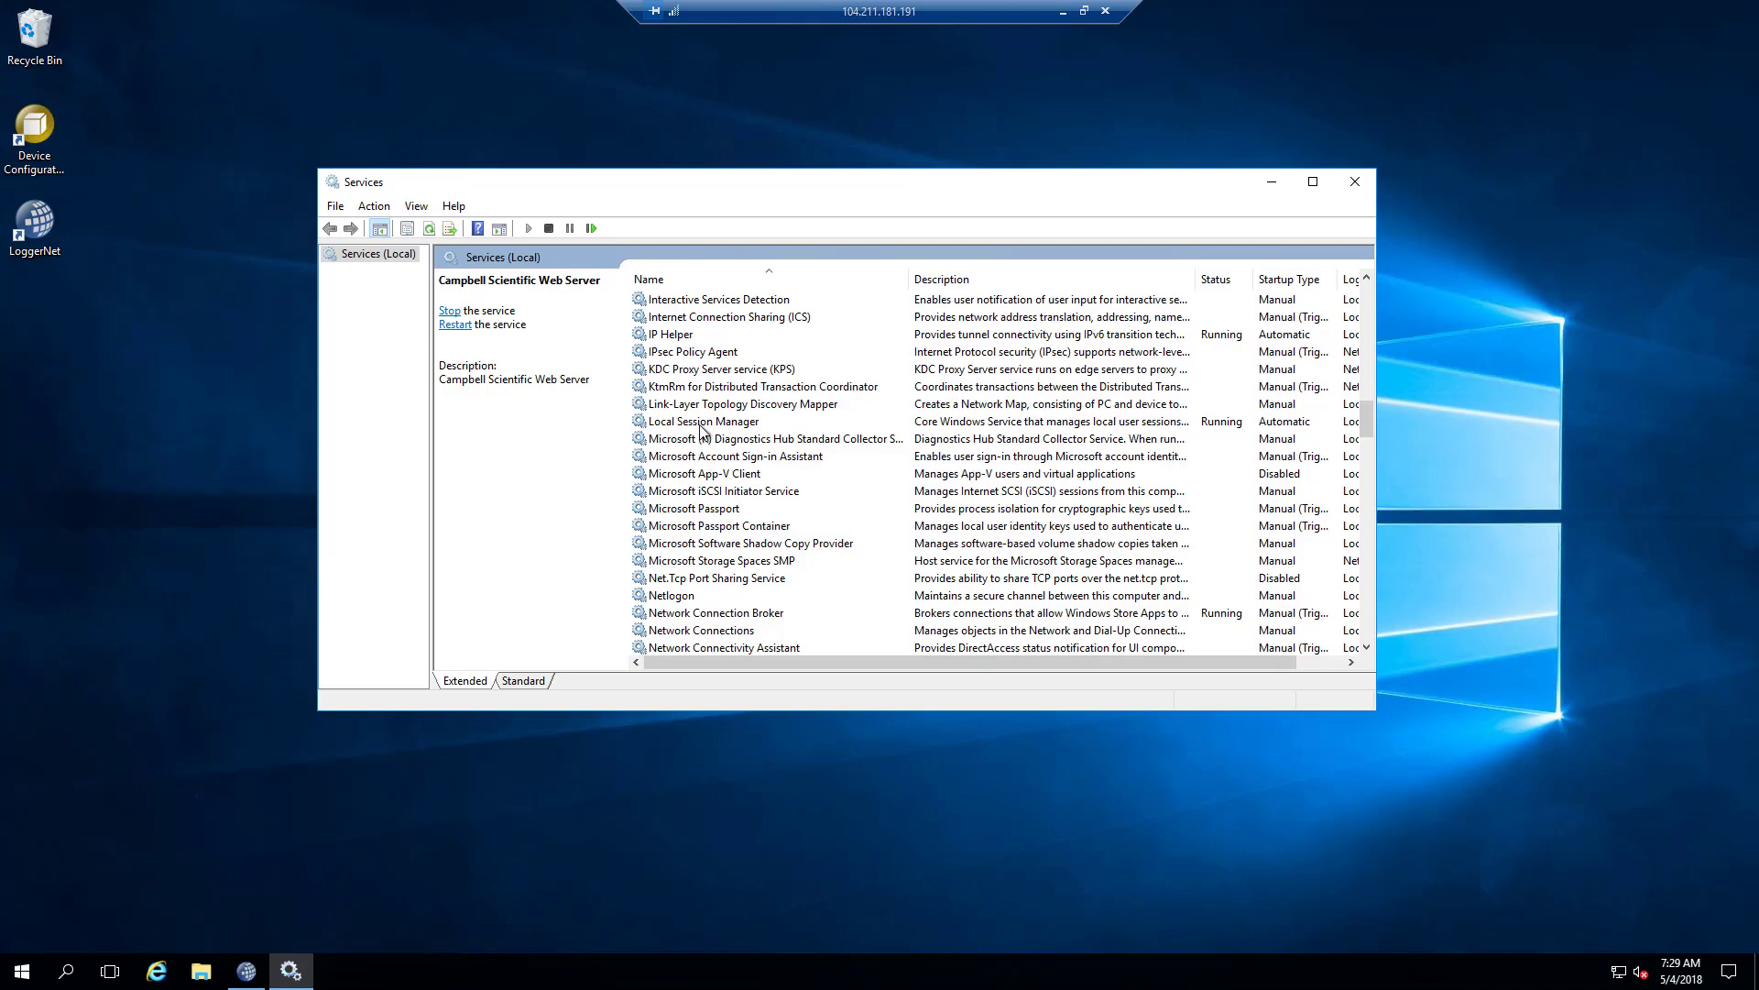
scroll(714, 510, down, 6)
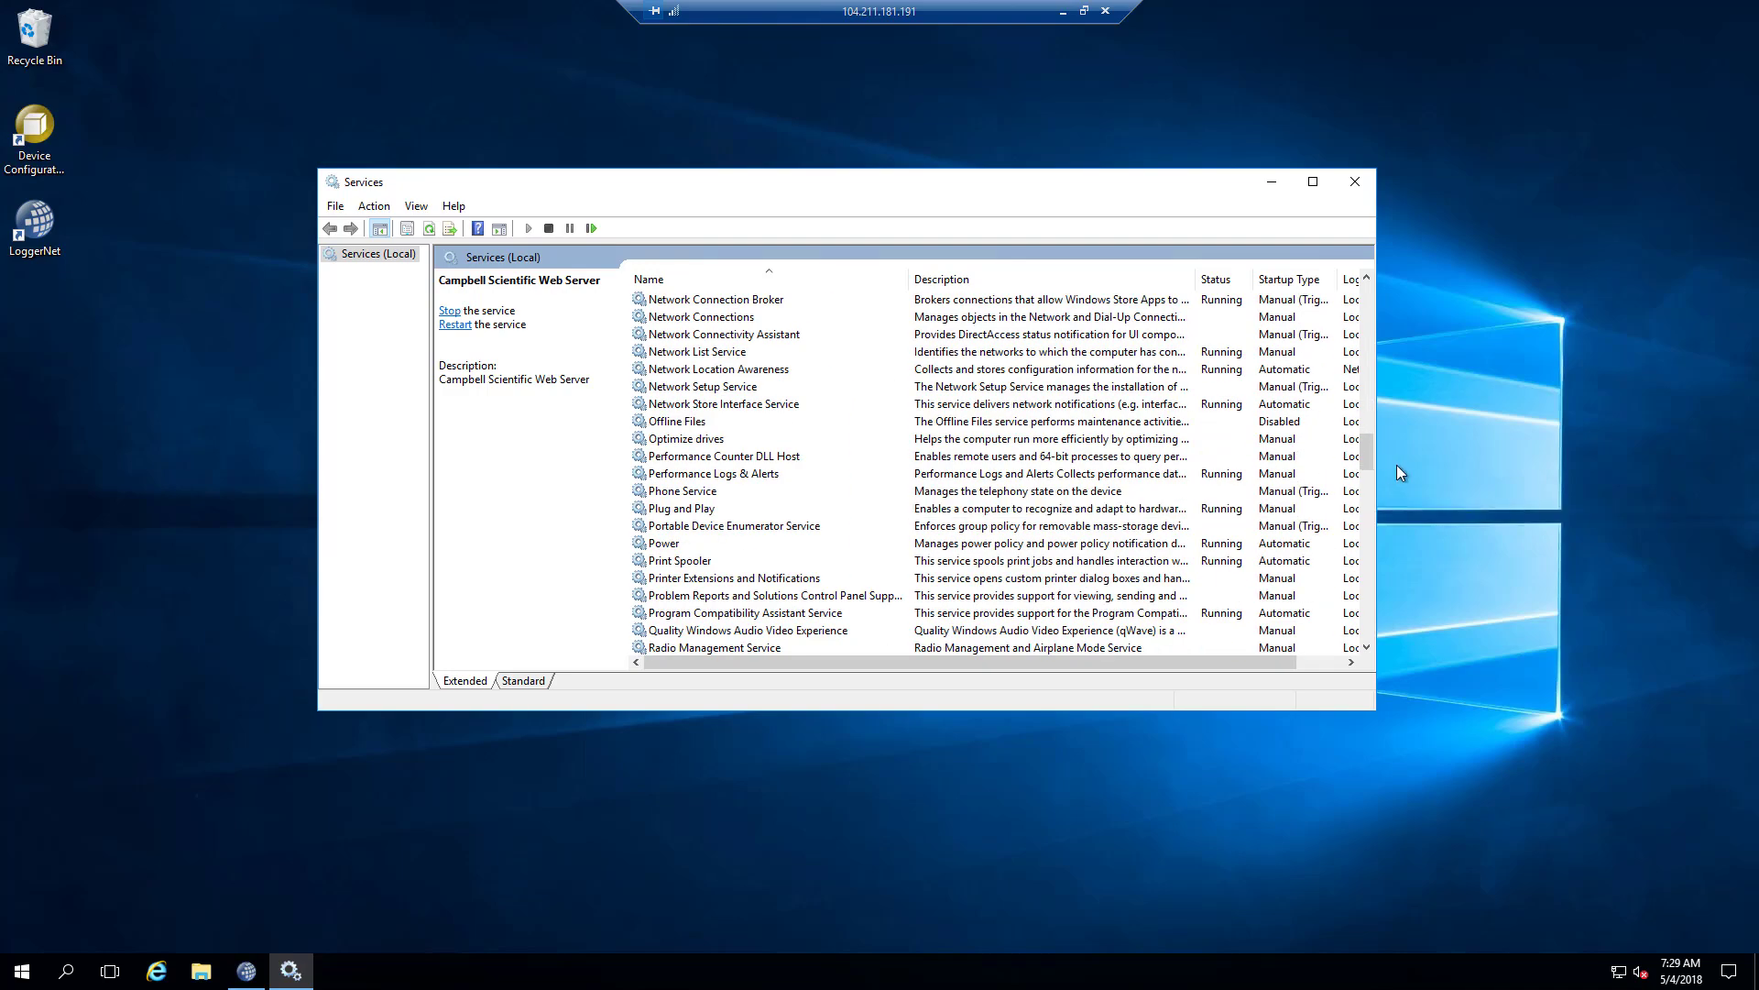
drag(1370, 447, 1343, 280)
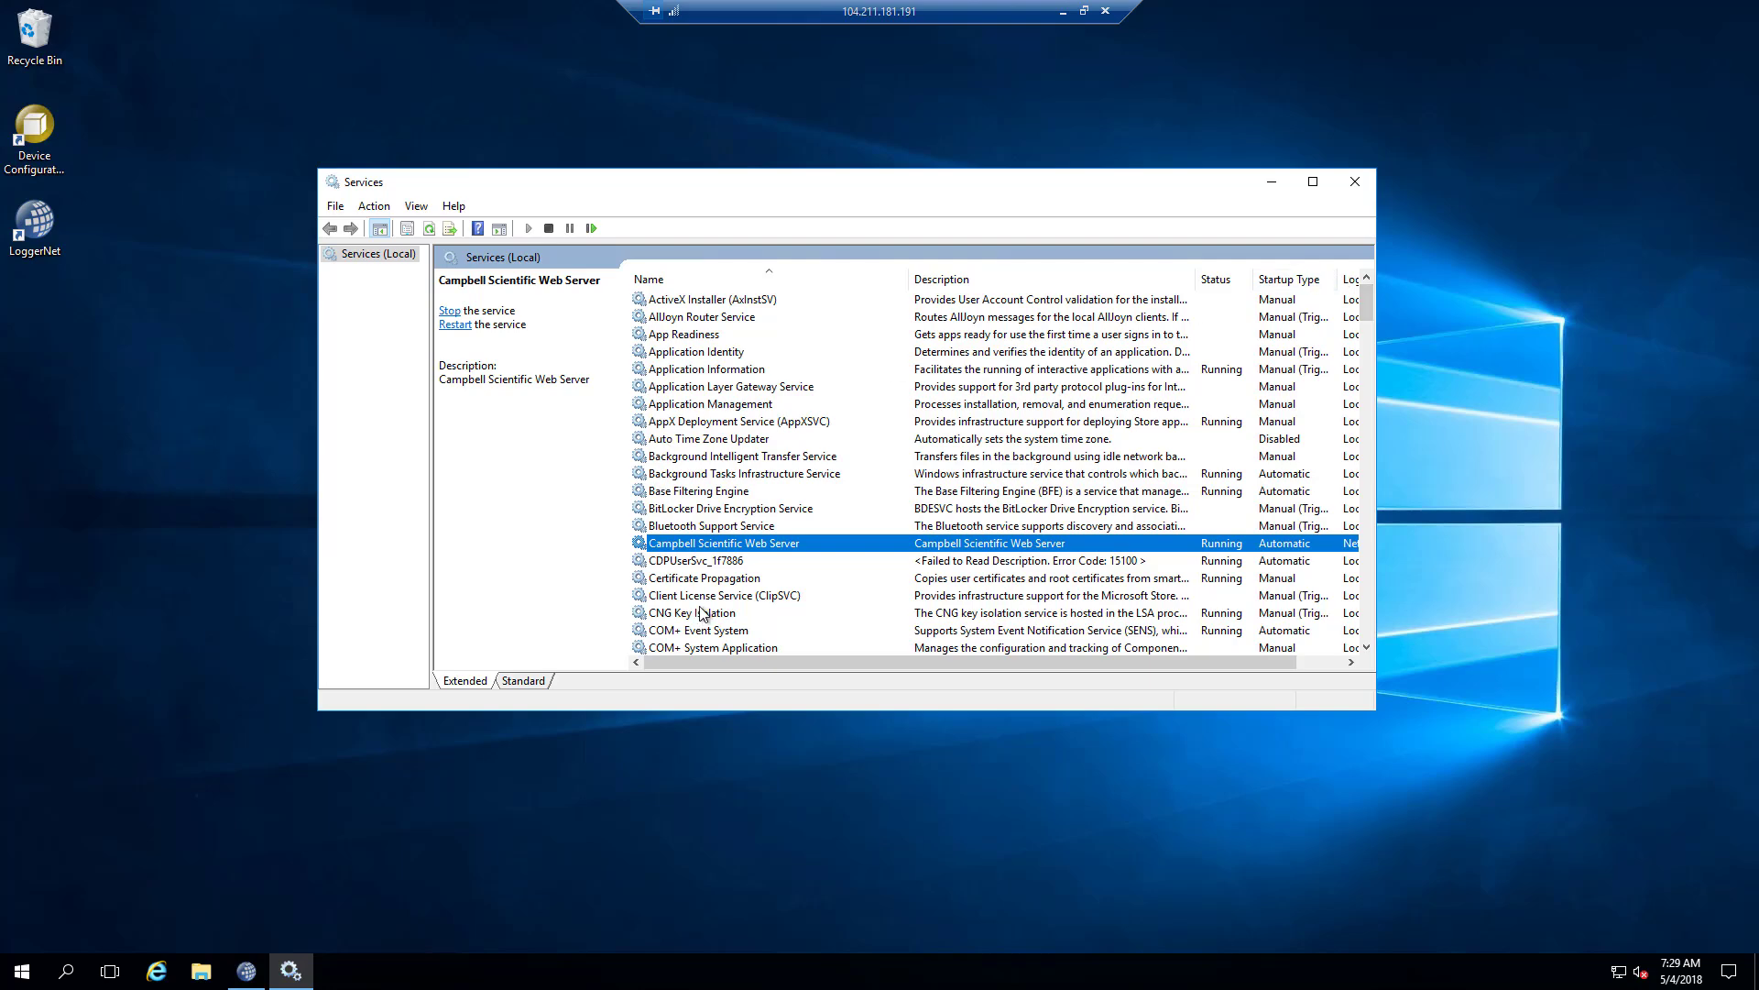
scroll(697, 614, down, 1)
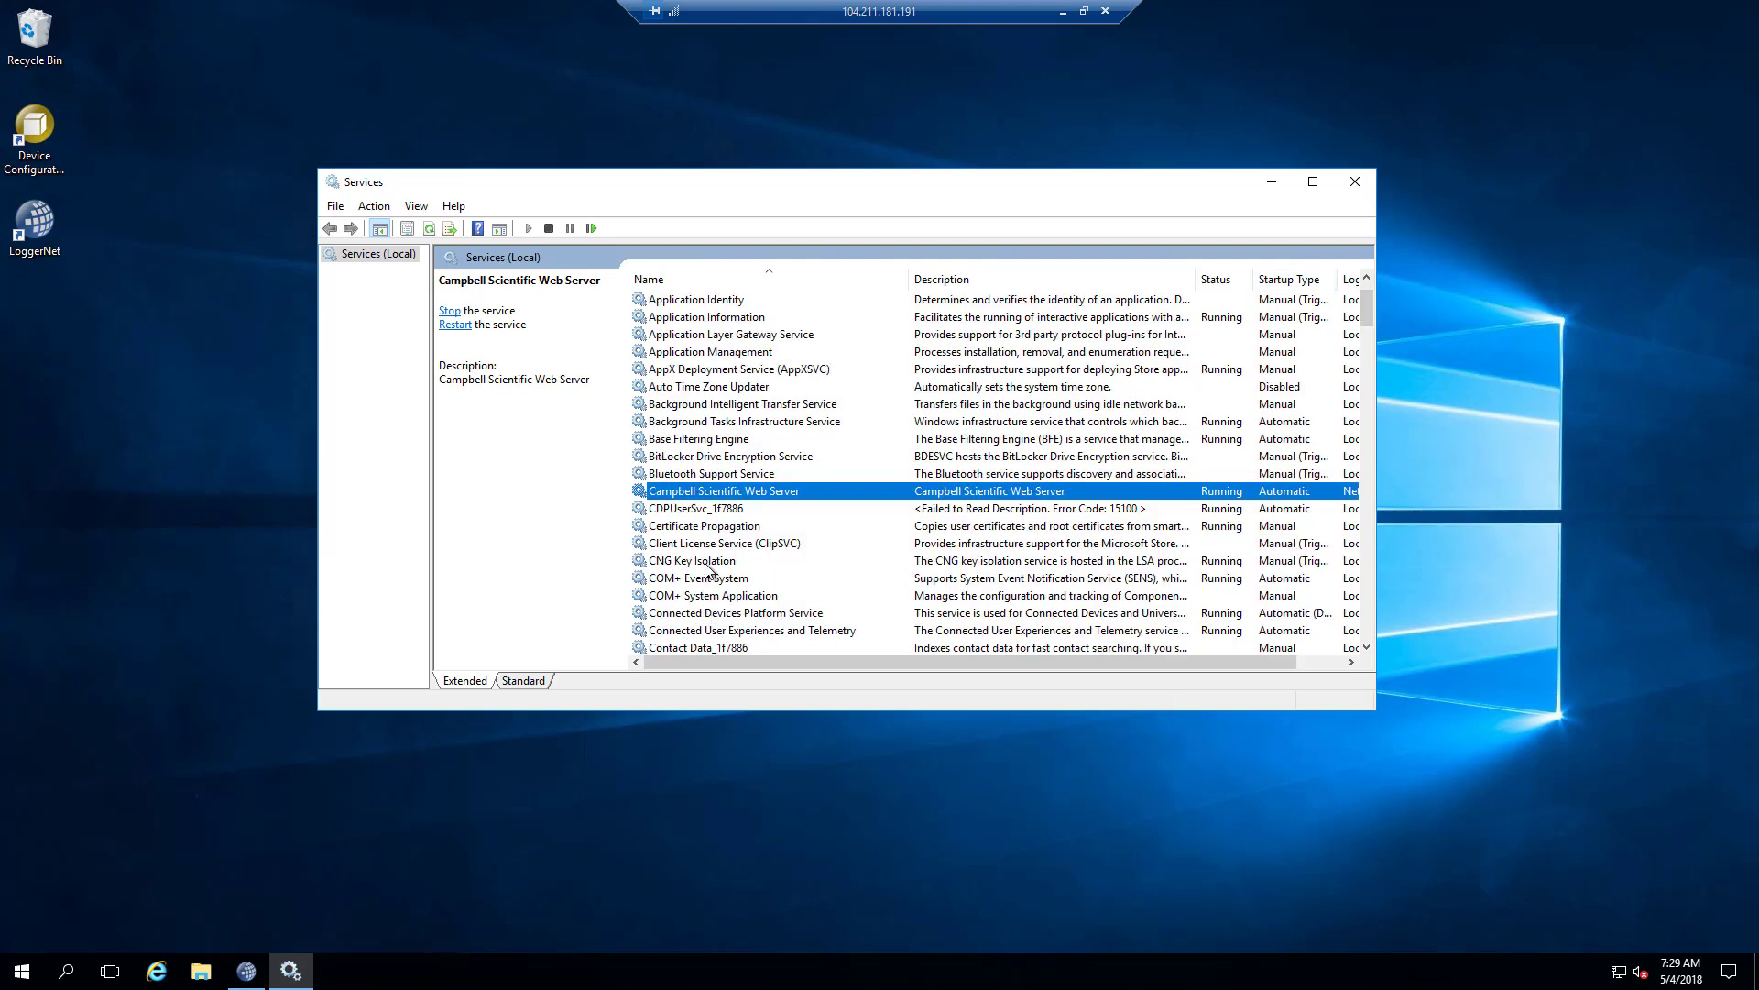
scroll(707, 569, up, 1)
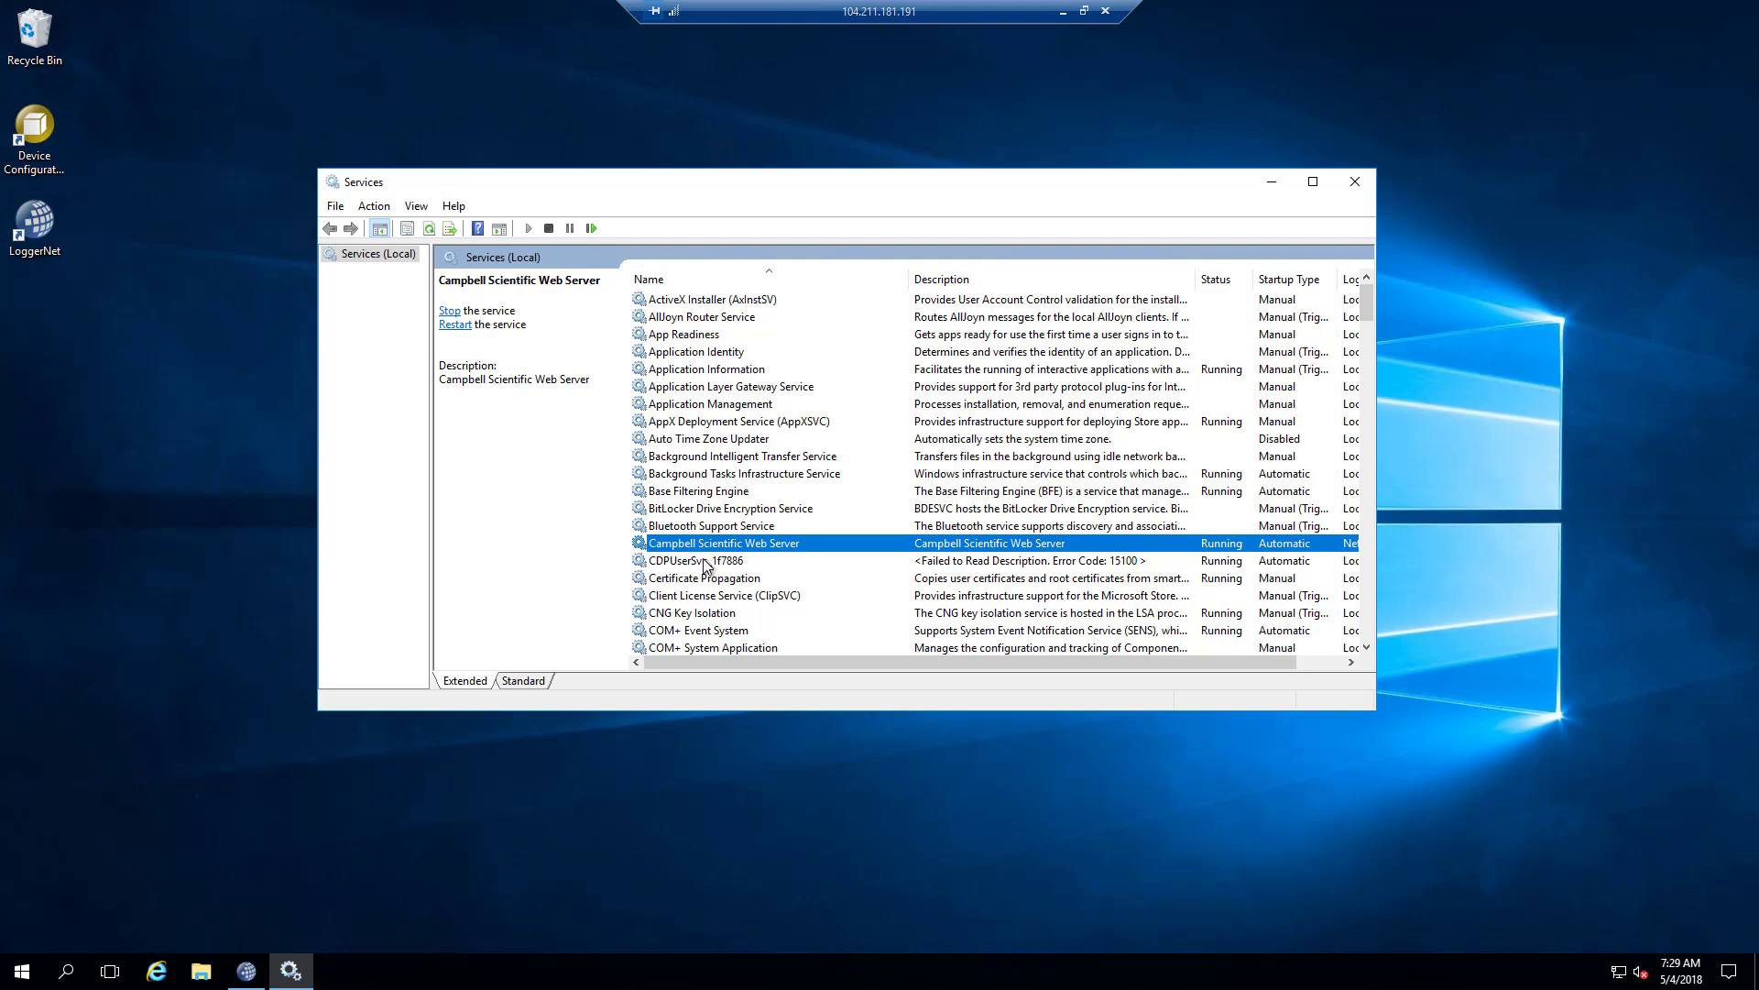
scroll(703, 573, down, 5)
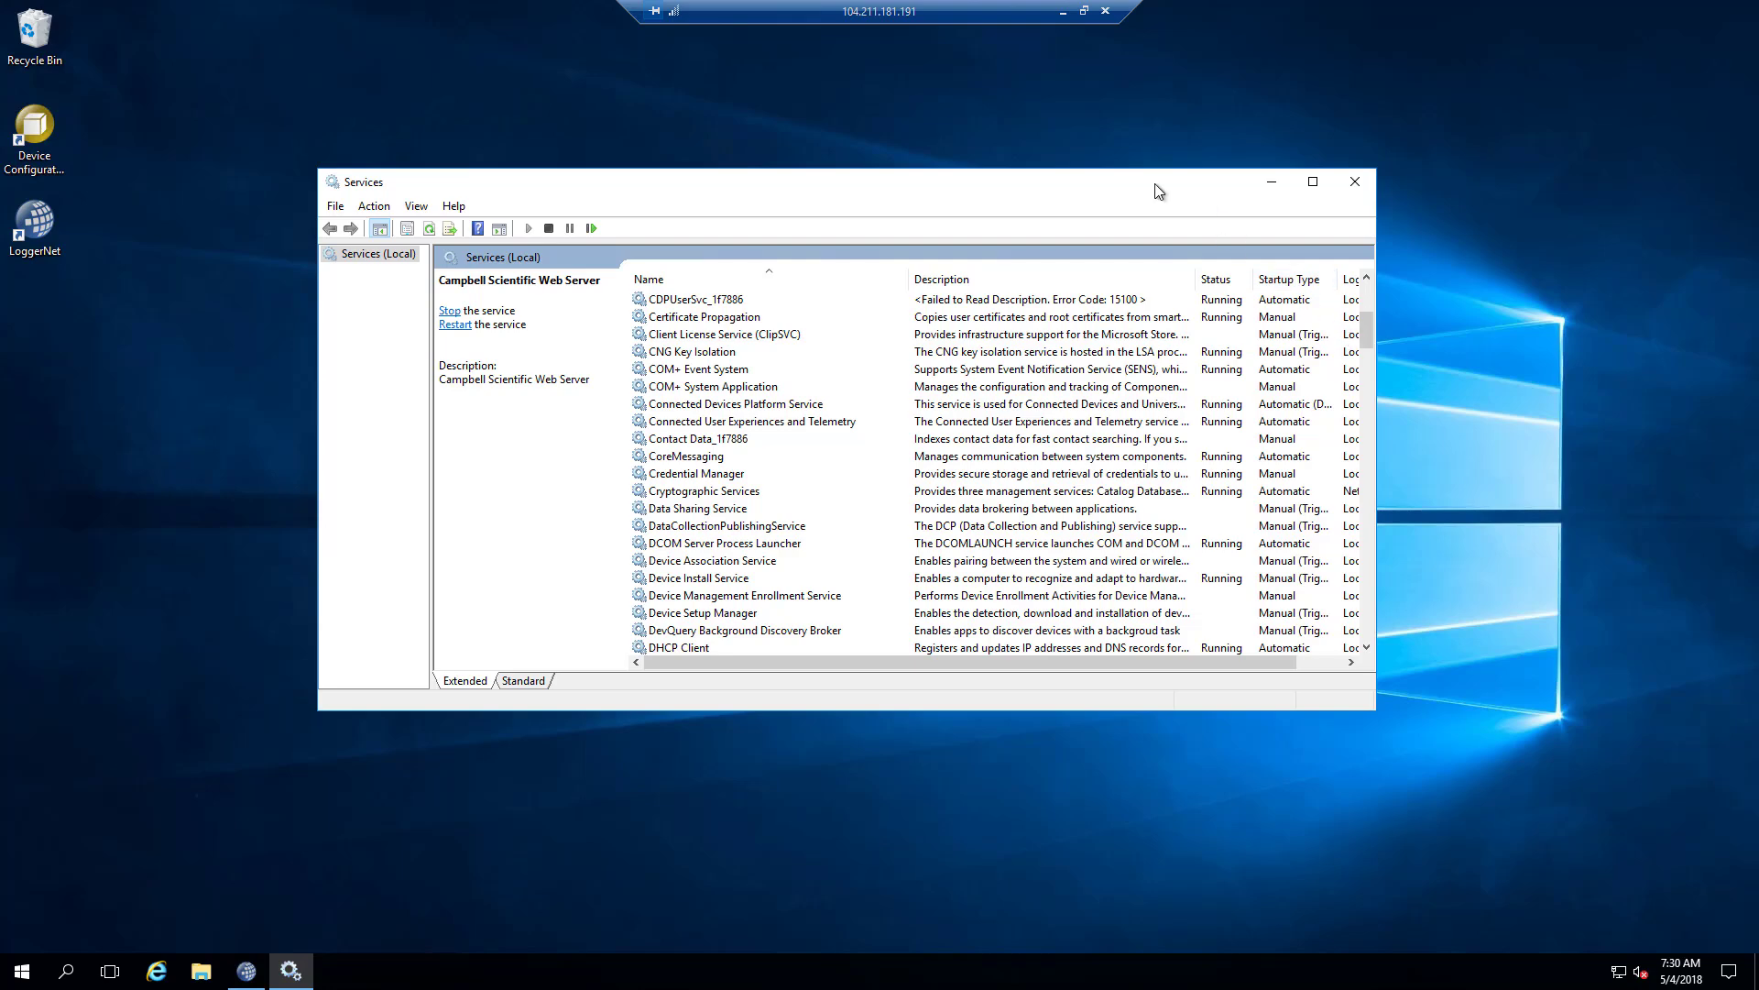
Show LoggerNet's Program tools and then its Main tools, moving the Services window aside.
drag(1154, 191, 1273, 483)
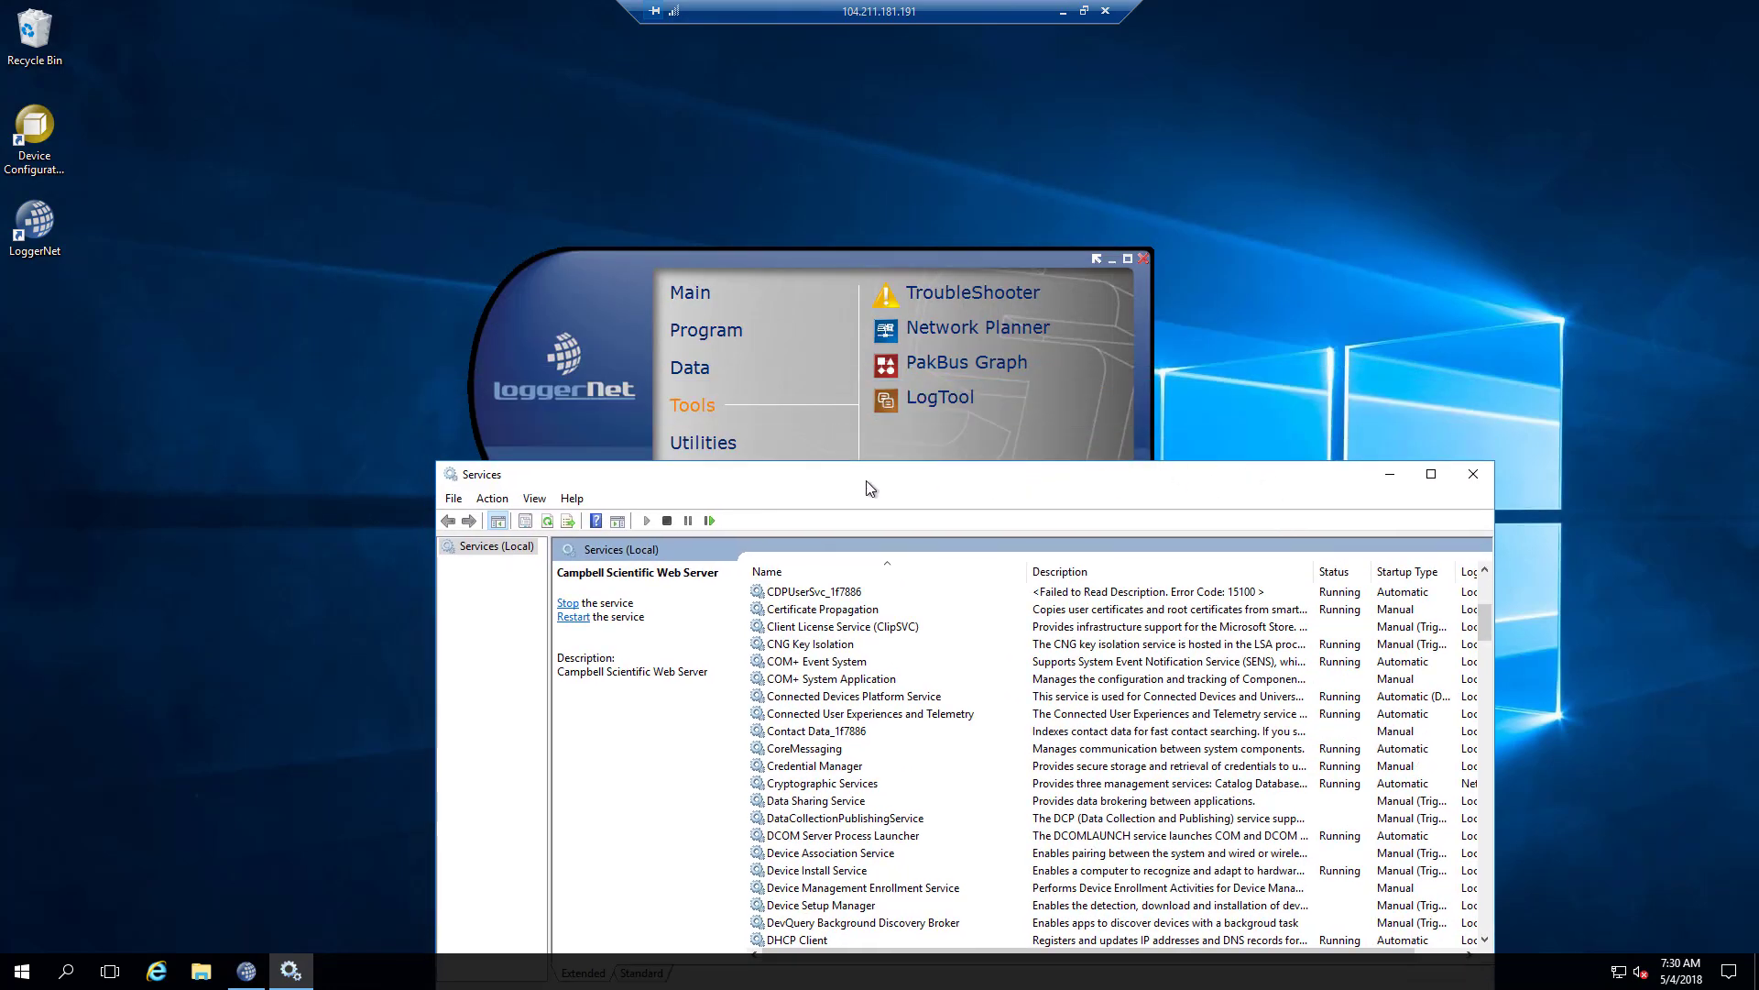
click(706, 330)
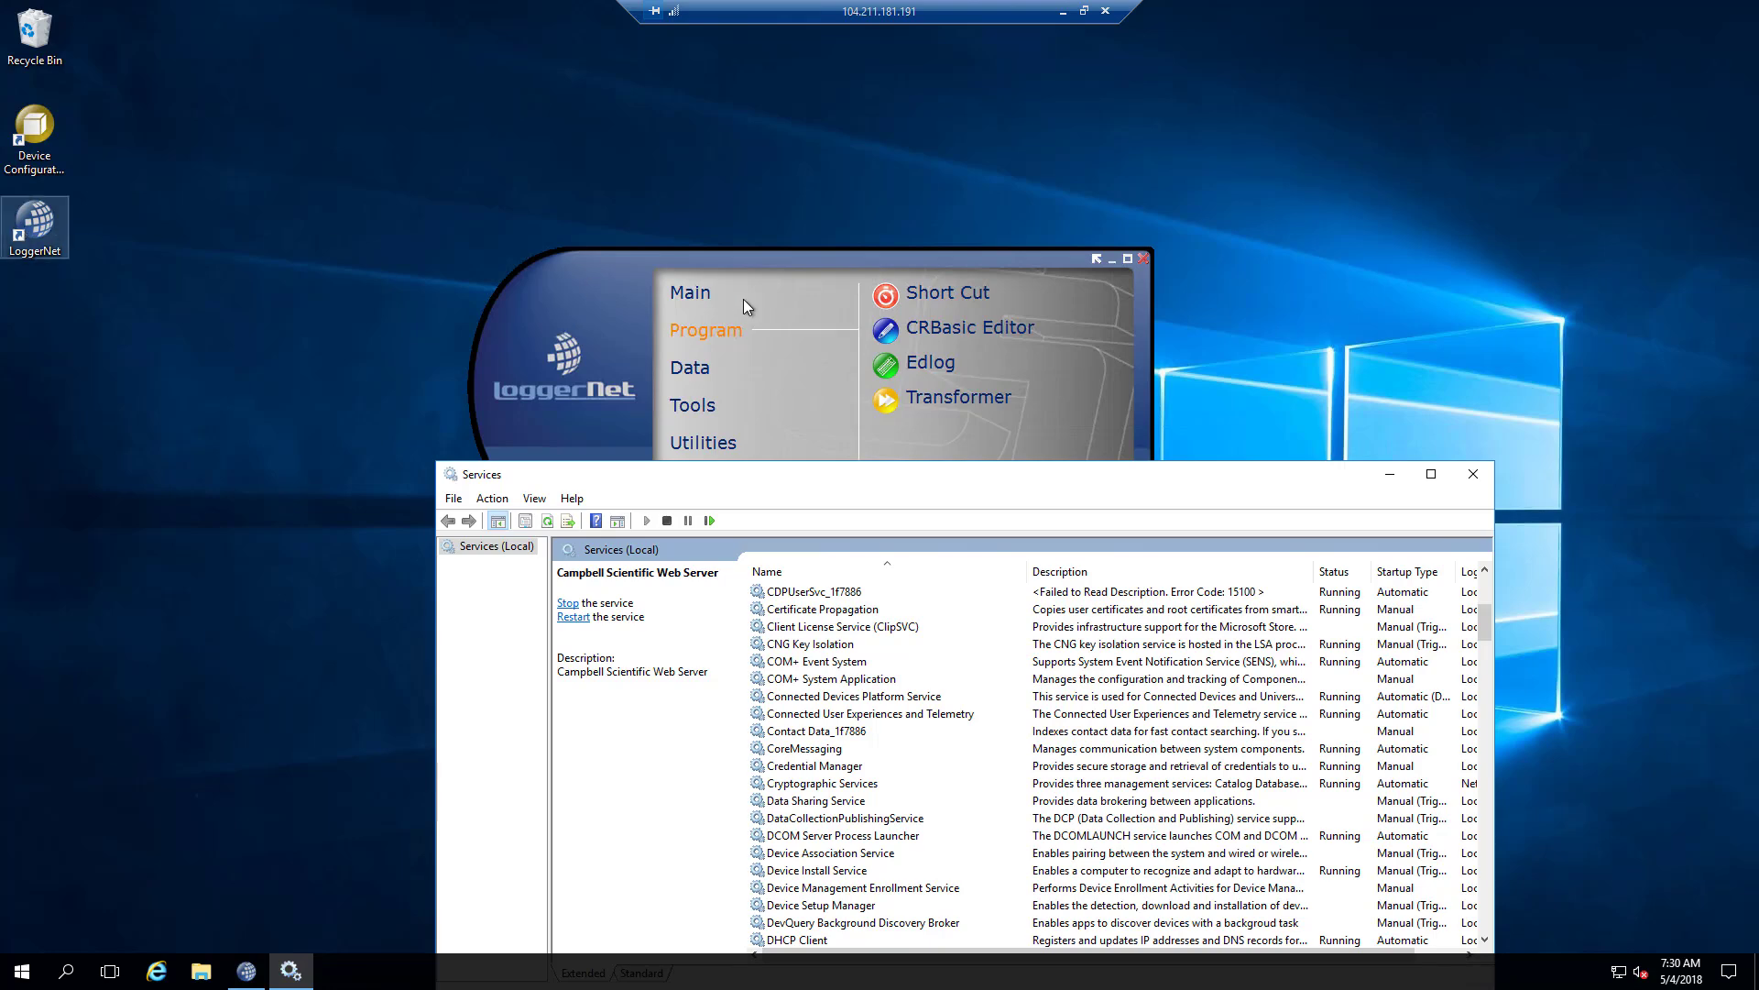
click(697, 294)
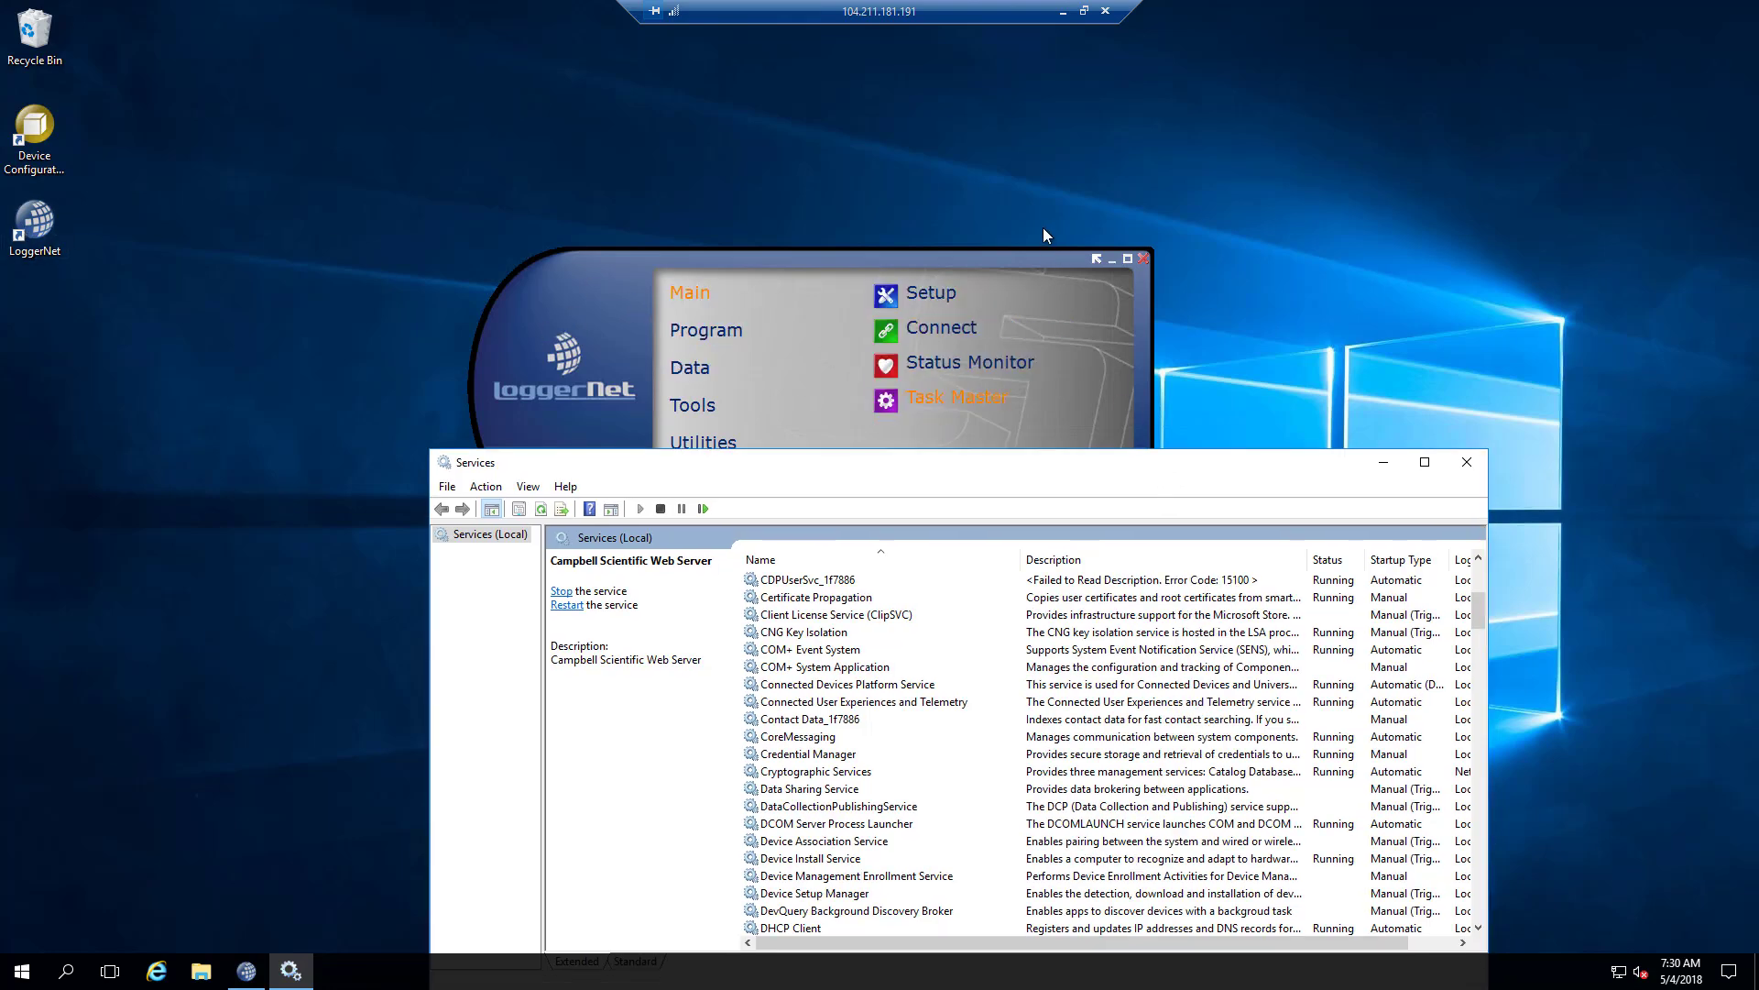
drag(1182, 474, 1056, 193)
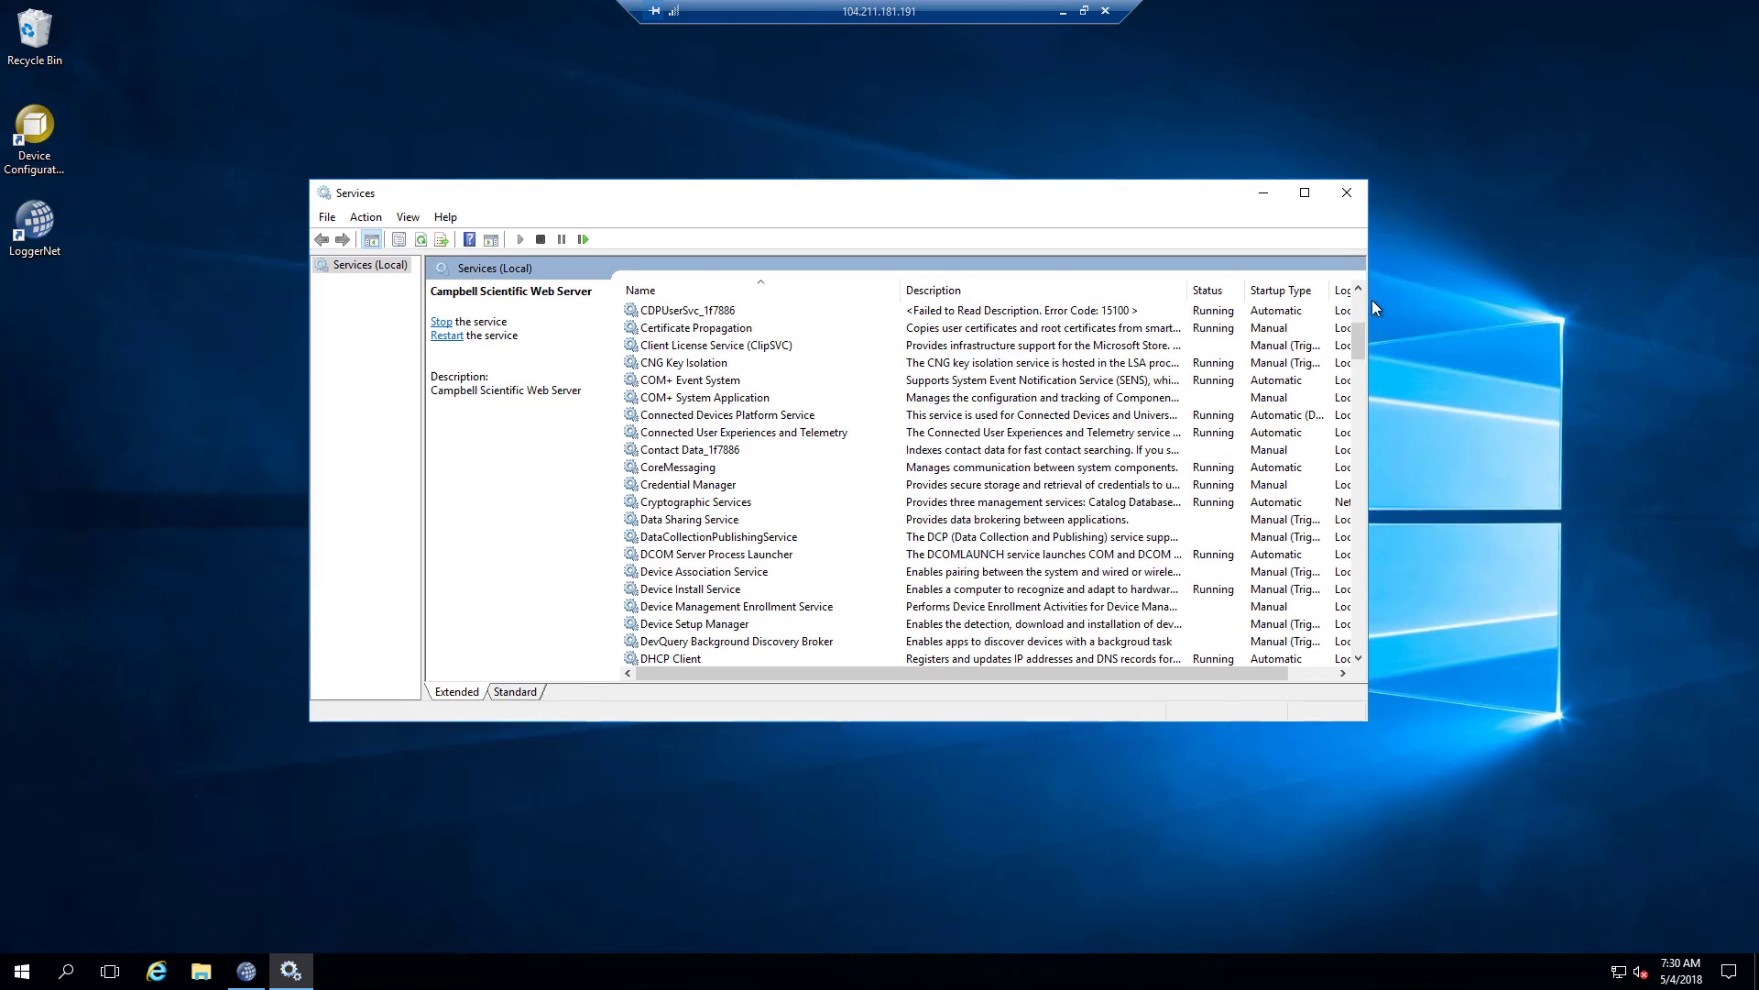
Scroll through the rest of the services list, then close the Services console.
drag(1360, 341, 1362, 376)
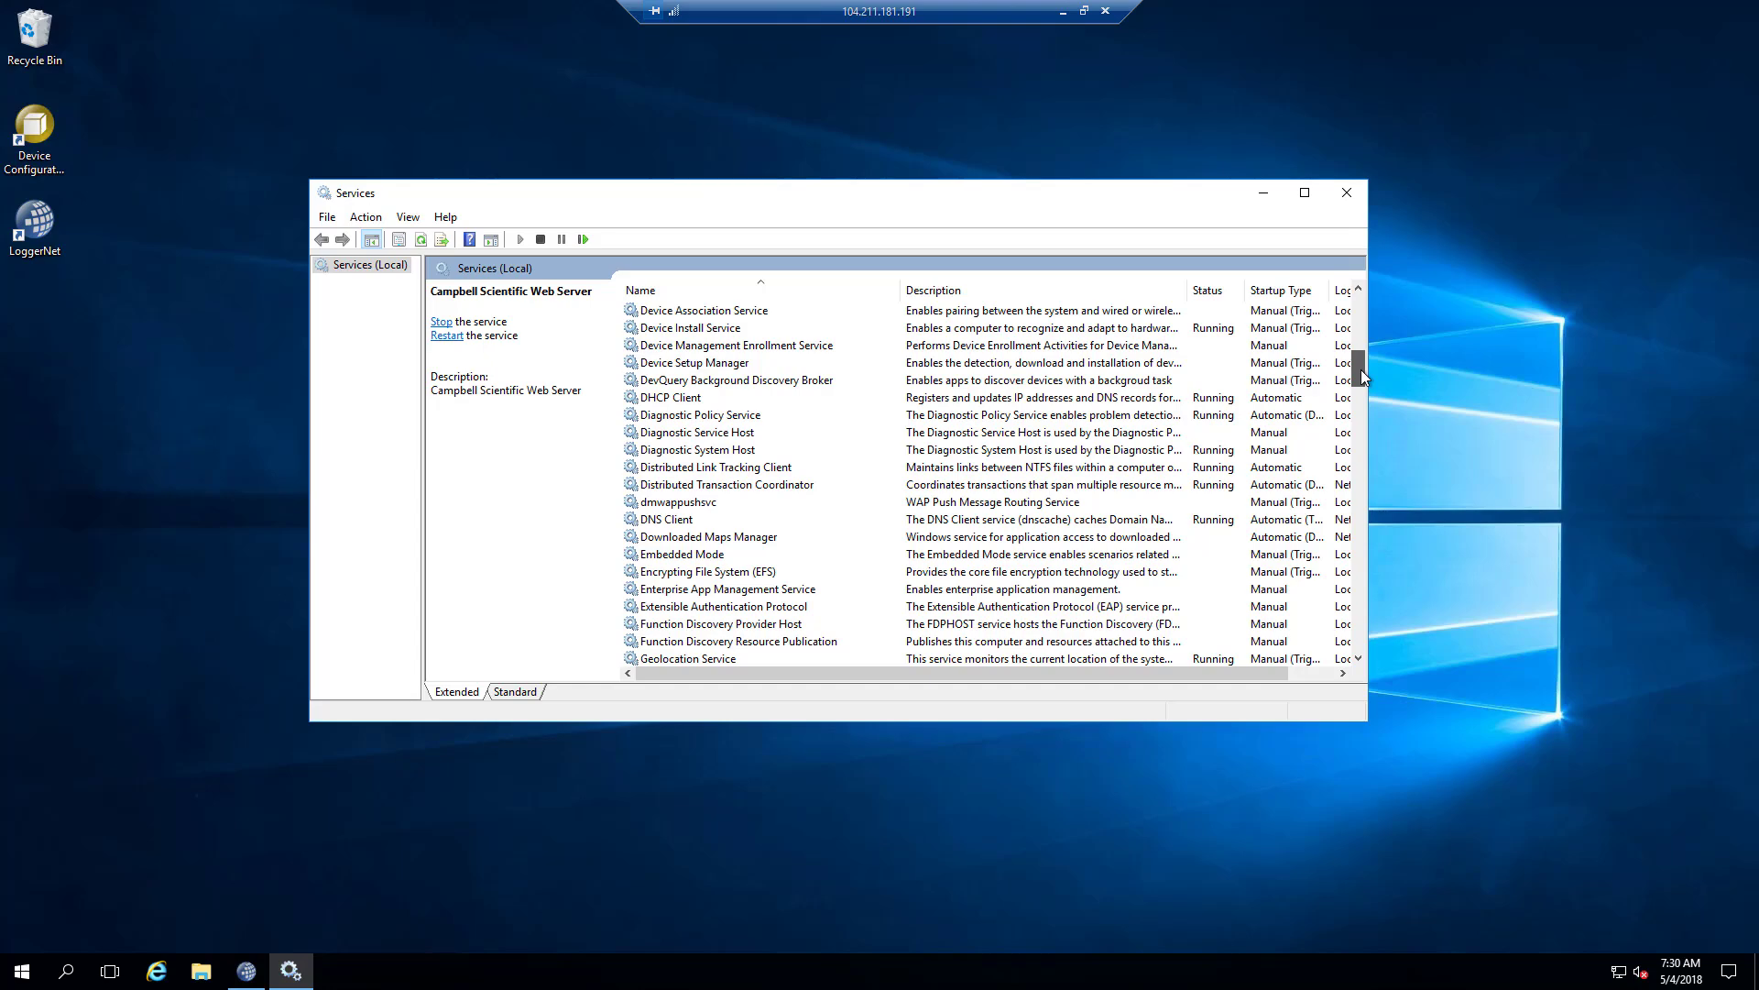
drag(1361, 370, 1361, 399)
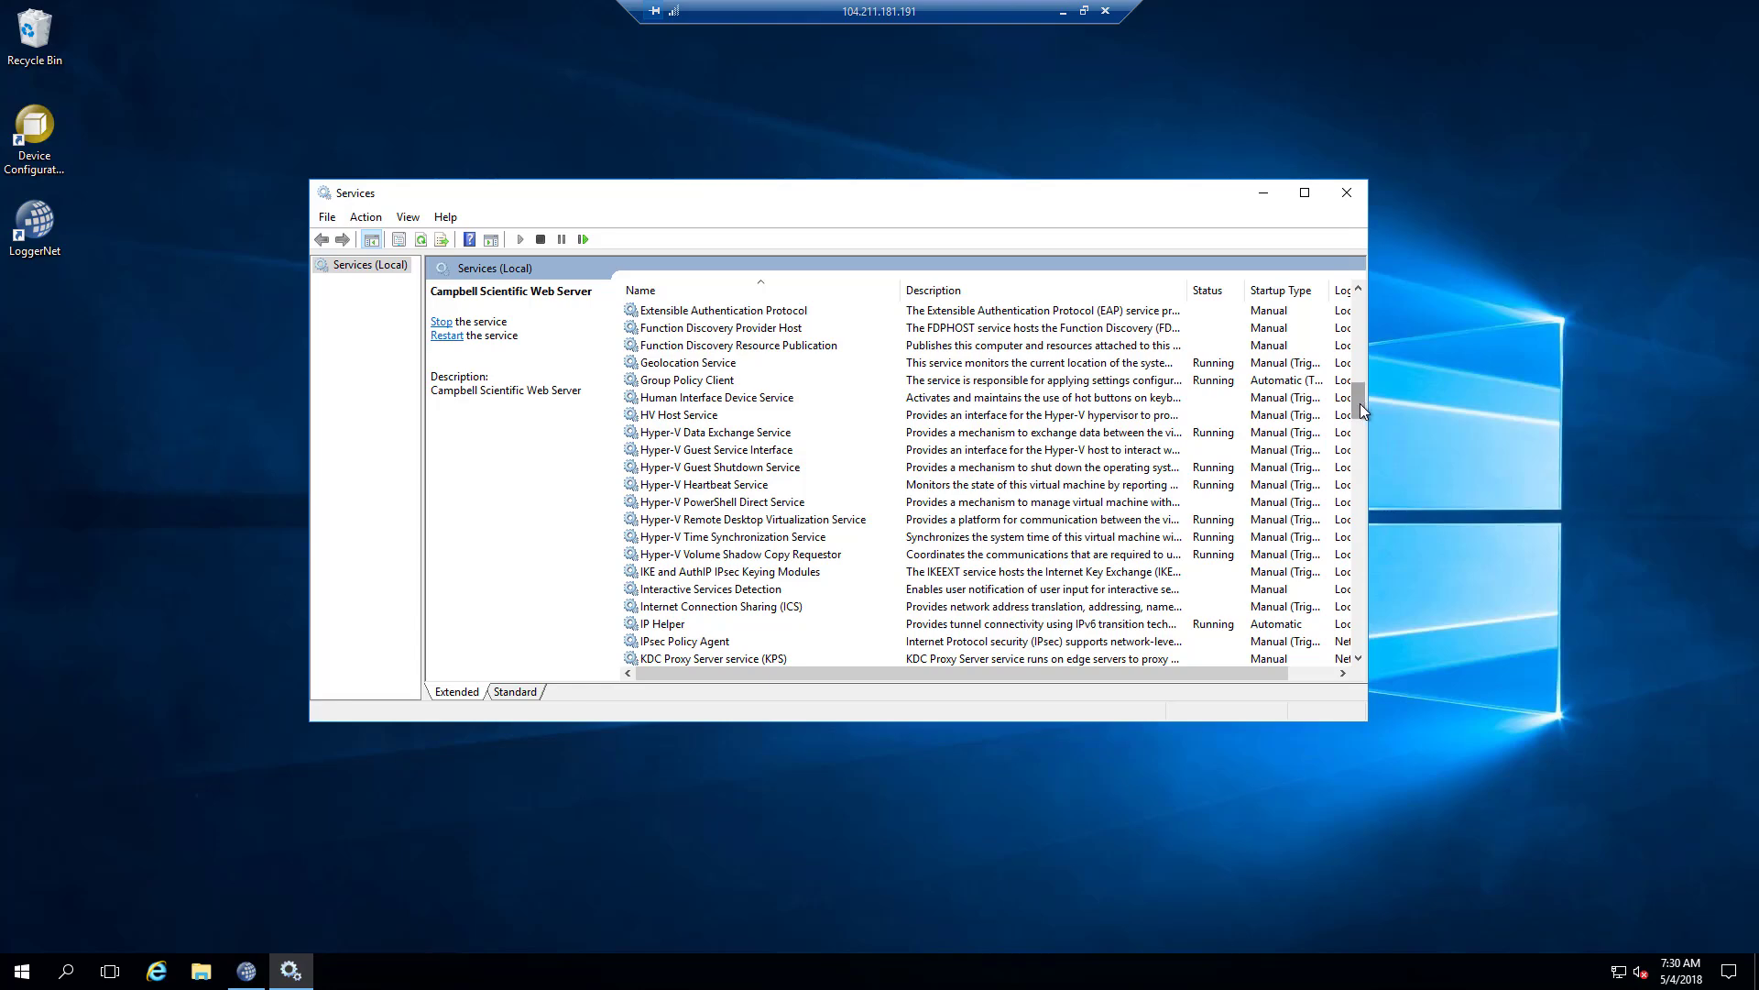
drag(1362, 404, 1362, 646)
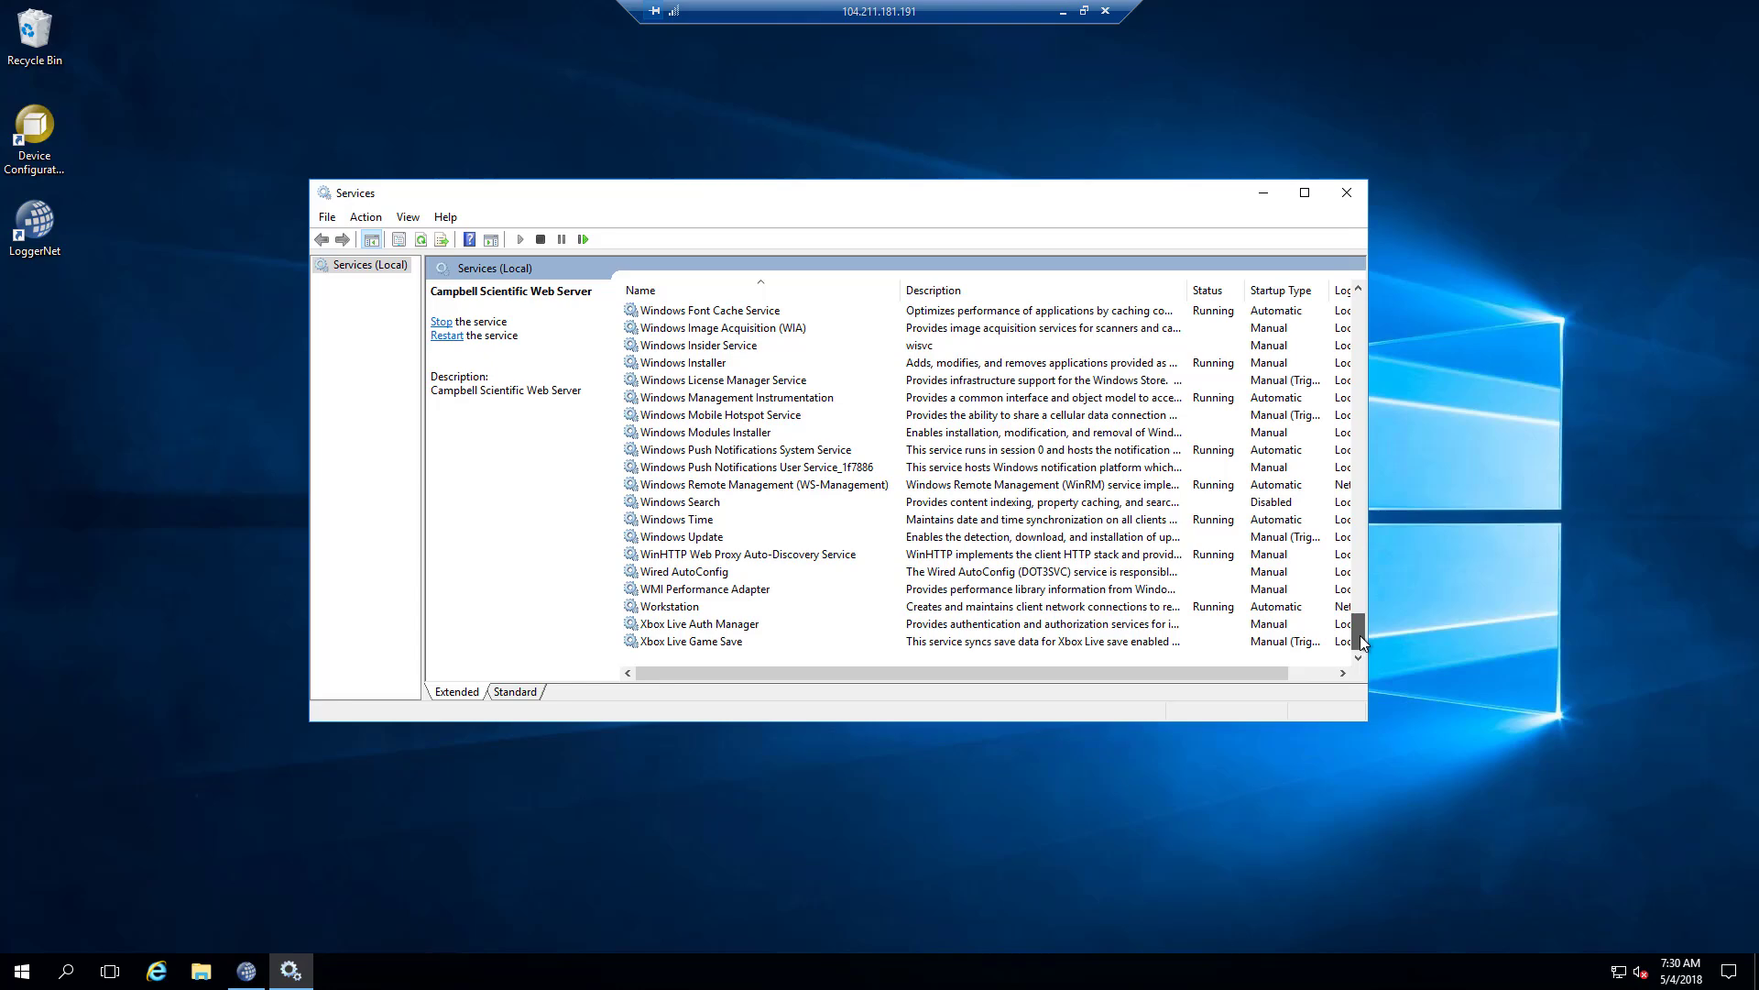
mouse_move(1362, 644)
mouse_down()
mouse_move(1360, 577)
mouse_move(1359, 644)
mouse_up()
drag(1355, 636, 1315, 233)
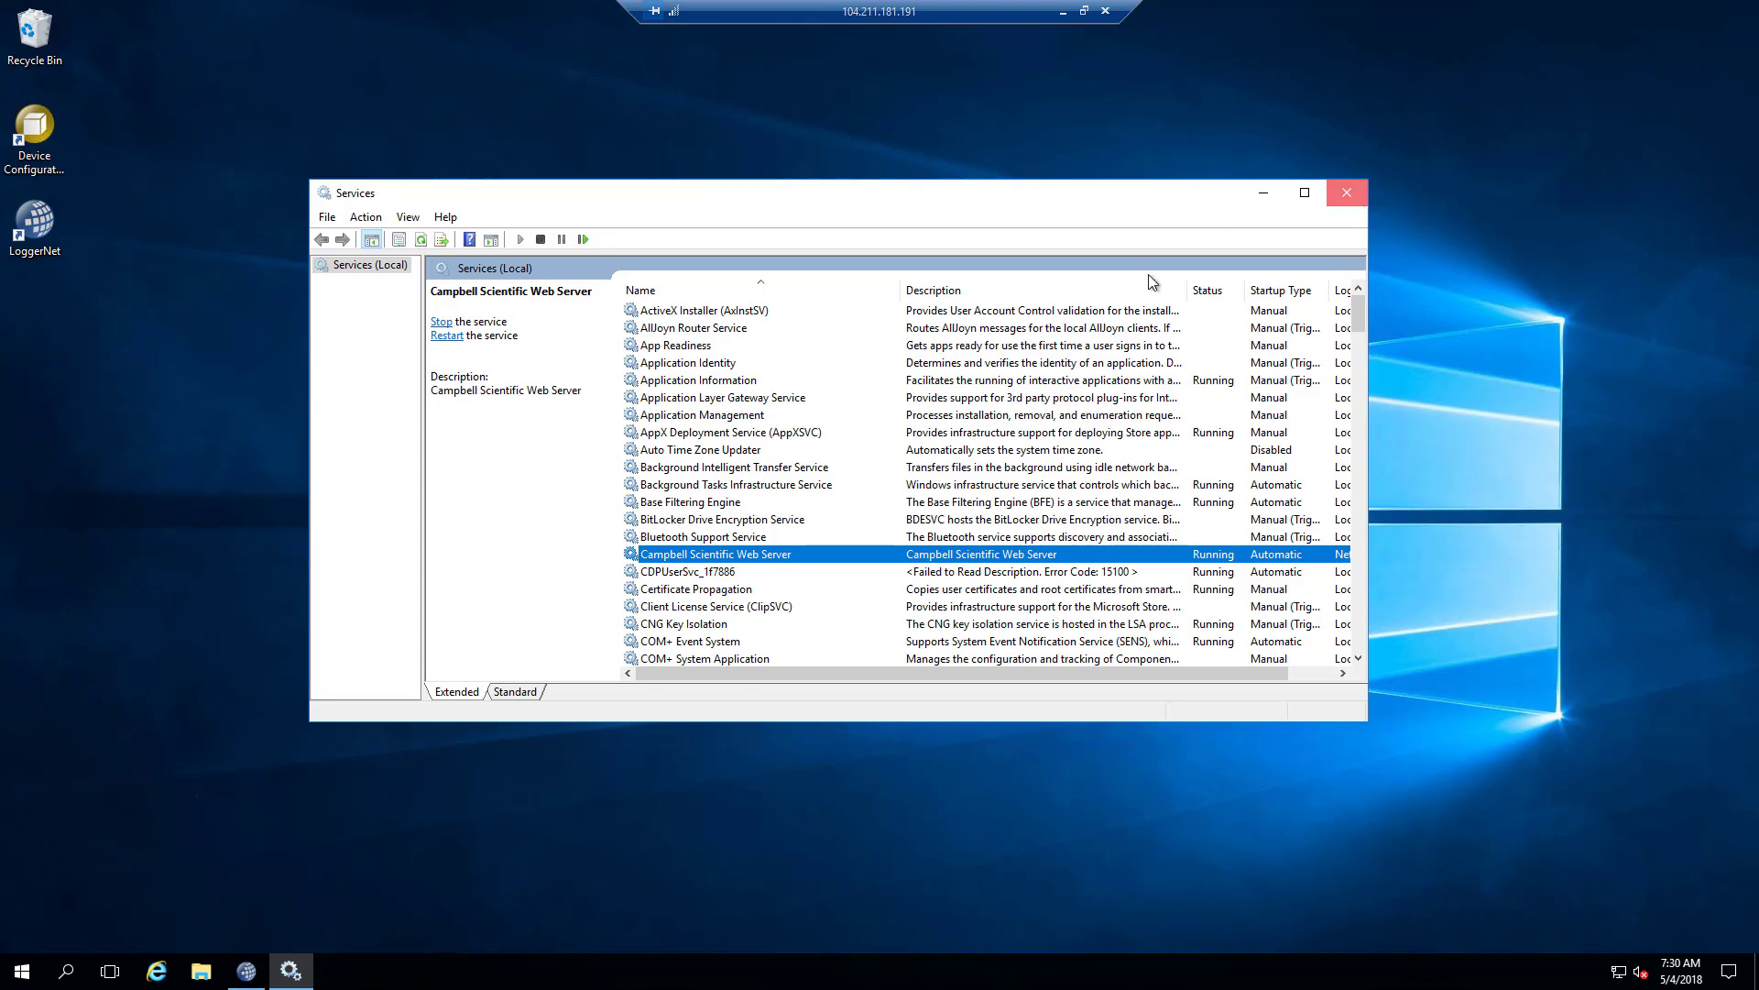
click(1347, 193)
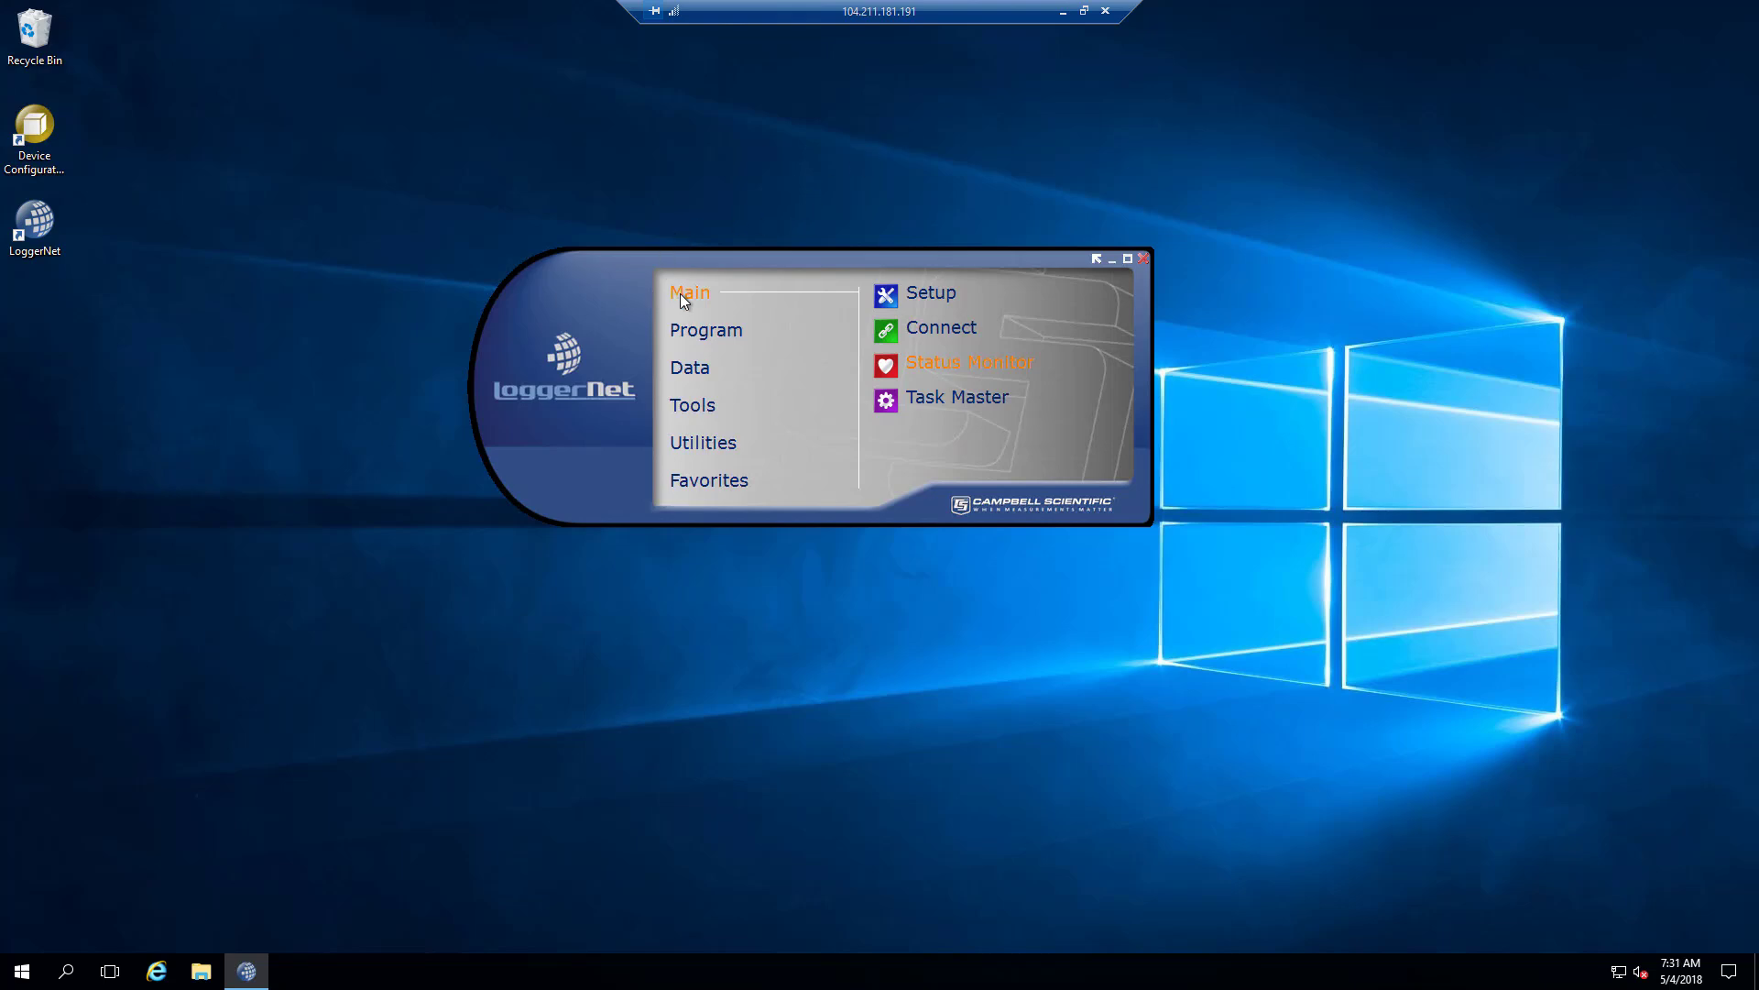
Launch RTMC Pro Development from LoggerNet's Data tools to get a blank new project.
click(695, 330)
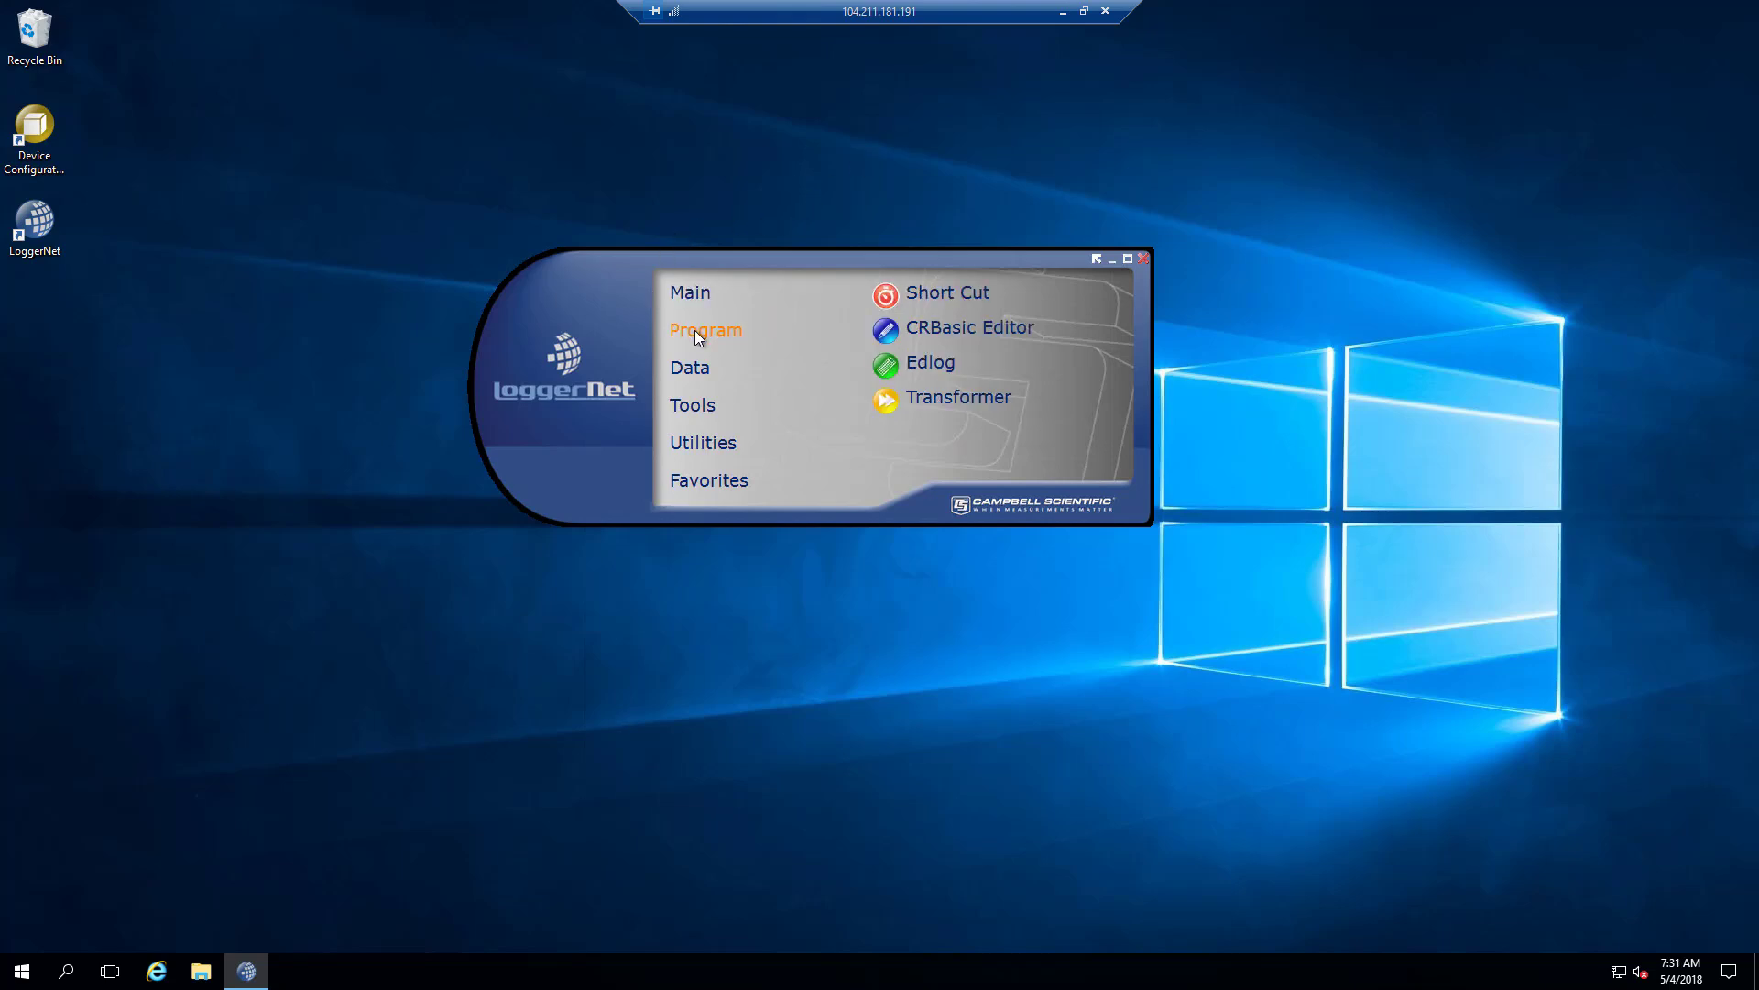
click(693, 372)
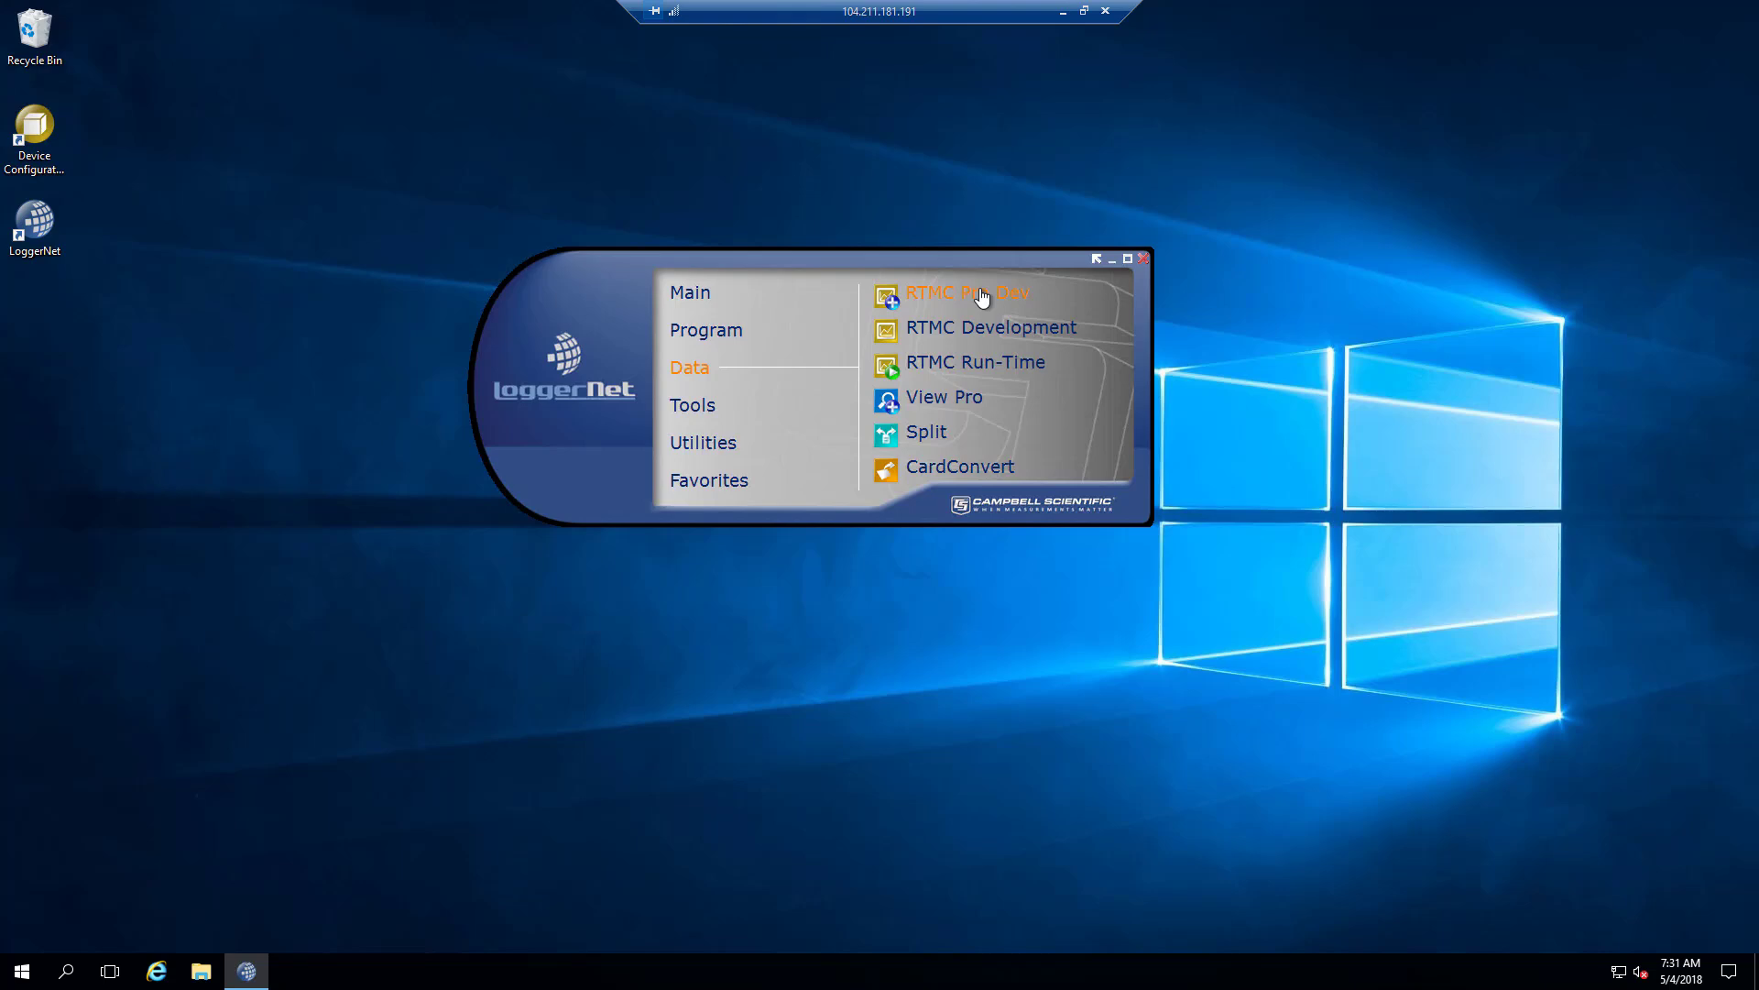
click(885, 297)
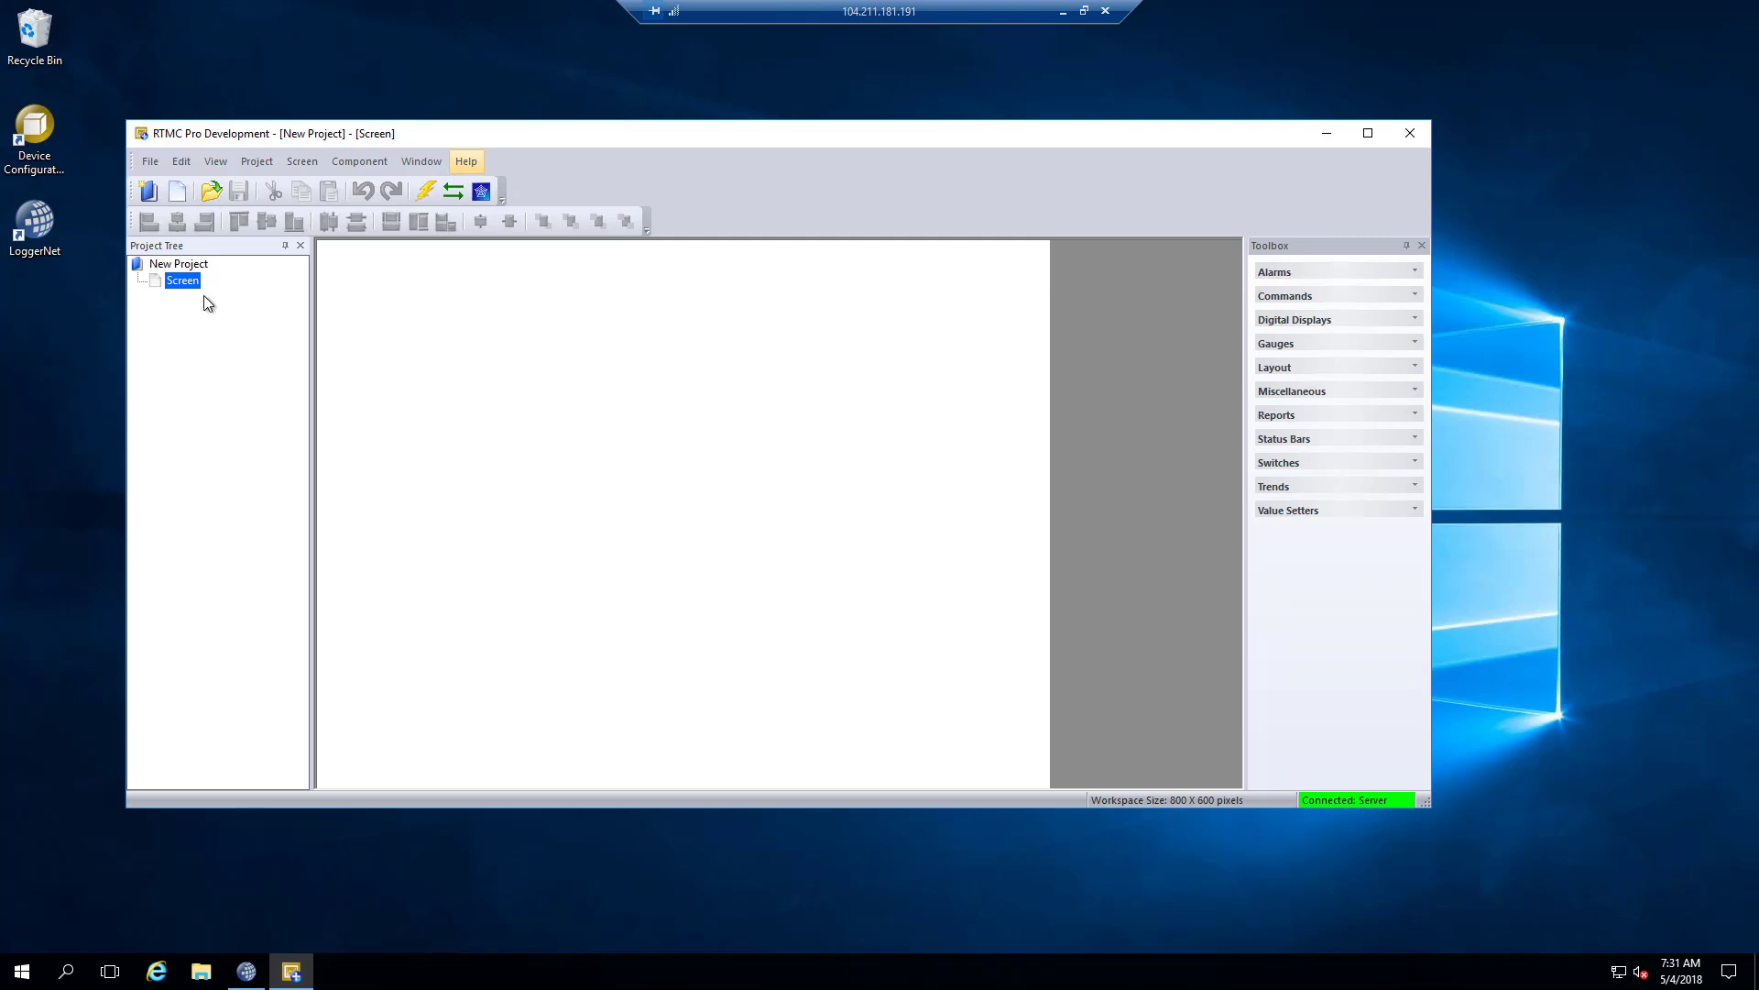
Cancel the Save As prompt for the new project and close RTMC Pro Development unsaved.
click(478, 193)
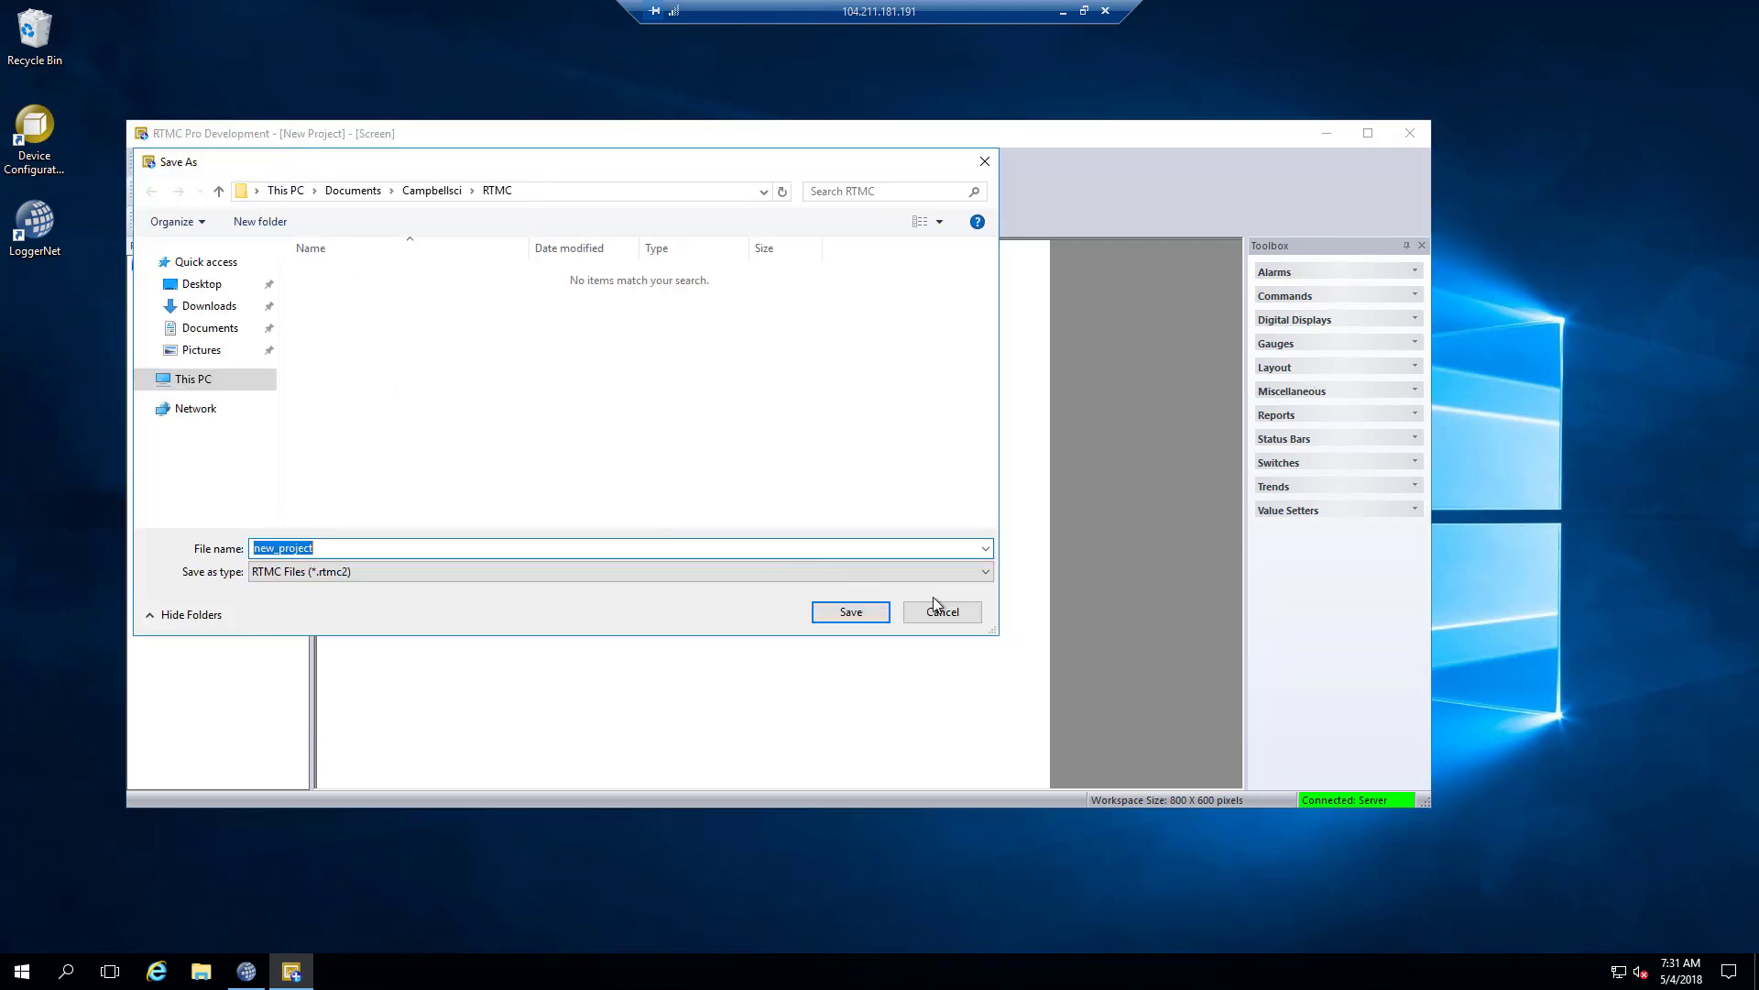
drag(972, 612, 809, 497)
key(Escape)
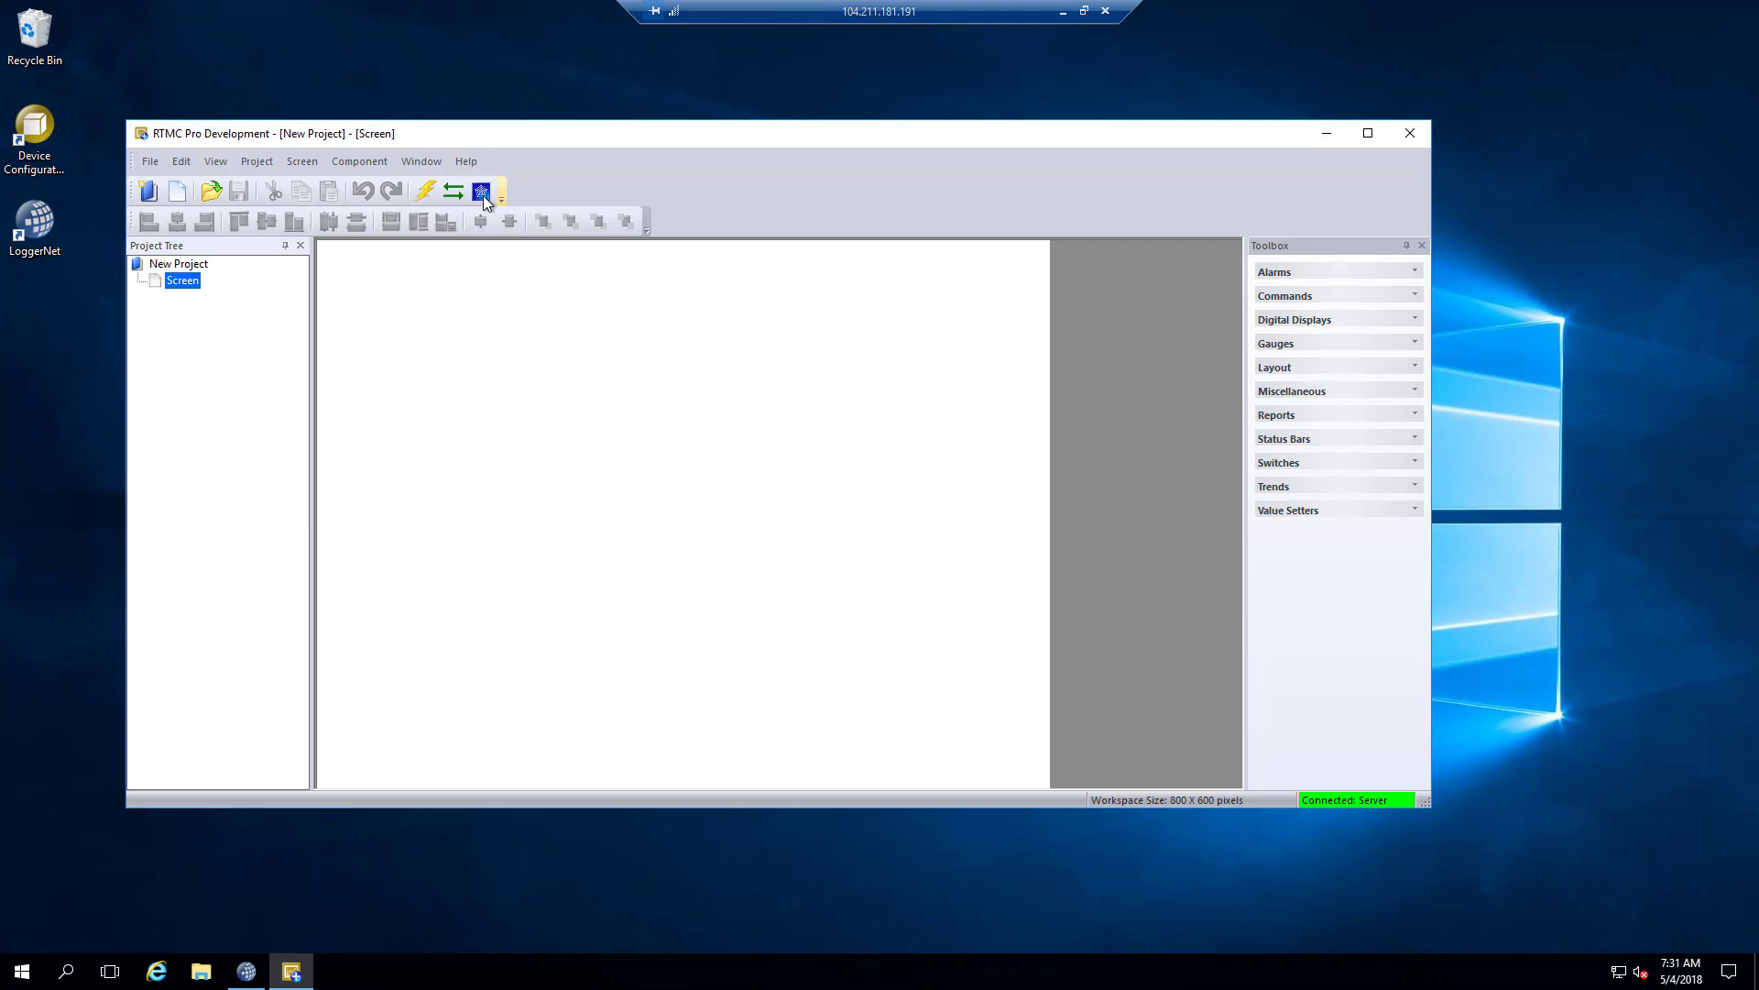
click(1403, 145)
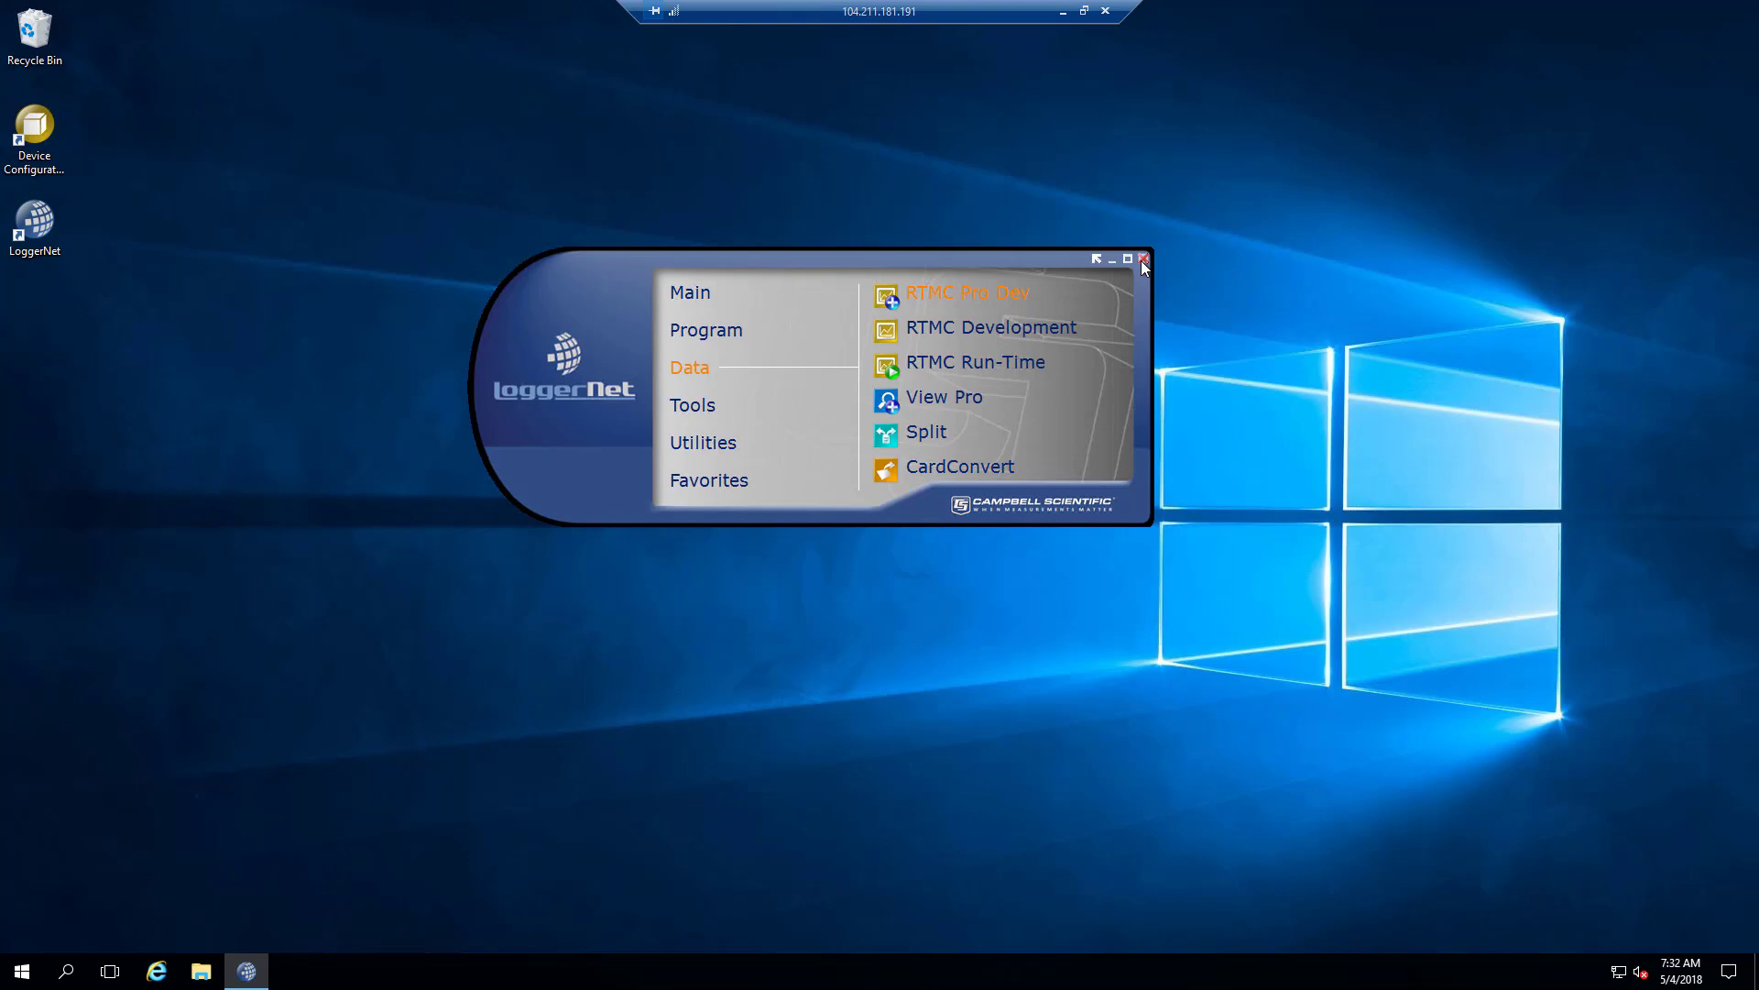
click(25, 245)
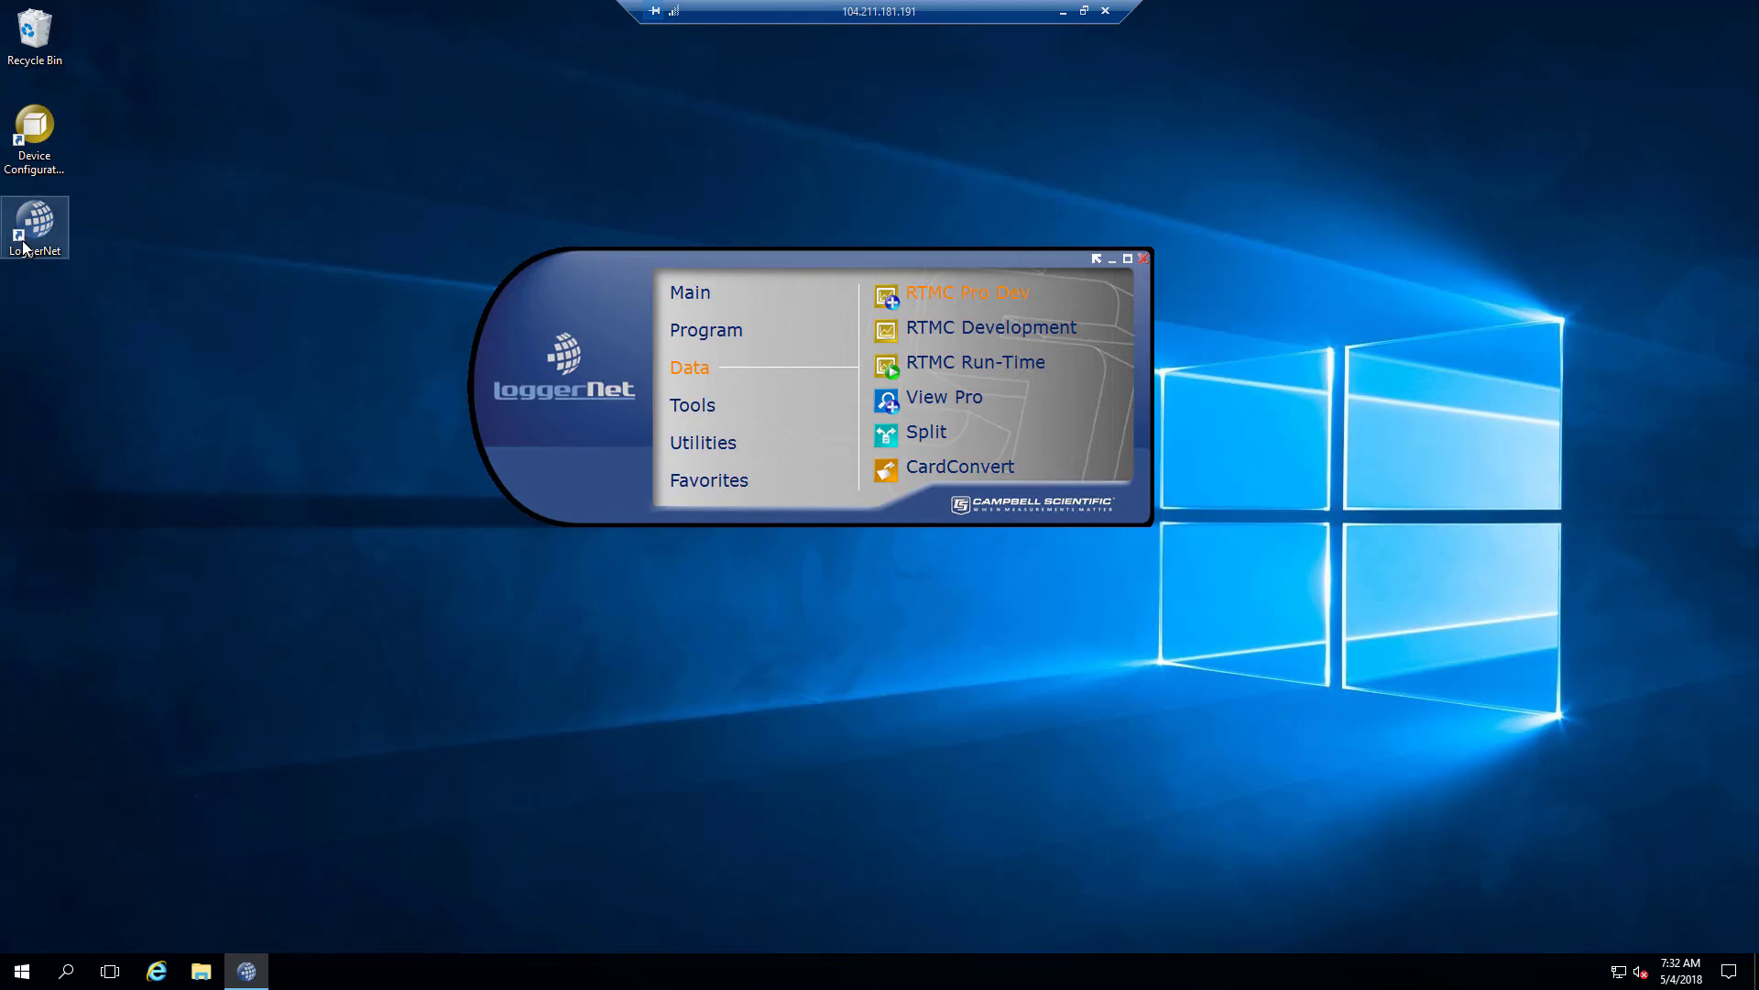